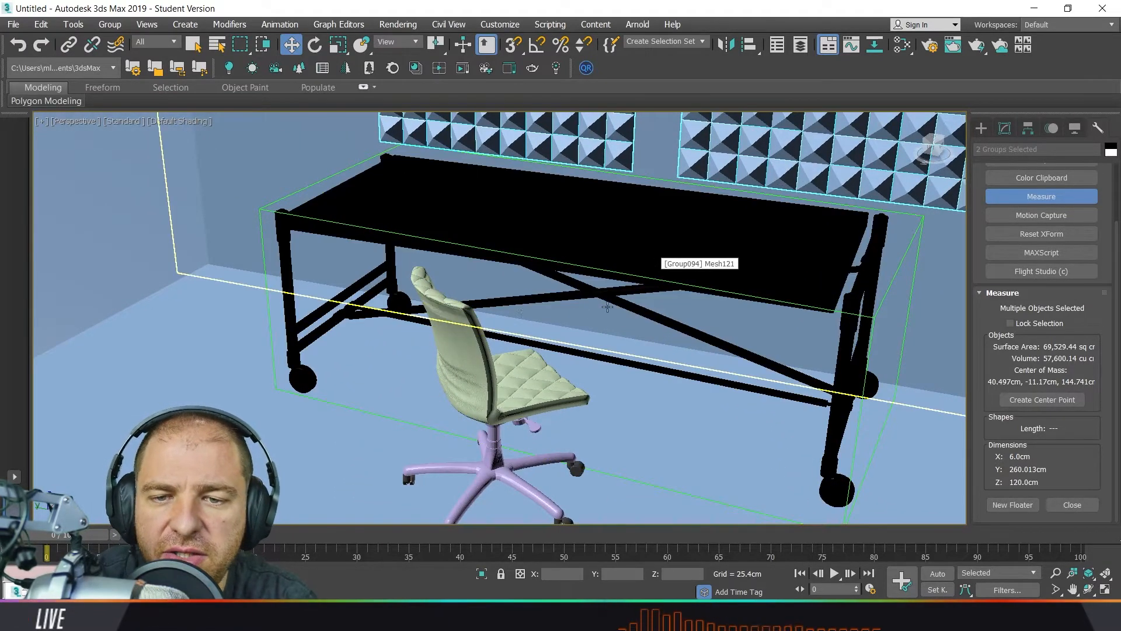
Open the Slate Material Editor and load the office chair's material by picking it from the chair
key("m")
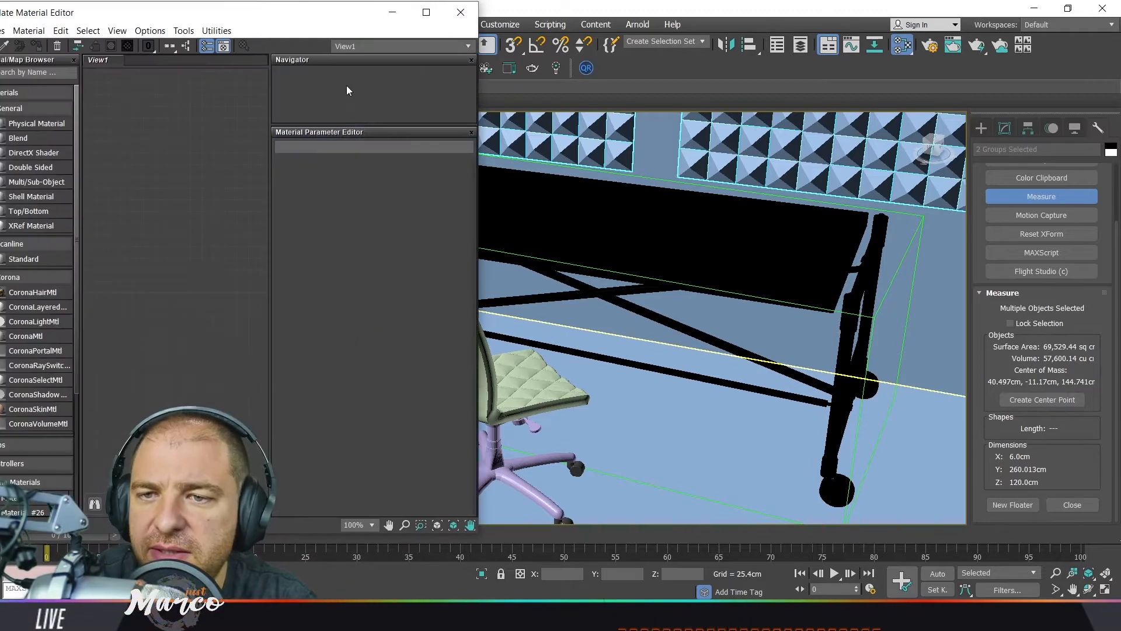
middle_click_drag(671, 343, 870, 324)
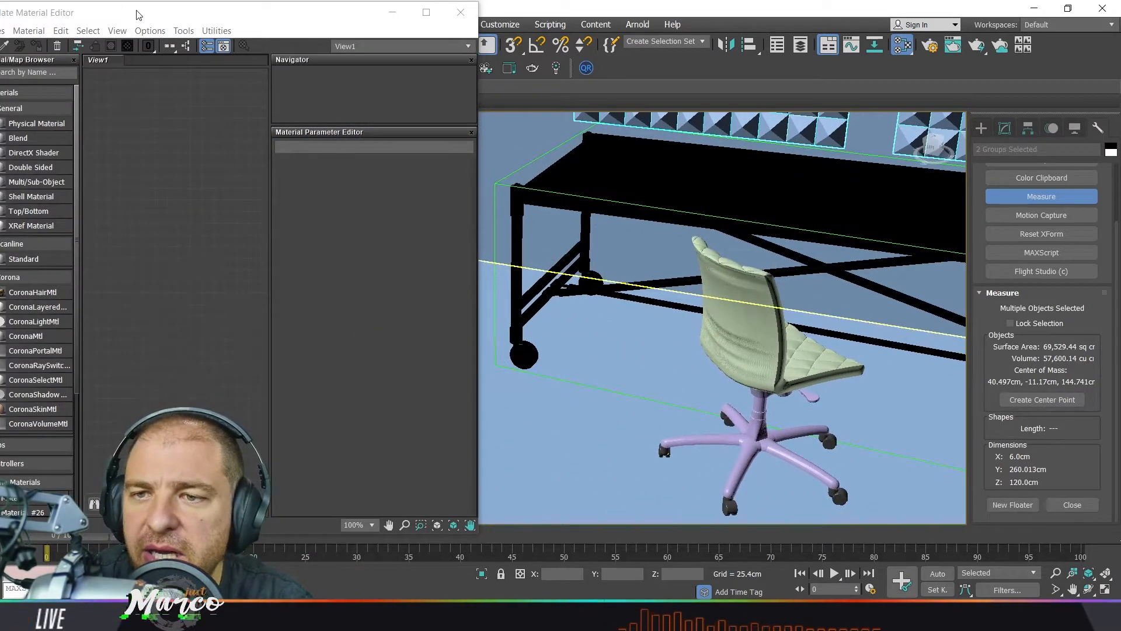
left_click_drag(139, 15, 188, 16)
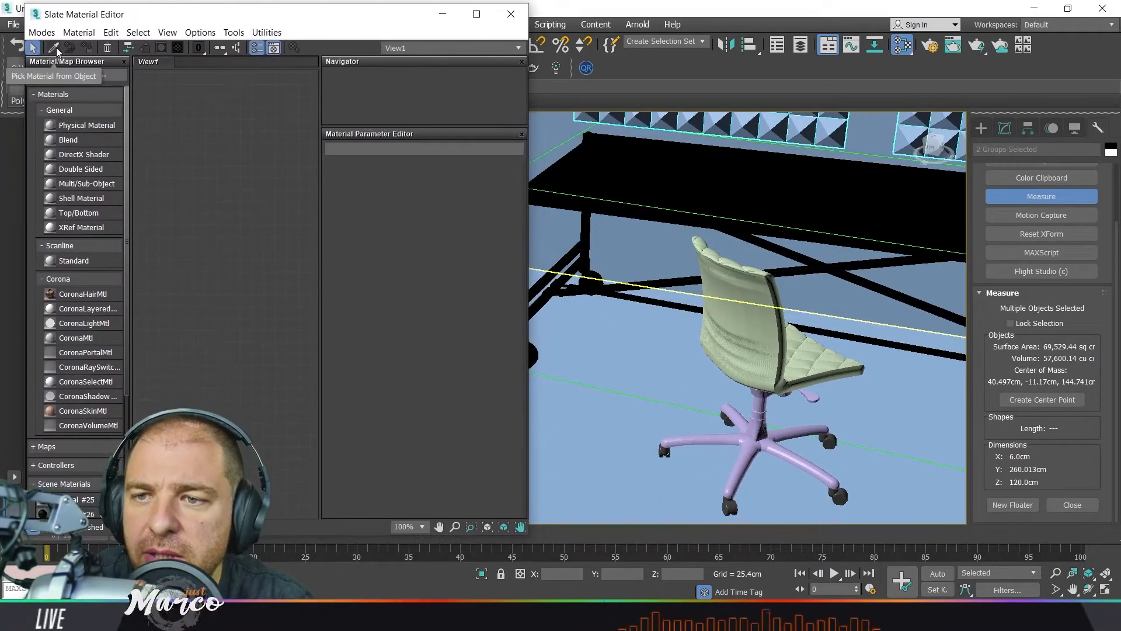
left_click(57, 51)
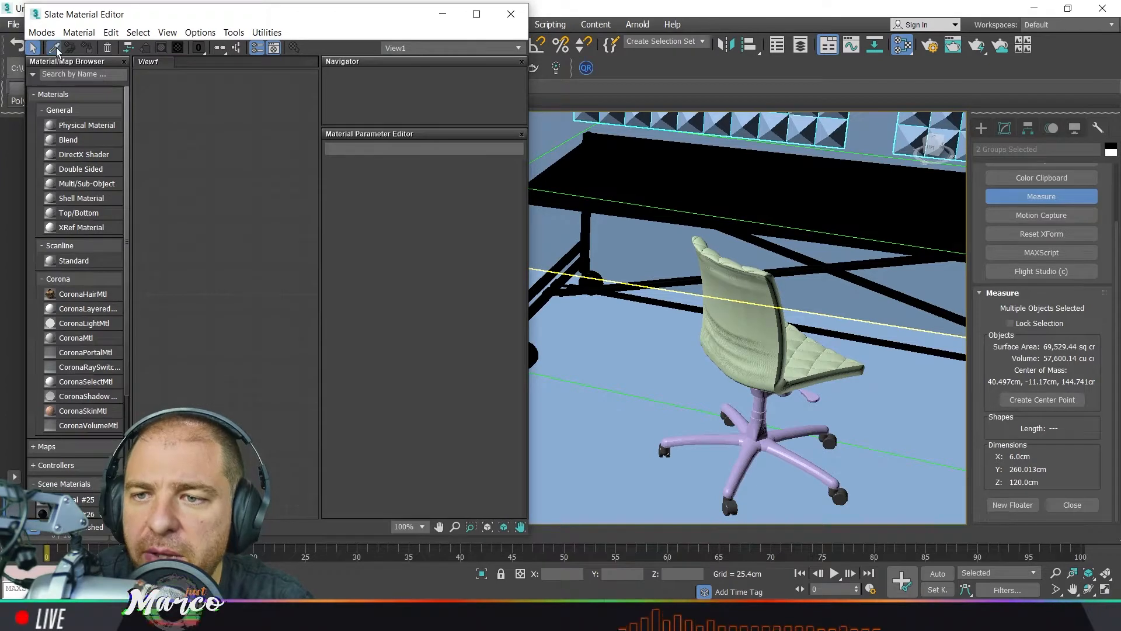
left_click(759, 332)
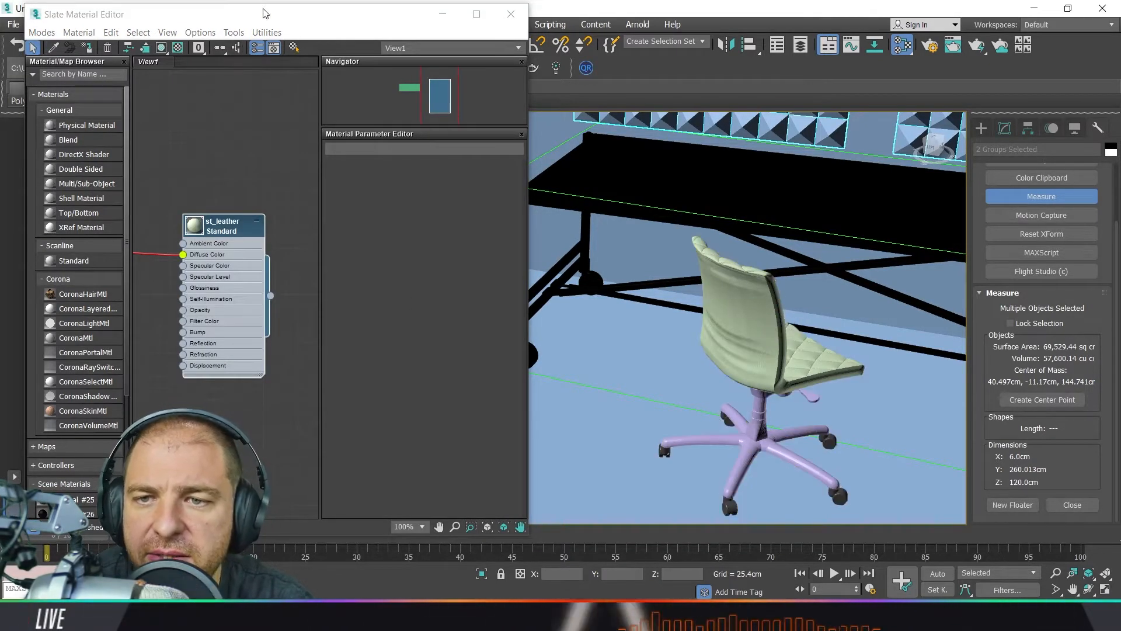
Widen the material editor and arrange the st_leather material node and its Map #5 bitmap node so both fit in the view
middle_click_drag(234, 188, 277, 188)
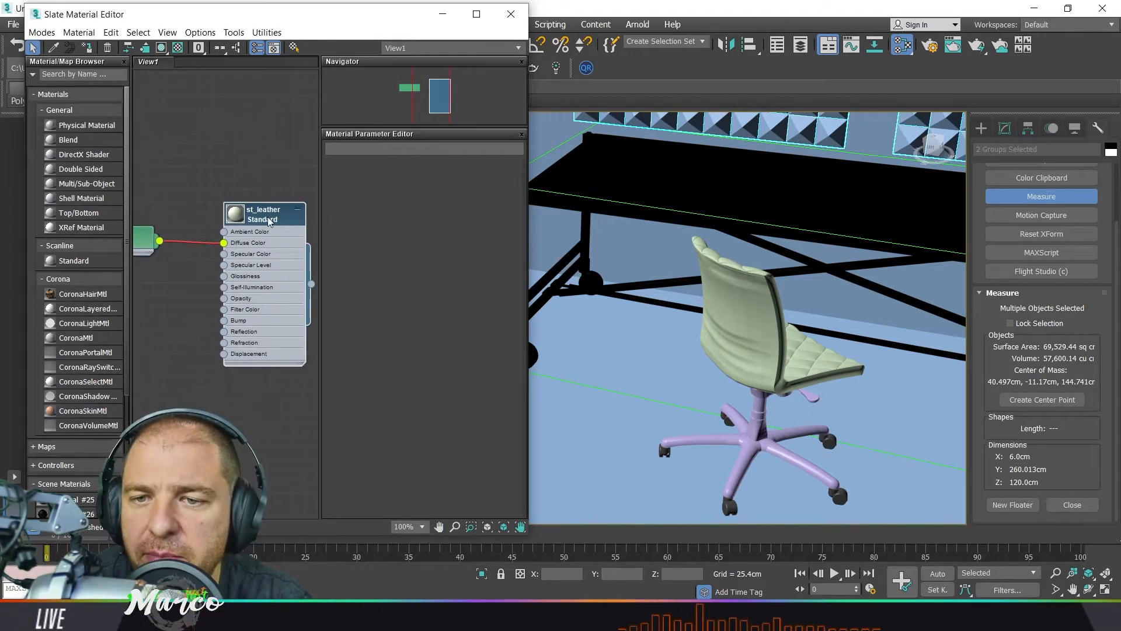
left_click_drag(279, 218, 256, 219)
left_click(275, 210)
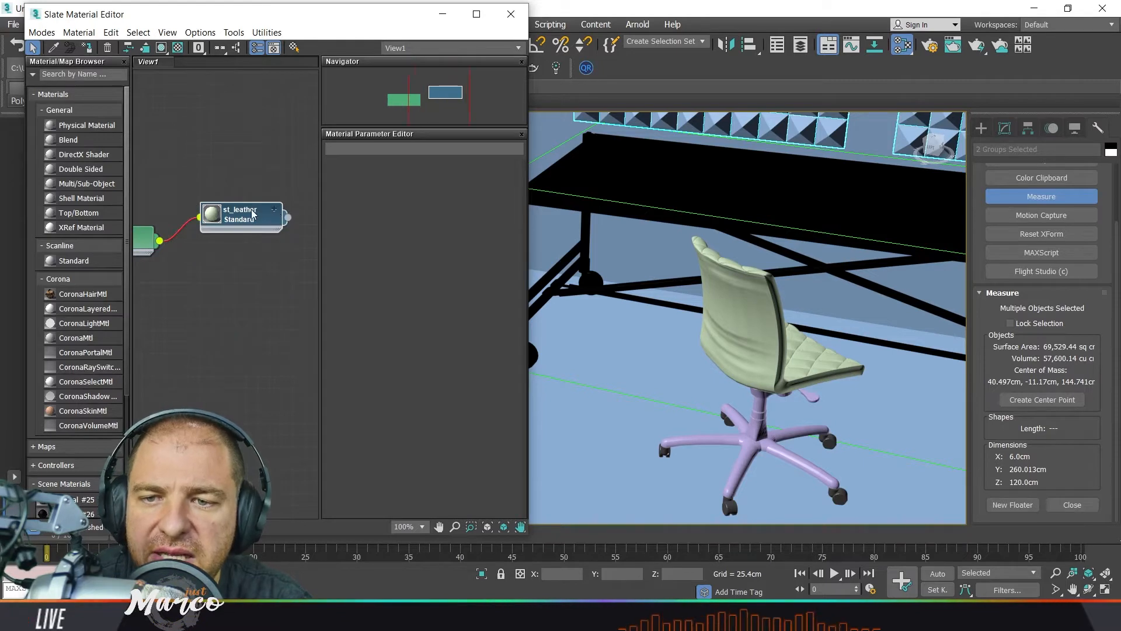
left_click(274, 209)
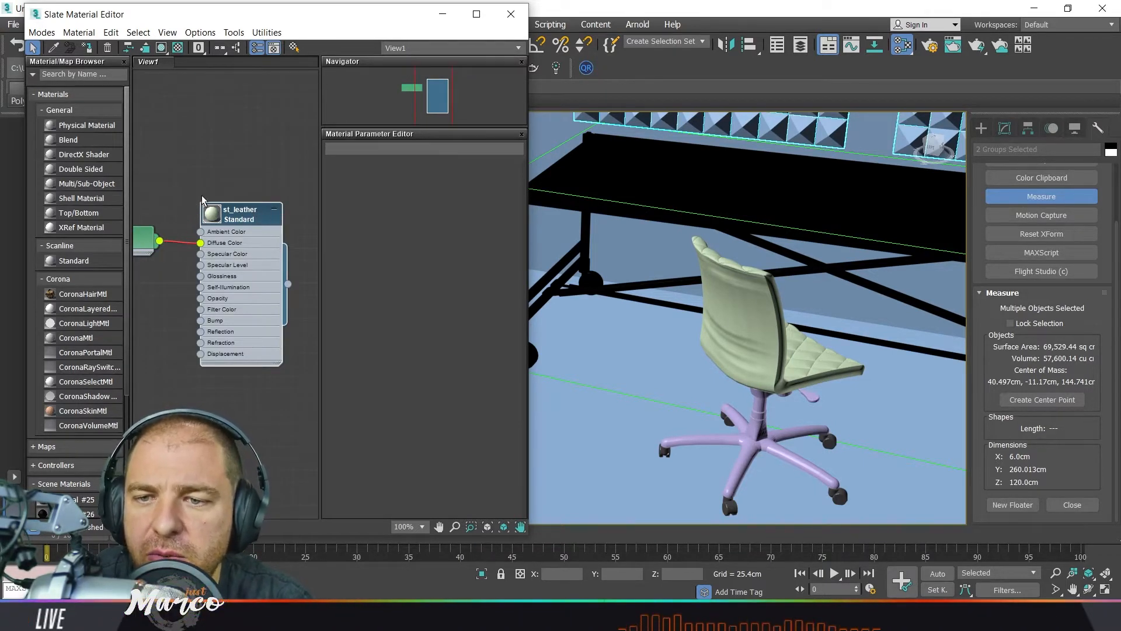
middle_click_drag(186, 181, 271, 188)
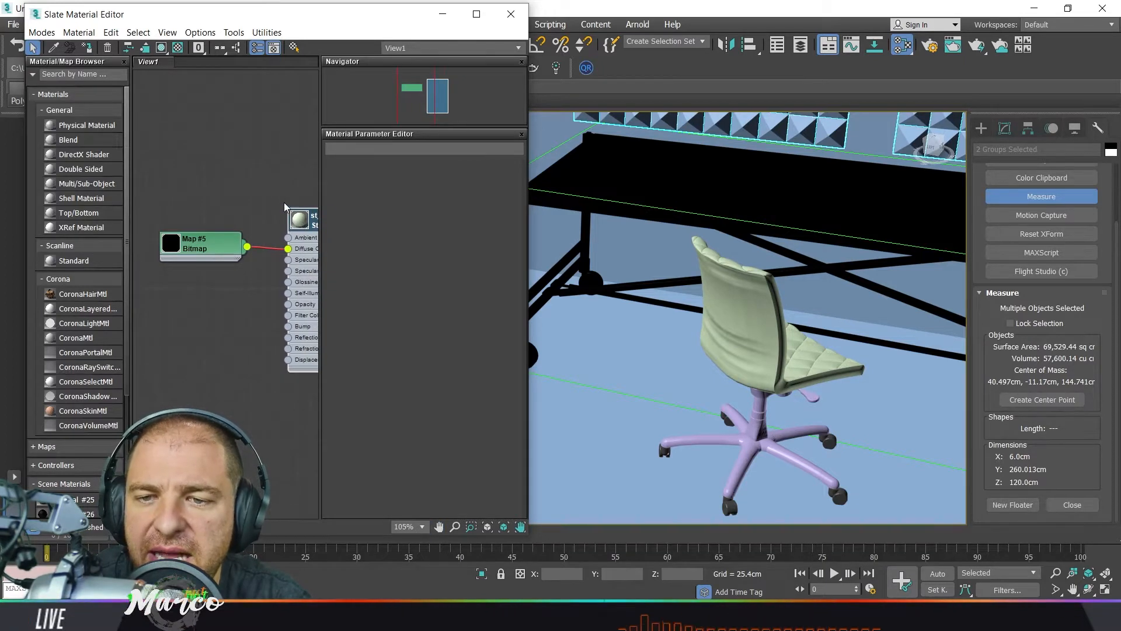
scroll(285, 205, "up", 1)
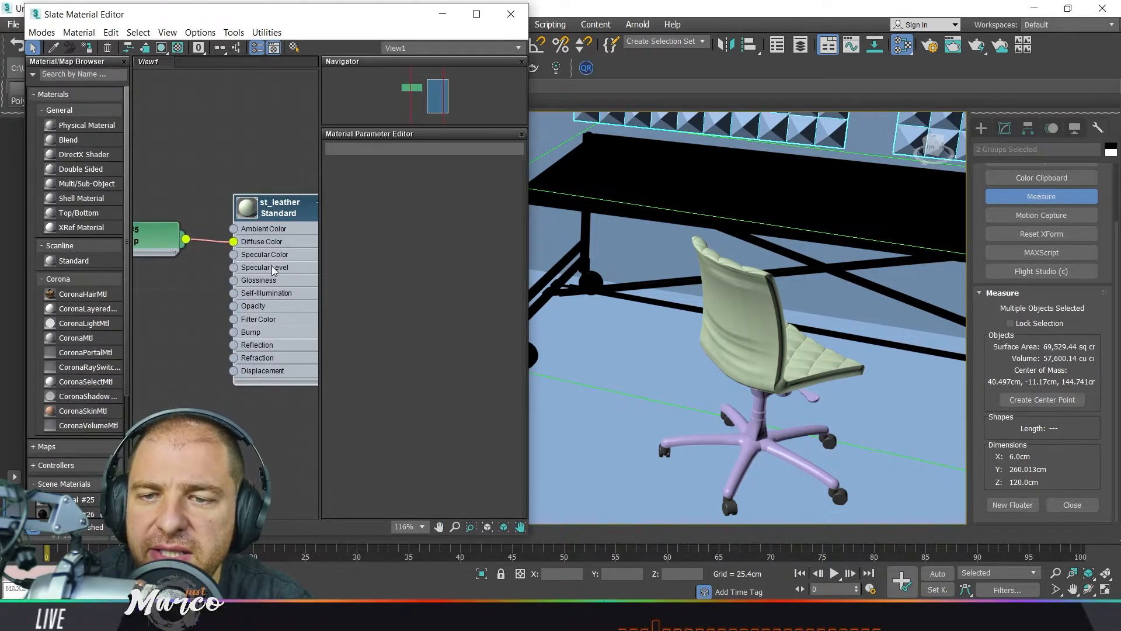
left_click_drag(529, 308, 611, 308)
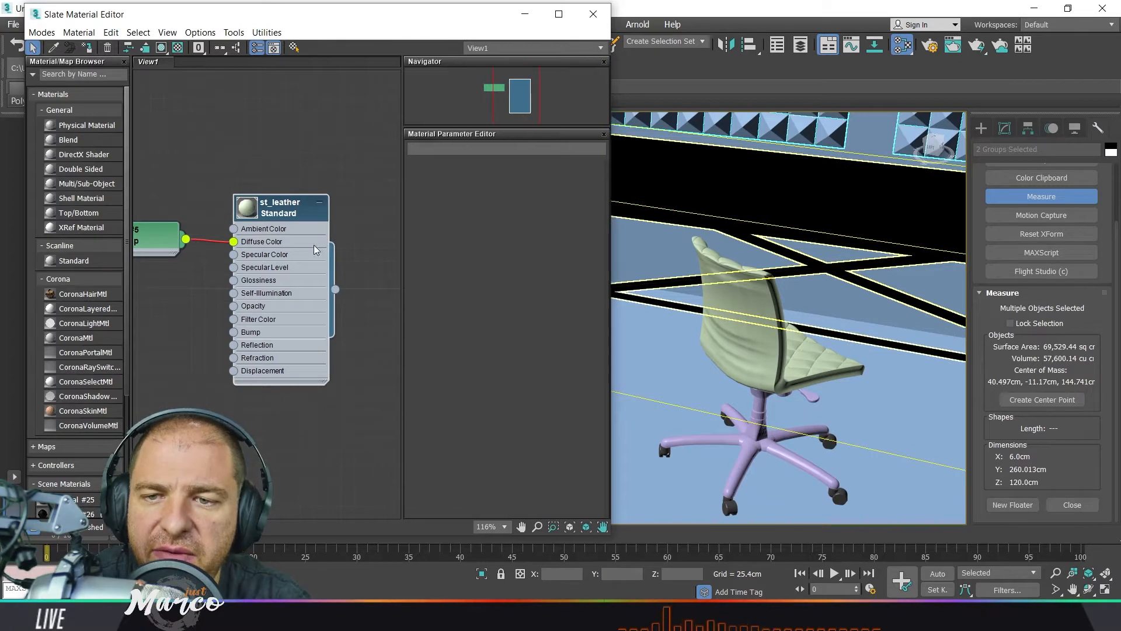
left_click_drag(301, 219, 355, 232)
left_click_drag(160, 242, 201, 210)
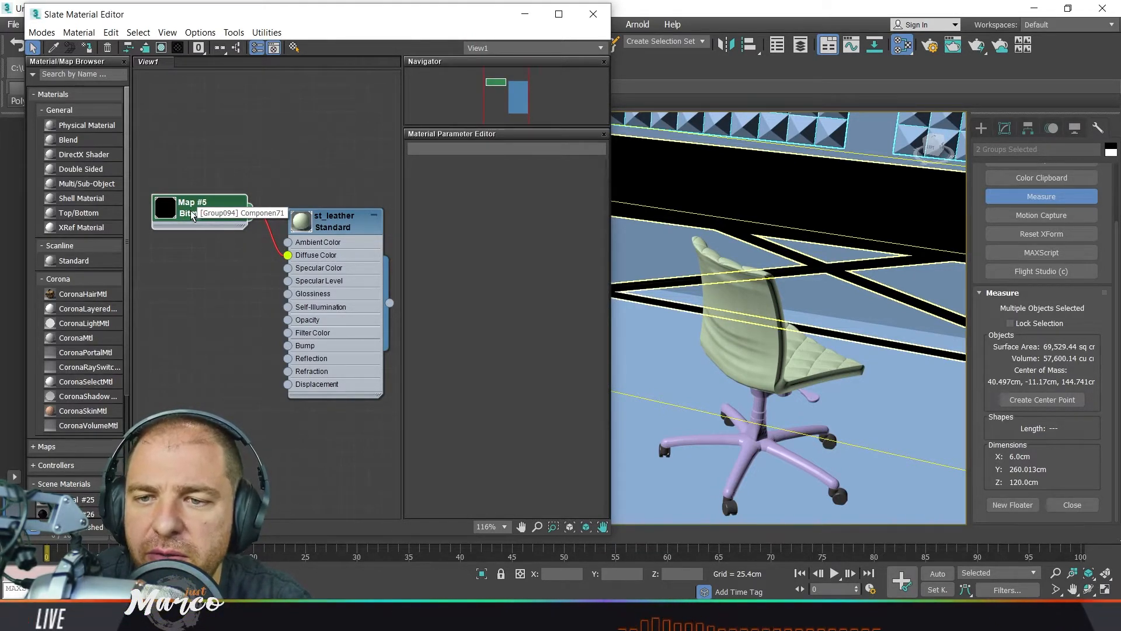
Relink the Map #5 bitmap to imgo red.jpg from the Downloads subfolder 3d05cf601f86fc934aaa355342e405d1
double_click(193, 215)
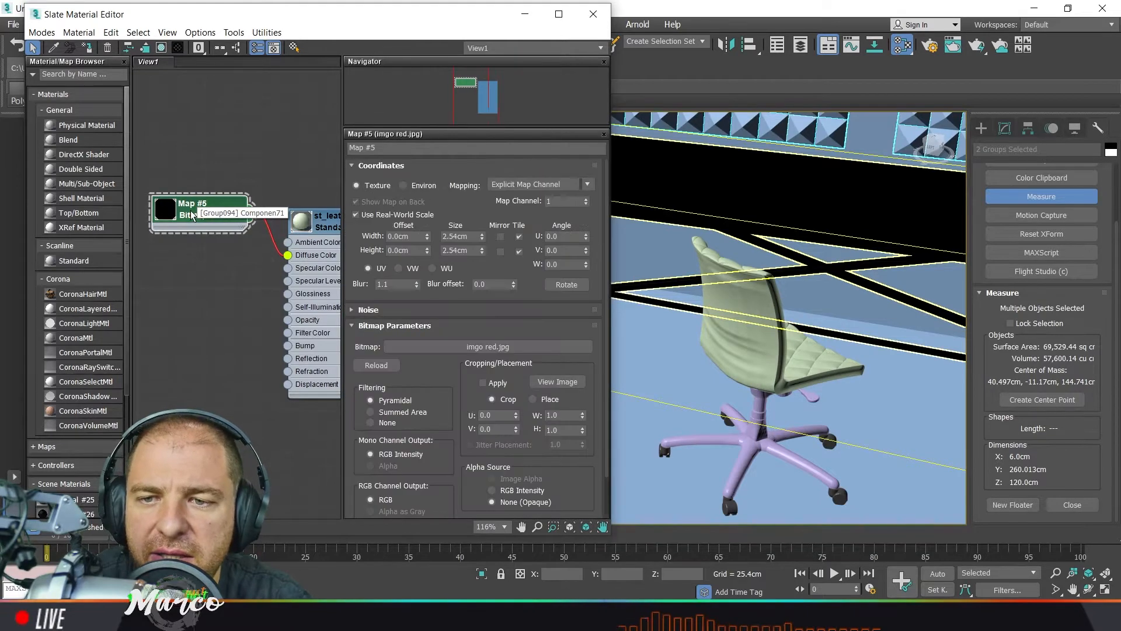
left_click(533, 347)
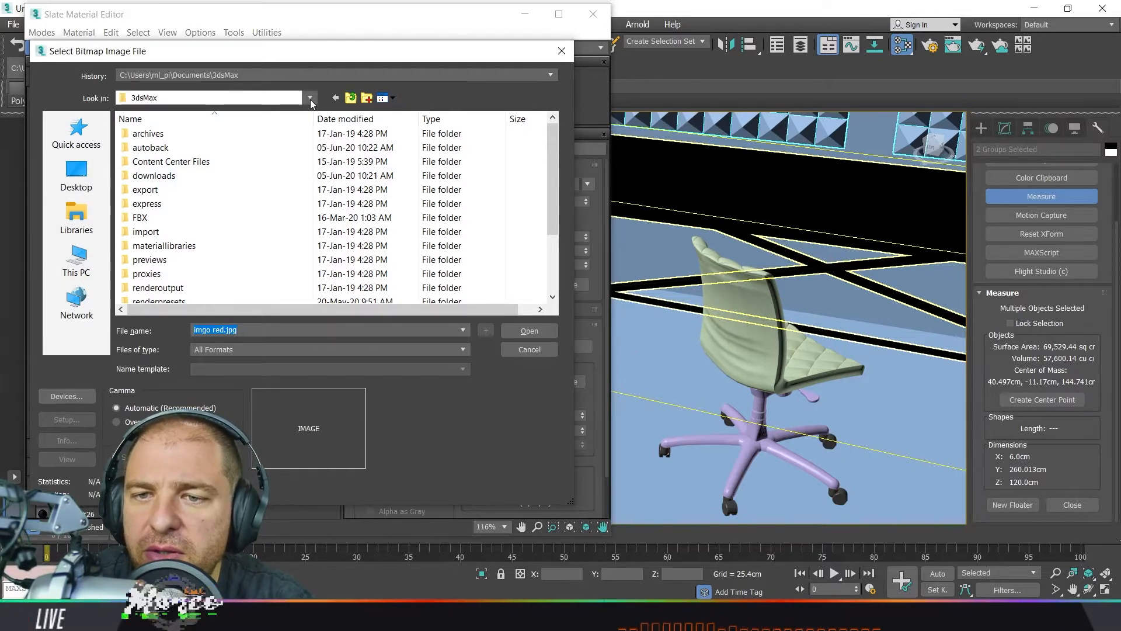
left_click(311, 103)
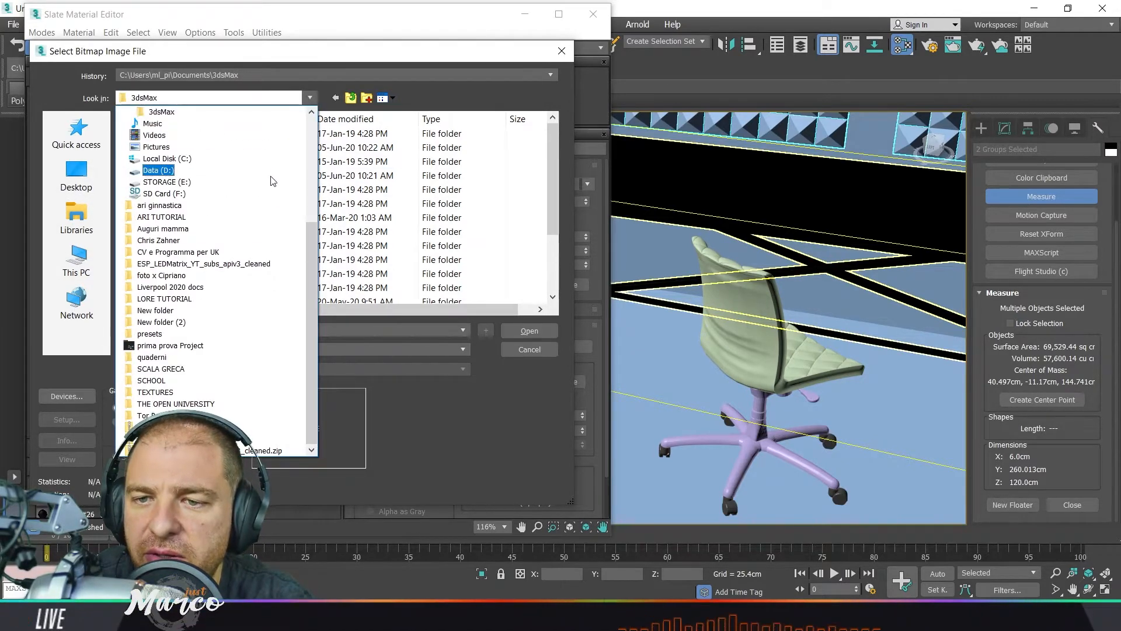
scroll(257, 262, "up", 5)
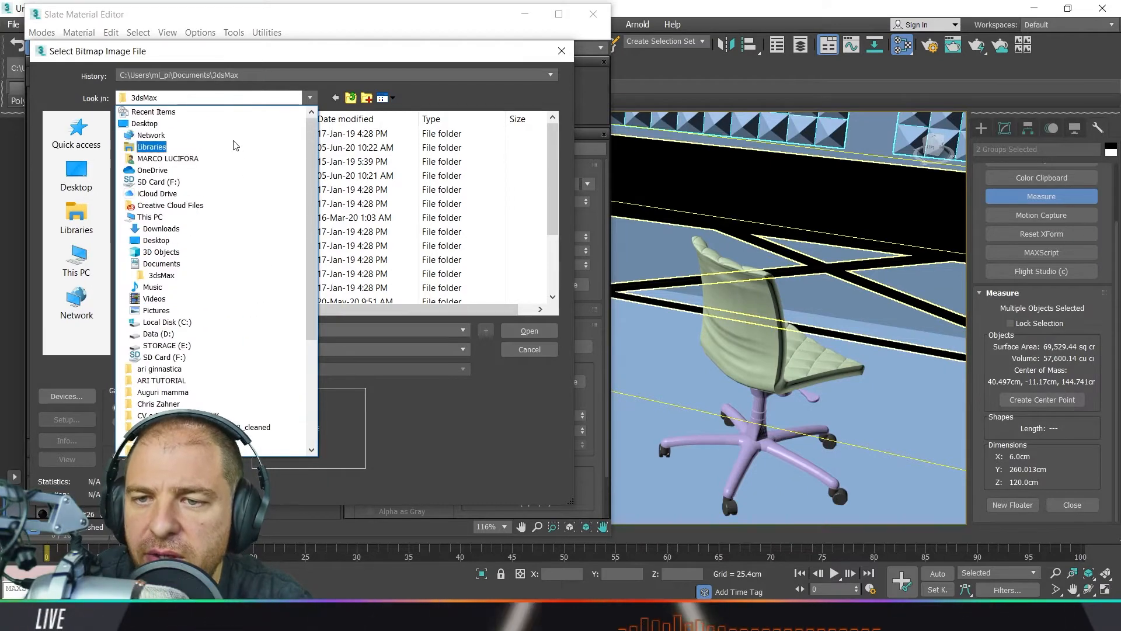
left_click(235, 228)
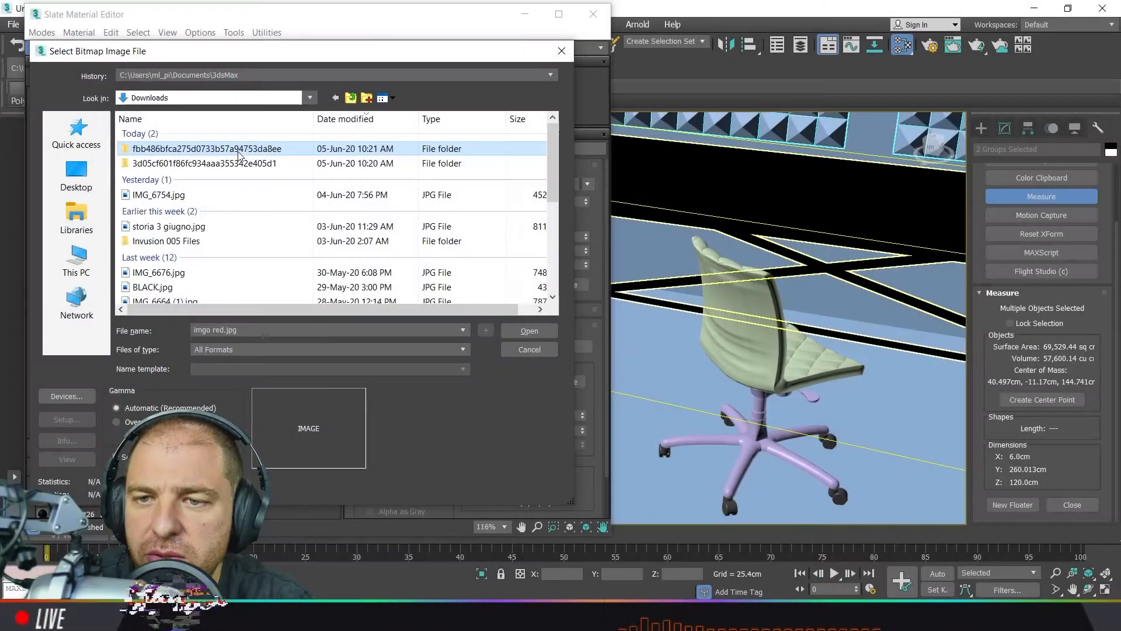
double_click(240, 155)
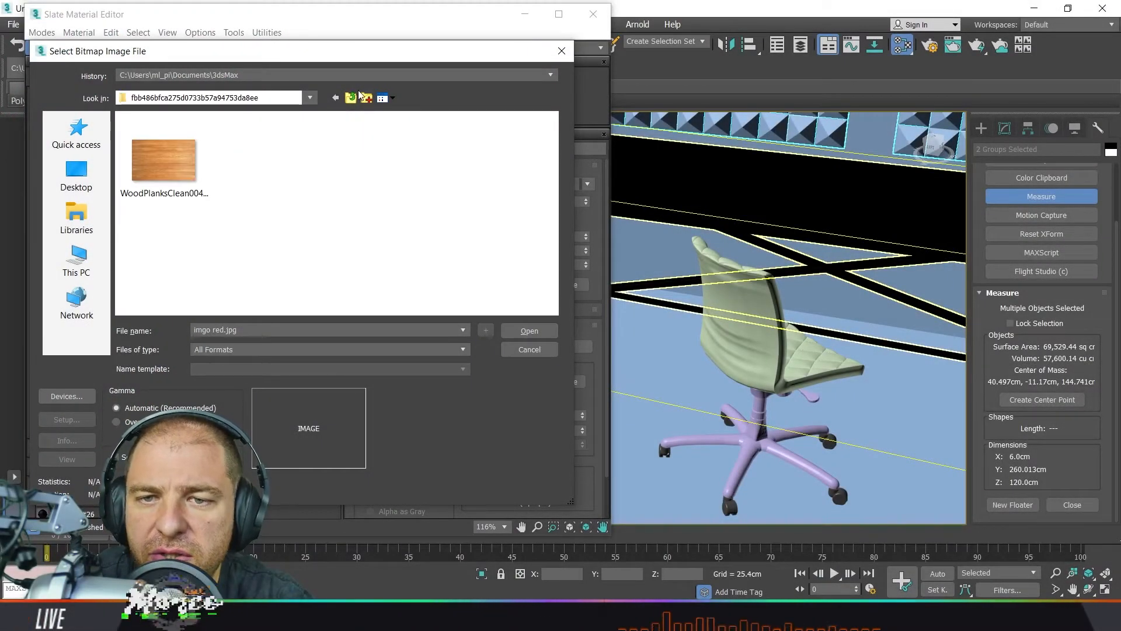
left_click(350, 98)
double_click(246, 155)
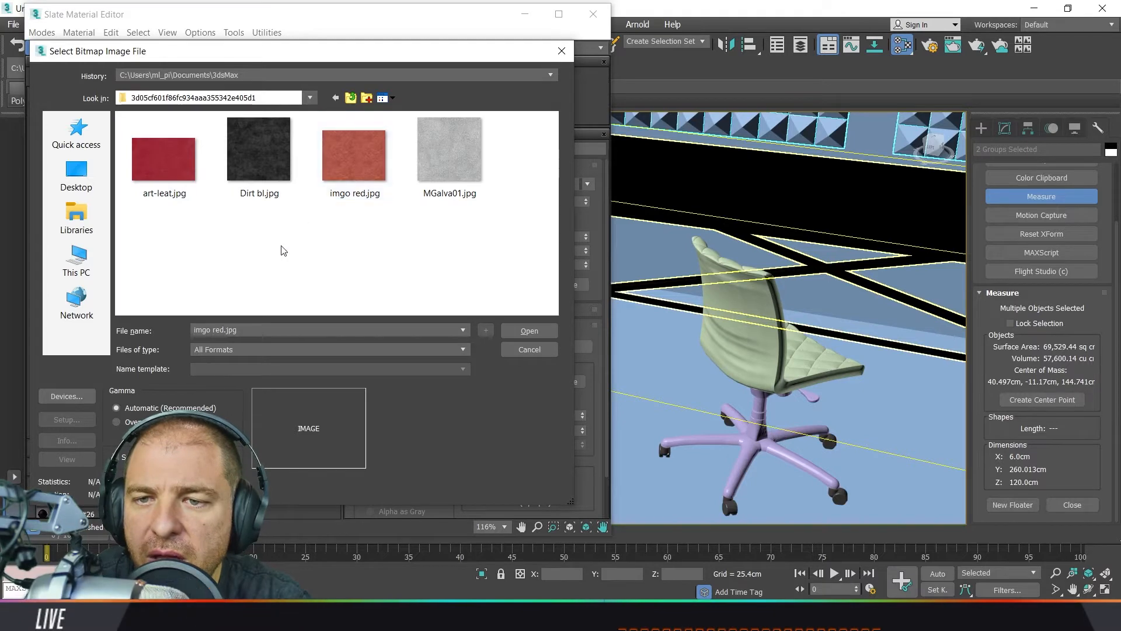
left_click(375, 170)
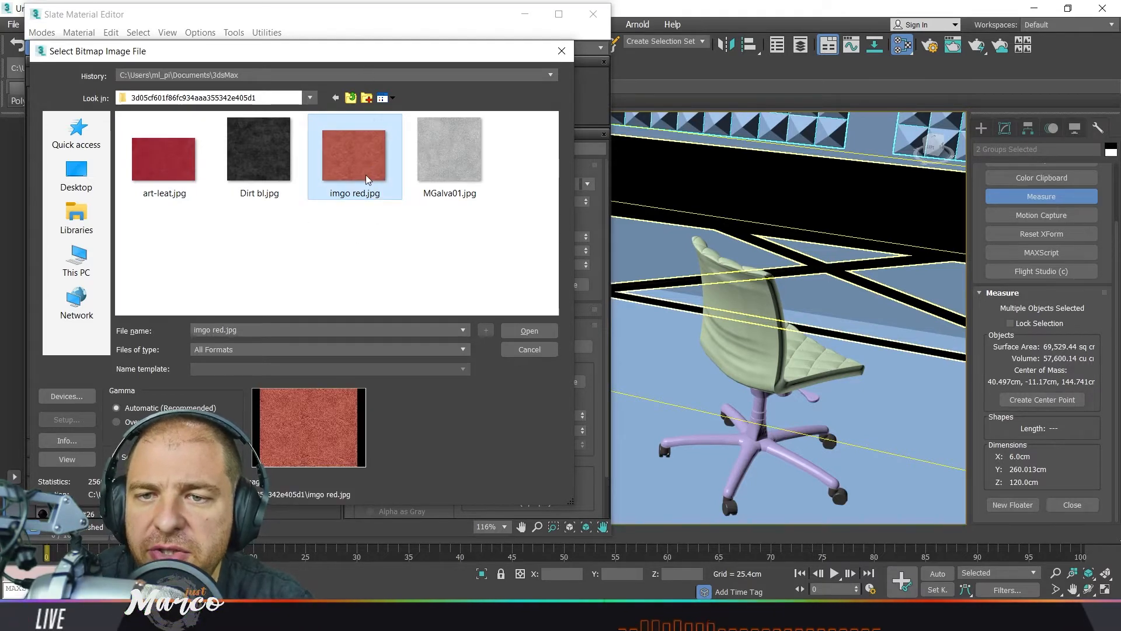
left_click(531, 332)
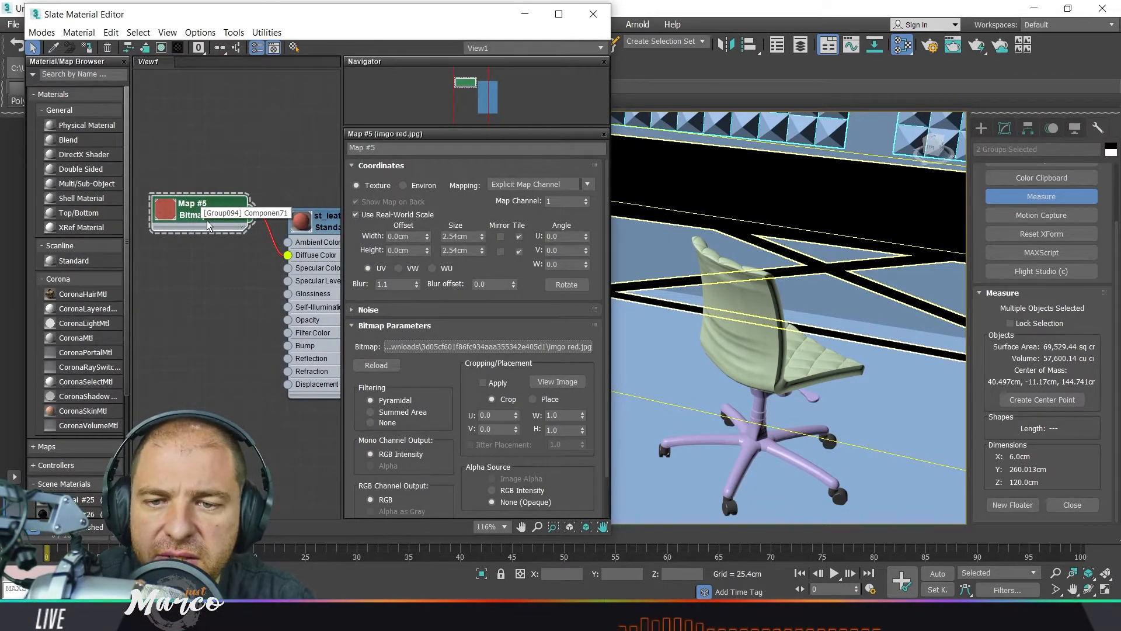
Disconnect the Map #5 bitmap from the st_leather material and delete the st_leather node
left_click_drag(215, 214, 189, 227)
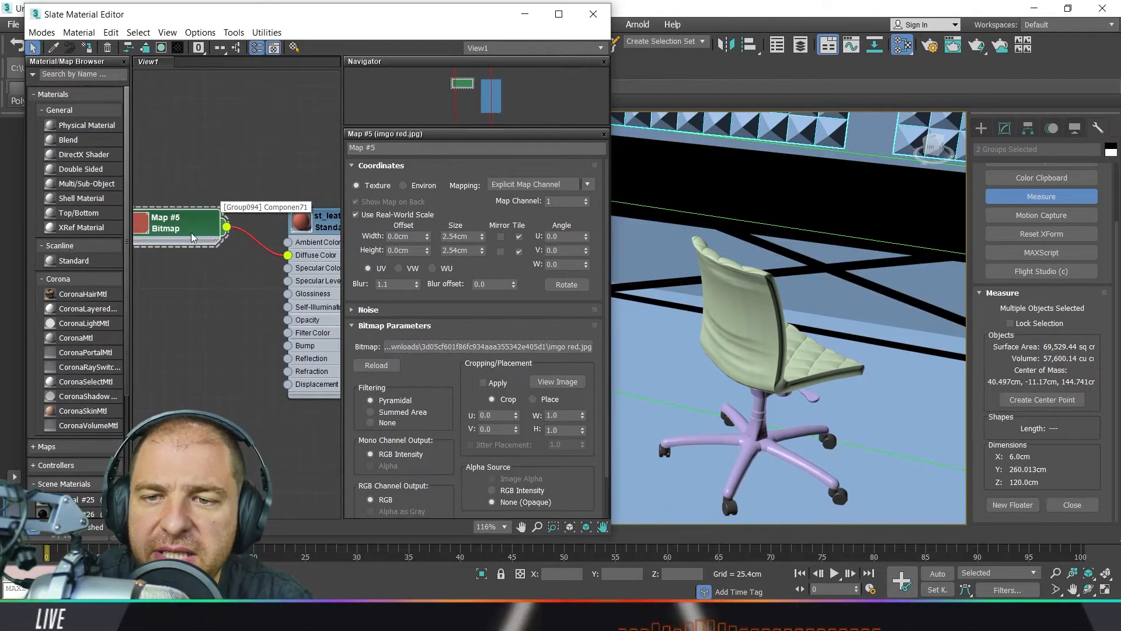
middle_click_drag(313, 277, 229, 288)
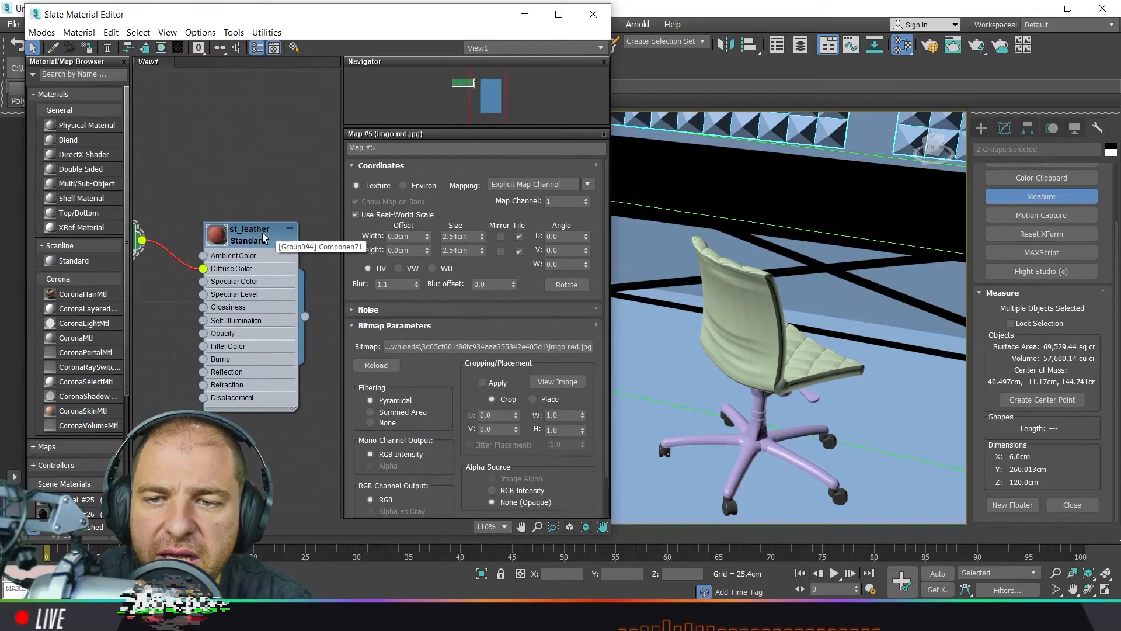
left_click(173, 257)
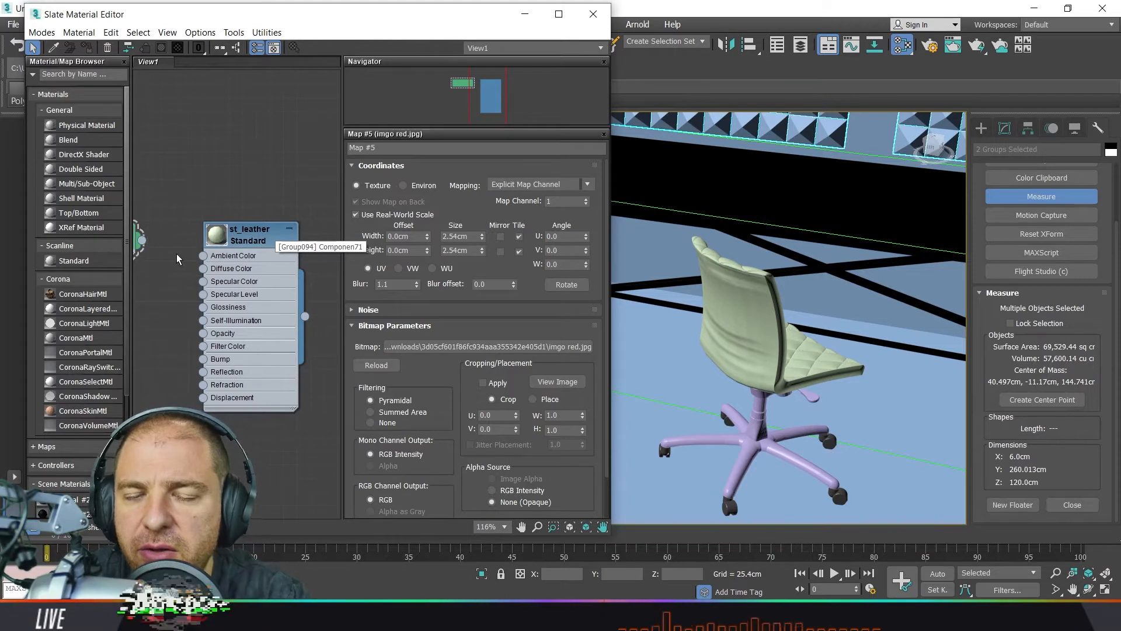
left_click(254, 241)
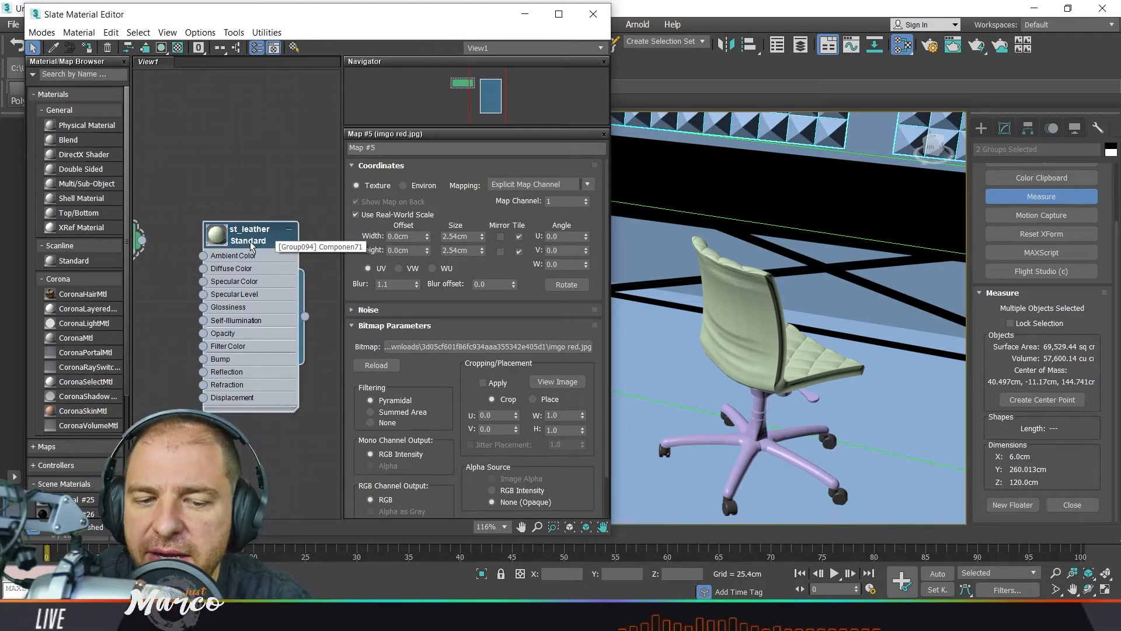
key("Delete")
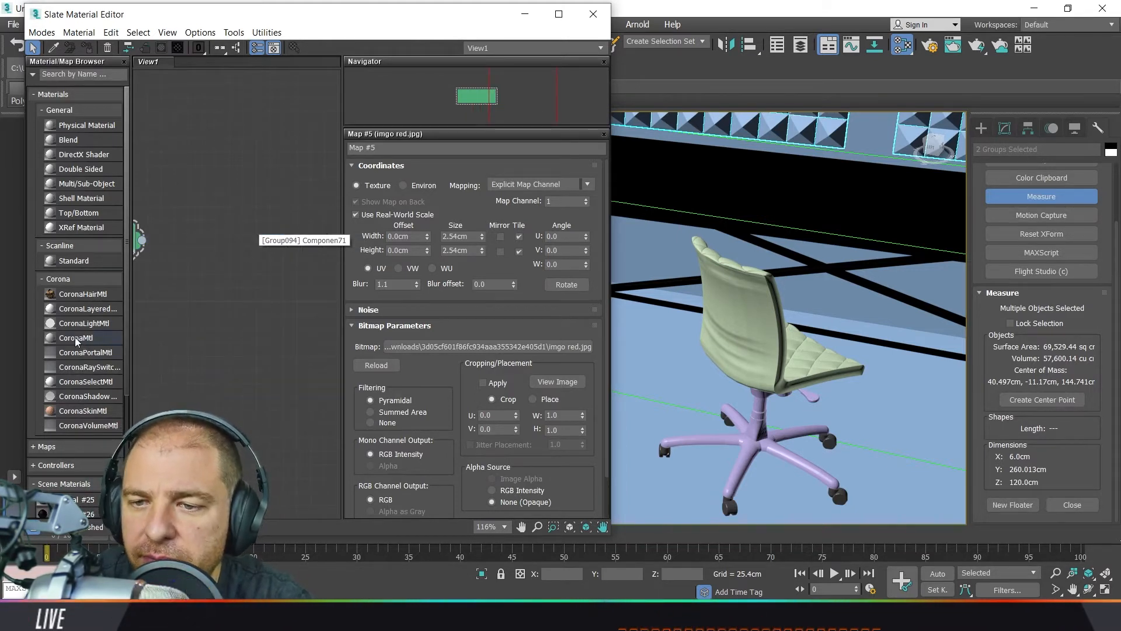
Add a CoronaMtl material node and connect the Map #5 bitmap to its Diffuse color
left_click_drag(172, 318, 244, 215)
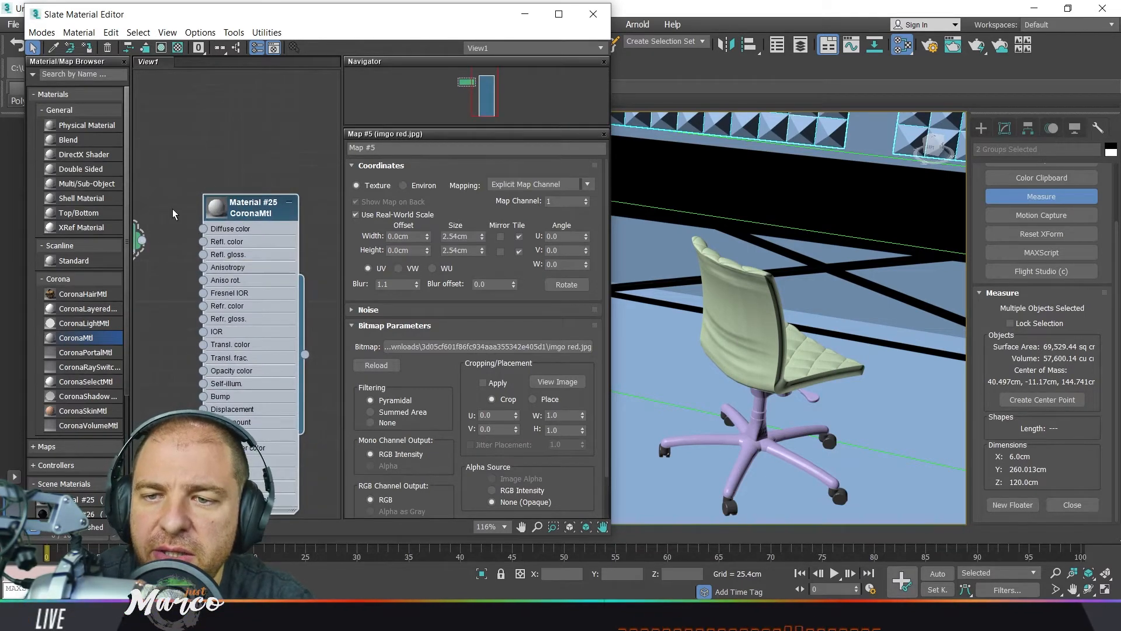
middle_click_drag(205, 165, 260, 157)
scroll(263, 175, "up", 2)
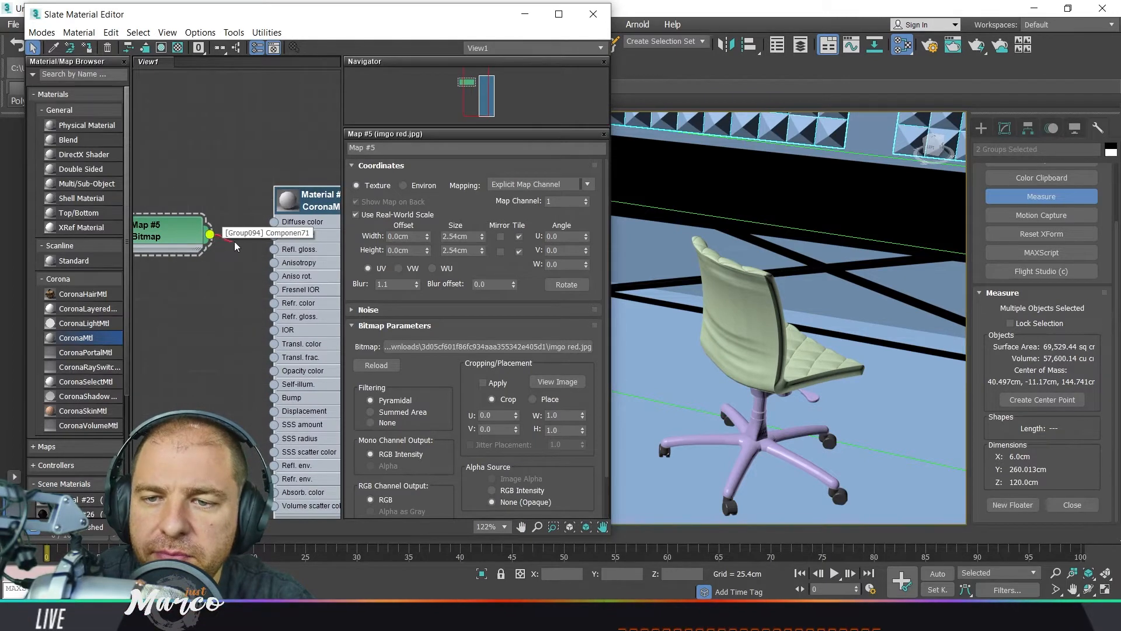
left_click_drag(279, 233, 274, 222)
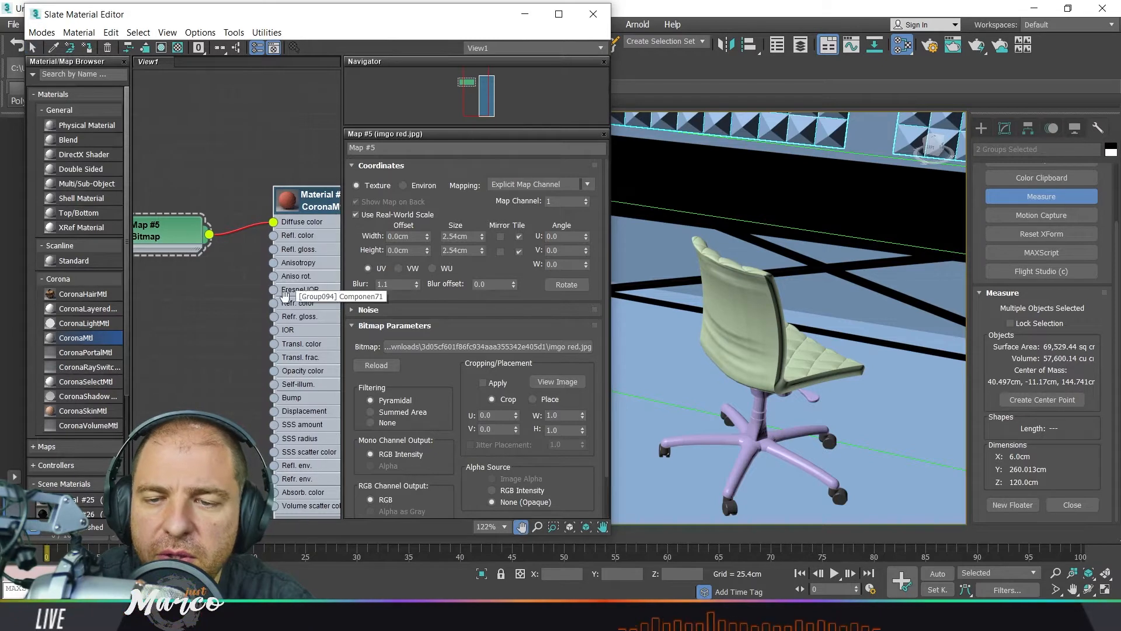
Move the material editor clear of the chair, select the office chair group and ungroup it
middle_click_drag(283, 295, 192, 267)
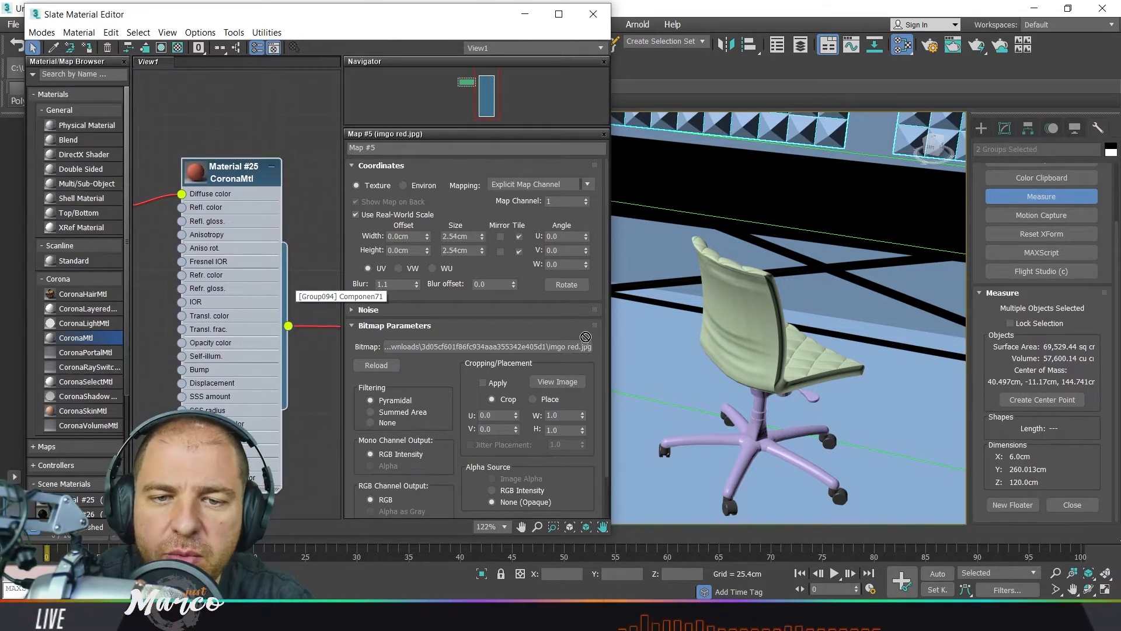
left_click_drag(585, 337, 489, 327)
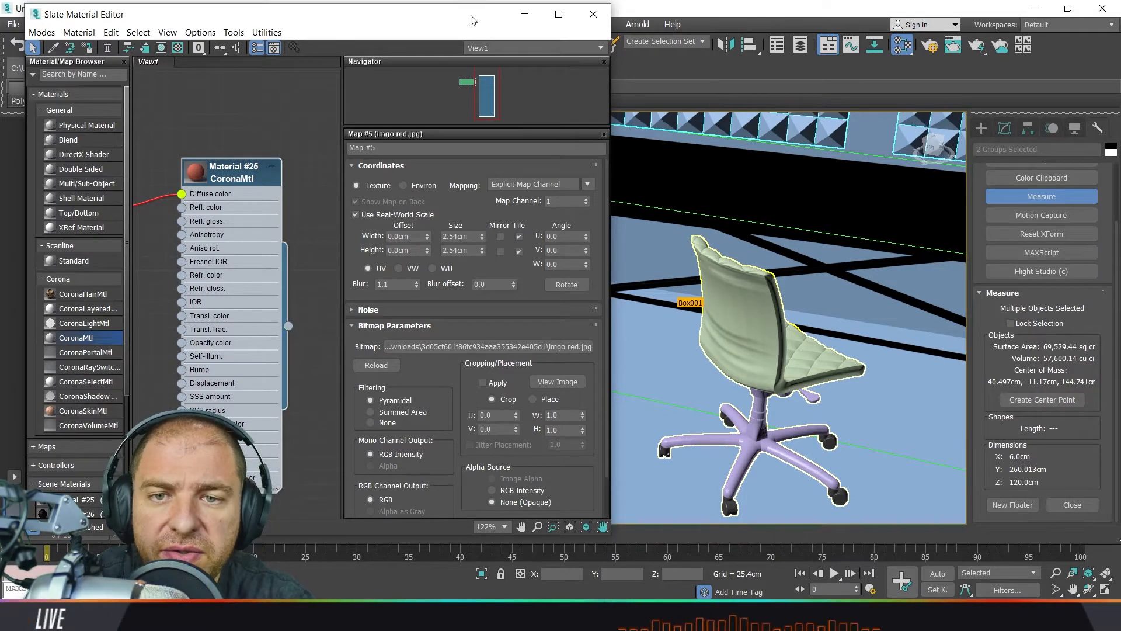
left_click_drag(472, 16, 407, 133)
left_click(719, 266)
left_click(720, 266)
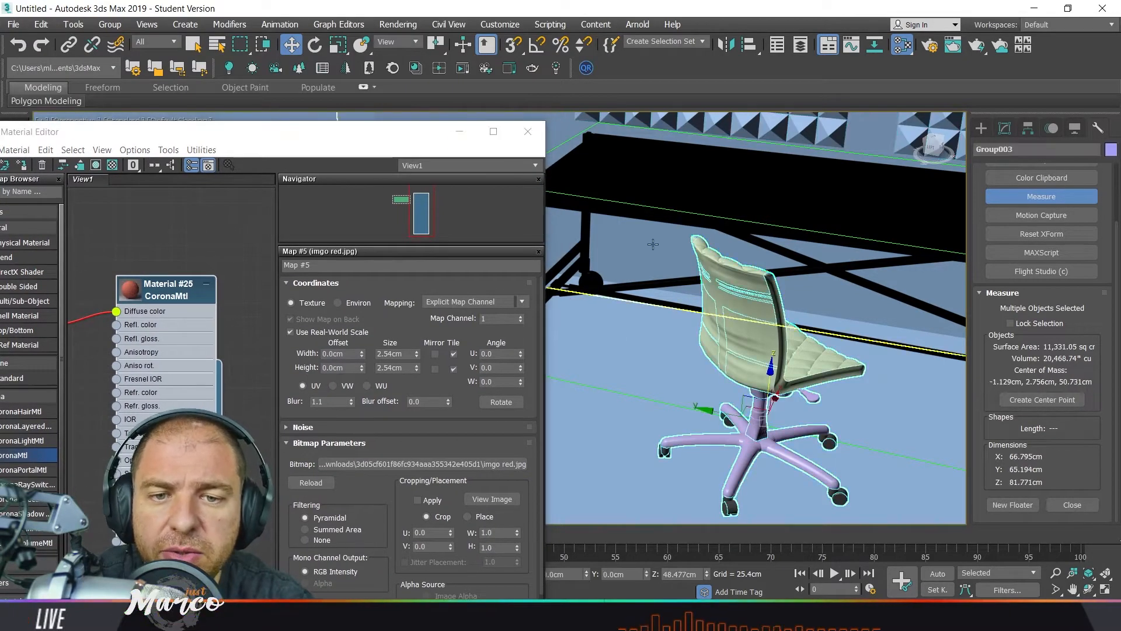
left_click(110, 25)
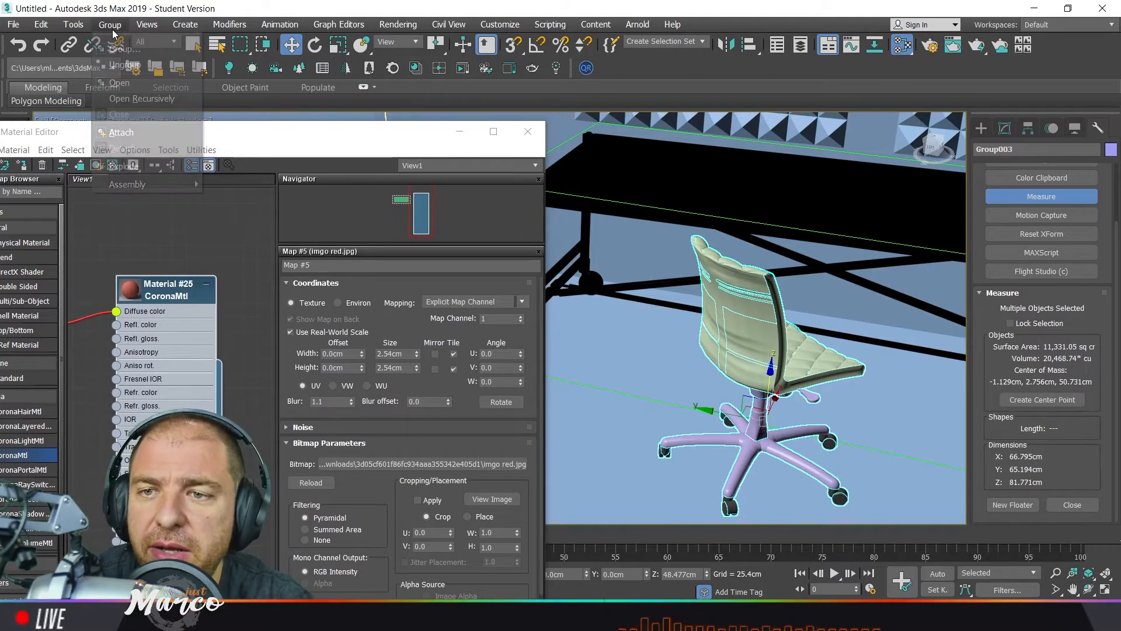
left_click(139, 65)
Assign the Material #25 CoronaMtl to the chair's back shell and quilted seat, replacing the scene material of the same name
left_click(729, 273)
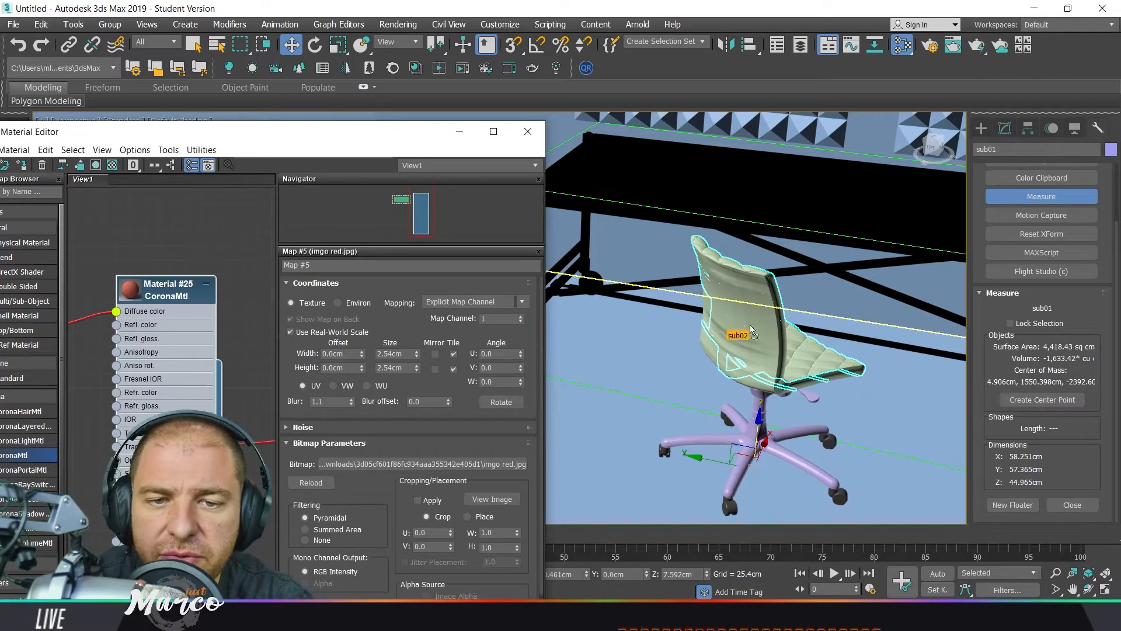
left_click_drag(756, 334, 755, 329)
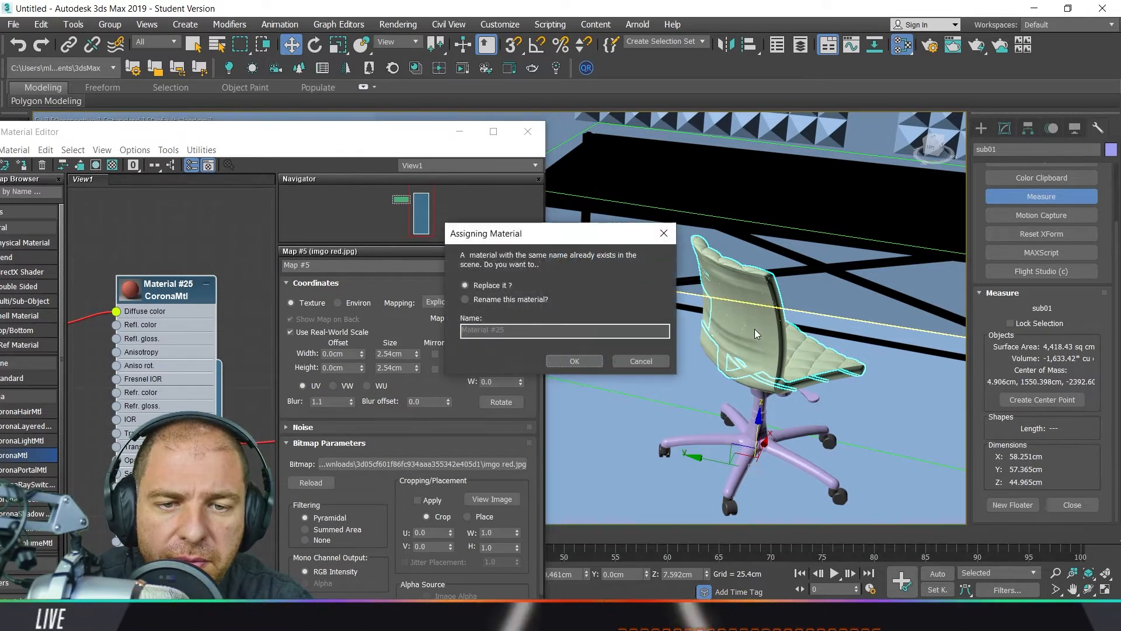
left_click(581, 362)
middle_click_drag(582, 363, 723, 369, "alt")
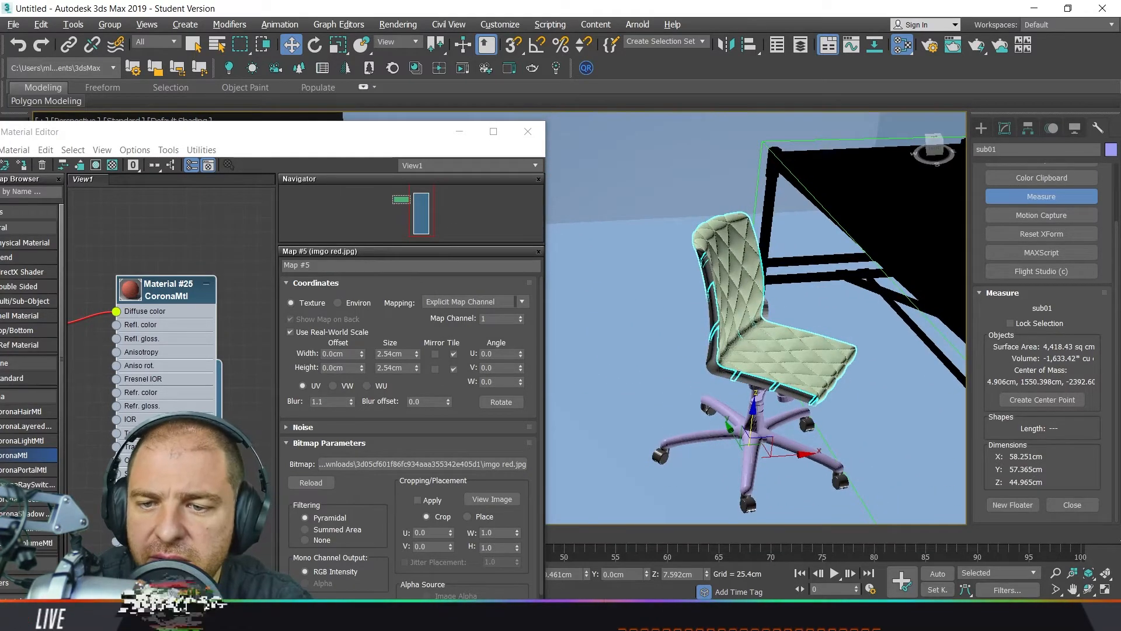
left_click(252, 446)
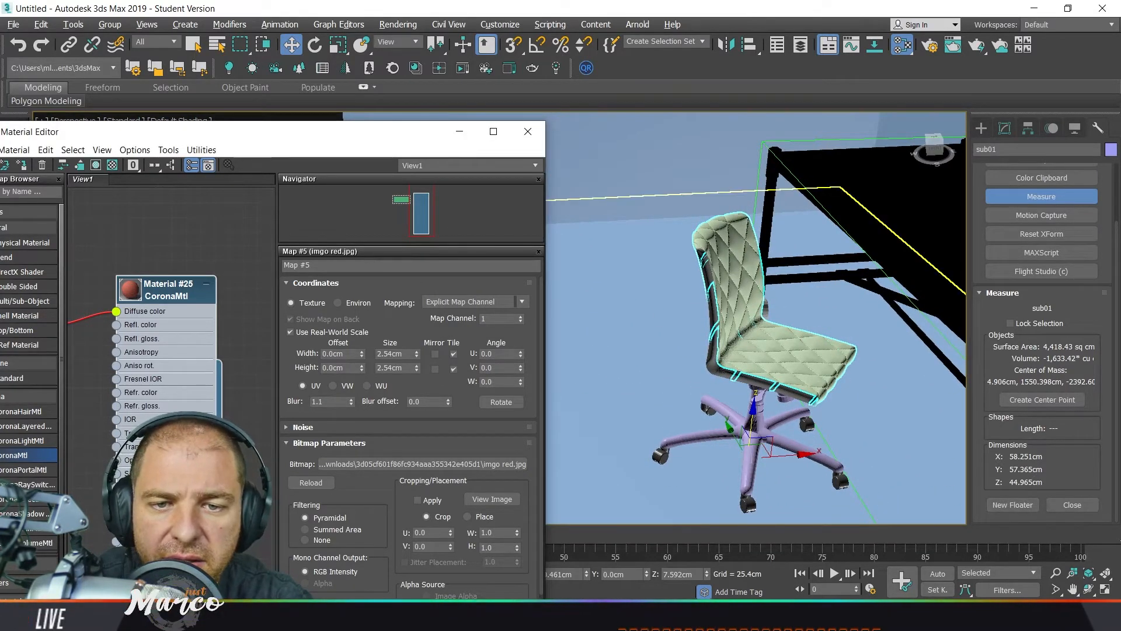
left_click_drag(588, 336, 743, 281)
middle_click_drag(740, 361, 703, 339, "alt")
Open the parameters of Material #25 and show its red texture on the chair in the viewport
middle_click_drag(154, 262, 203, 254)
double_click(224, 282)
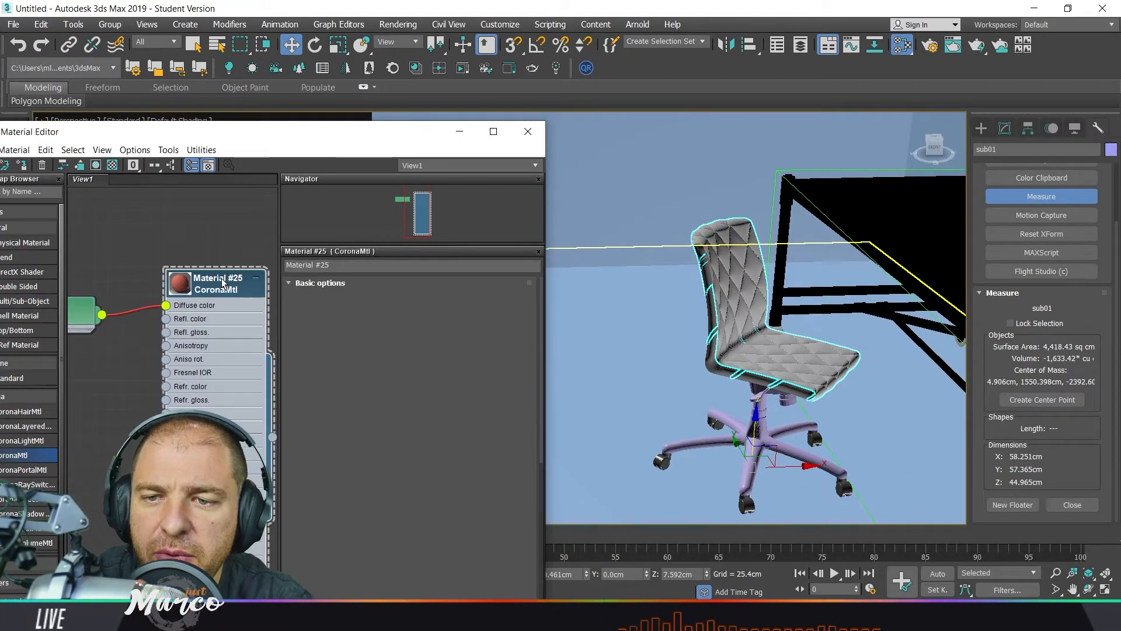
left_click(96, 165)
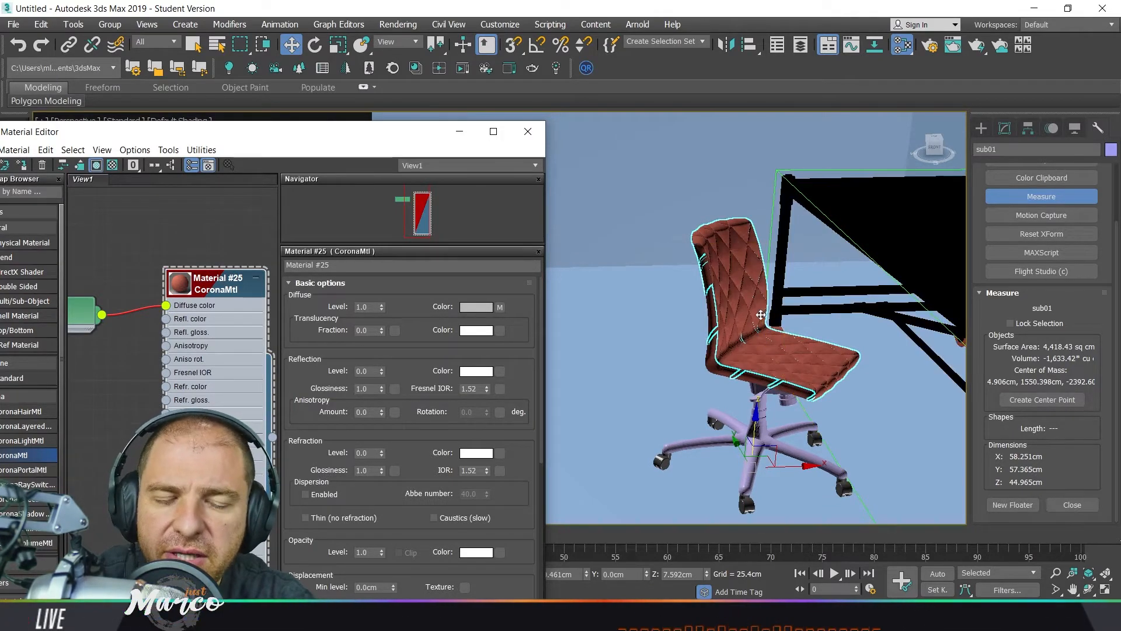
middle_click_drag(774, 321, 841, 303, "alt")
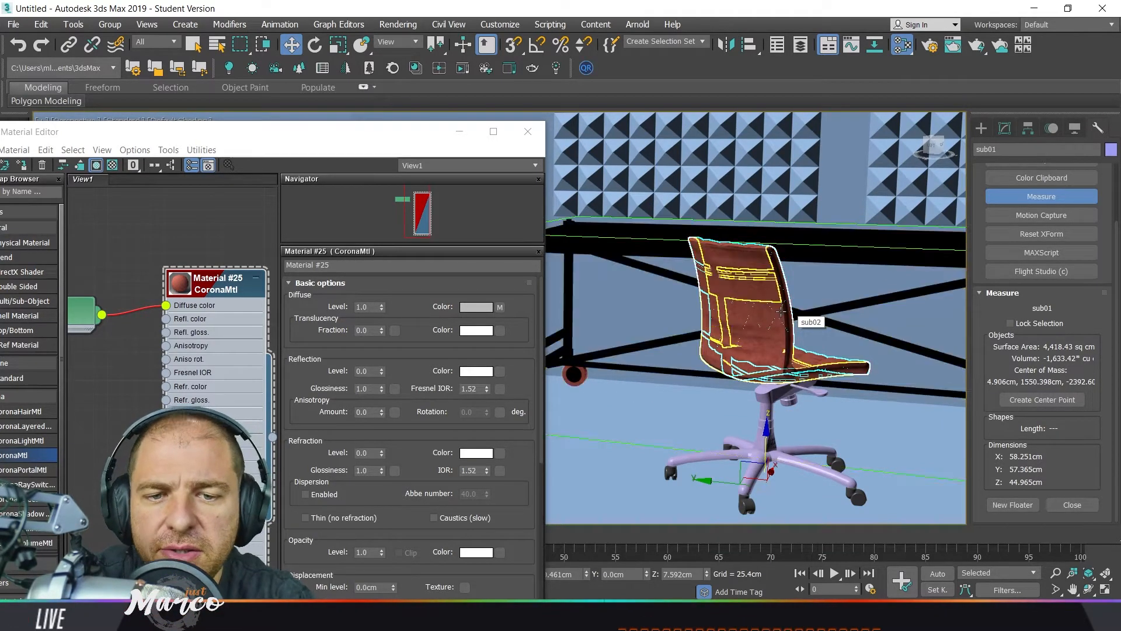
Sample the chair base's material into the node view and place its node below Material #25, moving the material editor clear first
left_click_drag(270, 131, 342, 36)
middle_click_drag(275, 378, 264, 287)
scroll(264, 287, "down", 5)
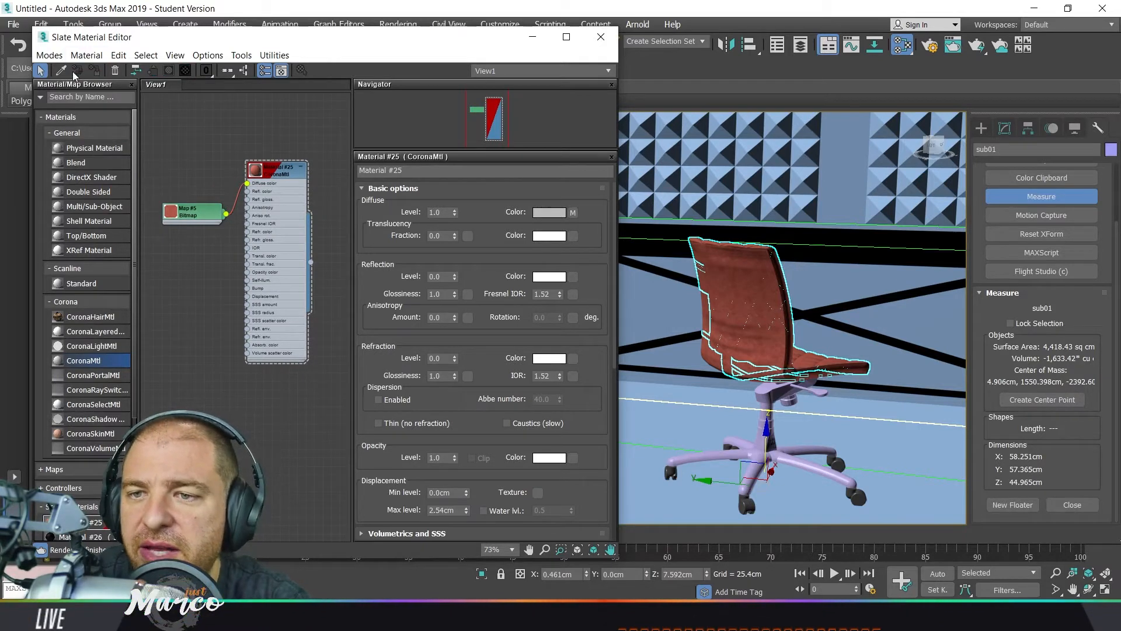
left_click(62, 71)
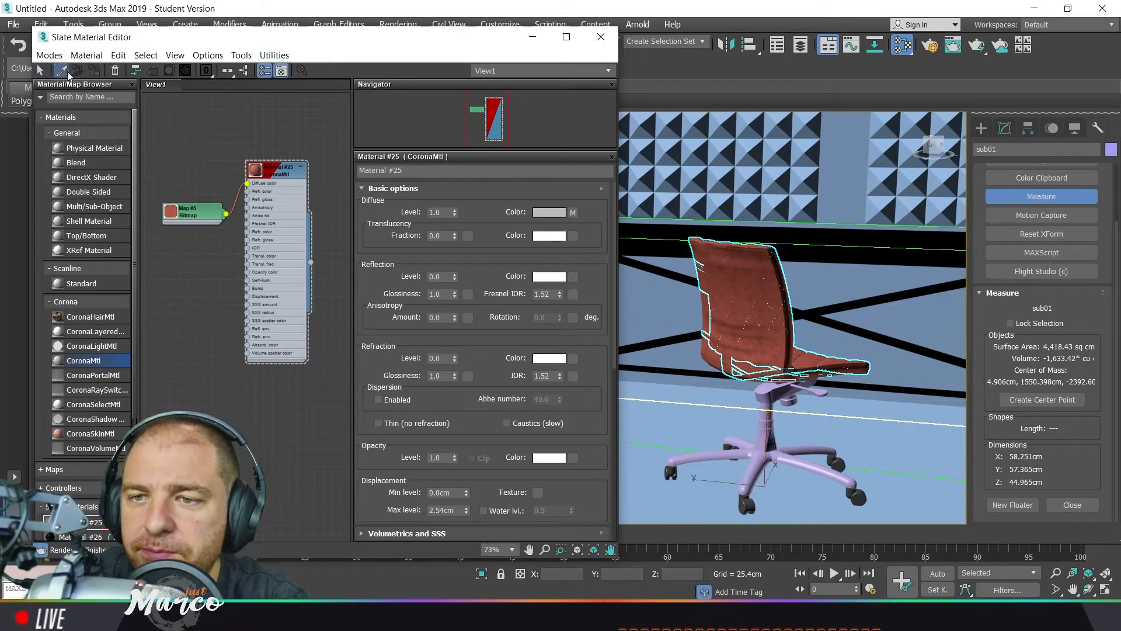
left_click(769, 449)
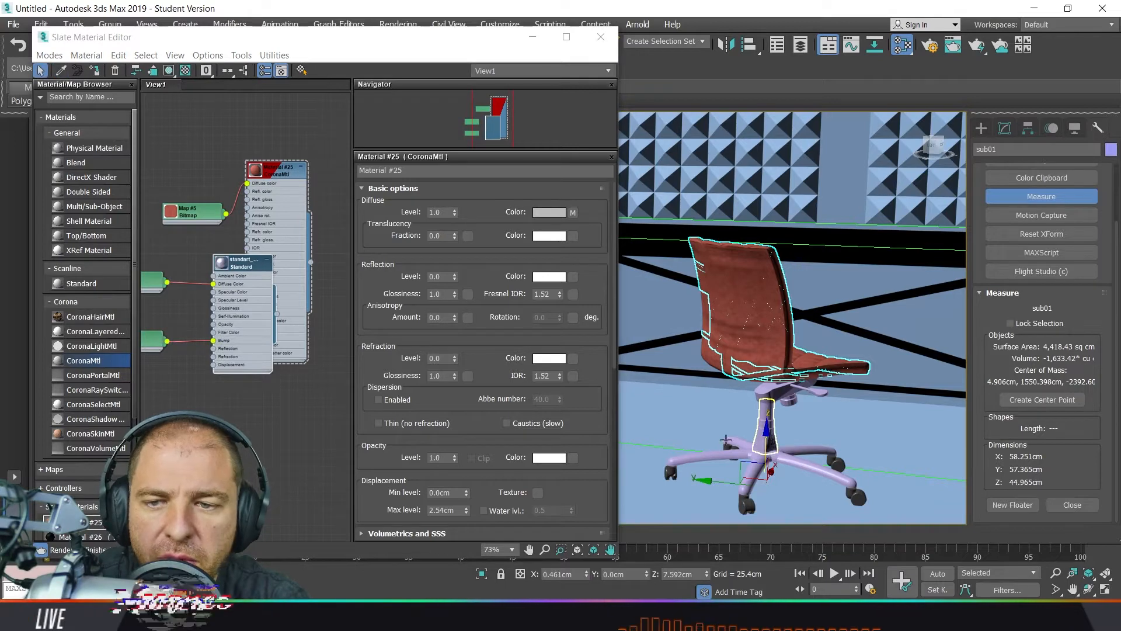
left_click_drag(245, 279, 278, 404)
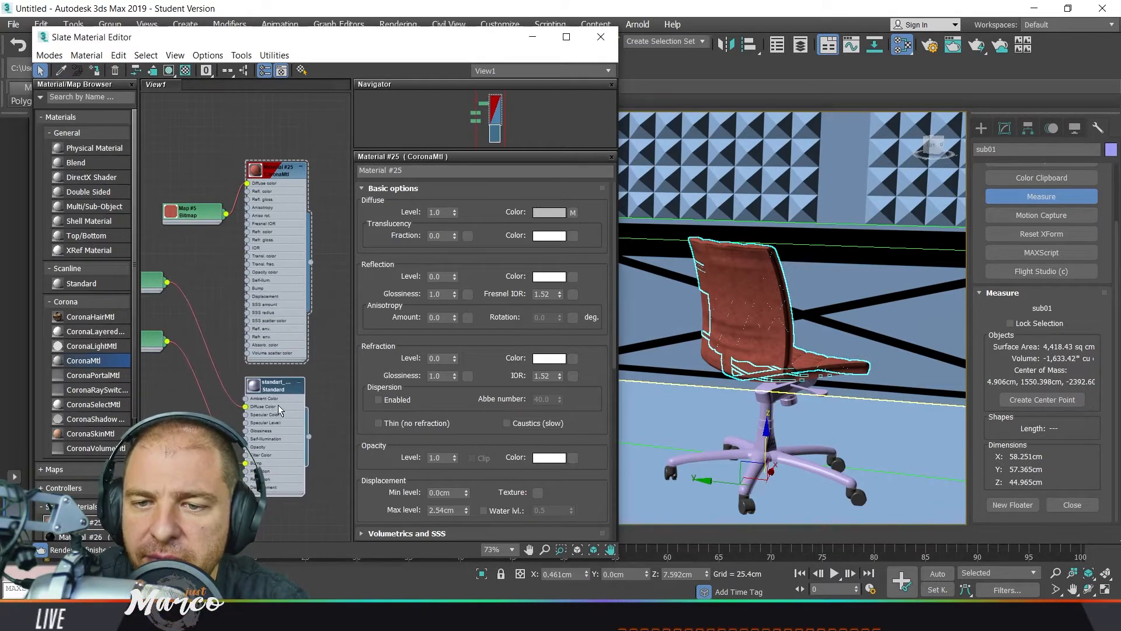
scroll(278, 400, "up", 6)
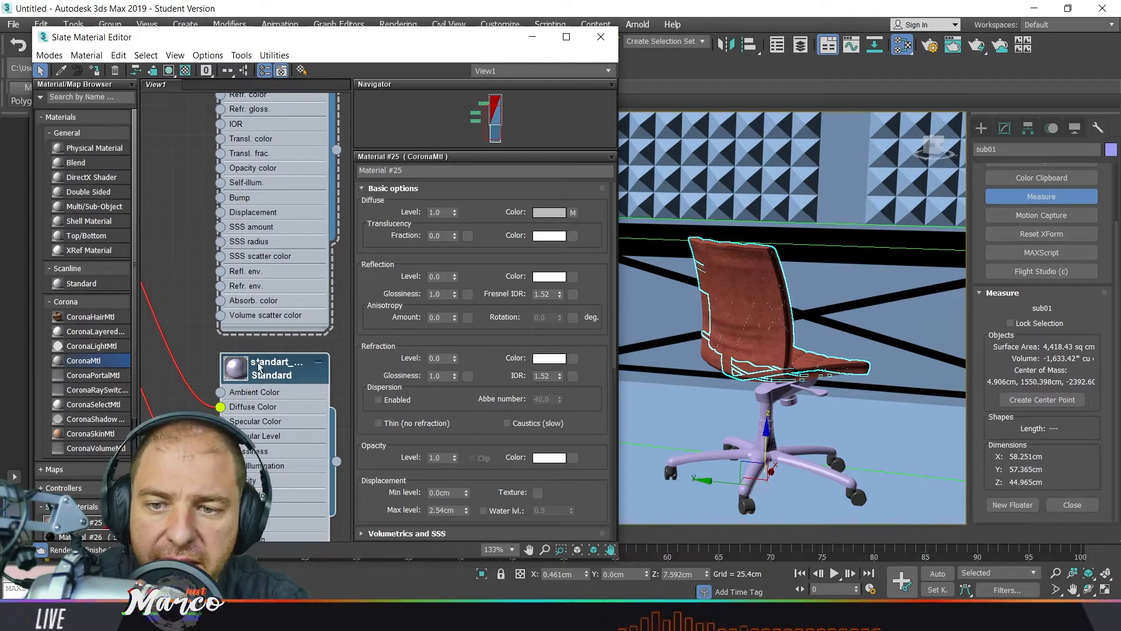
middle_click_drag(258, 354, 337, 288)
scroll(279, 339, "down", 3)
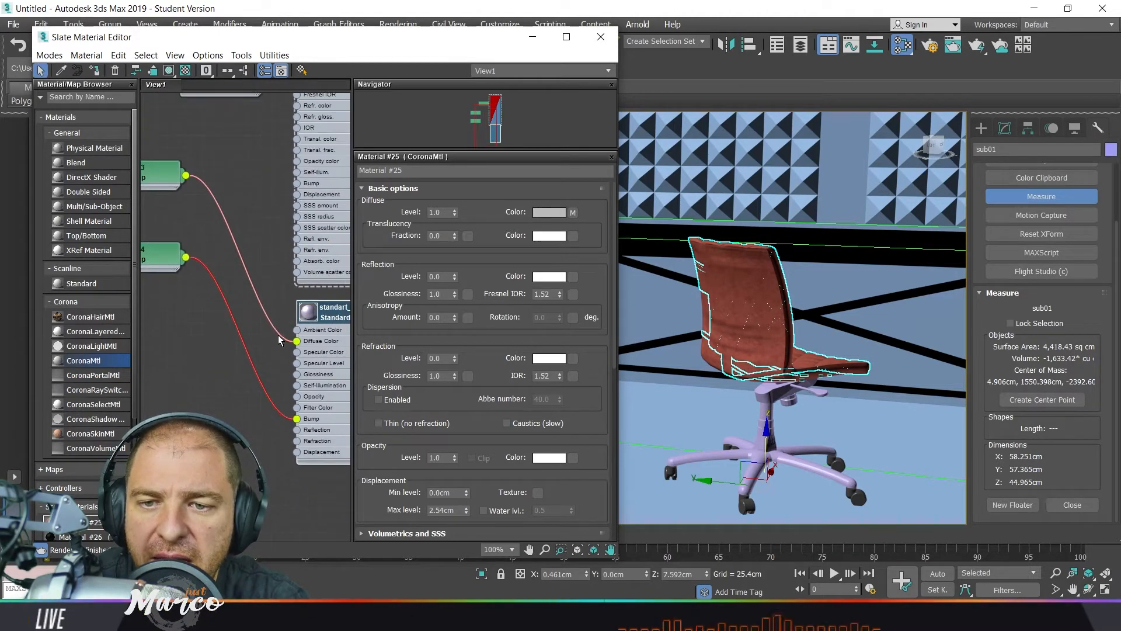
scroll(278, 340, "down", 1)
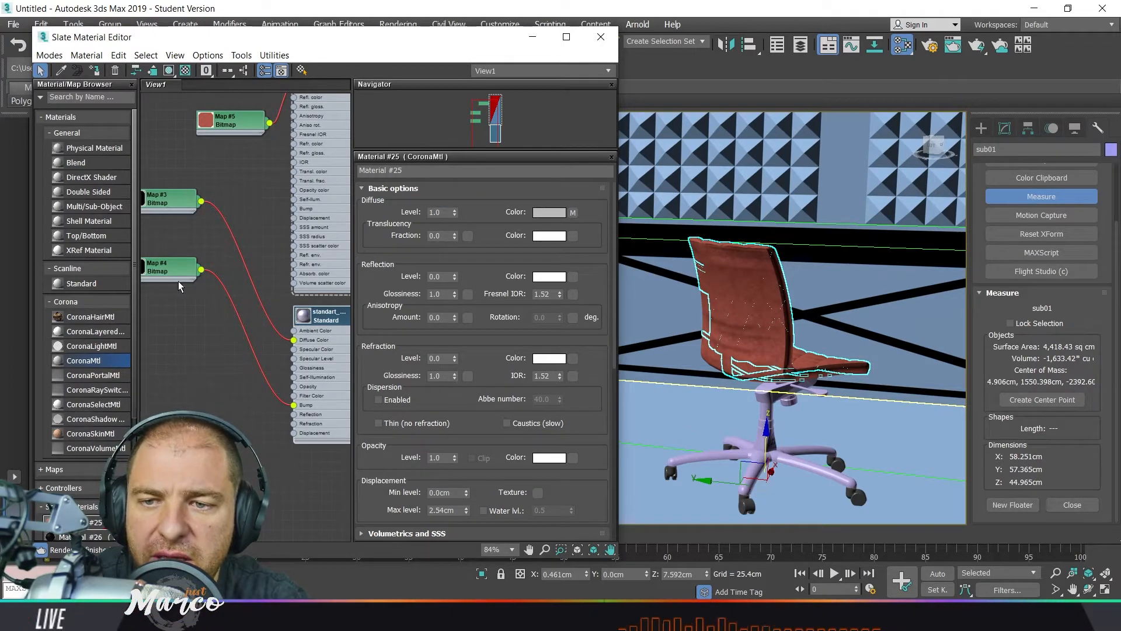
Relink the Map #3 bitmap to MGalva01.jpg from the Downloads subfolder 3d05cf601f86fc934aaa355342e405d1 and shift its node into full view
double_click(164, 203)
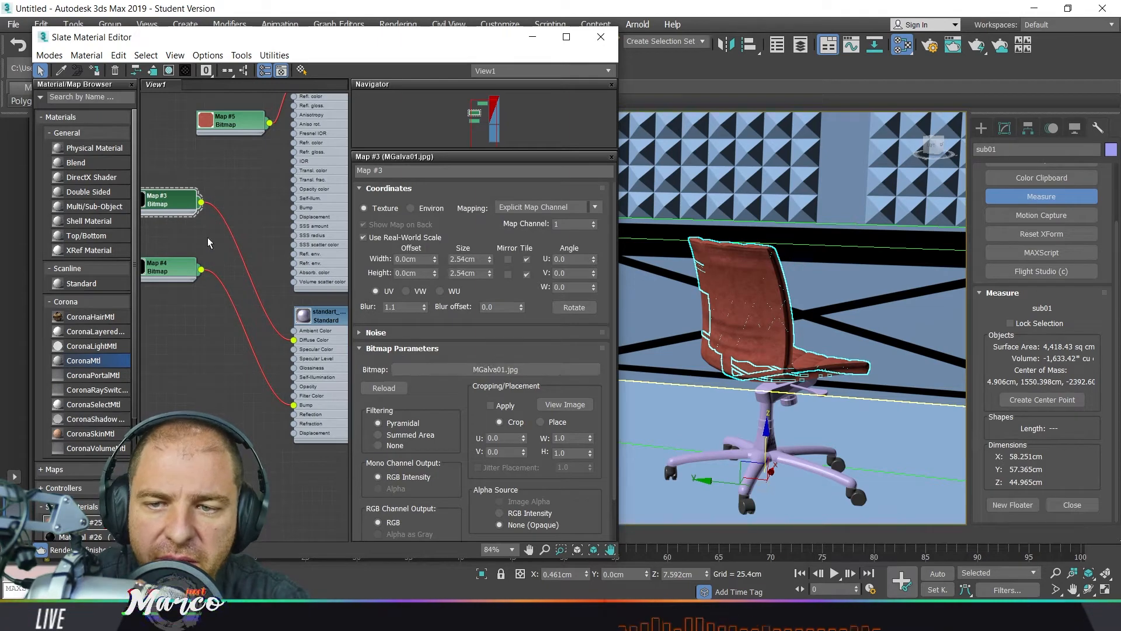
left_click(515, 368)
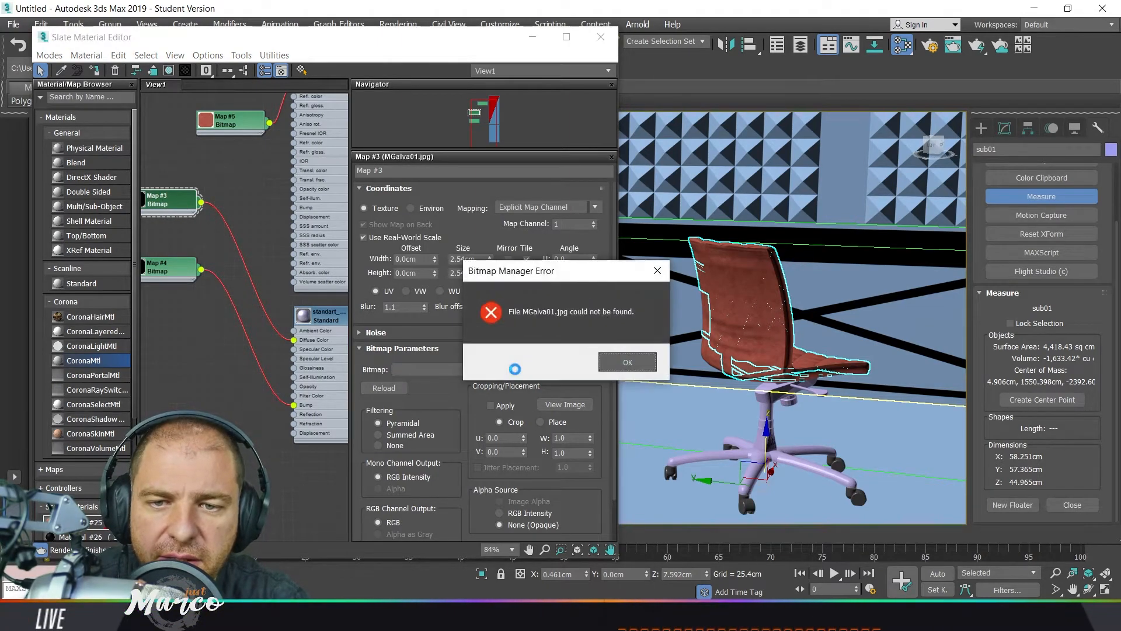
left_click(637, 361)
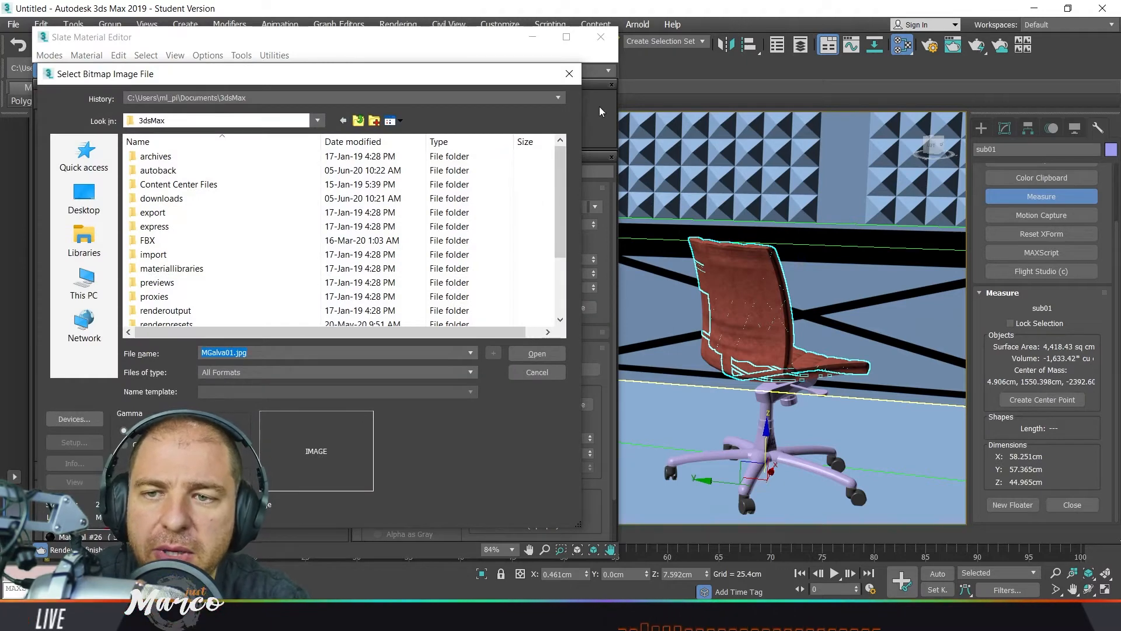
left_click(560, 99)
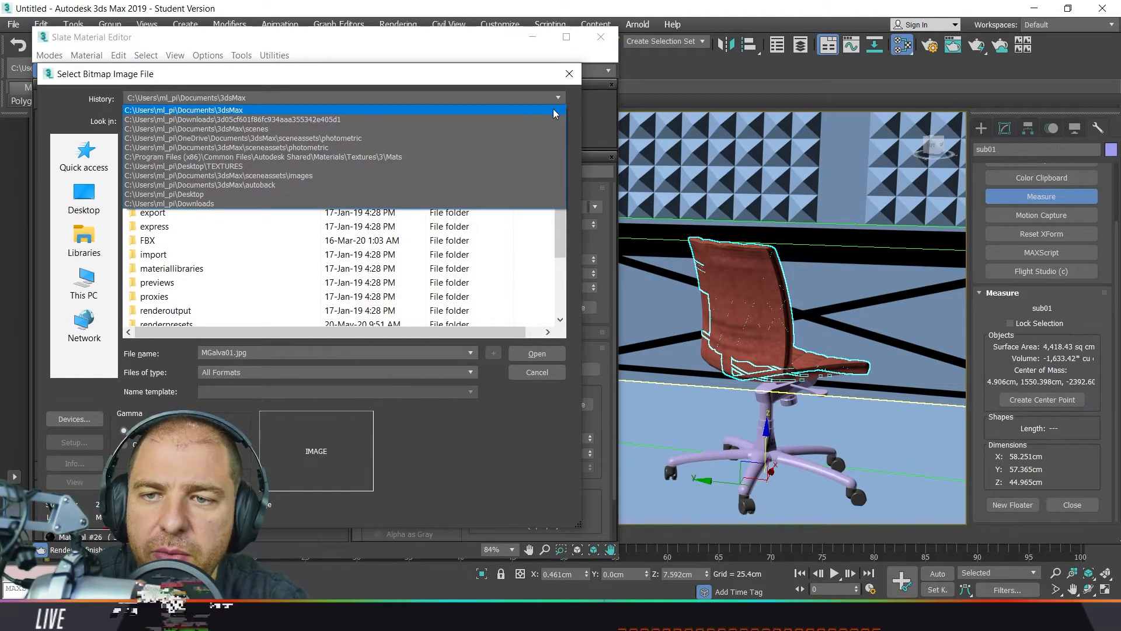
left_click(549, 117)
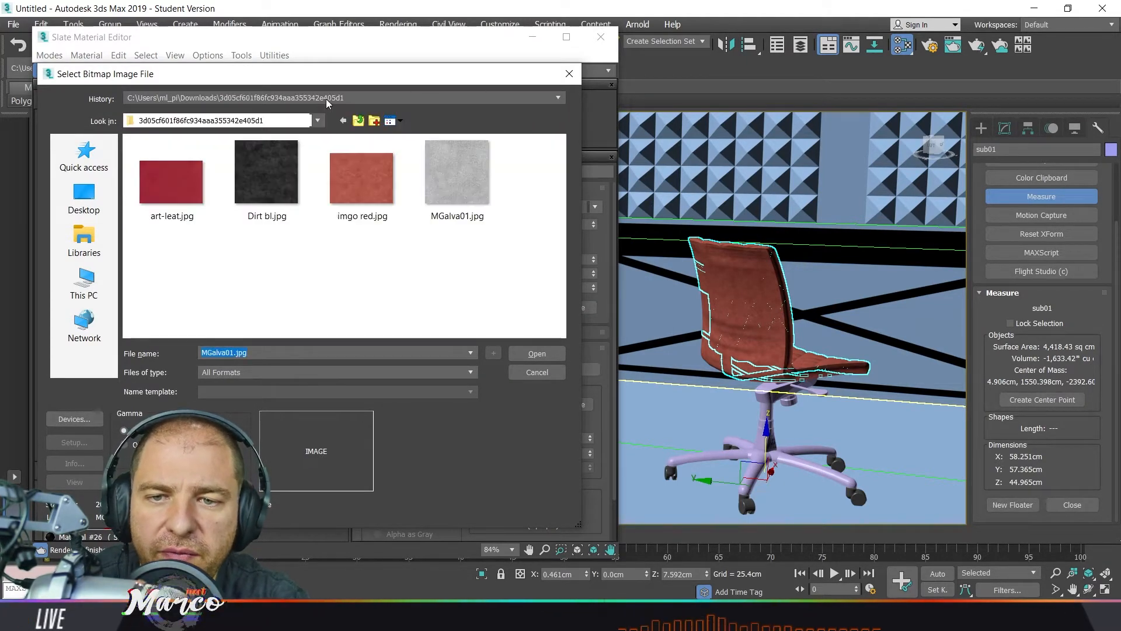
double_click(465, 184)
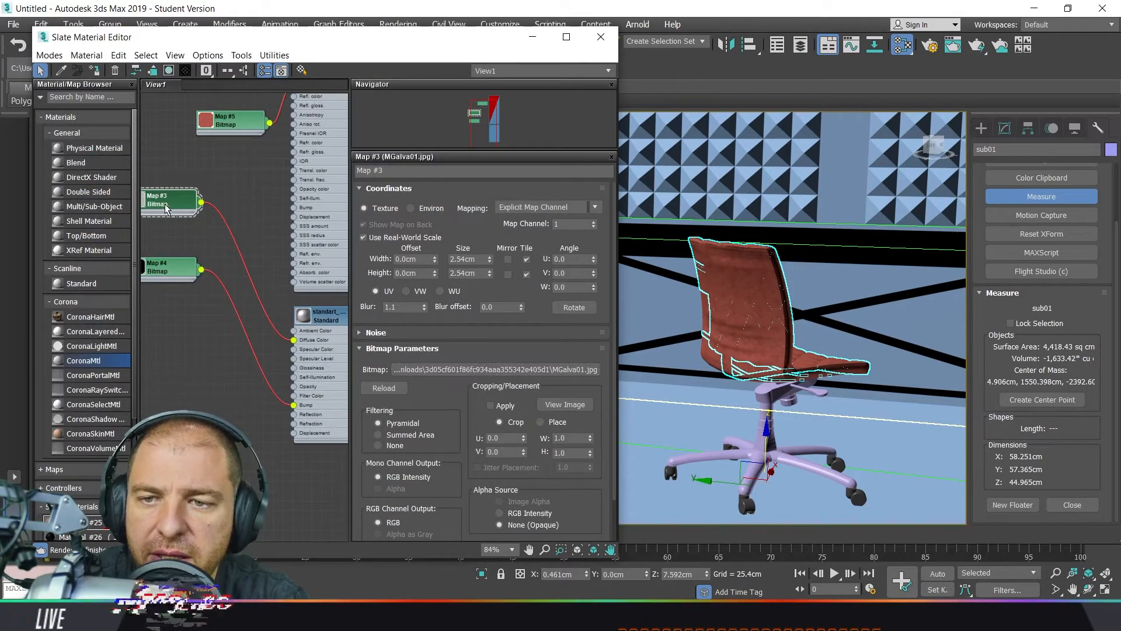
left_click_drag(167, 207, 186, 207)
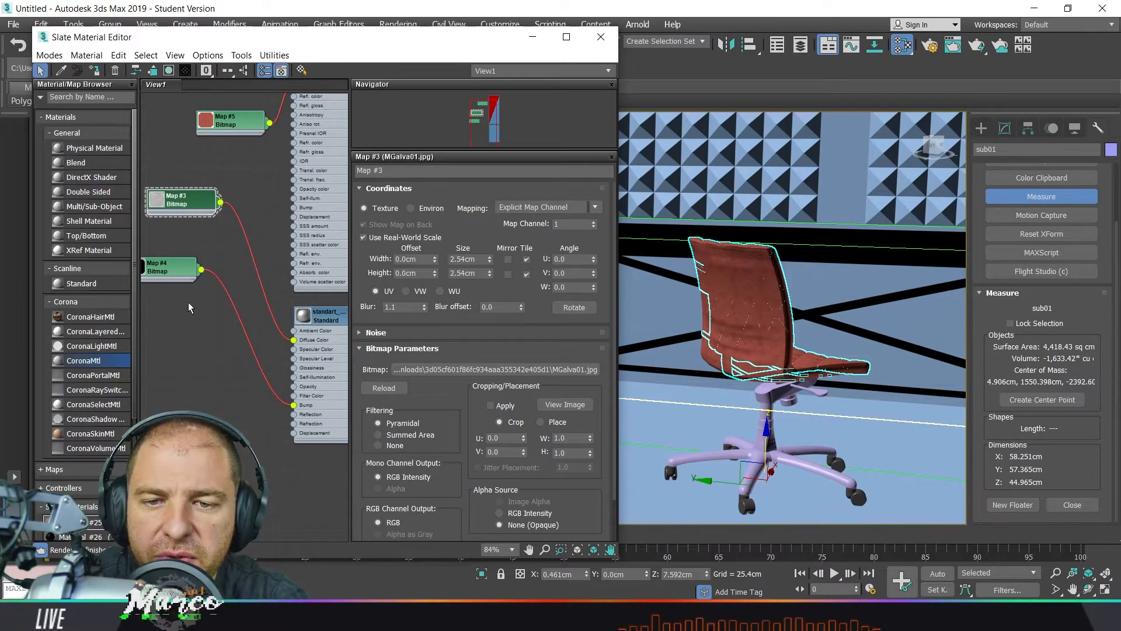
Delete the Map #4 bitmap feeding the metal material's Bump and move the Map #3 node down into the freed space
left_click(171, 272)
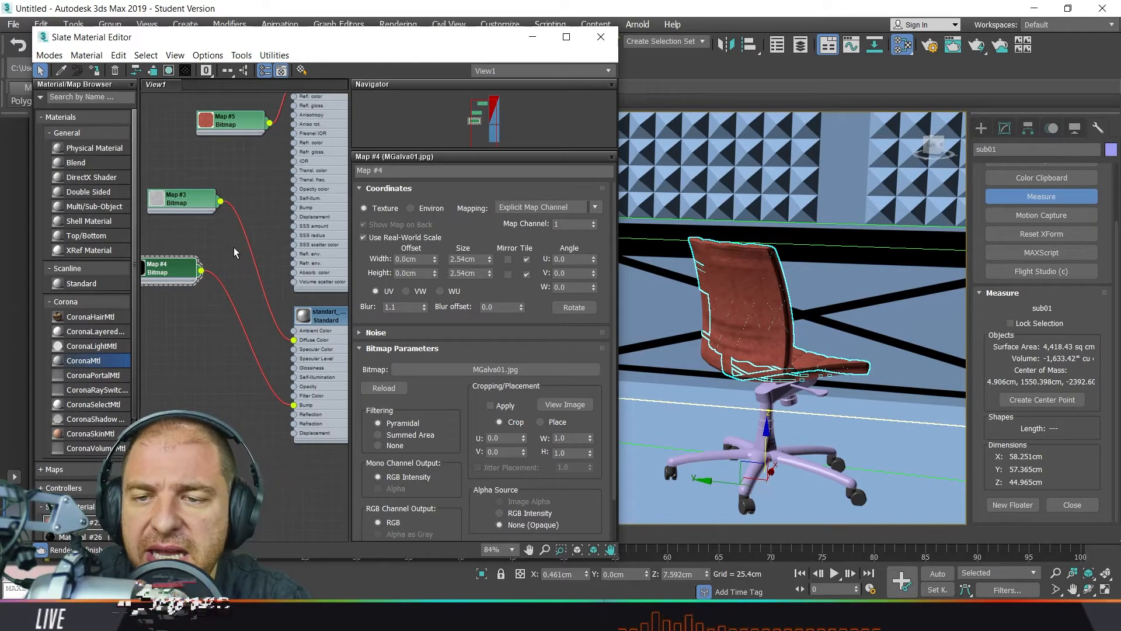
left_click_drag(232, 241, 172, 342)
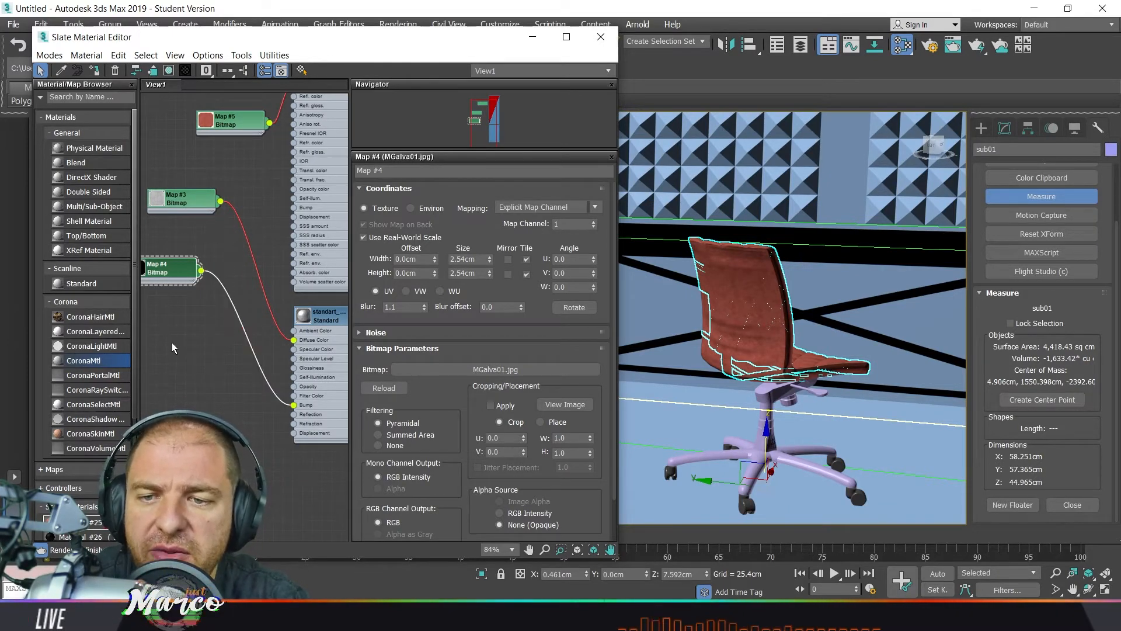
key("Delete")
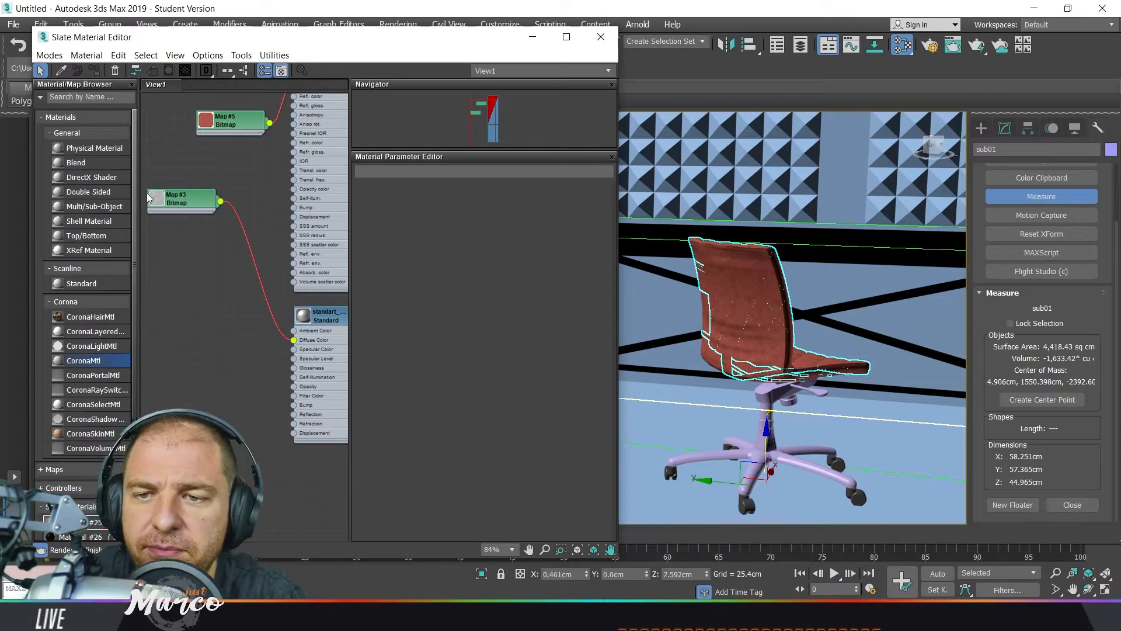
left_click_drag(199, 204, 183, 250)
Change the standart_metal material's type from Standard to CoronaMtl
middle_click_drag(314, 315, 191, 294)
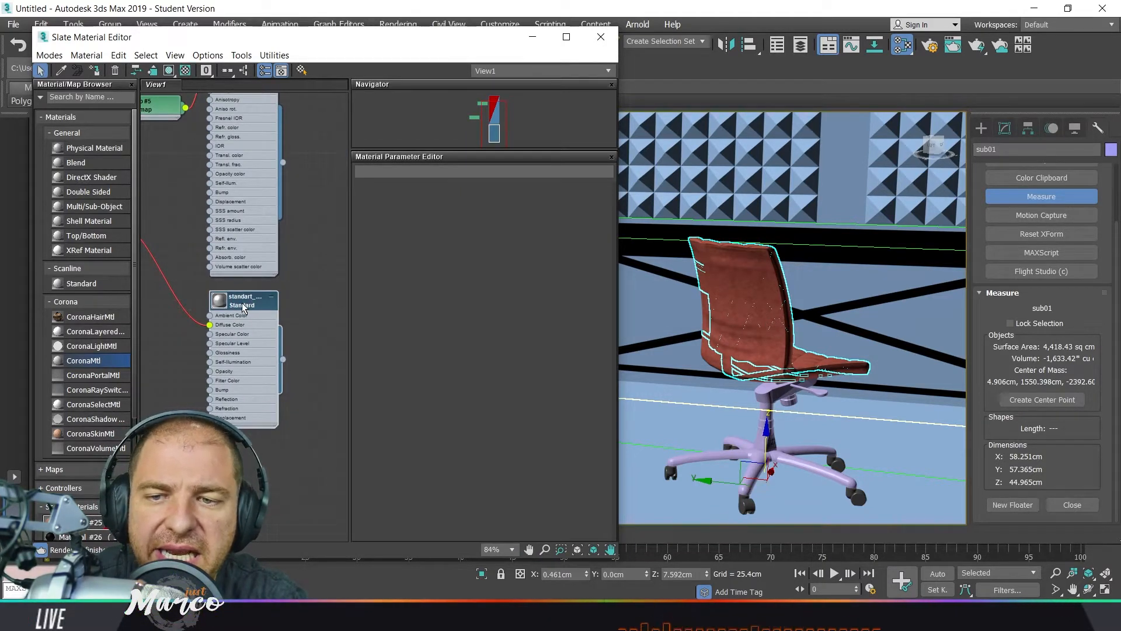
scroll(242, 308, "up", 5)
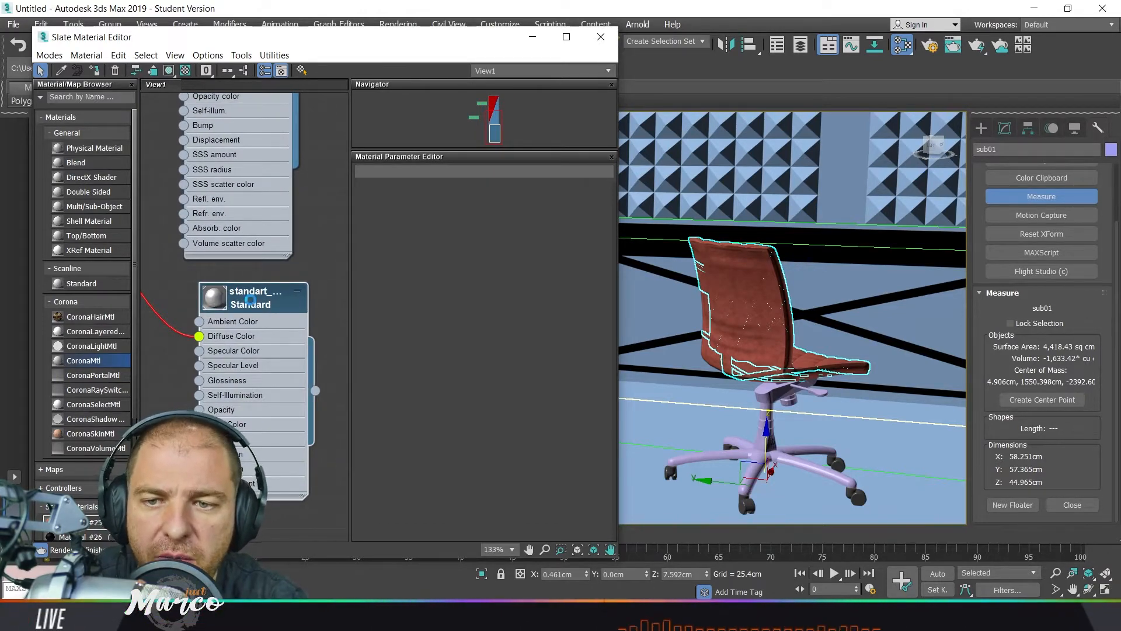
right_click(270, 306)
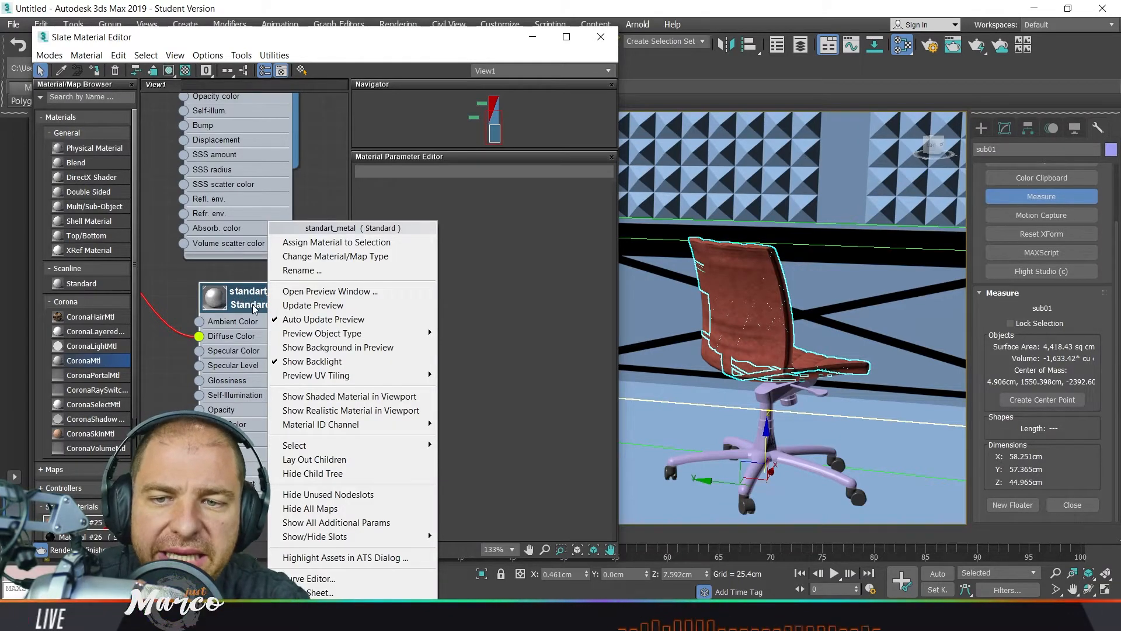
left_click(311, 260)
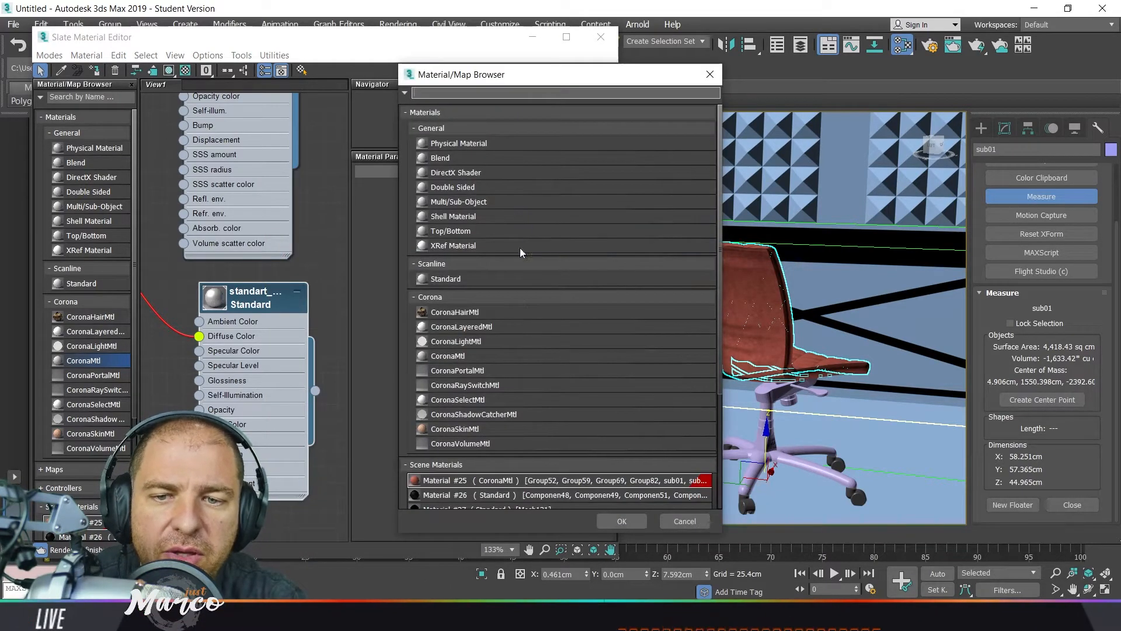
double_click(477, 356)
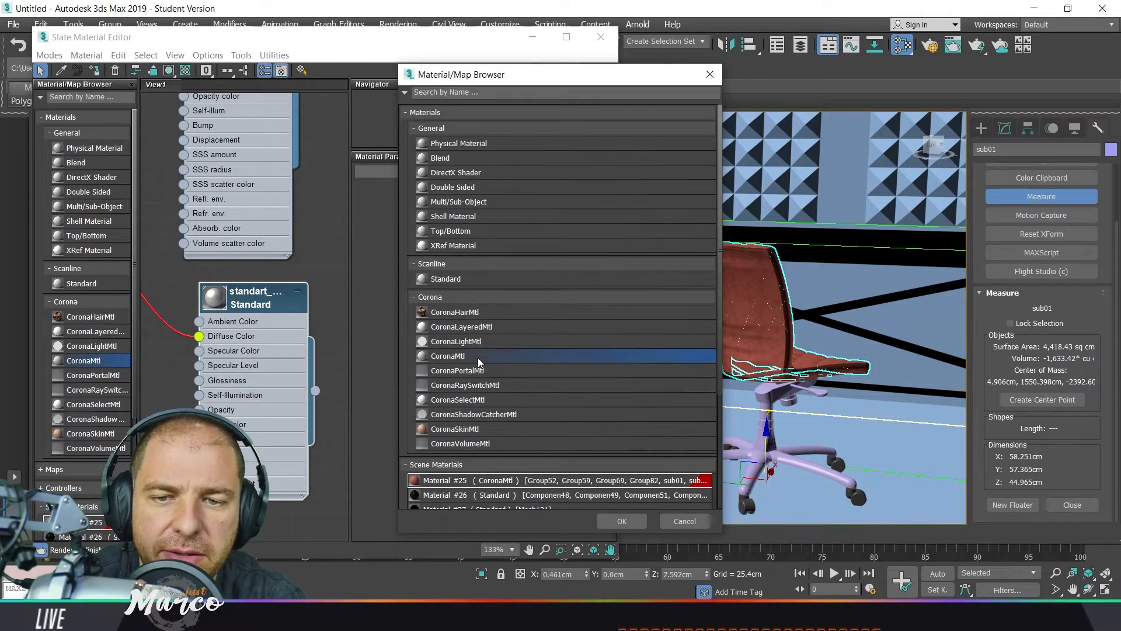
scroll(307, 307, "down", 5)
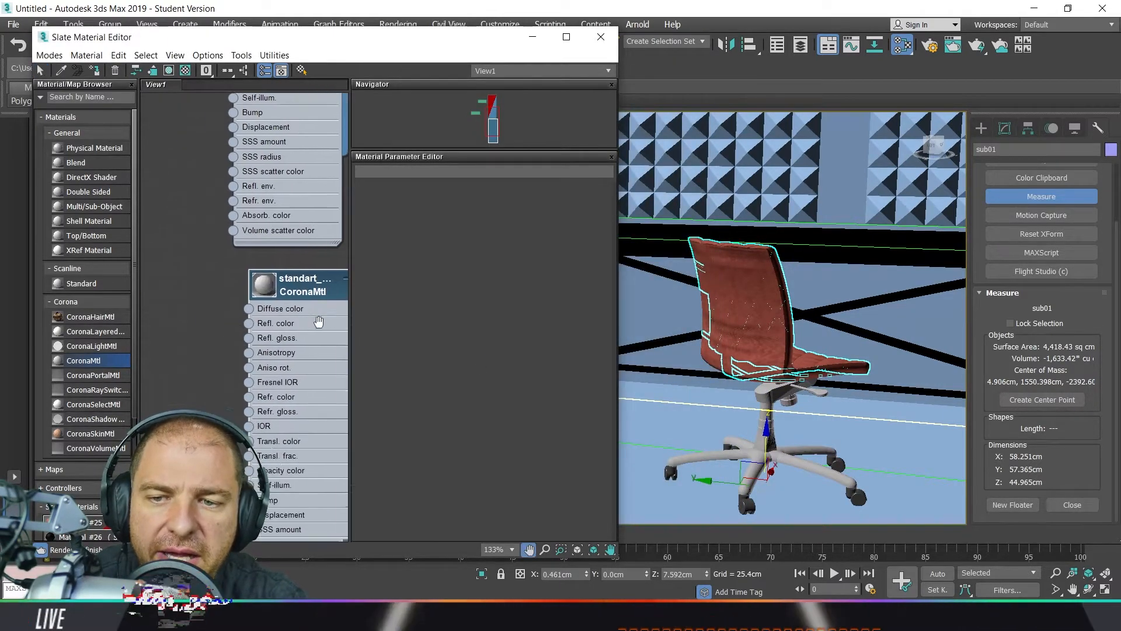
scroll(306, 306, "down", 2)
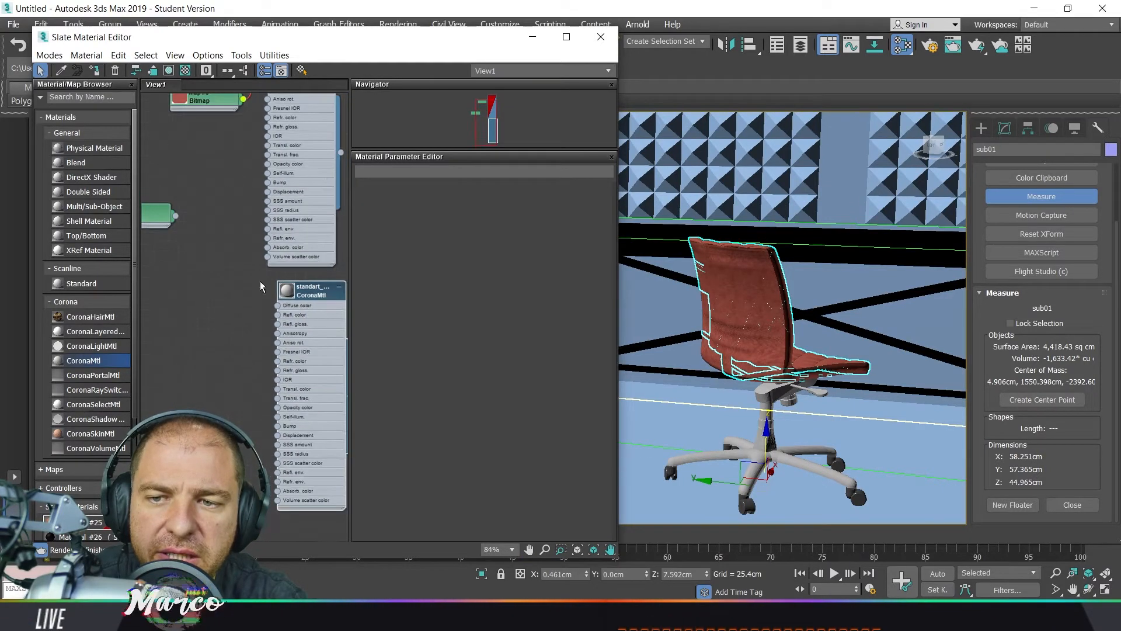
Place the Map #3 bitmap node beside the standart_metal CoronaMtl node and widen the material editor window
left_click_drag(153, 215, 203, 278)
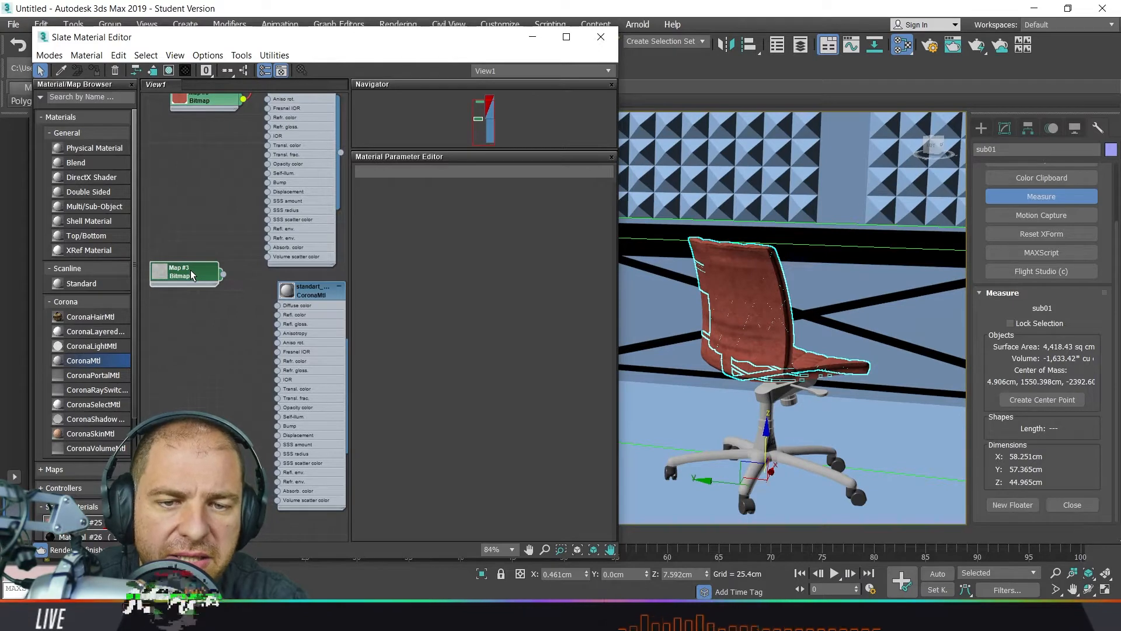
left_click_drag(194, 275, 204, 296)
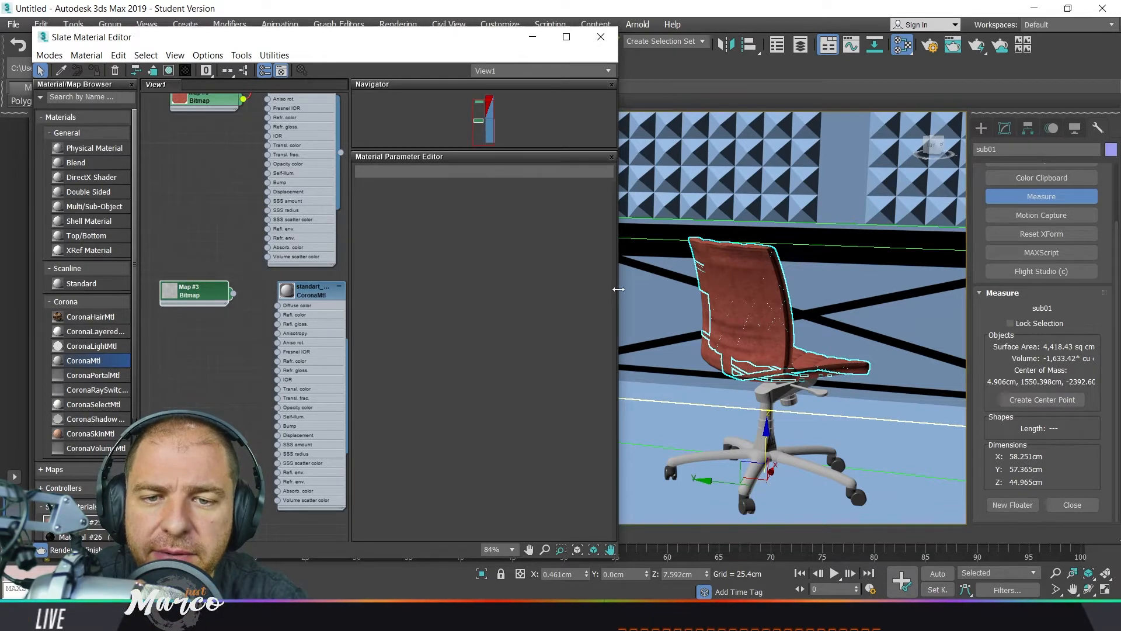
left_click_drag(617, 288, 689, 289)
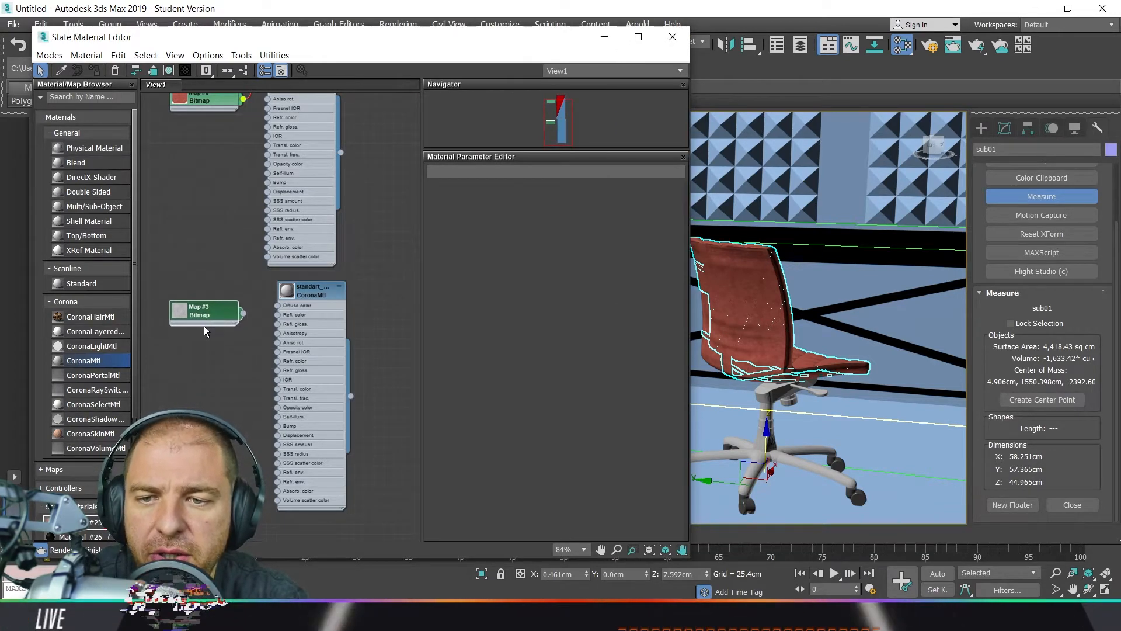
scroll(205, 326, "up", 3)
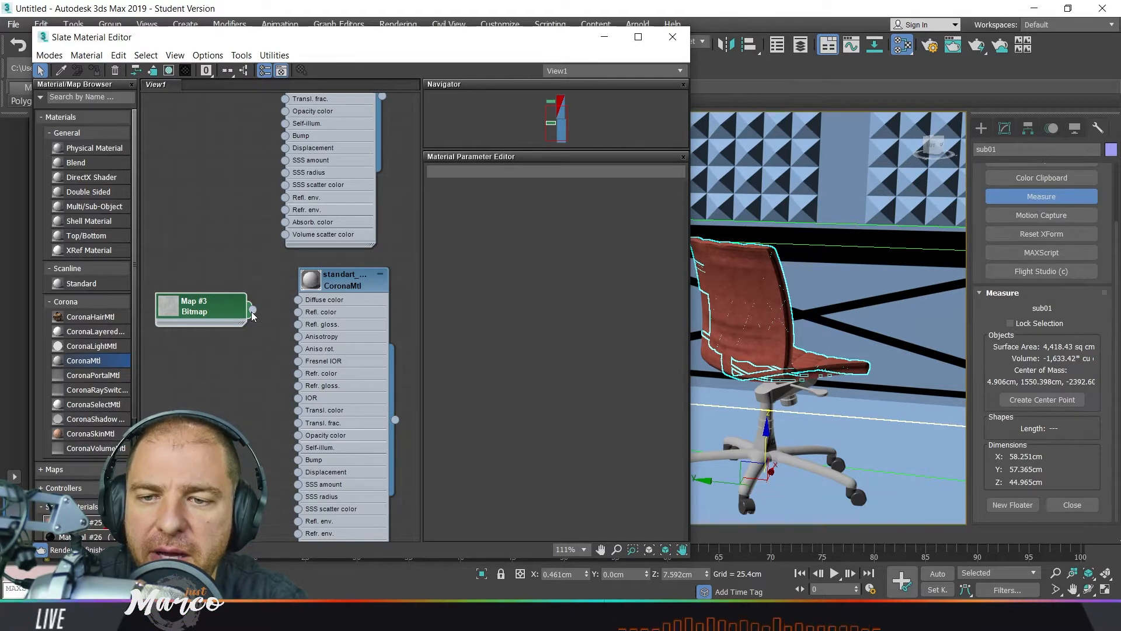
Connect the Map #3 bitmap to the Diffuse color and Bump inputs of the standart_metal CoronaMtl and move its node down
left_click_drag(252, 311, 276, 310)
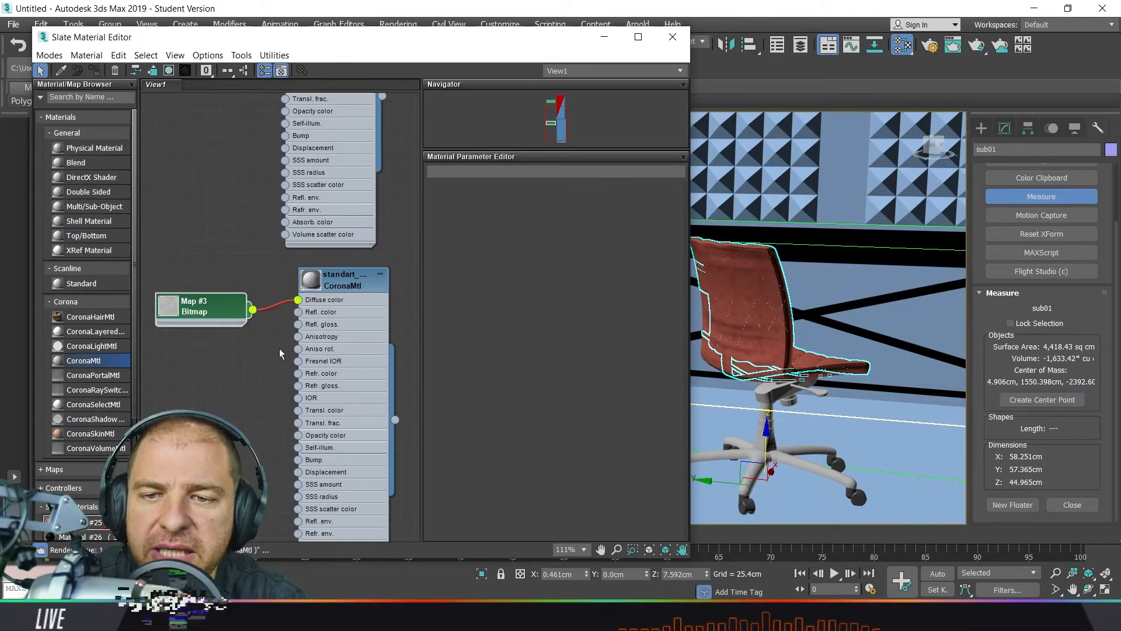
middle_click_drag(270, 412, 275, 299)
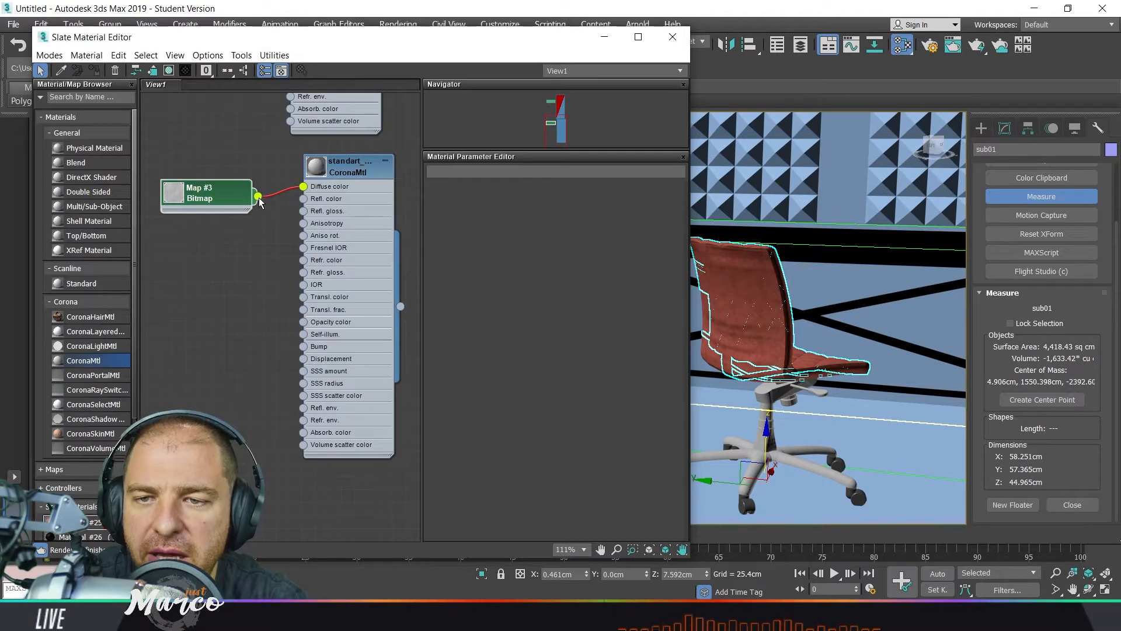
left_click_drag(258, 196, 278, 290)
left_click_drag(278, 349, 303, 346)
left_click_drag(215, 185, 228, 263)
middle_click_drag(310, 501, 315, 303)
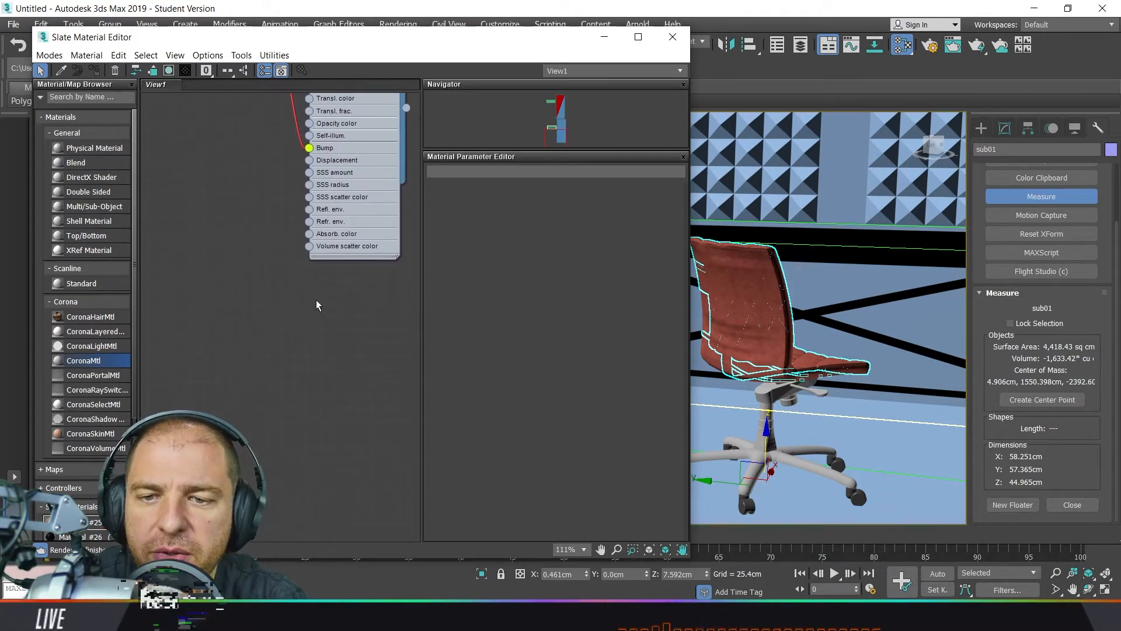
Pick the Plastic material from the chair's caster wheel into the material editor and change its type from Standard to CoronaMtl
left_click(65, 72)
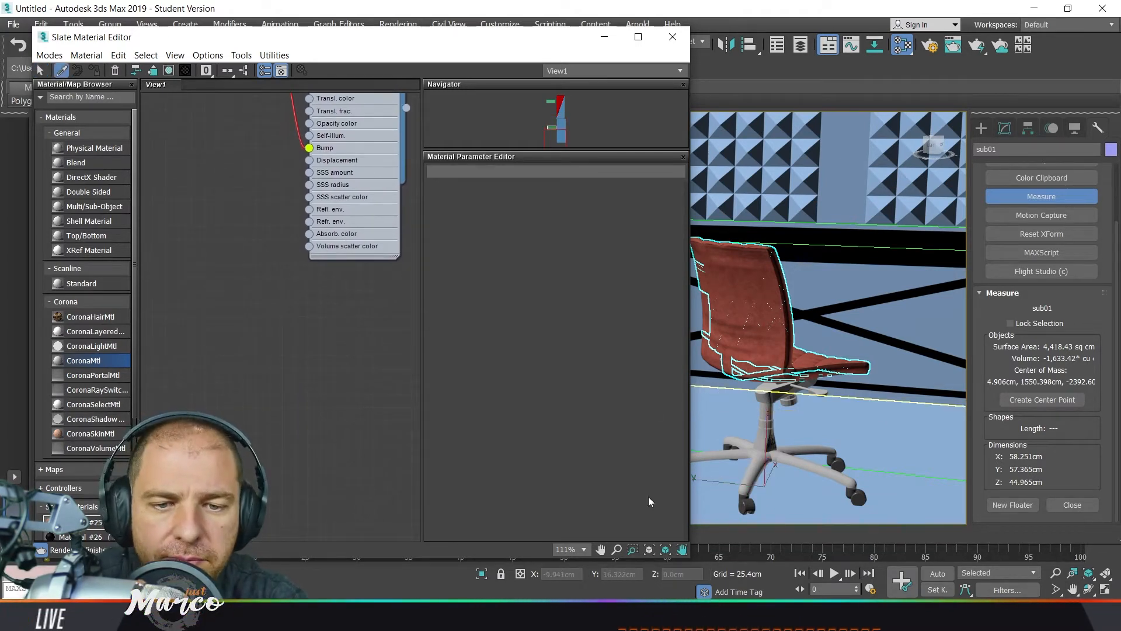
left_click(747, 506)
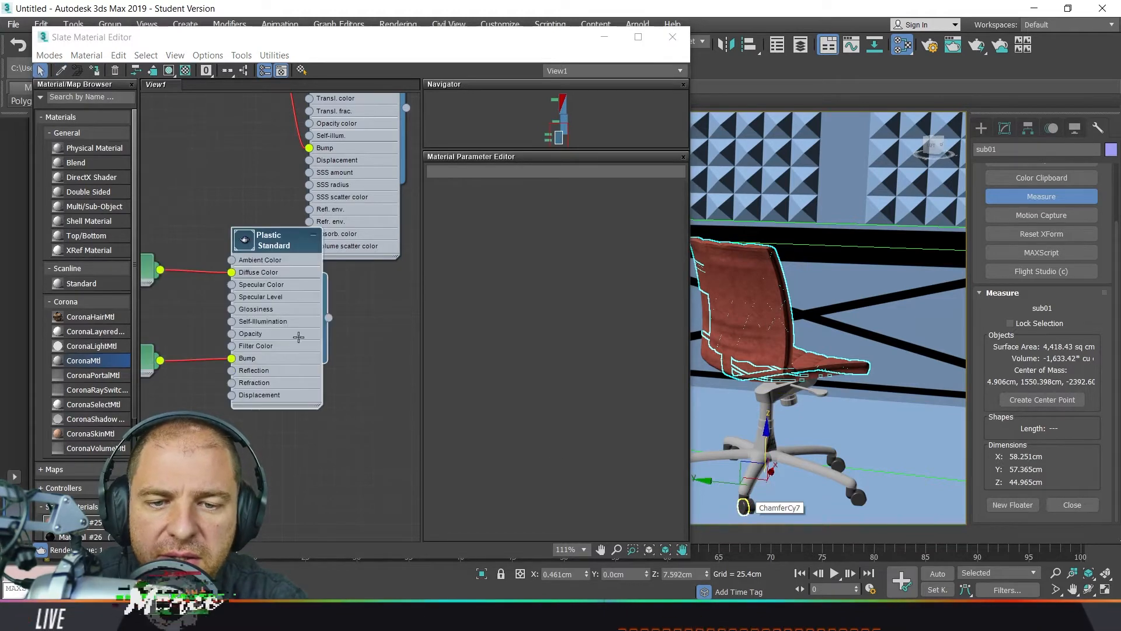
middle_click_drag(289, 448, 409, 477)
scroll(272, 341, "up", 1)
middle_click_drag(280, 299, 182, 309)
scroll(313, 295, "up", 1)
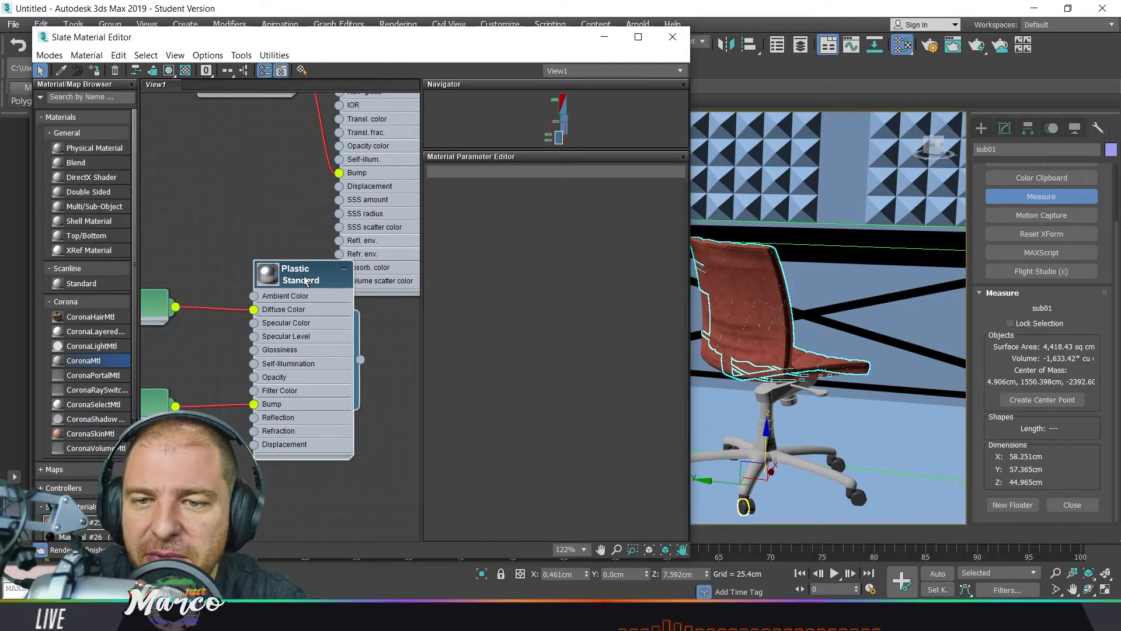
right_click(304, 279)
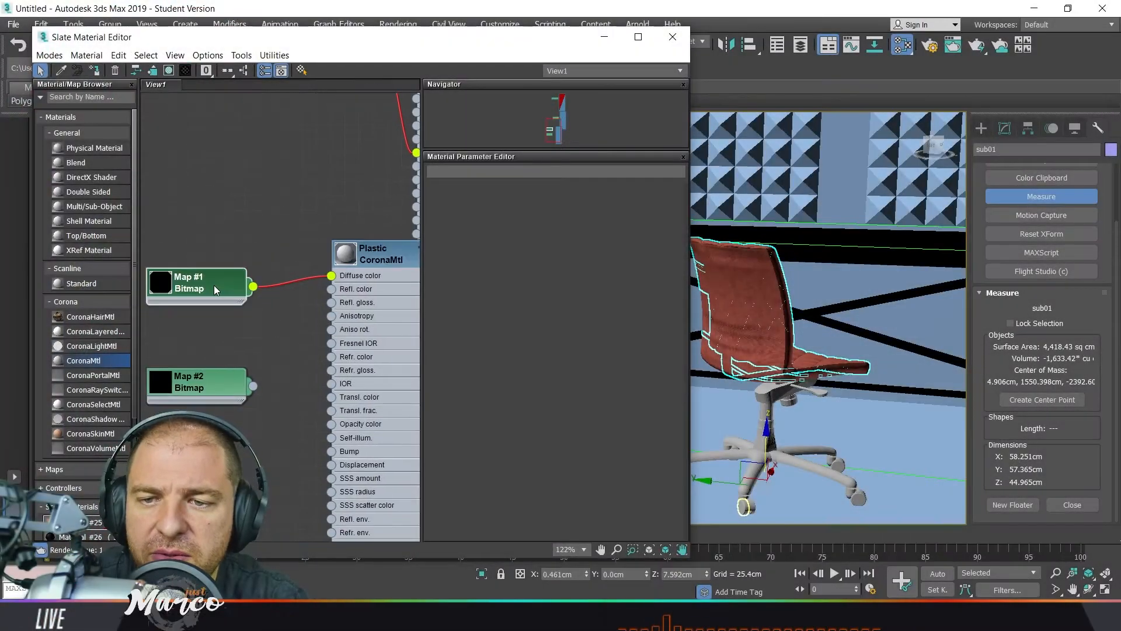
Relink the Map #1 bitmap whose source is the missing file Dirt bl.jpg
double_click(214, 285)
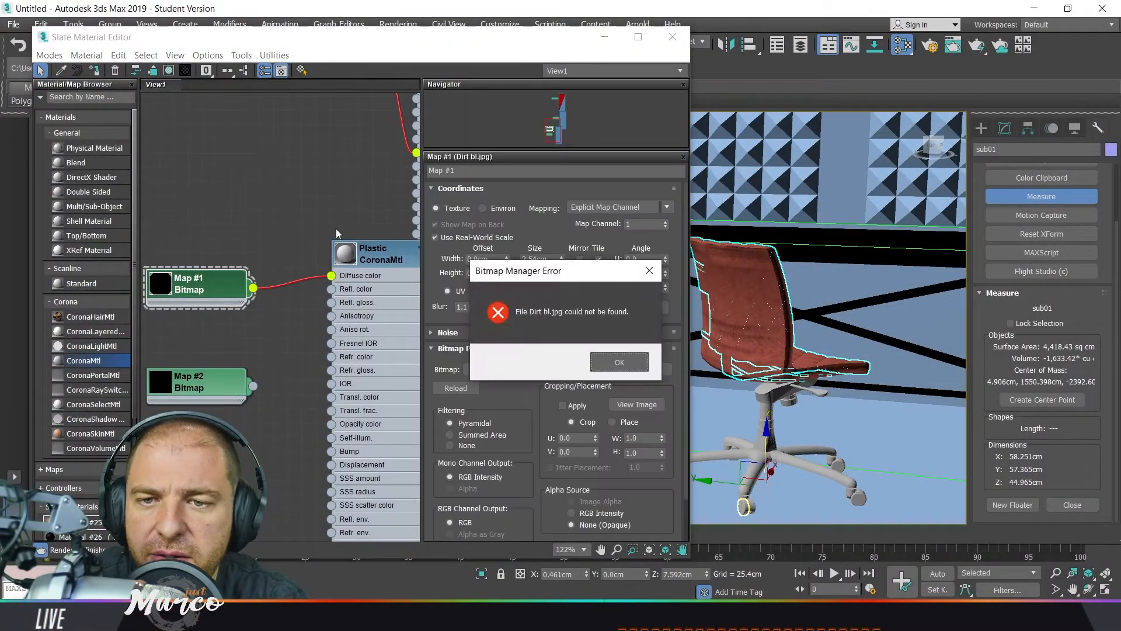
left_click(616, 361)
left_click(566, 369)
left_click(463, 102)
left_click(432, 117)
double_click(266, 178)
Connect Map #1 to the Plastic material's Bump as well, delete the Map #2 bitmap and shift the Map #1 node down
left_click_drag(253, 287, 331, 451)
left_click(210, 377)
key("Delete")
middle_click_drag(242, 310, 177, 310)
left_click_drag(178, 293, 192, 350)
Show the Plastic and standart_metal materials shaded in the viewport
double_click(279, 249)
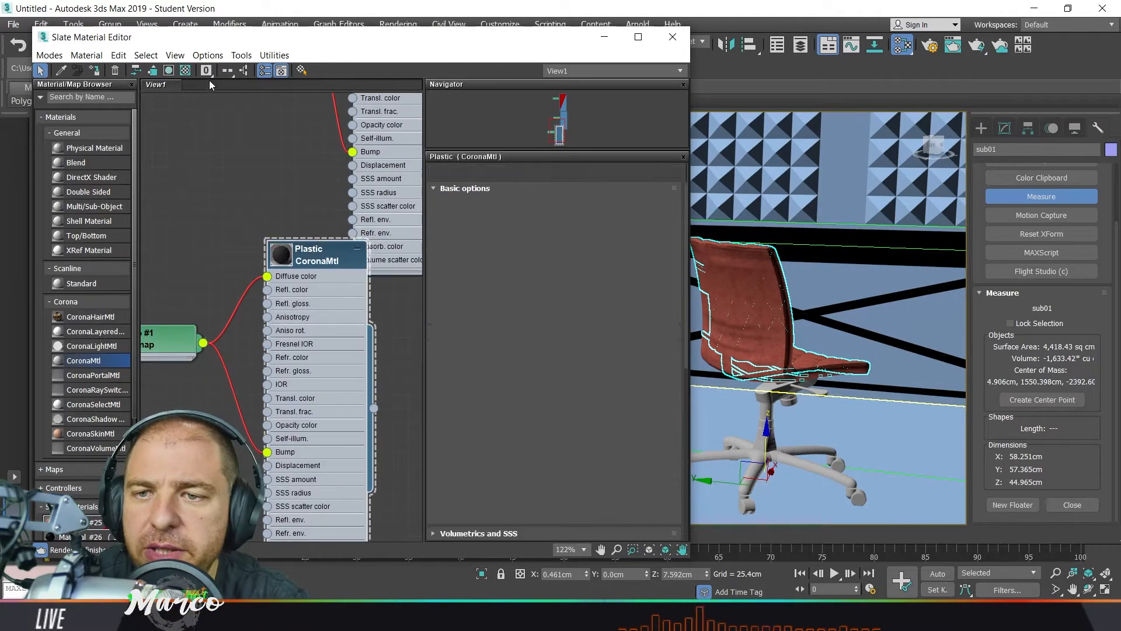
left_click(168, 70)
middle_click_drag(280, 146, 264, 313)
scroll(303, 246, "up", 1)
double_click(380, 117)
left_click(169, 70)
left_click_drag(303, 433, 272, 407)
middle_click_drag(272, 408, 260, 247)
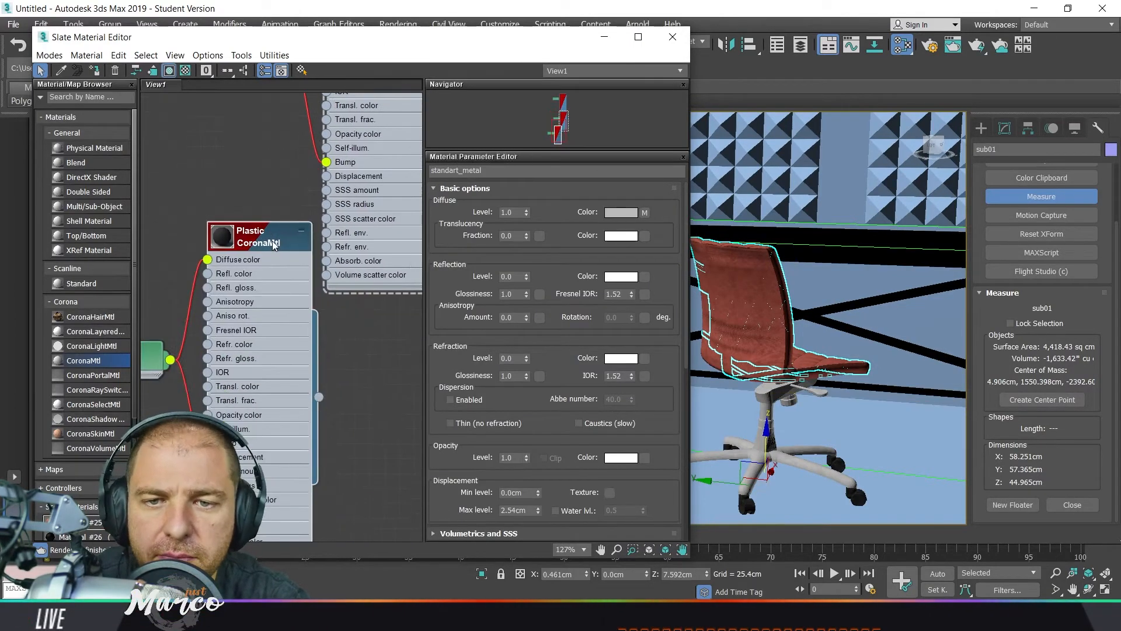
Set the Plastic material's reflection level to 0.29 and raise the standart_metal material's reflection level
double_click(272, 243)
middle_click_drag(379, 145, 338, 360)
scroll(338, 360, "up", 1)
double_click(335, 161)
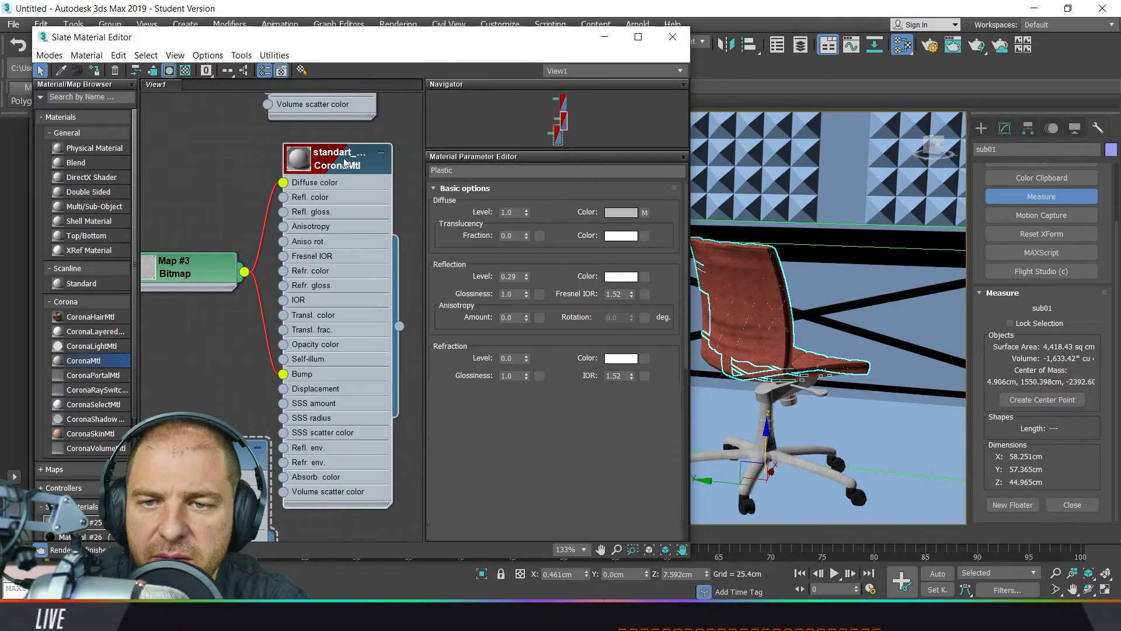
left_click_drag(526, 276, 530, 264)
Set the reflection level of Material #25 to 0.32 and its glossiness to 0.61
middle_click_drag(223, 161, 227, 607)
scroll(324, 233, "up", 1)
double_click(324, 233)
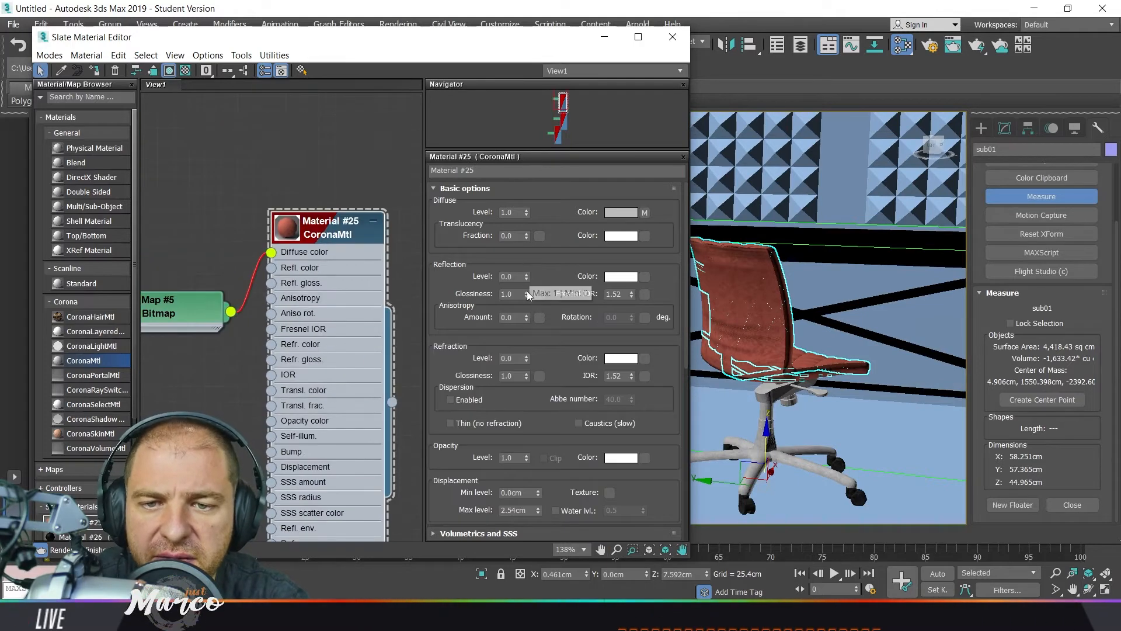
left_click_drag(528, 257, 529, 255)
scroll(300, 226, "down", 5)
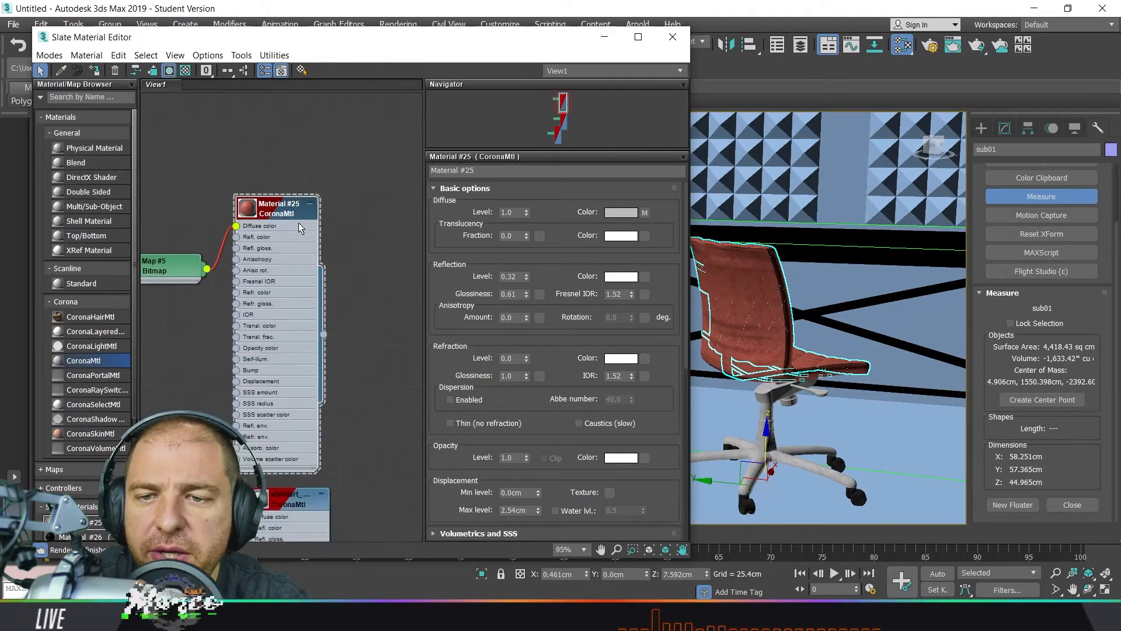
Pick the desk tabletop's material from the viewport into the material editor, then hide the editor
left_click_drag(540, 44, 391, 63)
middle_click_drag(737, 265, 774, 324, "alt")
left_click_drag(350, 56, 507, 57)
left_click(69, 91)
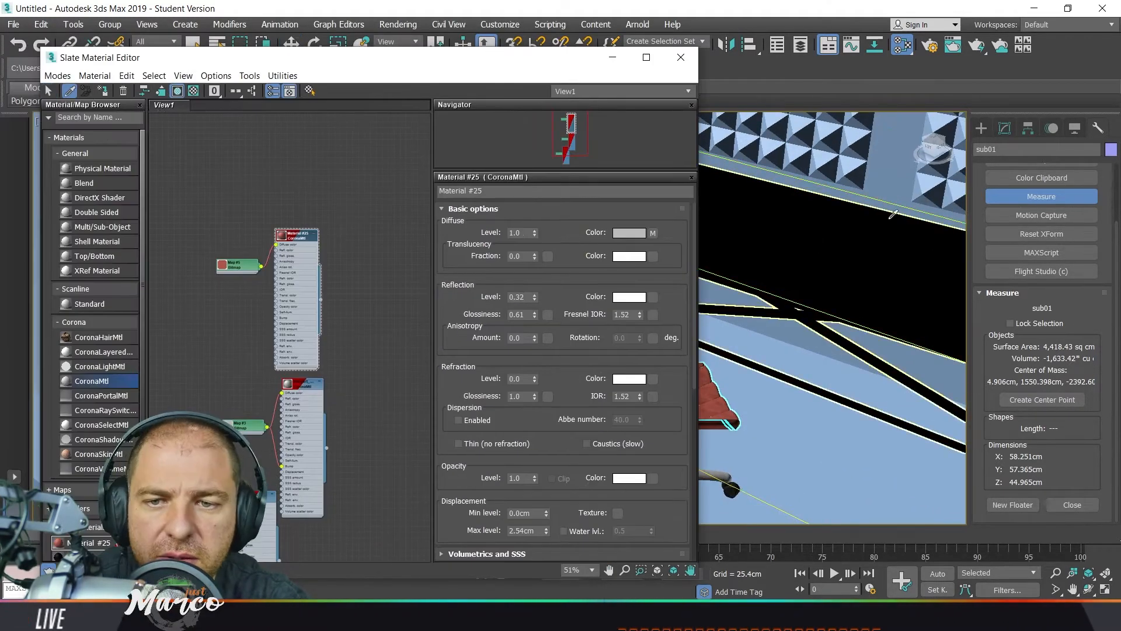
middle_click_drag(344, 263, 232, 228)
scroll(846, 265, "up", 4)
left_click(846, 266)
scroll(266, 332, "up", 3)
key("m")
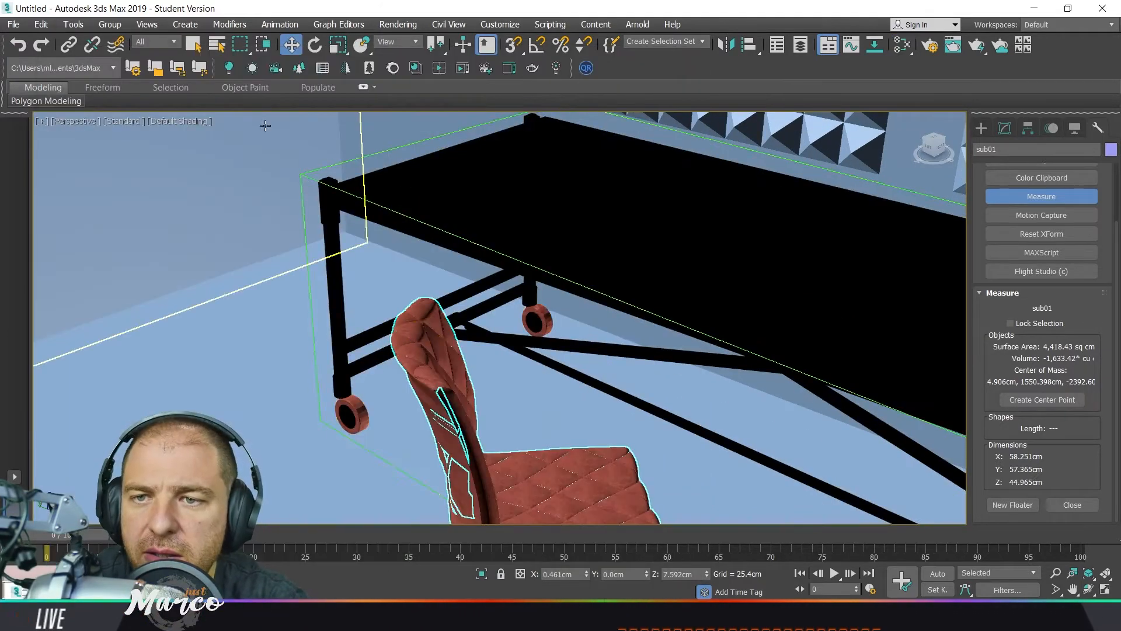
Delete the group bounding box around the desk
left_click(577, 220)
left_click(302, 177)
key("Delete")
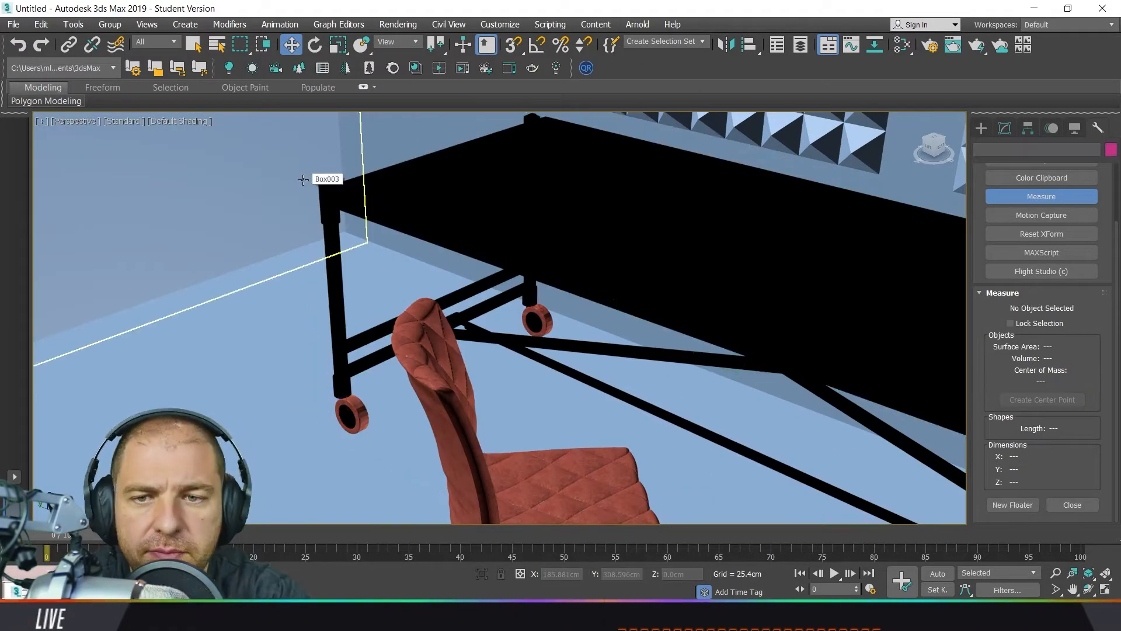
Reopen the material editor and change the tabletop's Material #27 from Standard to CoronaMtl
key("m")
right_click(292, 286)
left_click(362, 255)
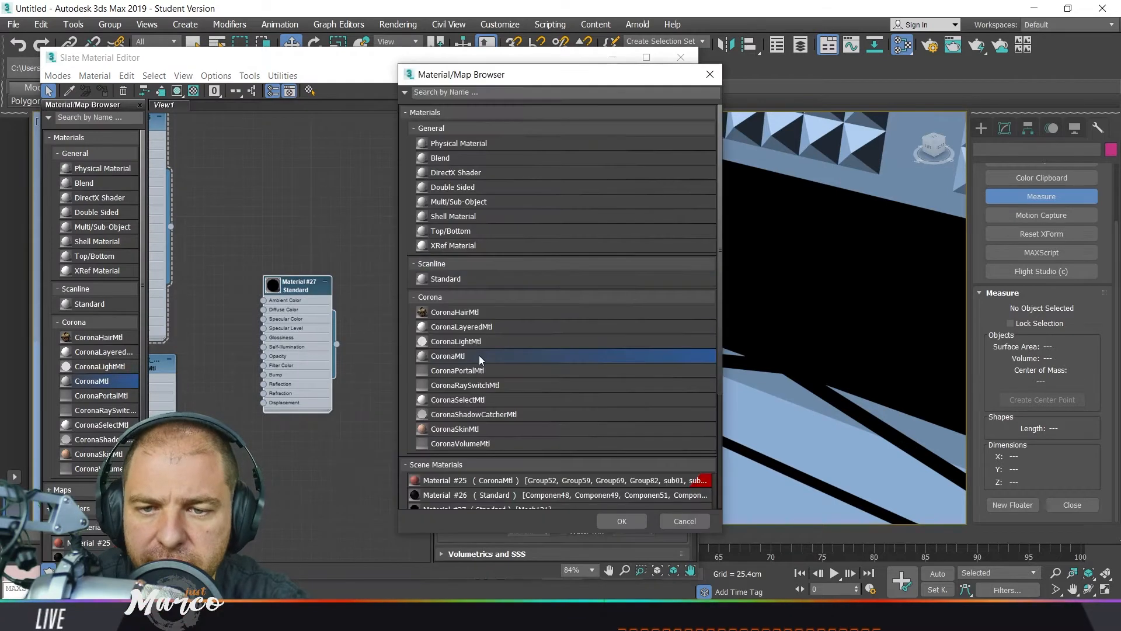
double_click(479, 357)
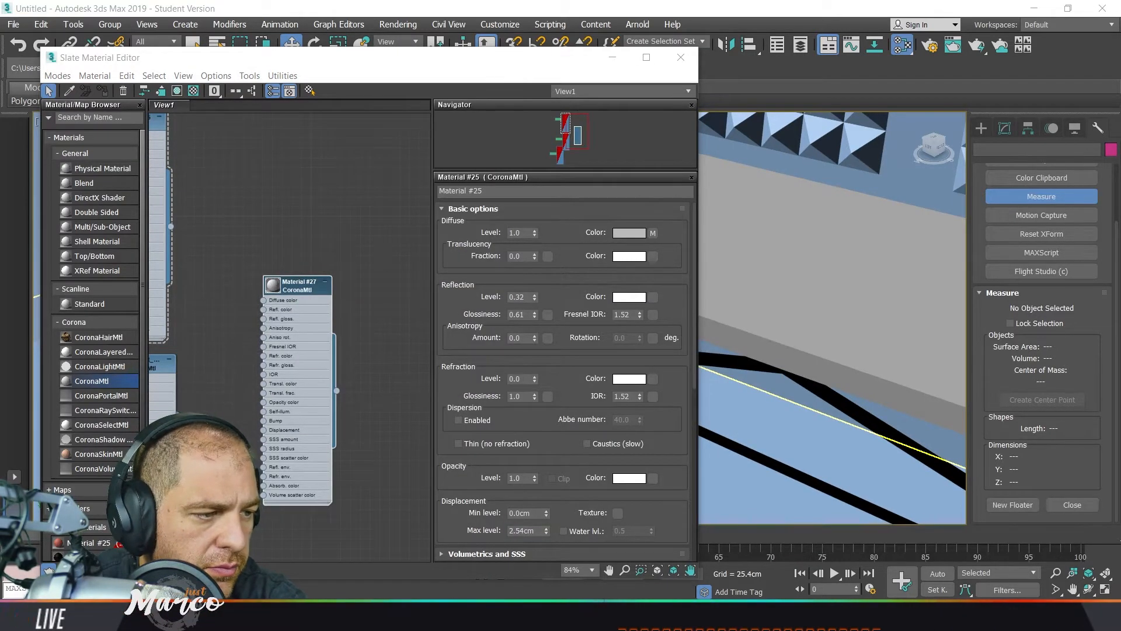
Add a wood bitmap to the Diffuse color of Material #27, show it in the viewport and close the material editor
left_click_drag(0, 261, 240, 261)
left_click_drag(313, 290, 352, 261)
left_click(177, 90)
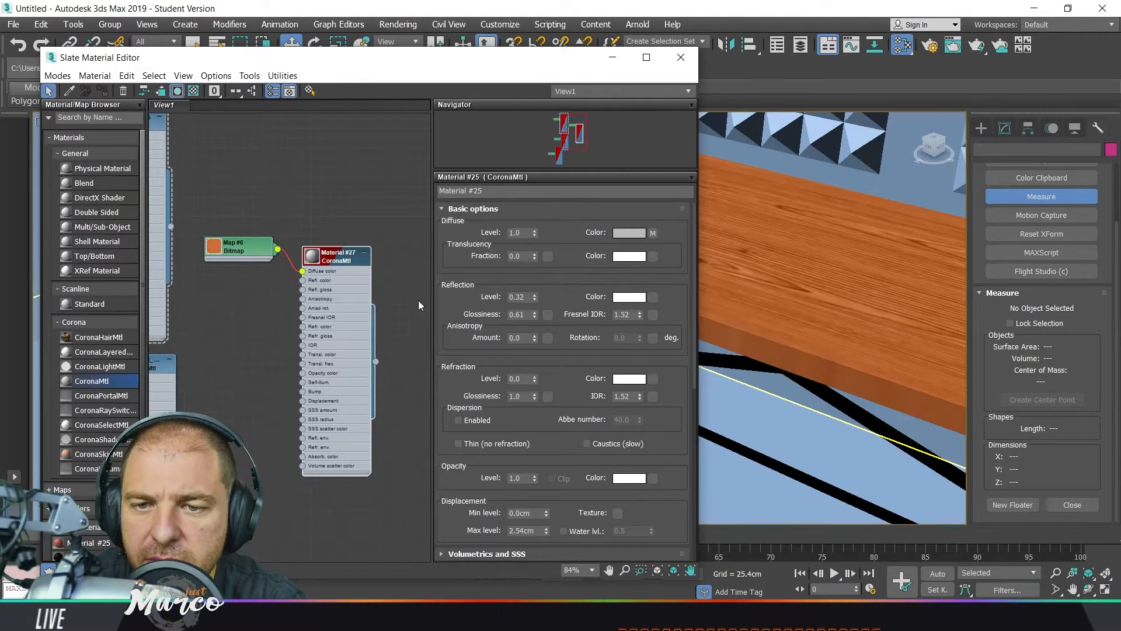
left_click_drag(575, 65, 392, 126)
left_click(427, 121)
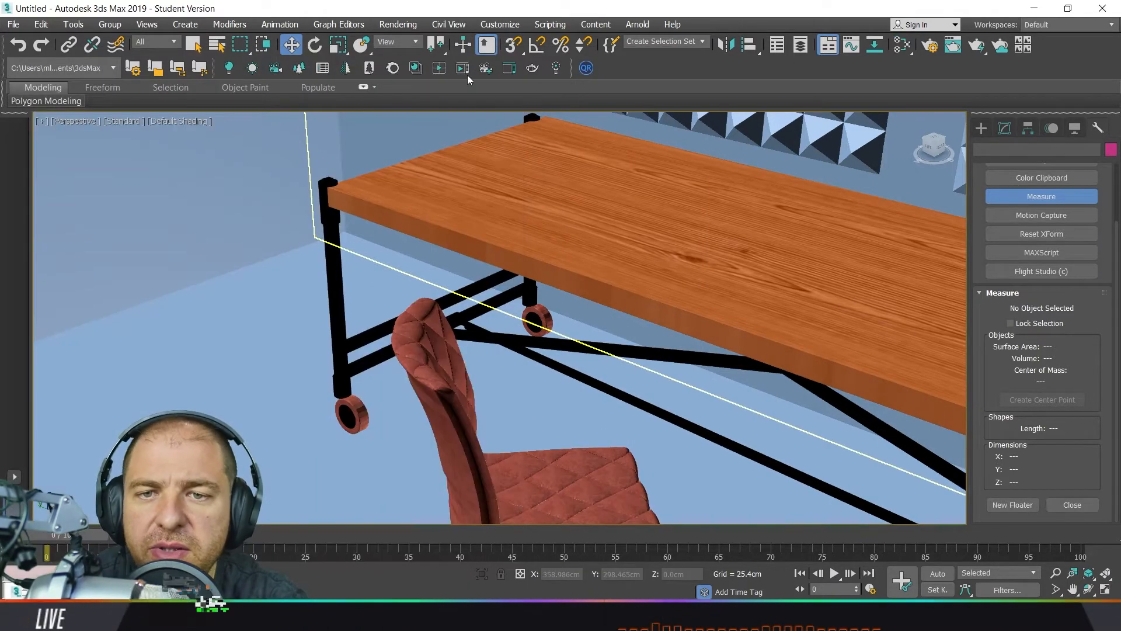
Open the Corona Material Library at its Metals category and bring the whole desk into view beside it
left_click(415, 67)
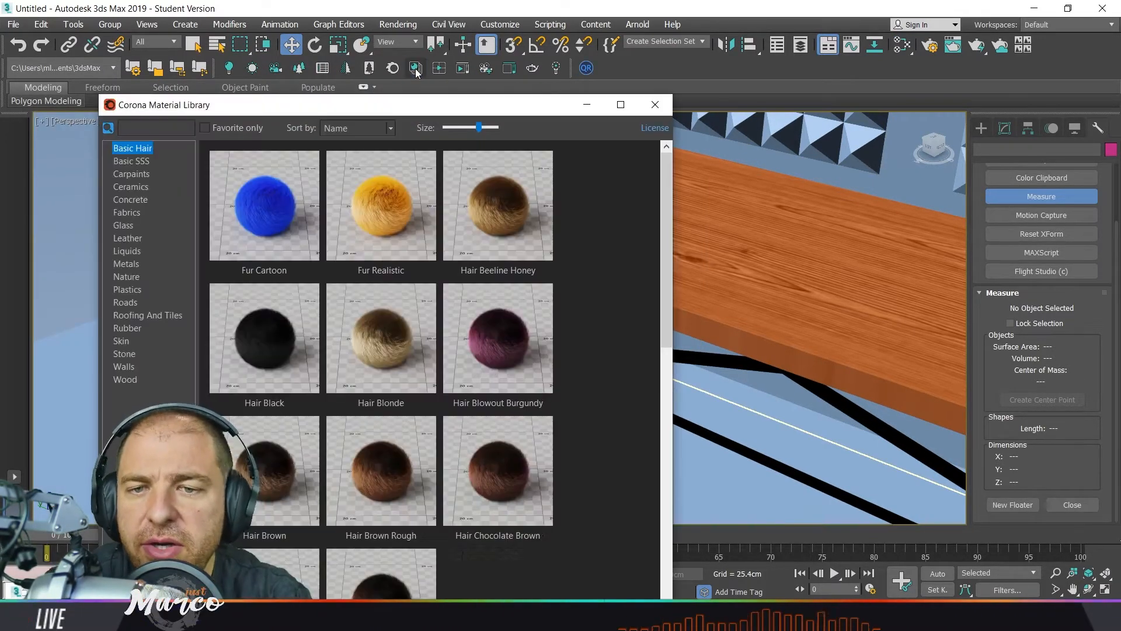
left_click_drag(418, 109, 358, 32)
left_click(62, 188)
left_click_drag(480, 34, 441, 16)
scroll(759, 326, "down", 5)
middle_click_drag(782, 344, 759, 323, "alt")
scroll(393, 231, "down", 2)
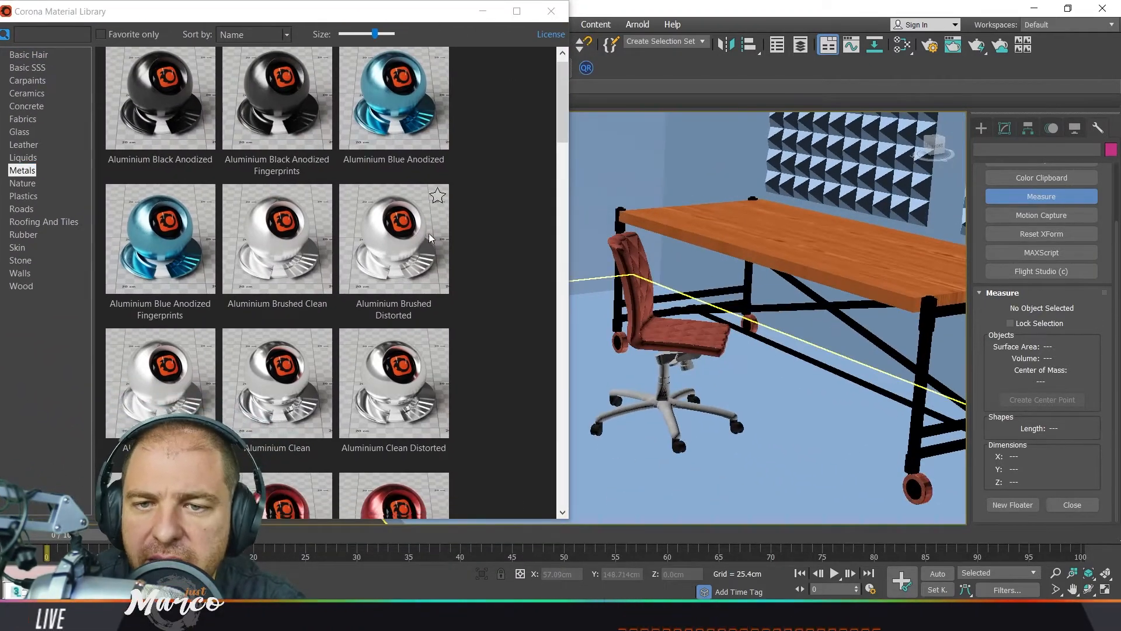
Select the desk's legs, crossbars and braces, assign them the Aluminium Brushed Clean library material and hide them
left_click(931, 351)
left_click(666, 297, "ctrl")
left_click(618, 281, "ctrl")
left_click(617, 330, "ctrl")
left_click(663, 312, "ctrl")
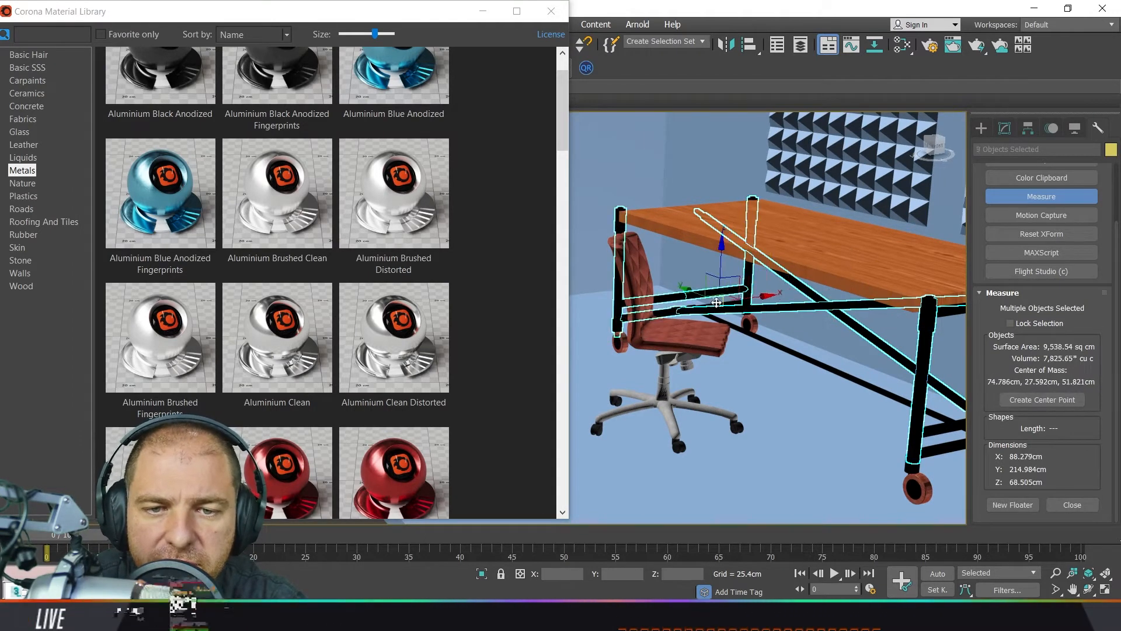
left_click(741, 330, "ctrl")
left_click(940, 428, "ctrl")
left_click(934, 448, "ctrl")
left_click(910, 465, "ctrl")
right_click(291, 192)
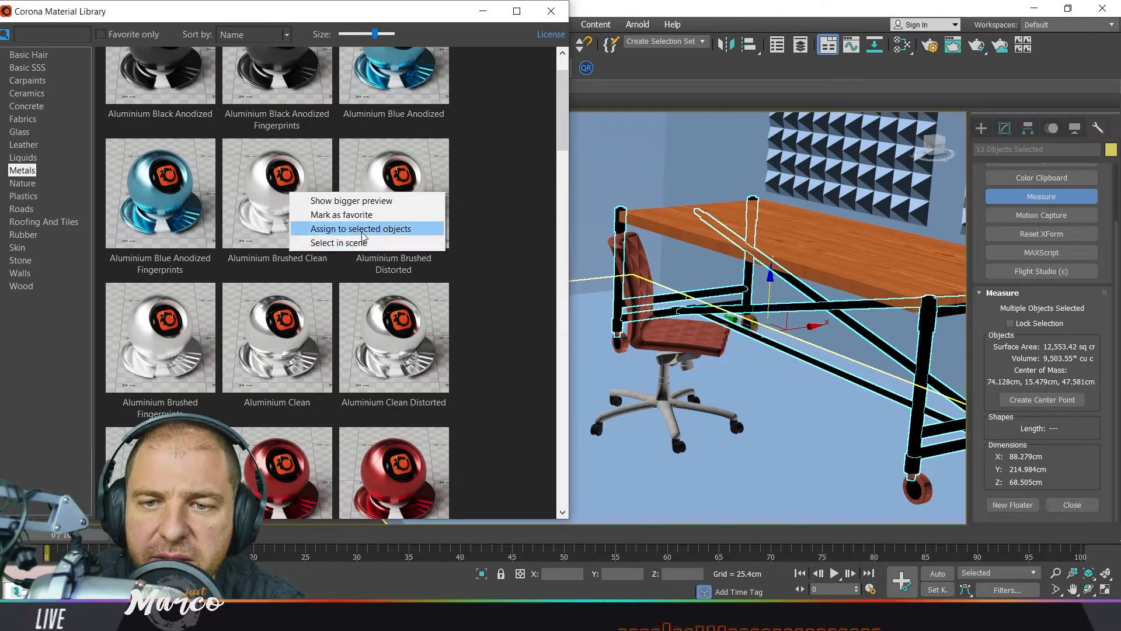
left_click(338, 231)
scroll(797, 291, "up", 10)
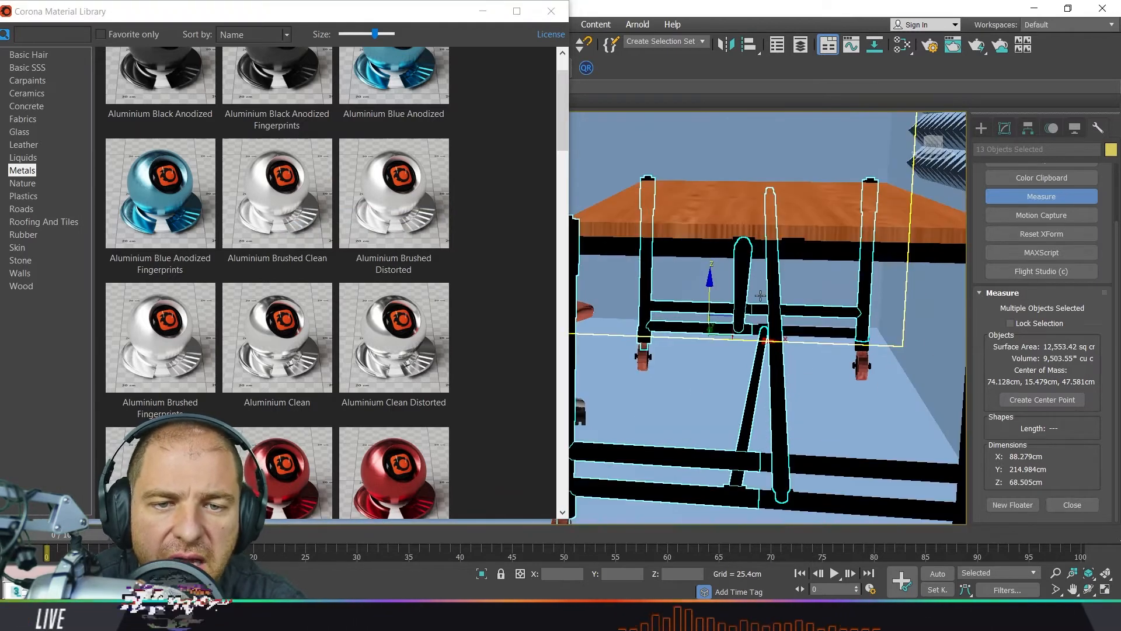
Select the remaining desk frame tubes, assign them Aluminium Brushed Clean and hide them
left_click(764, 359)
left_click(761, 359, "ctrl")
left_click(784, 464, "ctrl")
left_click(783, 499, "ctrl")
left_click(774, 309, "ctrl")
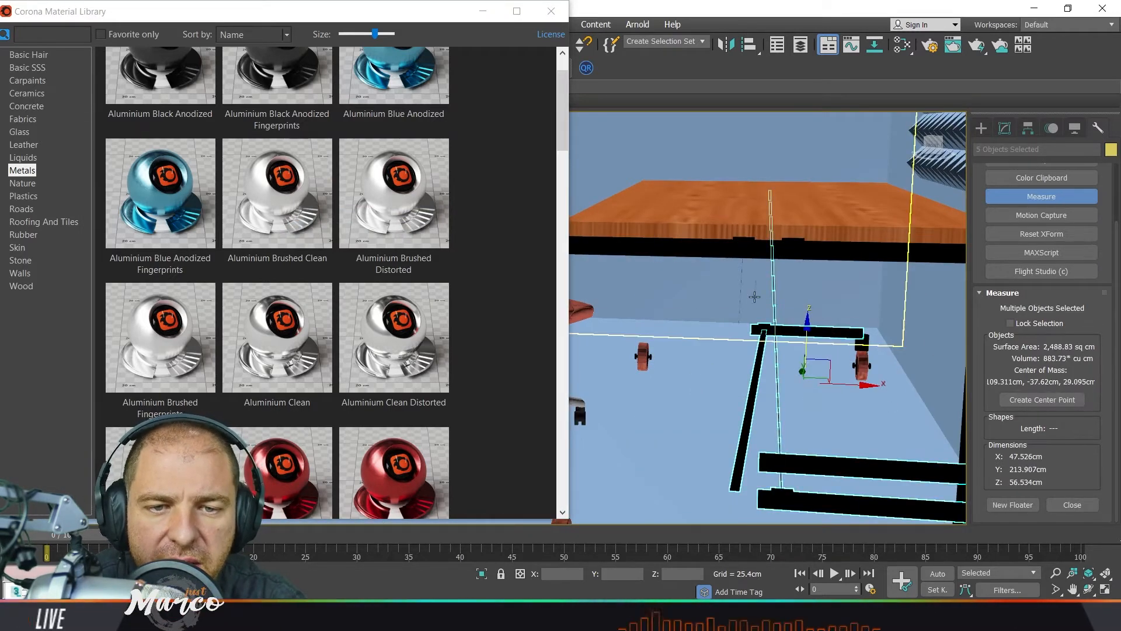
left_click(740, 287, "ctrl")
middle_click_drag(740, 286, 679, 265)
left_click(864, 280, "ctrl")
left_click(803, 323, "ctrl")
left_click(782, 214, "ctrl")
left_click(854, 495, "ctrl")
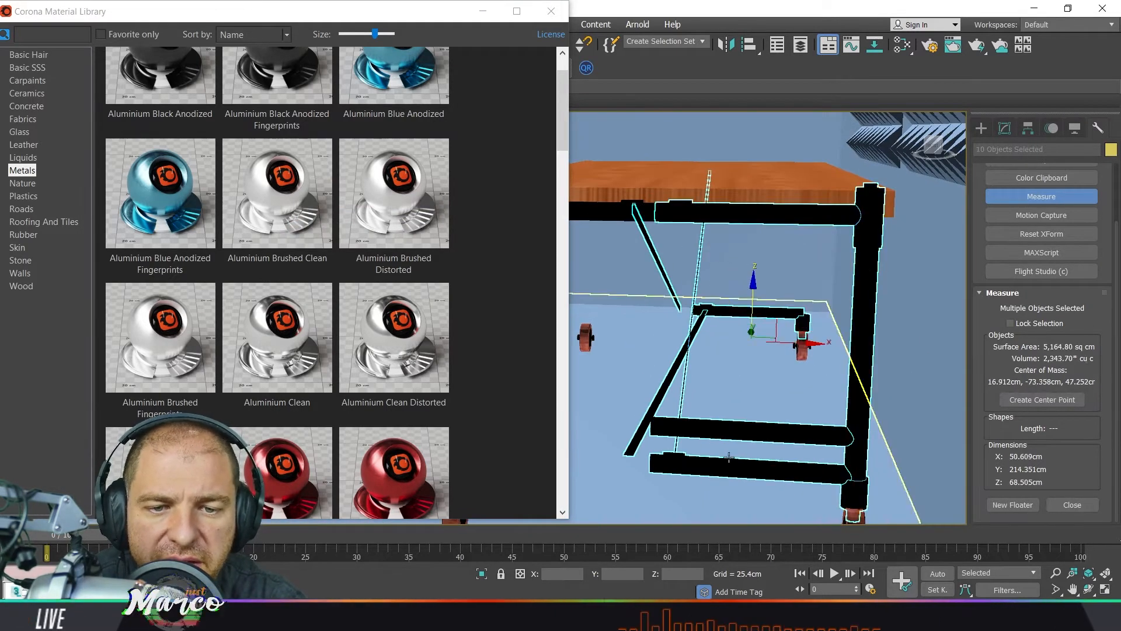
right_click(267, 196)
left_click(354, 237)
right_click(827, 316)
left_click(858, 282)
Select the hubs of the desk's caster wheels, assign them Aluminium Brushed Clean and hide them
left_click(802, 347)
middle_click_drag(706, 348, 666, 422)
scroll(666, 422, "up", 5)
left_click(666, 422, "ctrl")
middle_click_drag(813, 390, 829, 350)
scroll(726, 386, "down", 3)
left_click(891, 300, "ctrl")
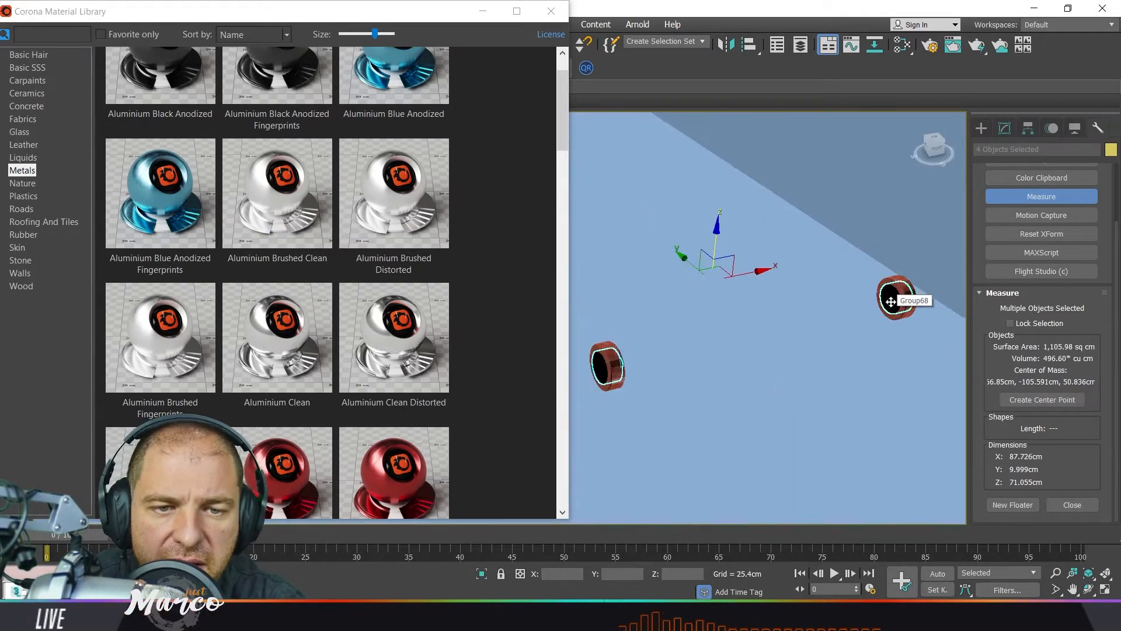
middle_click_drag(891, 300, 653, 390, "alt")
scroll(709, 366, "up", 5)
left_click(712, 363, "ctrl")
scroll(712, 363, "down", 6)
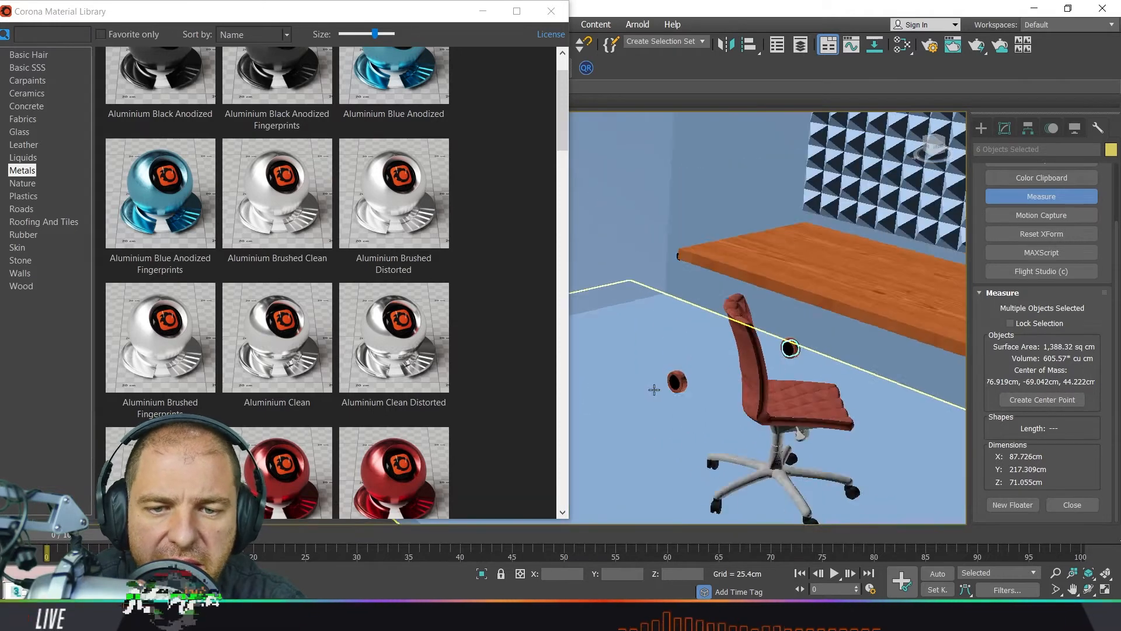
scroll(658, 386, "up", 3)
left_click(688, 371, "ctrl")
right_click(300, 195)
left_click(365, 234)
right_click(685, 367)
left_click(723, 319)
Select the axles inside the desk's caster wheels and assign them Aluminium Brushed Clean
middle_click_drag(722, 319, 726, 296, "alt")
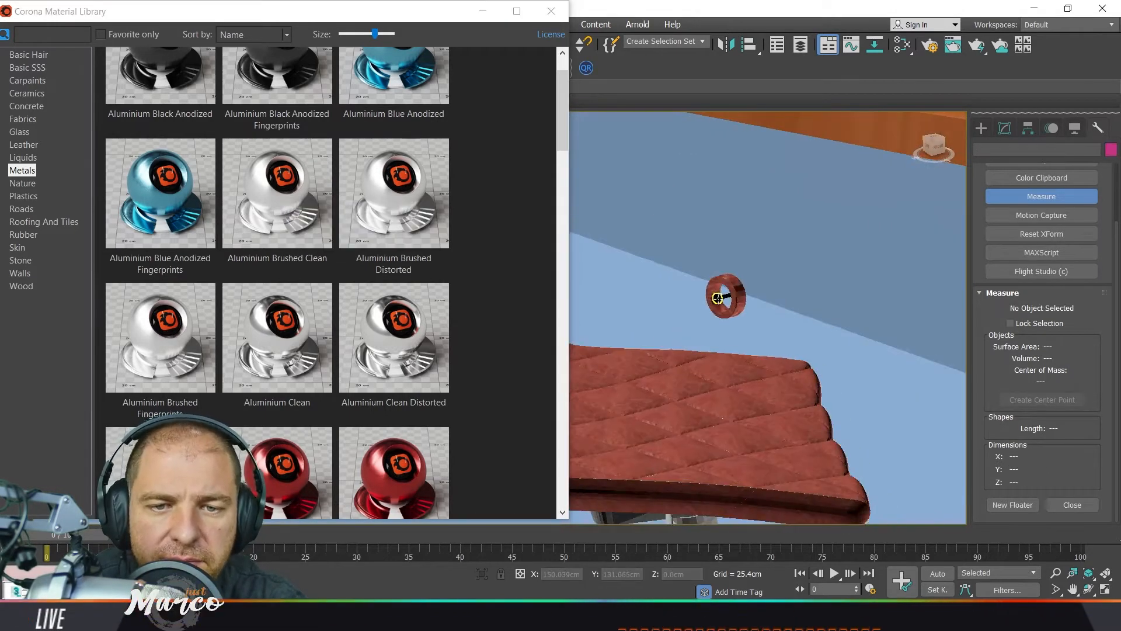
left_click(726, 295)
scroll(725, 296, "down", 4)
scroll(953, 424, "up", 3)
left_click(953, 401, "ctrl")
left_click(739, 479, "ctrl")
right_click(287, 198)
left_click(350, 233)
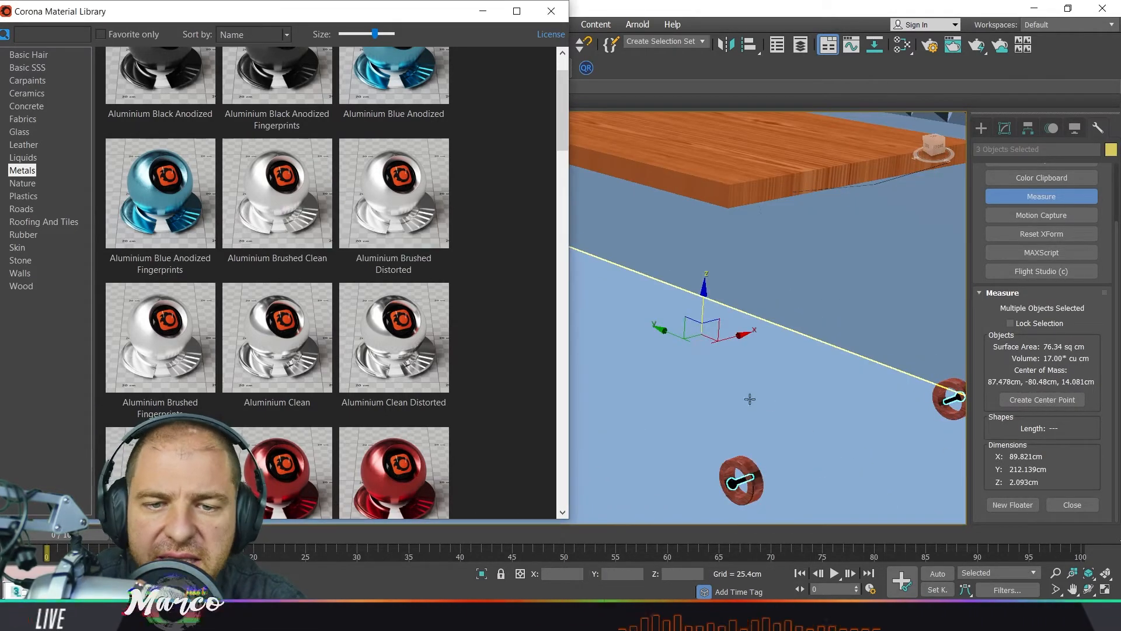
Unhide all hidden desk parts
right_click(767, 398)
left_click(819, 321)
scroll(821, 322, "down", 5)
middle_click_drag(821, 321, 819, 387)
Apply a plaster from the library's Walls category to the room walls and a Wood category material to the floor
left_click(20, 272)
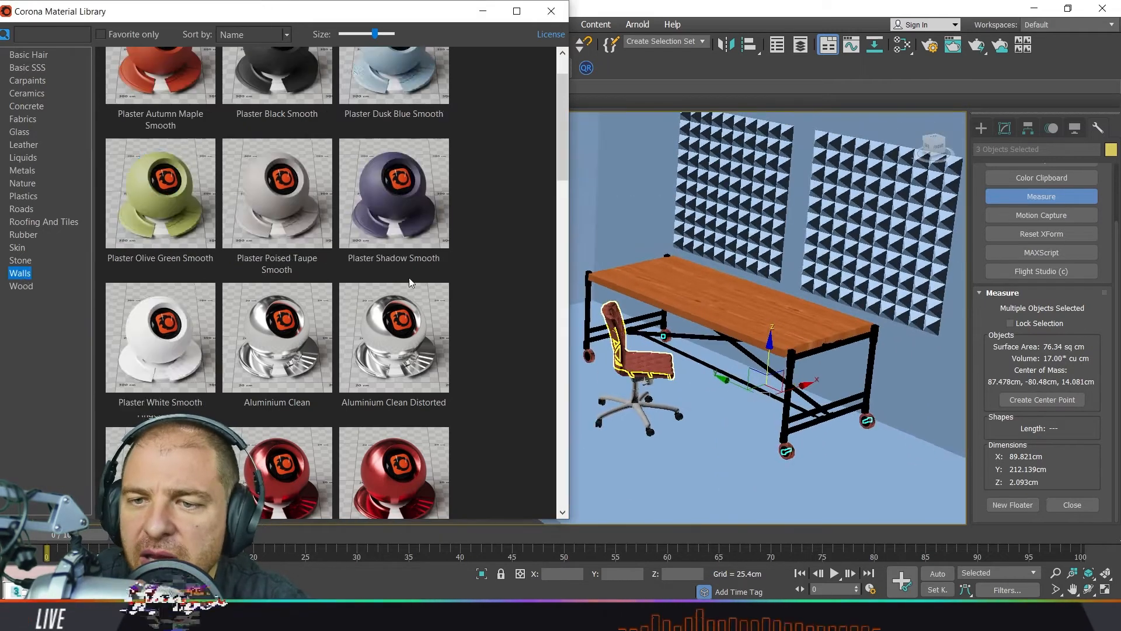
left_click_drag(526, 219, 638, 182)
left_click_drag(426, 18, 647, 53)
scroll(356, 245, "down", 2)
left_click(260, 327)
scroll(568, 290, "down", 6)
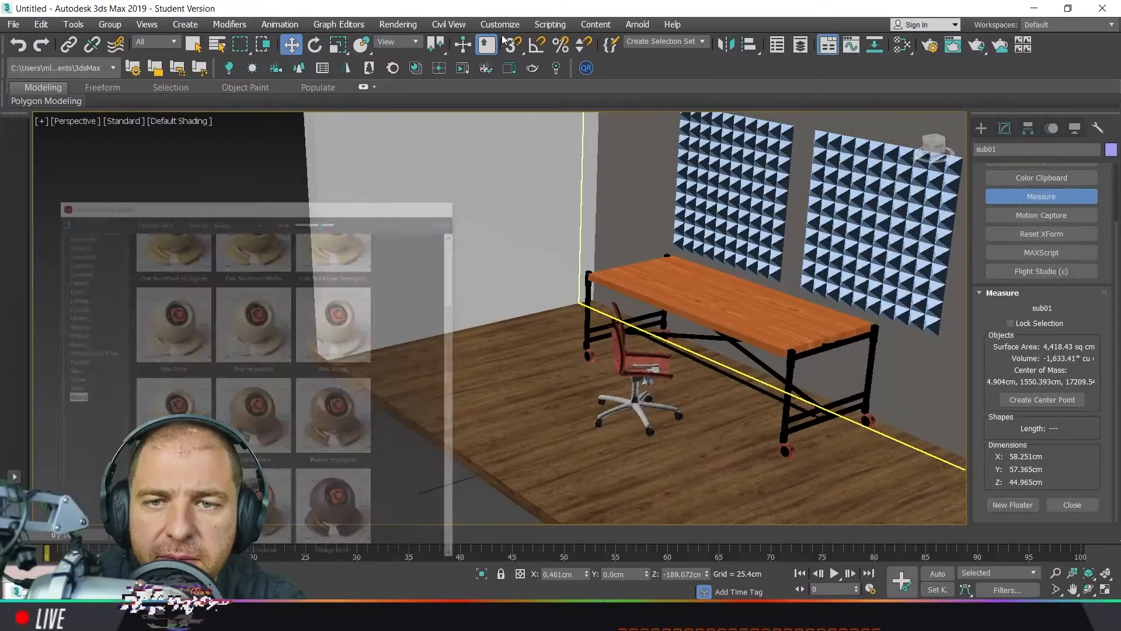
middle_click_drag(672, 326, 631, 380, "alt")
scroll(764, 339, "up", 2)
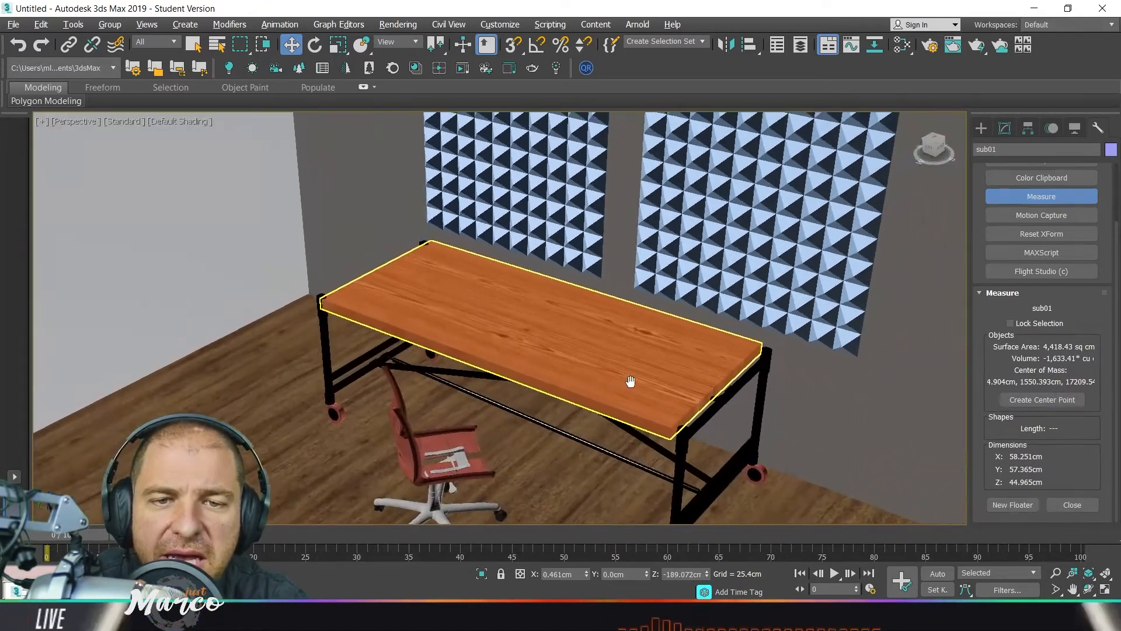
middle_click_drag(784, 194, 751, 274)
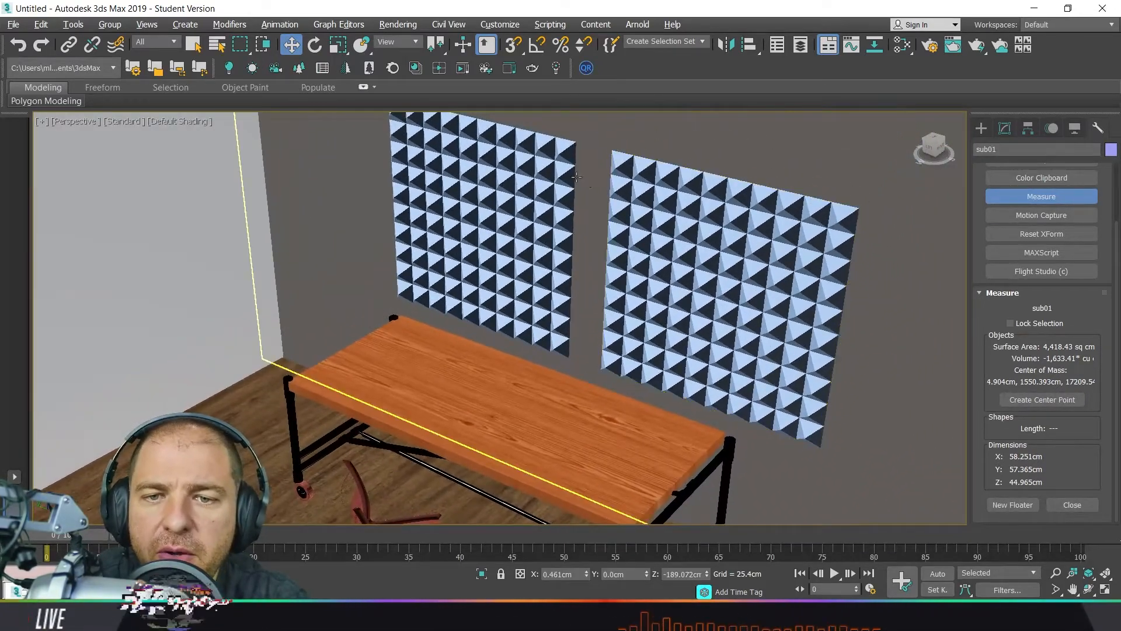
Select both pyramid foam panels on the wall and create a new CoronaMtl in the Slate Material Editor
left_click(549, 196)
left_click(737, 222, "ctrl")
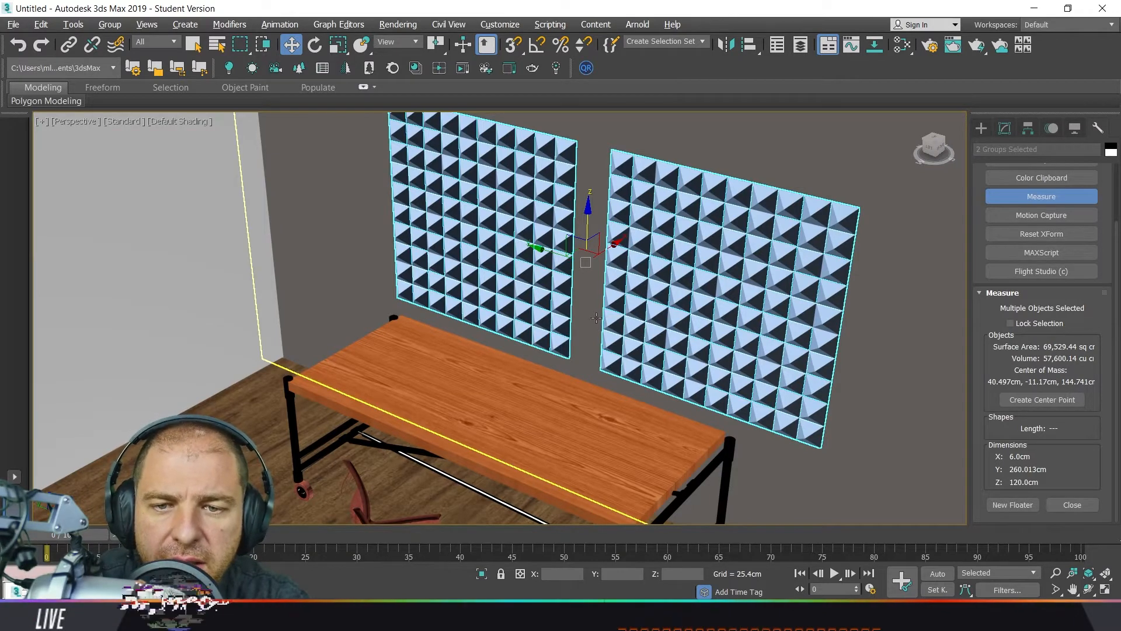
key("m")
left_click_drag(198, 129, 493, 117)
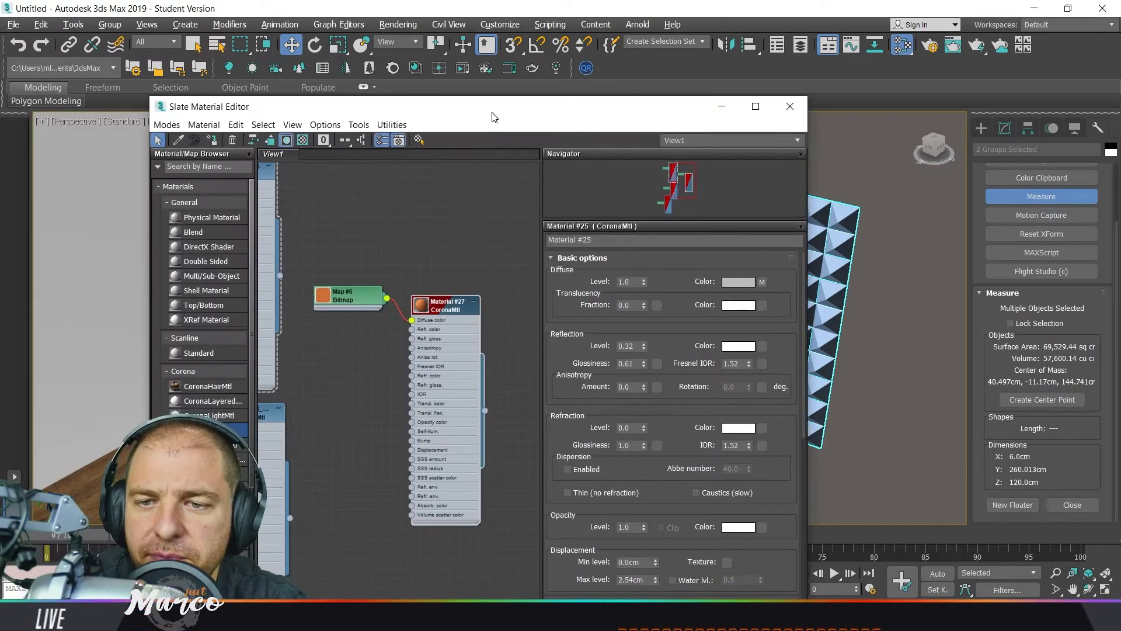
left_click_drag(480, 201, 483, 198)
double_click(493, 205)
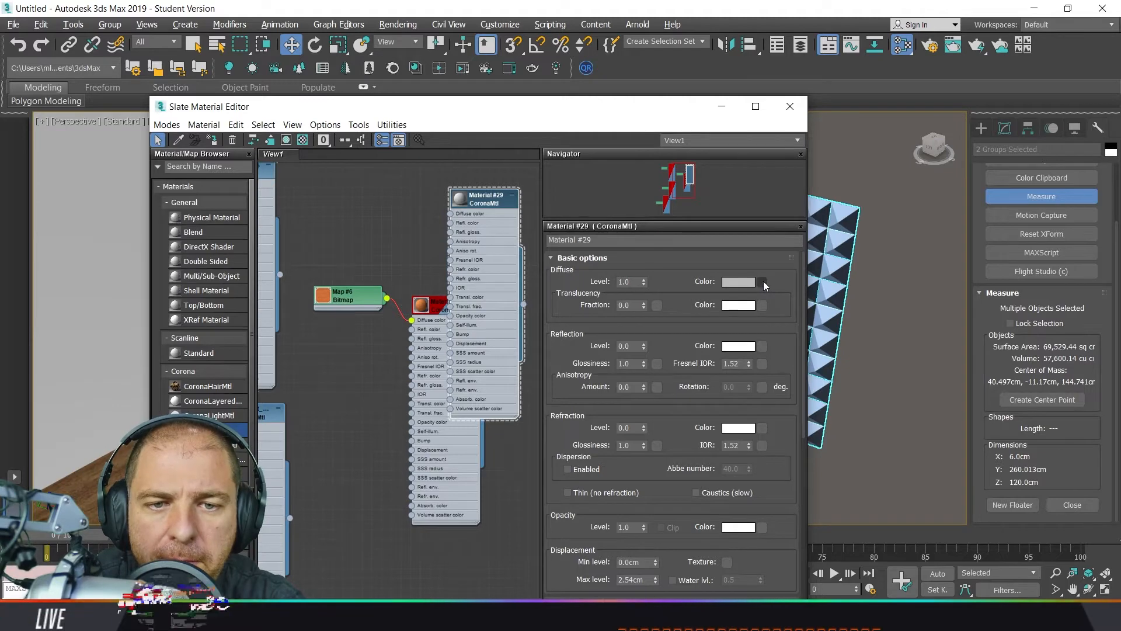
Add a CoronaMultiMap from the Corona maps to the node view next to the new material
left_click(763, 282)
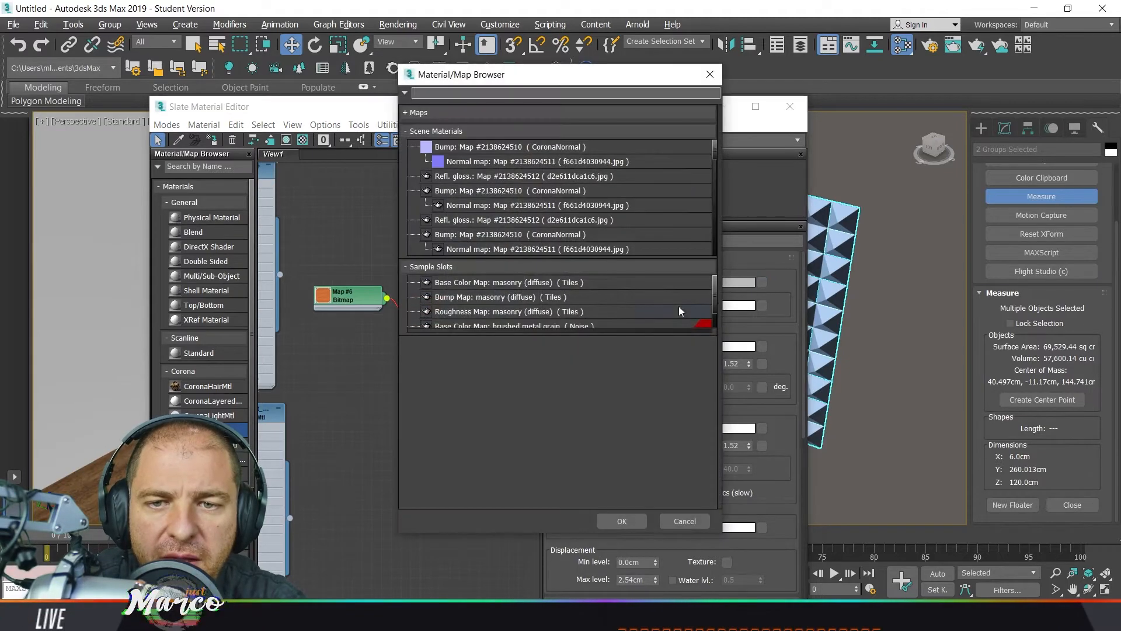
left_click(710, 76)
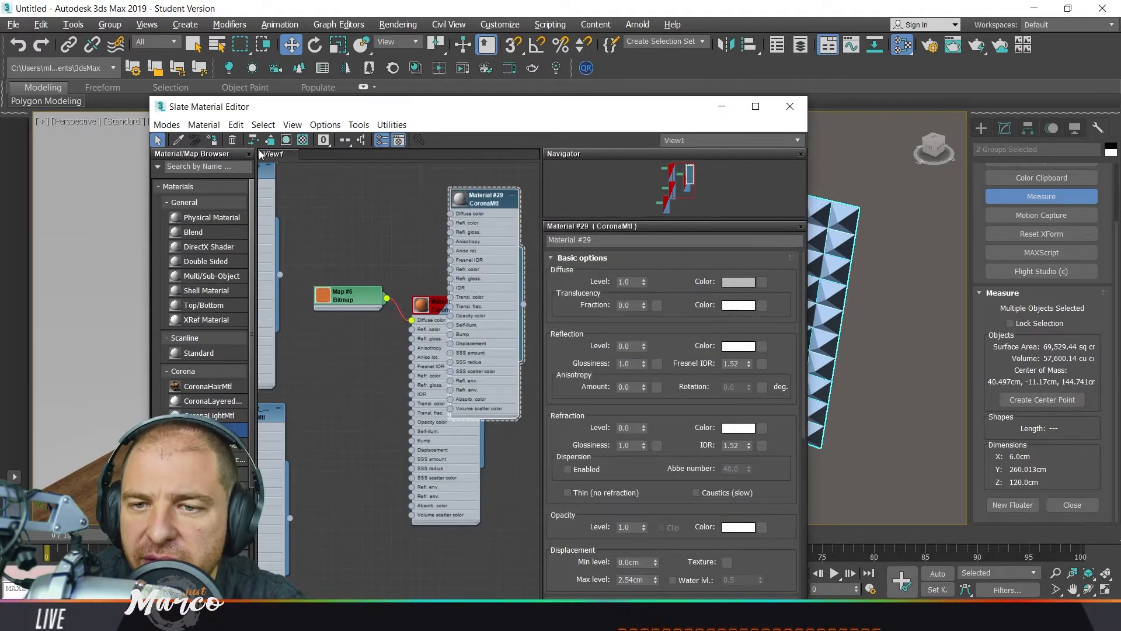
left_click_drag(283, 112, 229, 56)
scroll(142, 356, "down", 5)
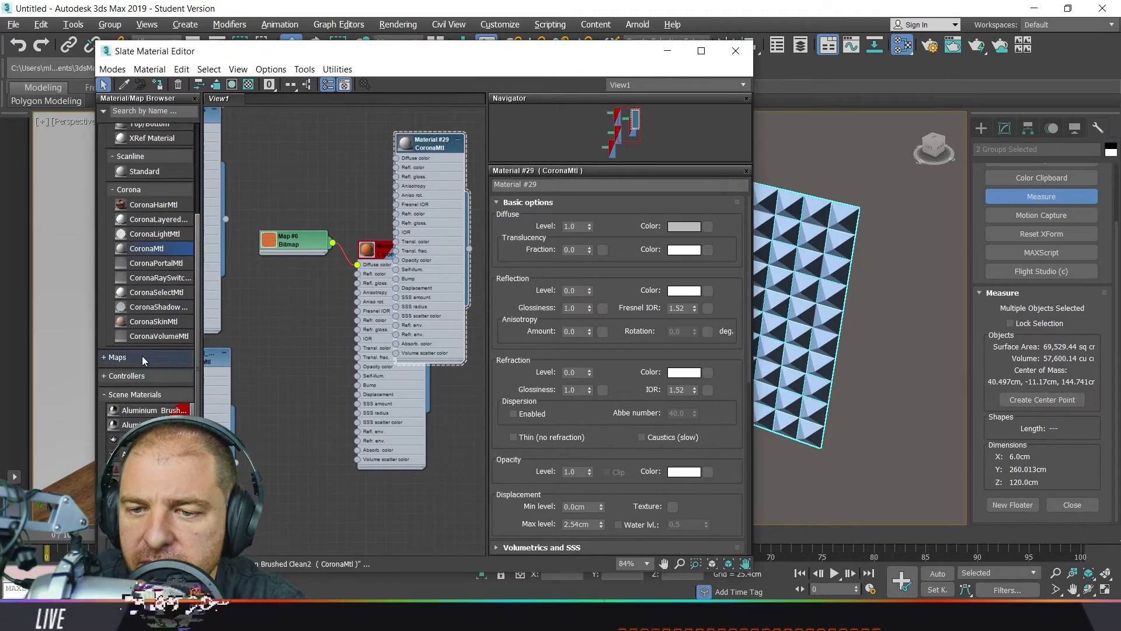
left_click(150, 313)
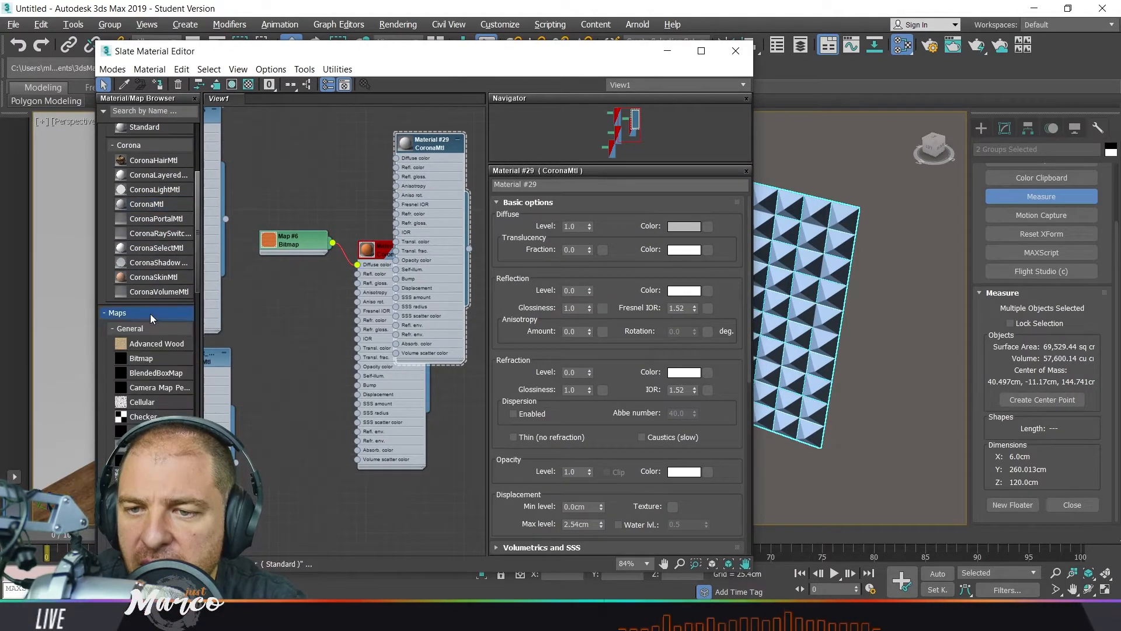
scroll(149, 315, "down", 10)
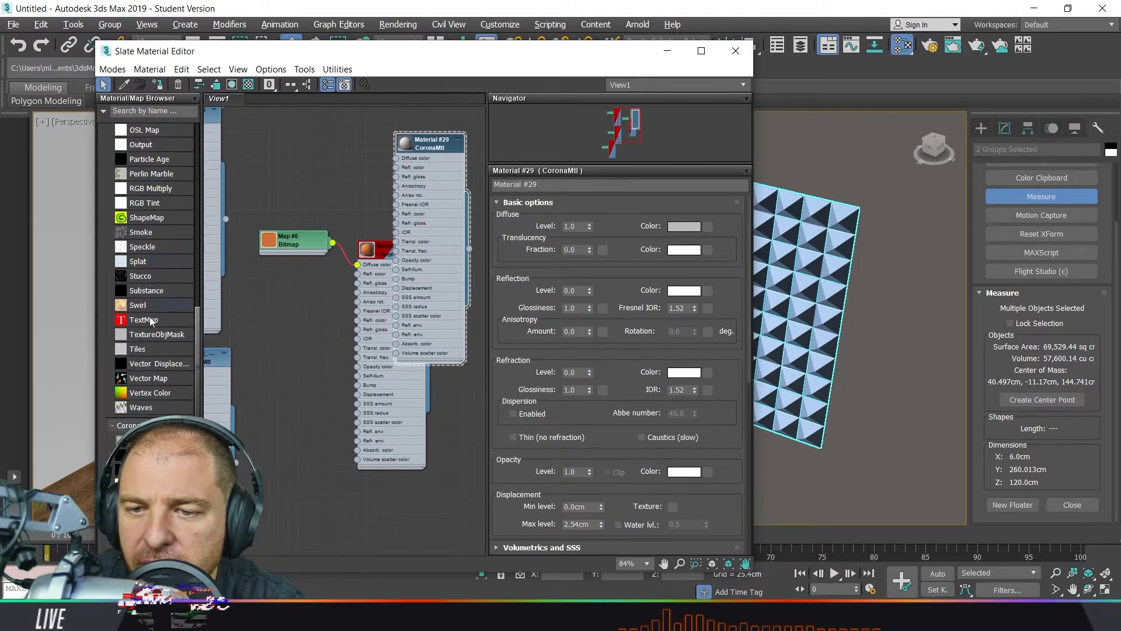
scroll(164, 321, "down", 1)
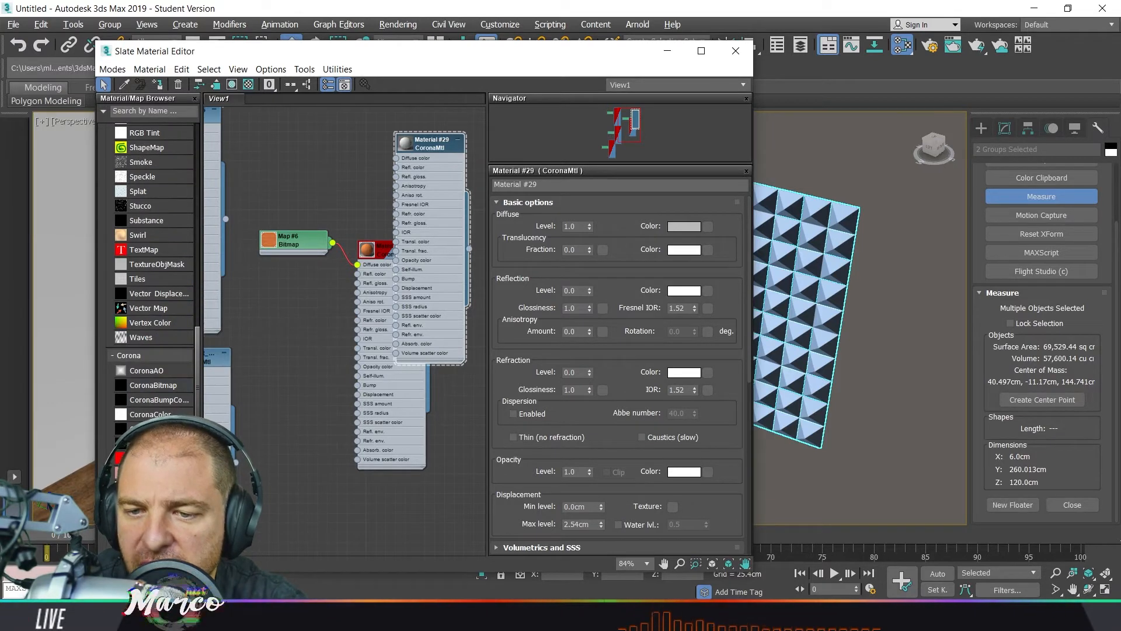
left_click_drag(148, 444, 346, 138)
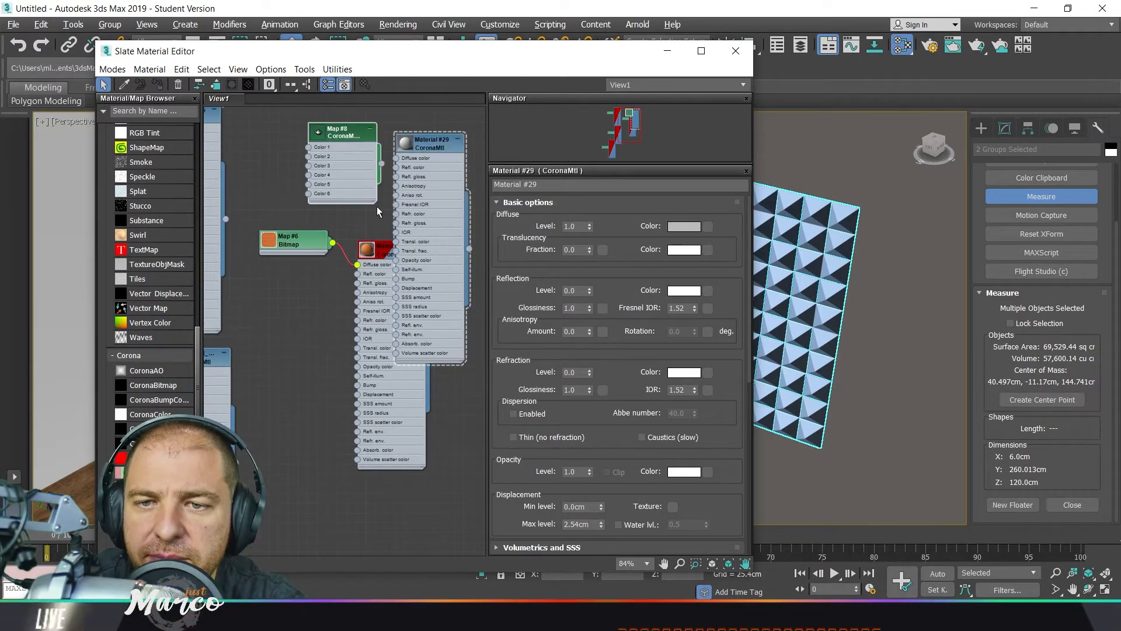
Spread the overlapping nodes apart and connect the CoronaMultiMap to the new material's diffuse color
left_click_drag(390, 258, 319, 346)
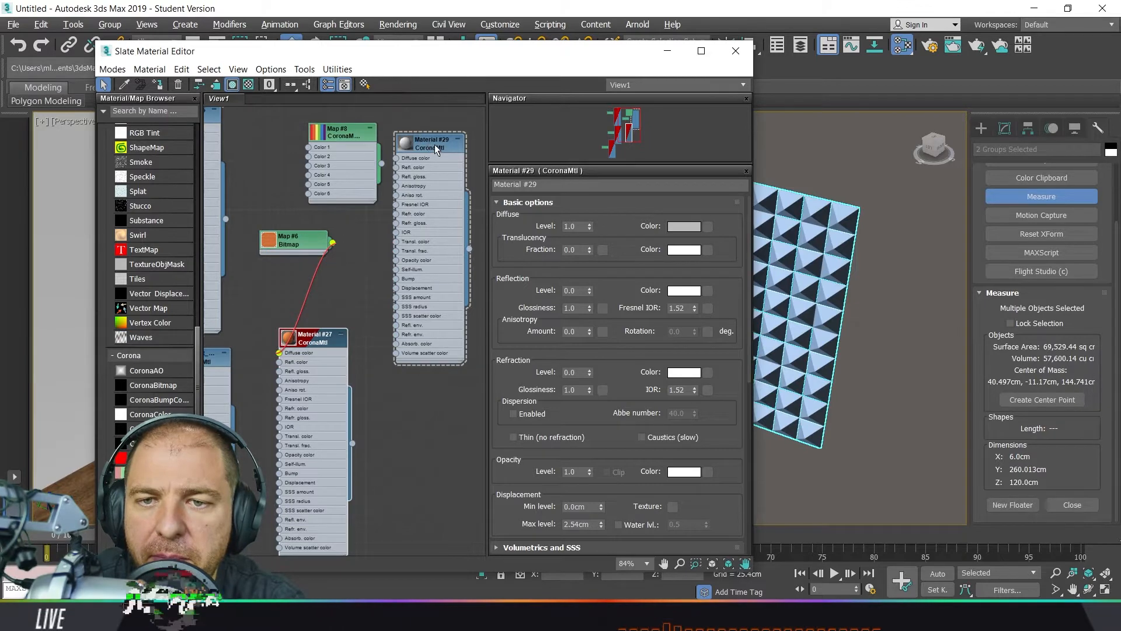
left_click_drag(437, 149, 455, 144)
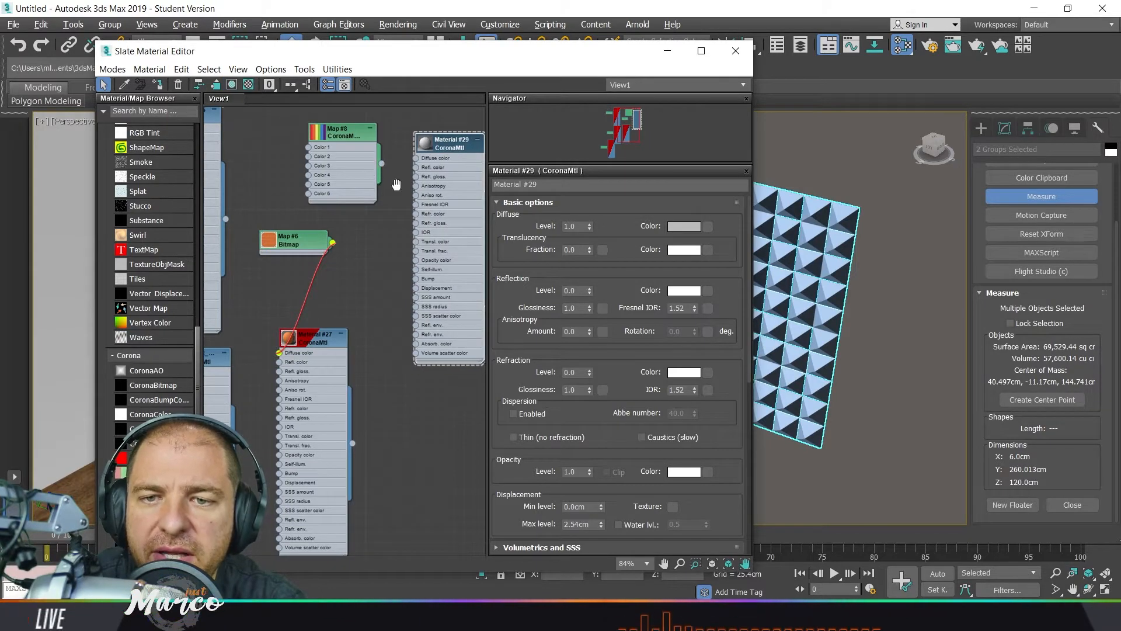
middle_click_drag(395, 185, 383, 277)
scroll(336, 258, "up", 1)
scroll(335, 257, "up", 3)
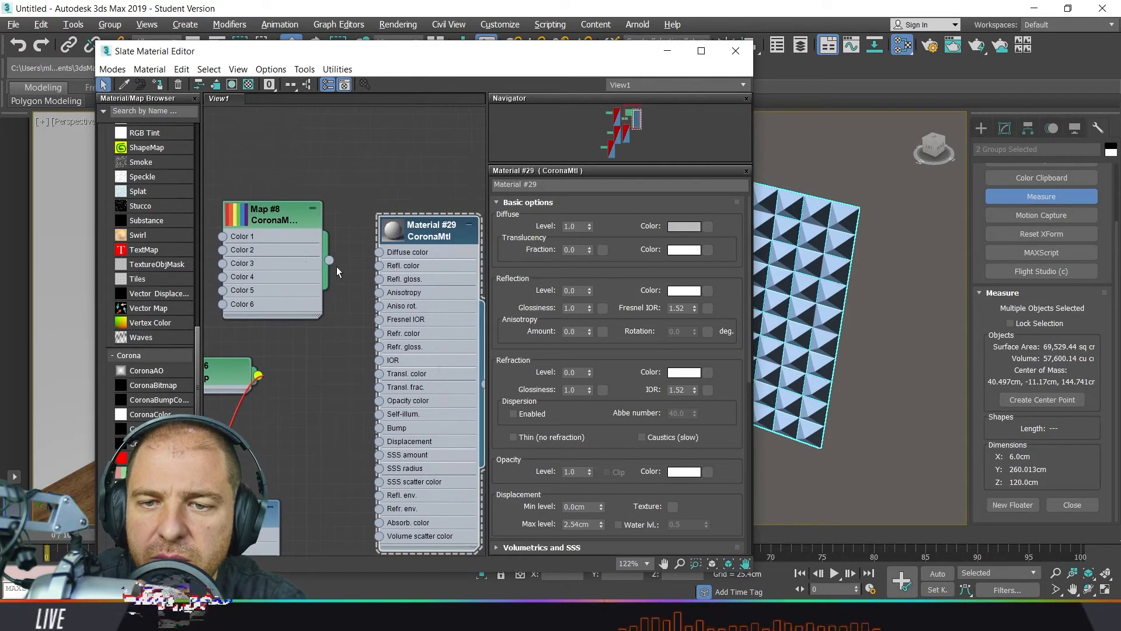
left_click_drag(336, 265, 379, 251)
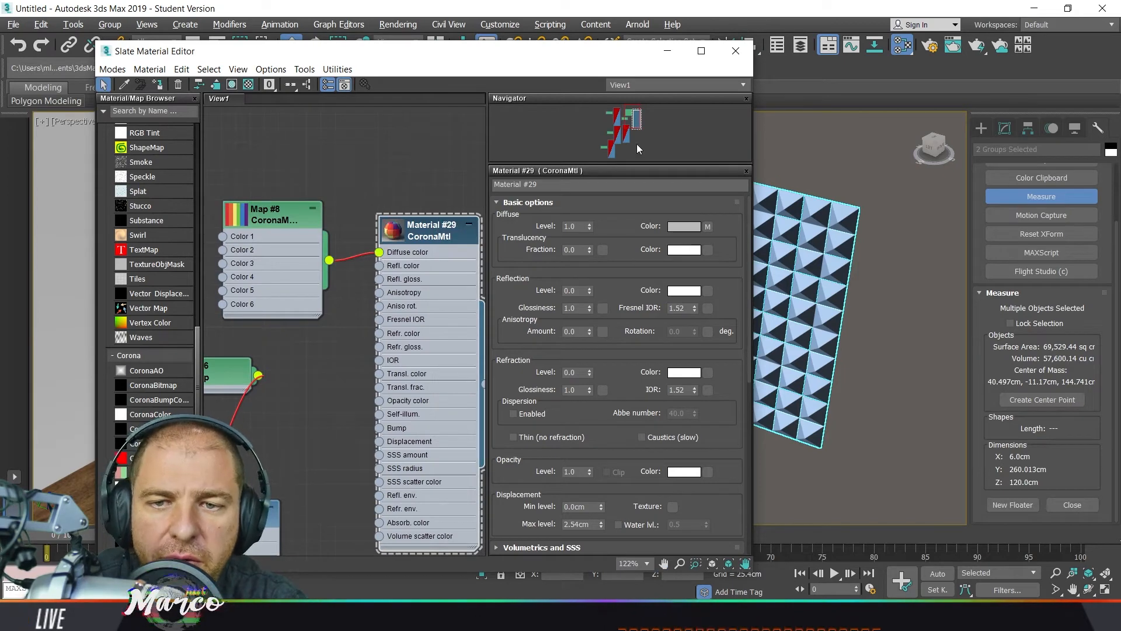
Assign the multi-color CoronaMtl to the selection of both foam panels
left_click_drag(570, 60, 462, 63)
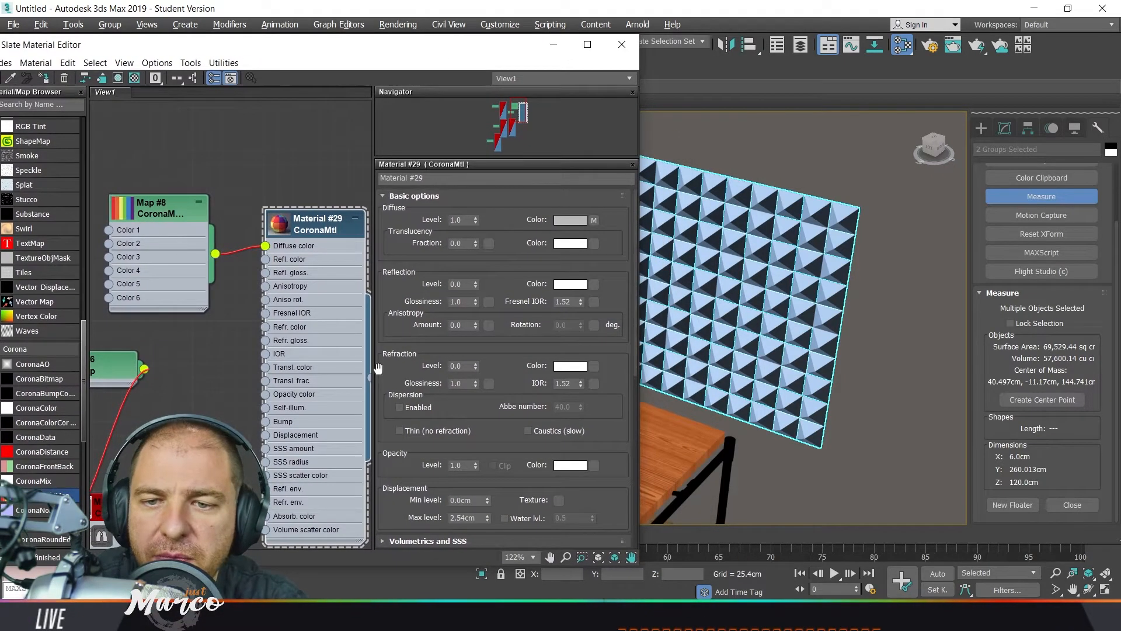
left_click_drag(370, 377, 701, 306)
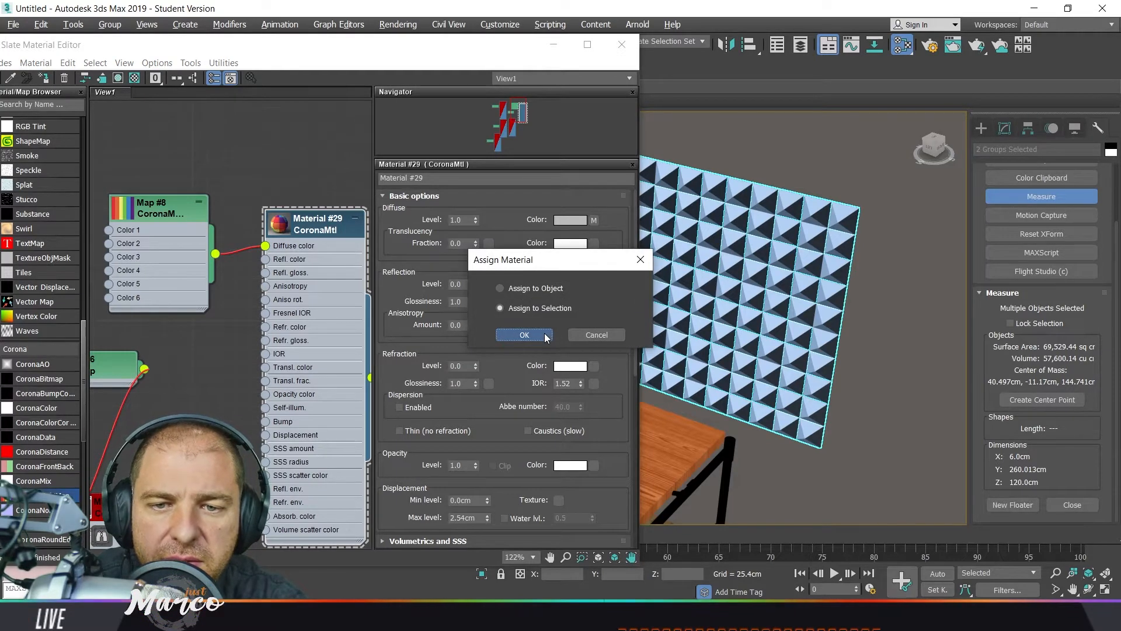
left_click(544, 333)
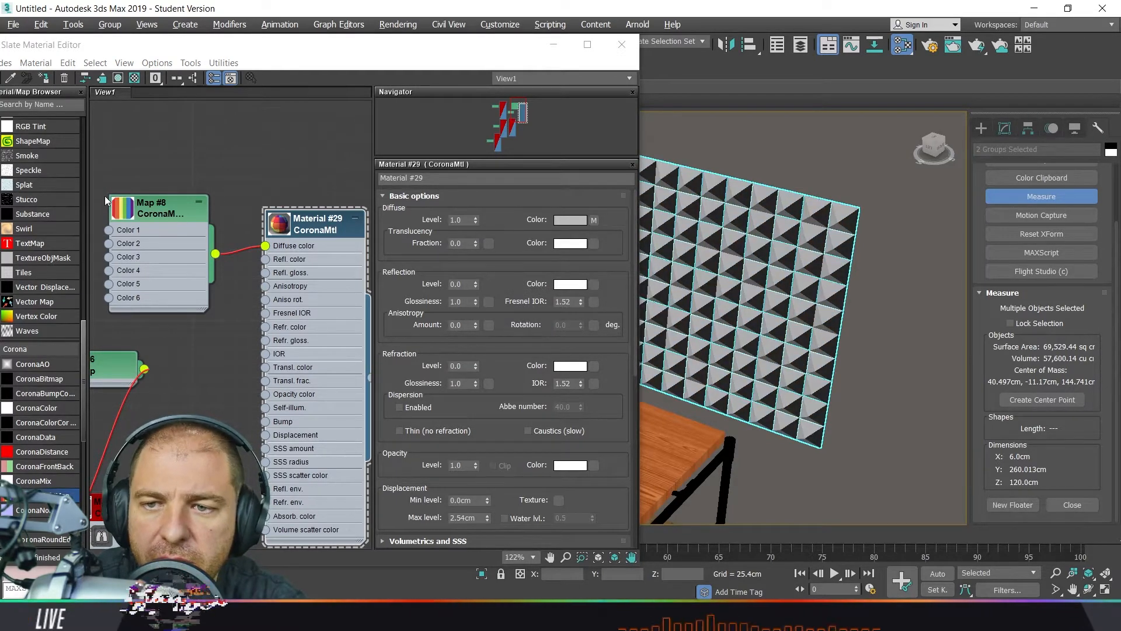
Set the CoronaMultiMap's mode to Instance and close the material editor
double_click(169, 216)
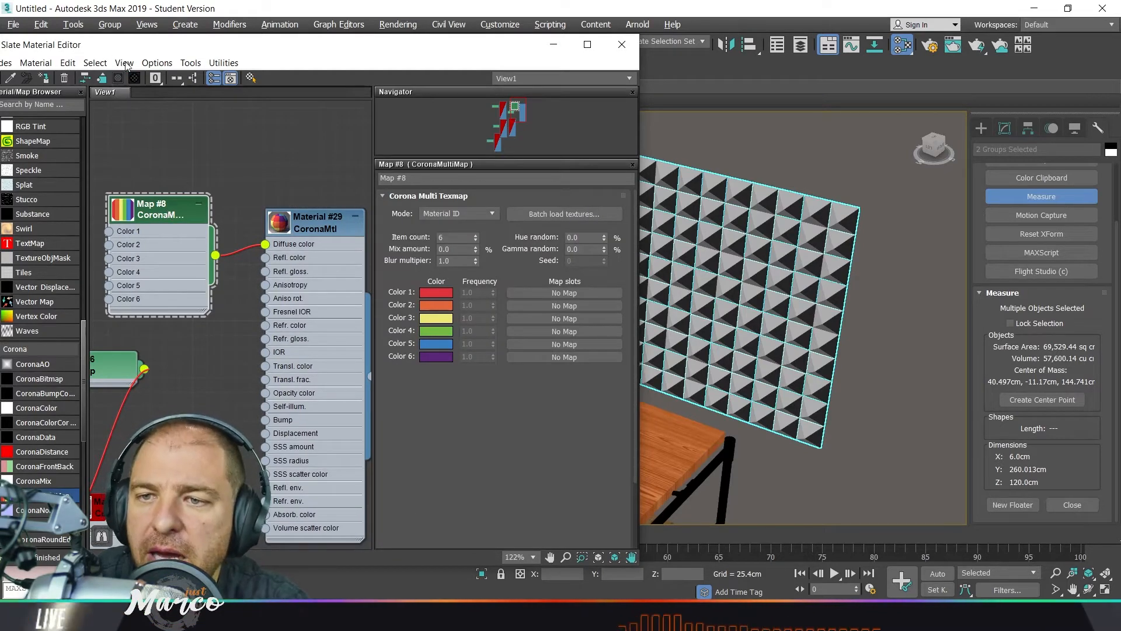
left_click_drag(141, 48, 198, 46)
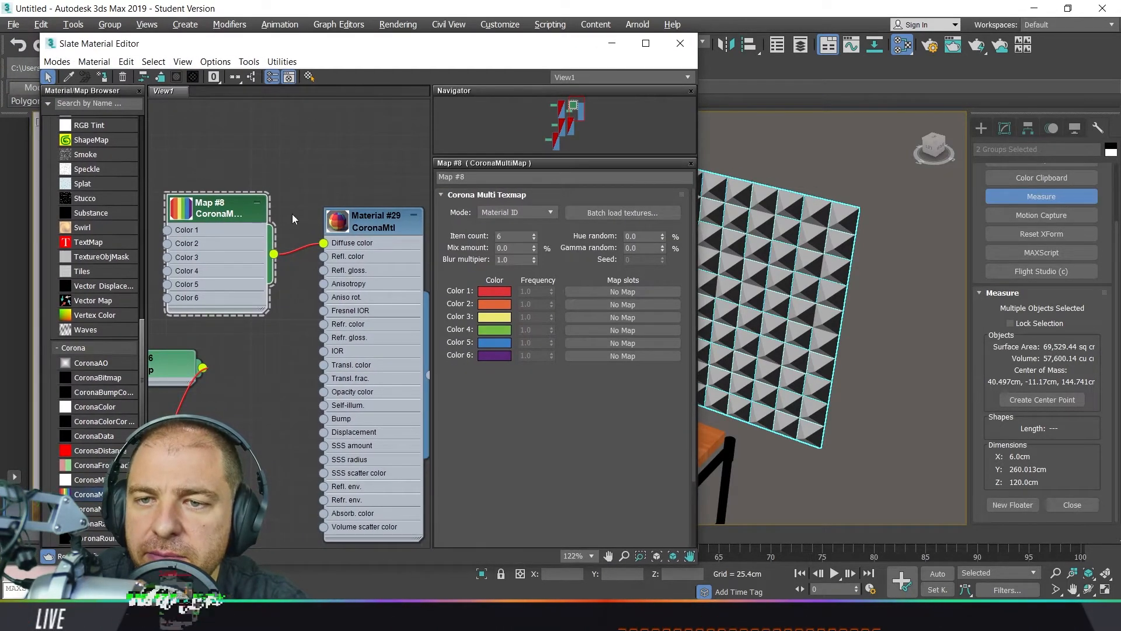
double_click(357, 219)
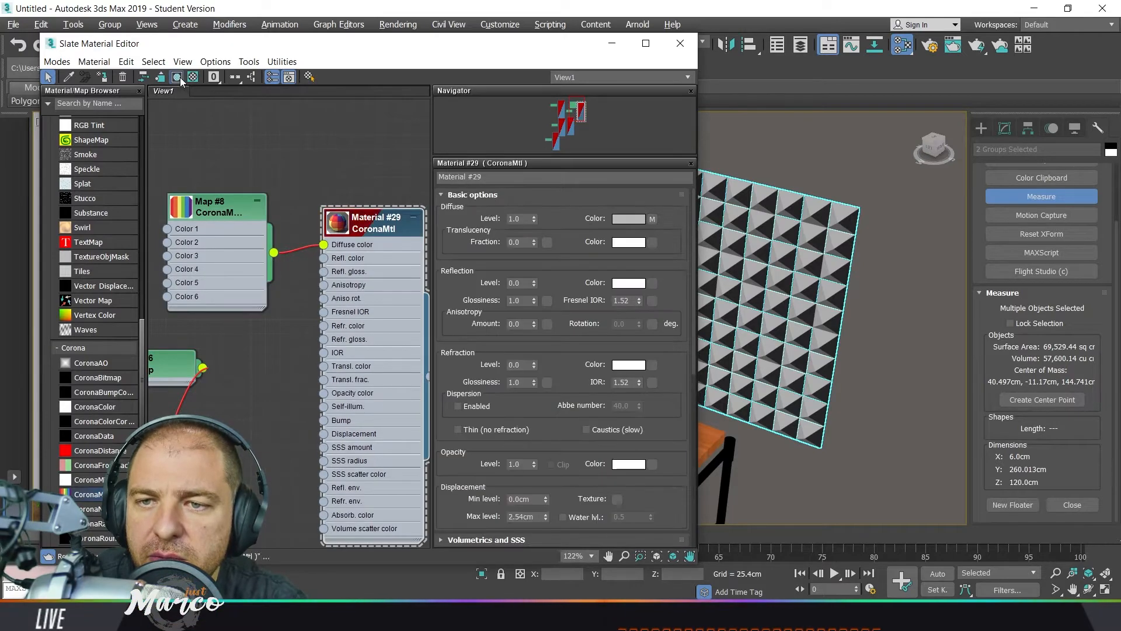
double_click(230, 212)
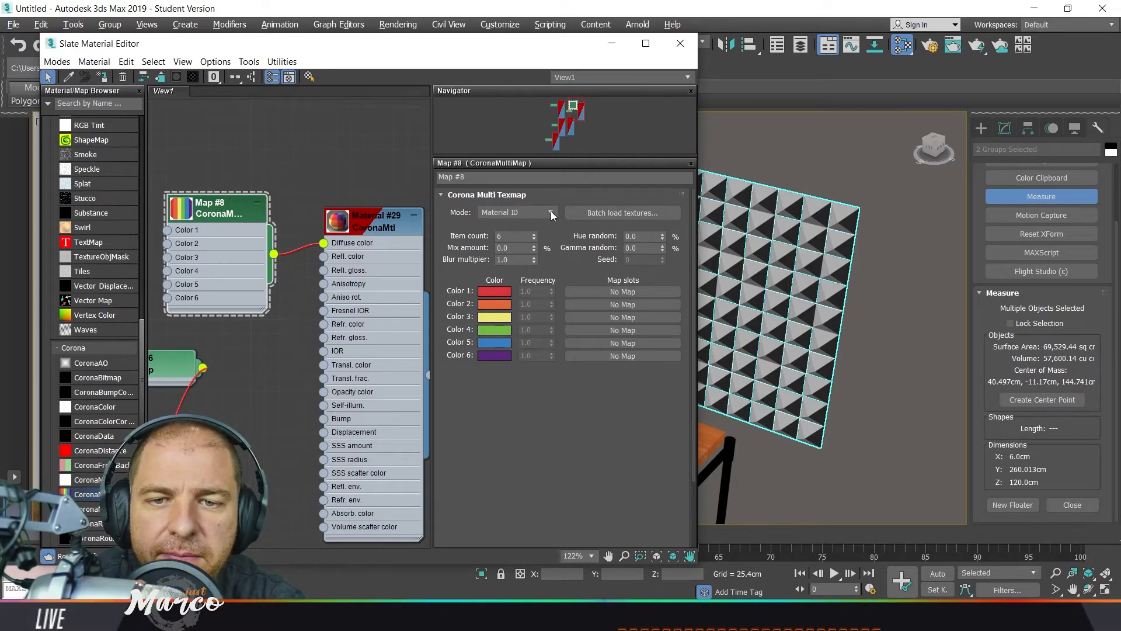
left_click(551, 211)
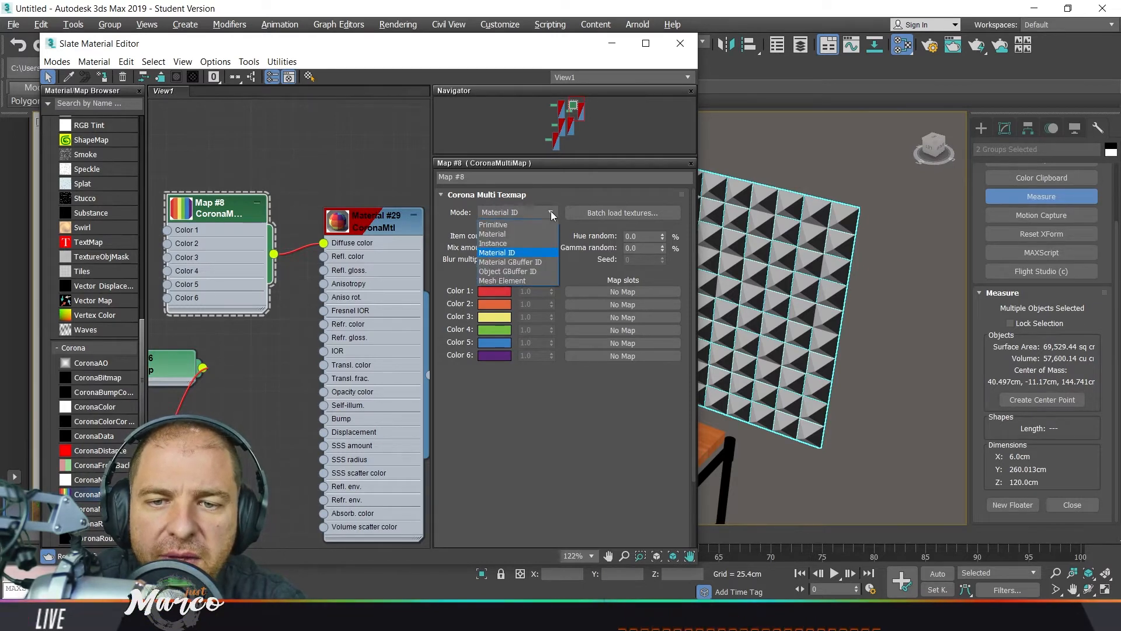
left_click(537, 244)
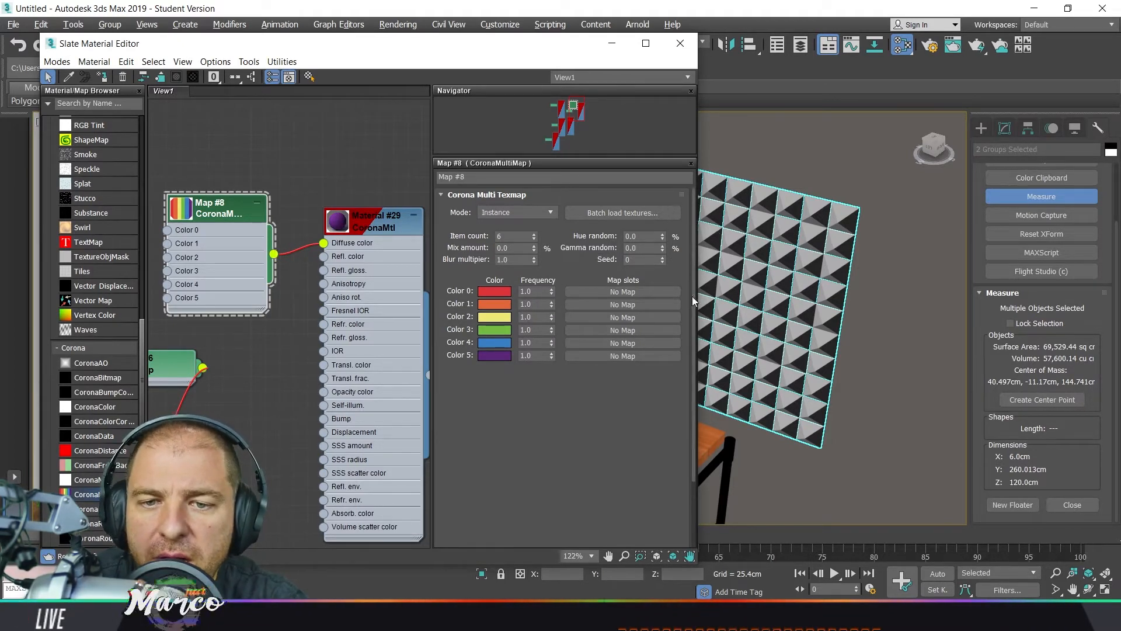
left_click_drag(538, 55, 467, 72)
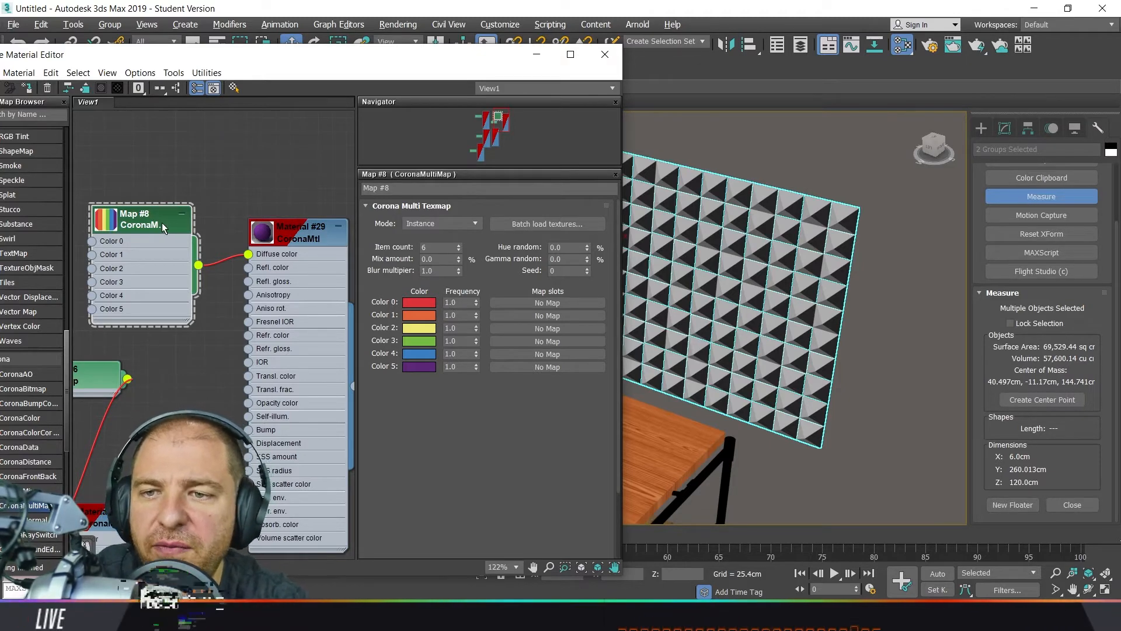
left_click_drag(475, 63, 589, 178)
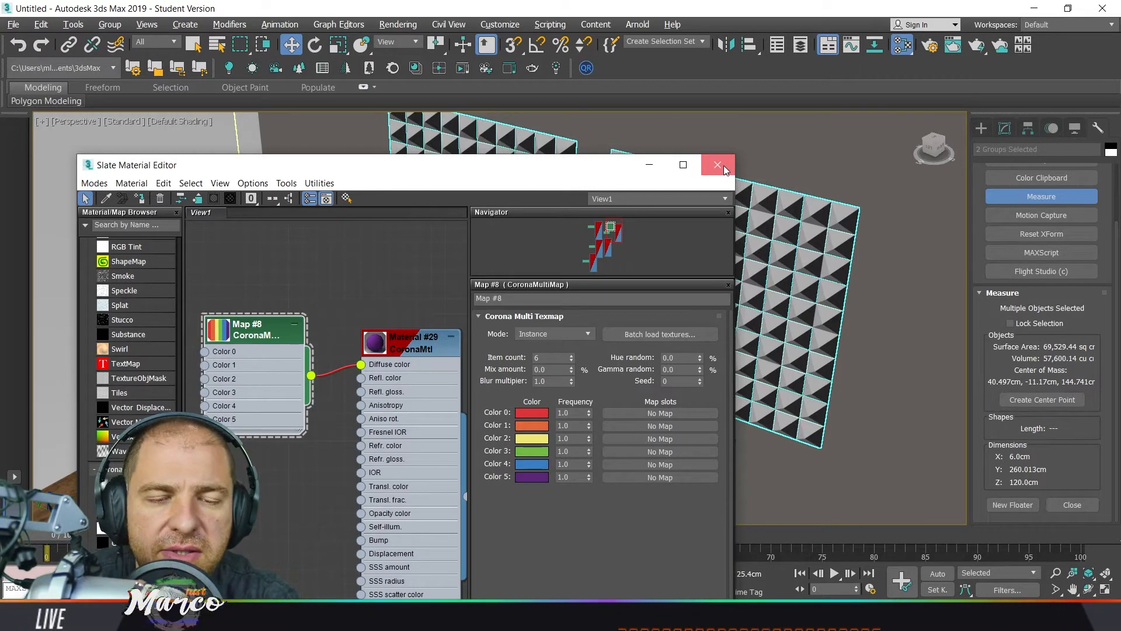
left_click(718, 165)
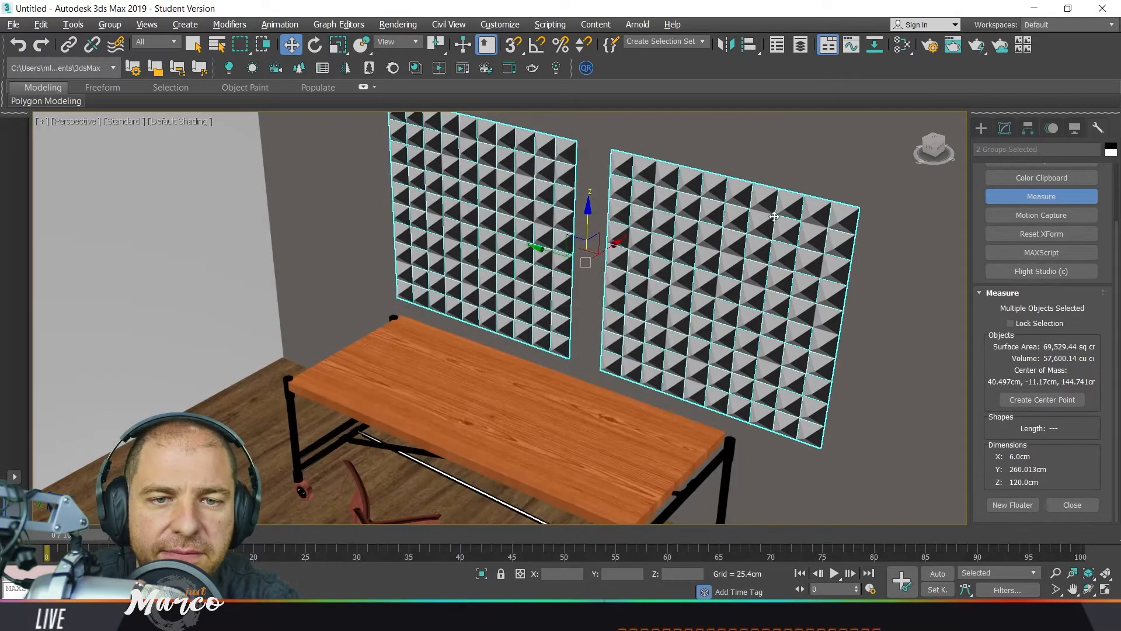
left_click(252, 67)
scroll(617, 282, "down", 10)
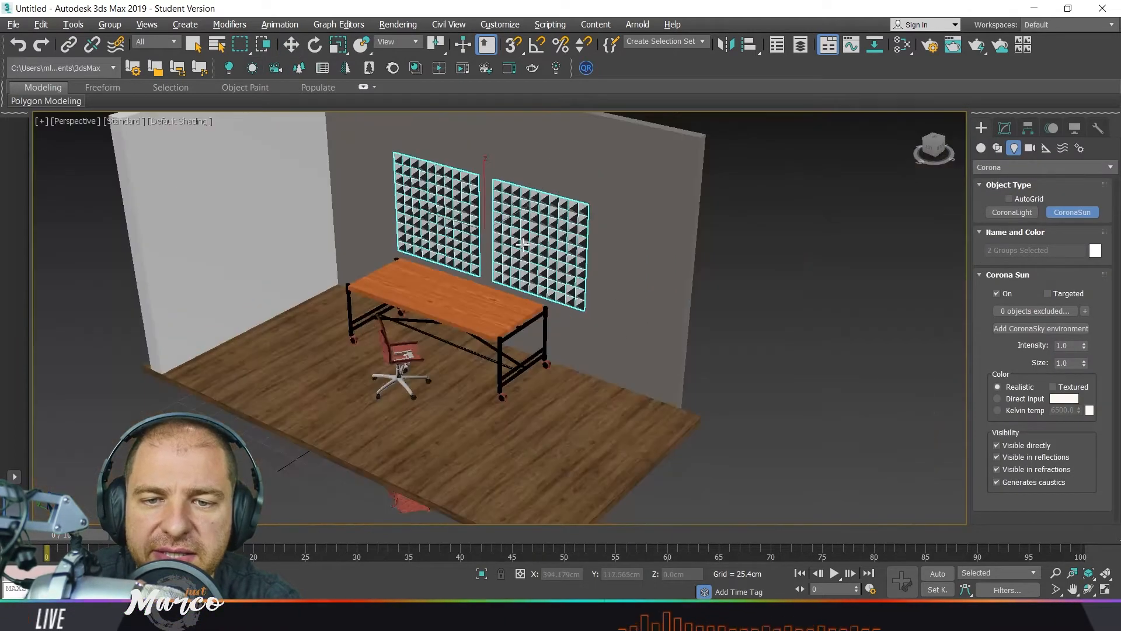
middle_click_drag(540, 372, 570, 341, "alt")
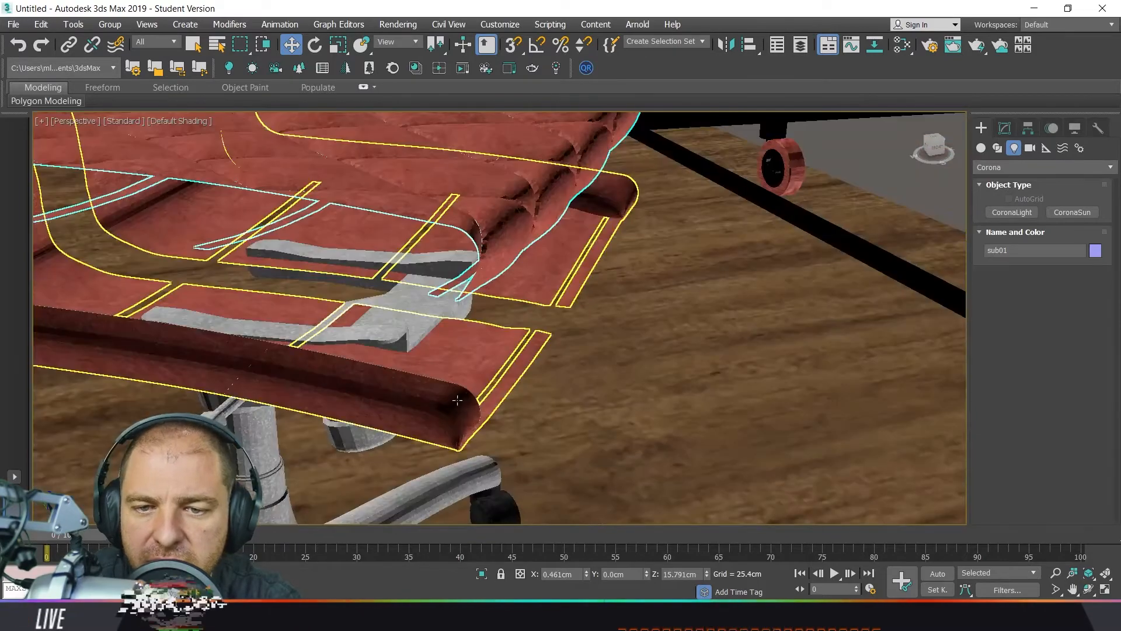
Isolate the chair's quilted seat cushion and the upholstery beneath it, and display them with edged faces
right_click(464, 395)
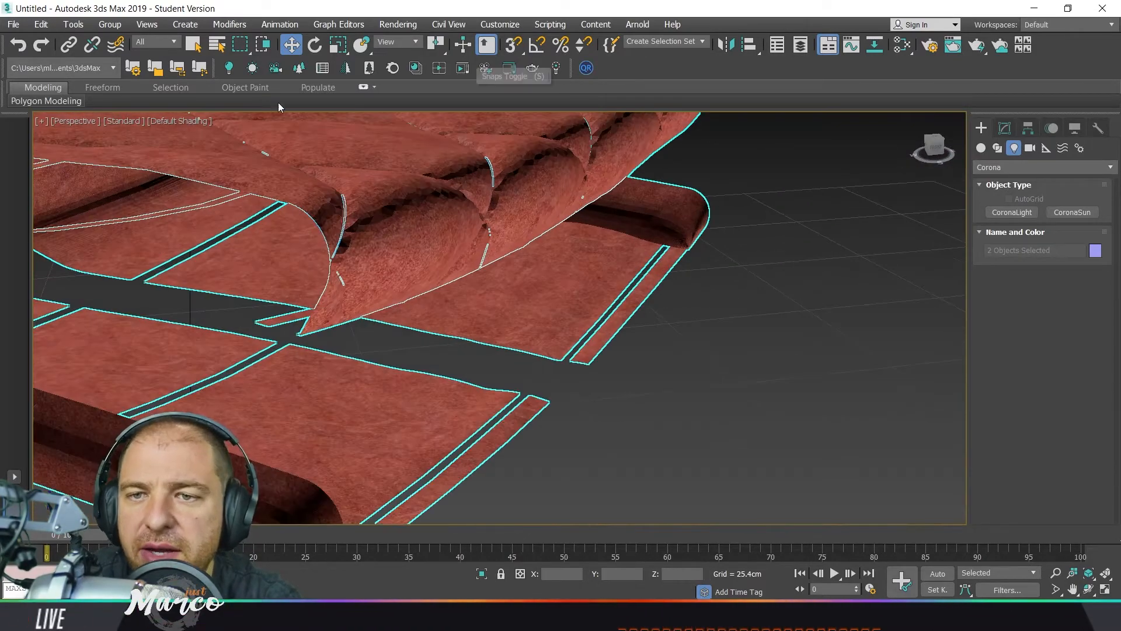
left_click(195, 120)
left_click(278, 264)
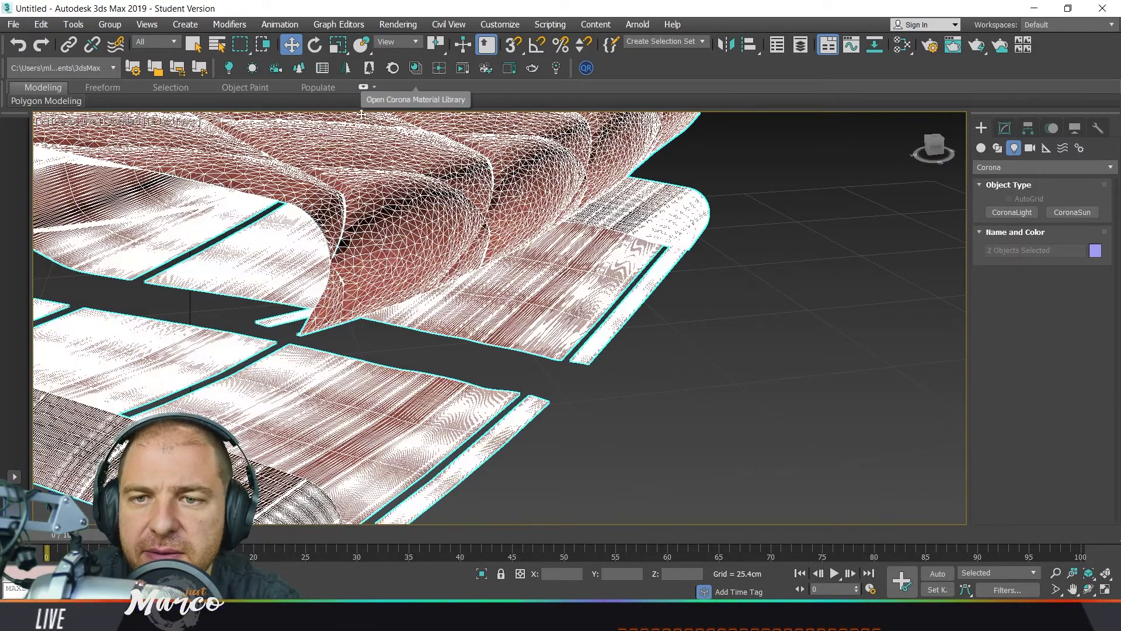
Turn on 3D snapping, move the quilted seat cushion so its corner meets the lower upholstery's corner, and end the isolation
key("s")
middle_click_drag(326, 187, 340, 166)
scroll(341, 167, "up", 2)
scroll(408, 281, "down", 2)
middle_click_drag(388, 351, 368, 194)
left_click(374, 151)
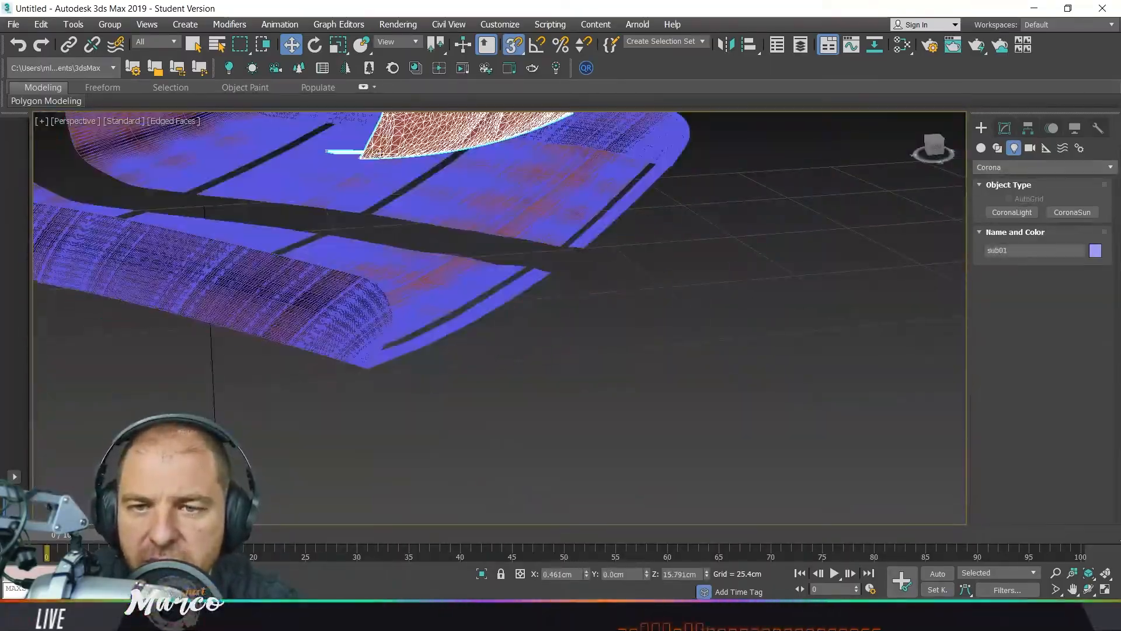
left_click(380, 177)
left_click_drag(363, 156, 376, 371)
right_click(552, 411)
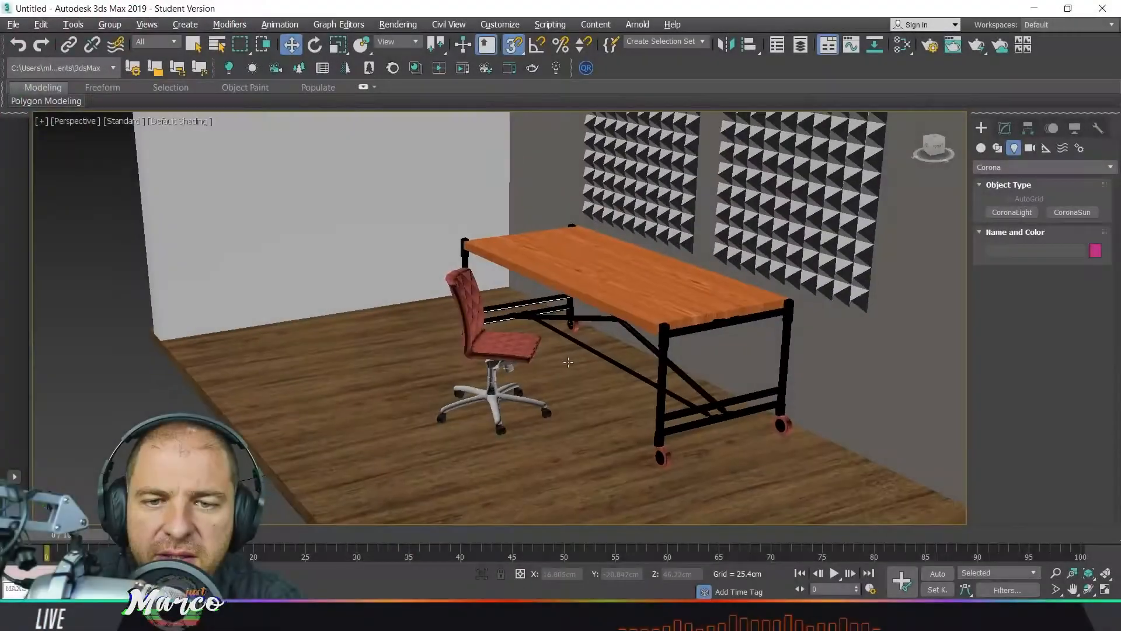
Turn off 3D snapping and place a targeted Corona Sun outside the room's open side, aimed at the floor beside the desk
middle_click_drag(561, 327, 580, 380, "alt")
scroll(596, 327, "down", 2)
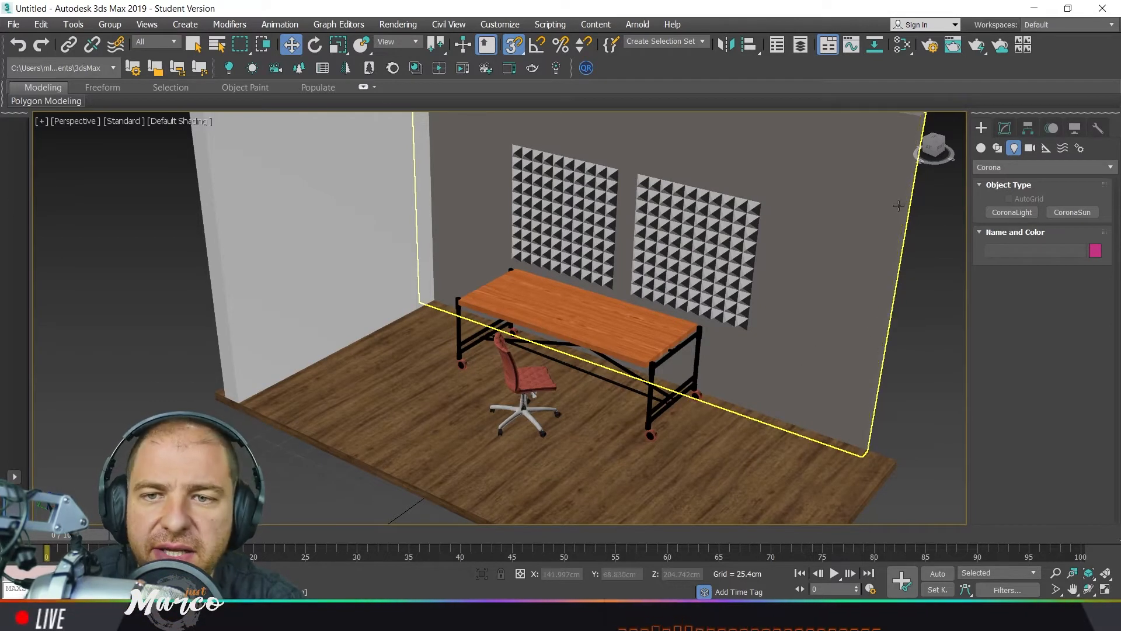
left_click(1074, 212)
scroll(775, 401, "down", 5)
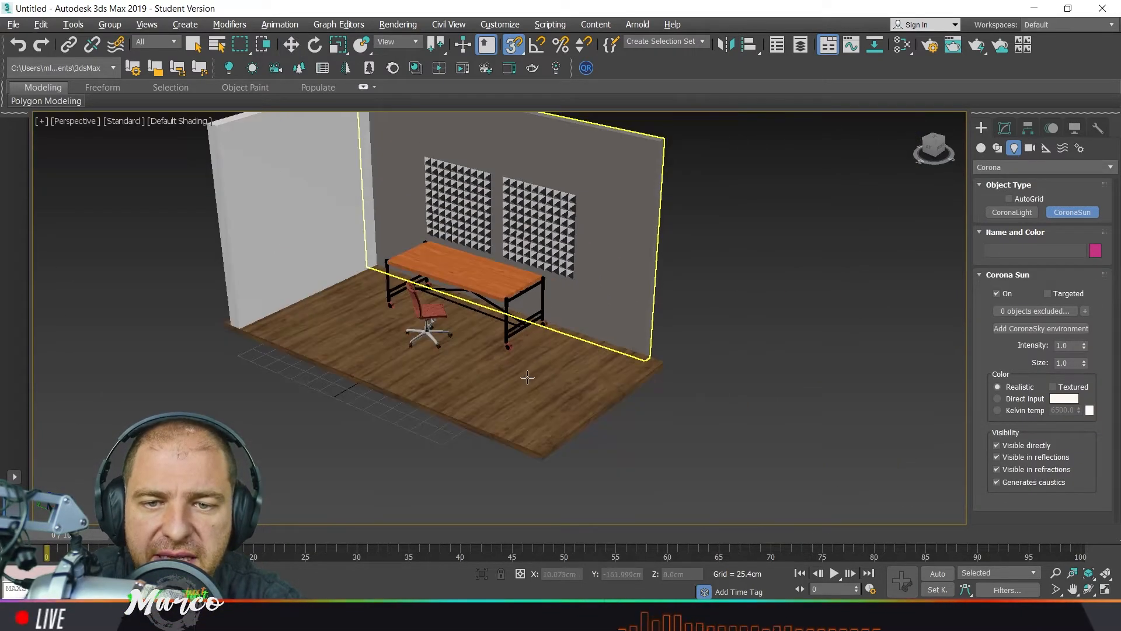
middle_click_drag(526, 375, 575, 393, "alt")
scroll(643, 371, "up", 4)
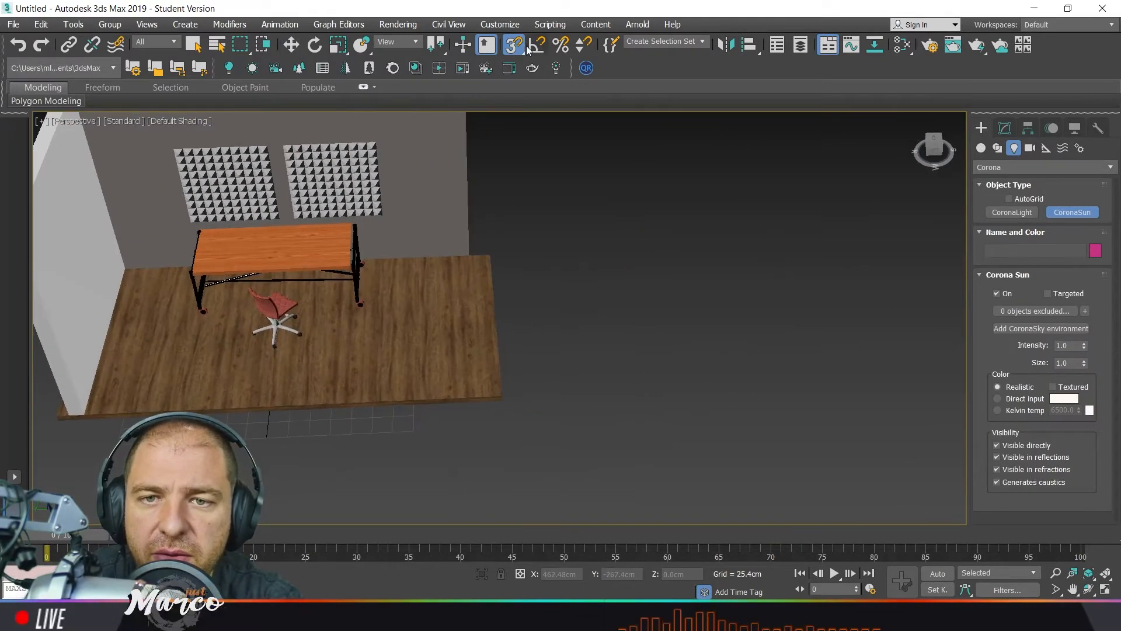
scroll(792, 309, "down", 3)
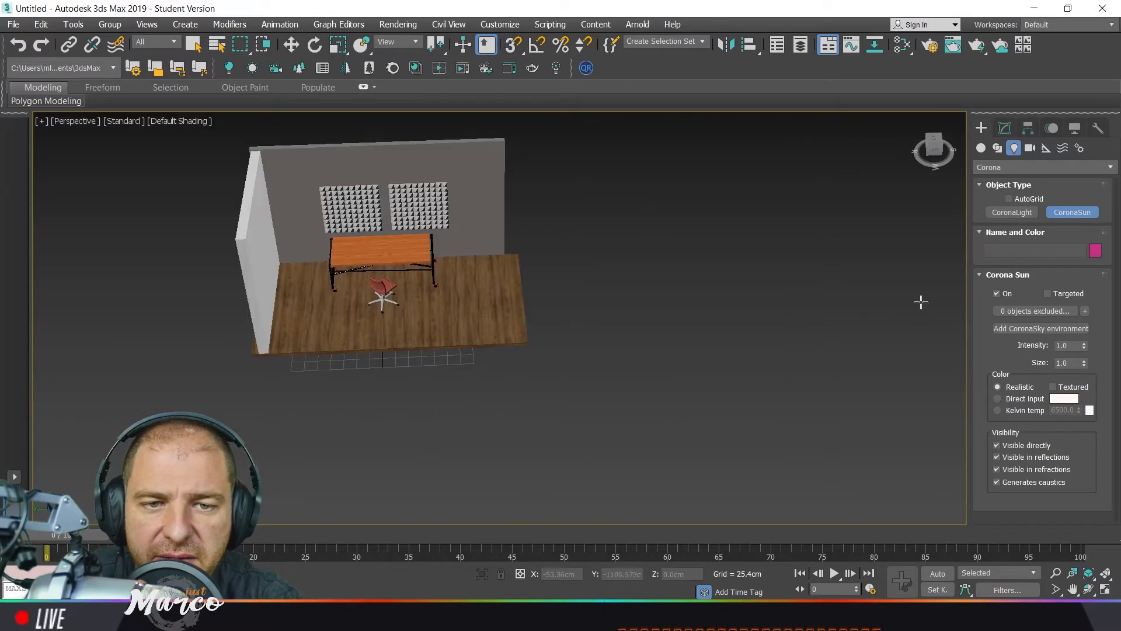
left_click_drag(935, 302, 473, 295)
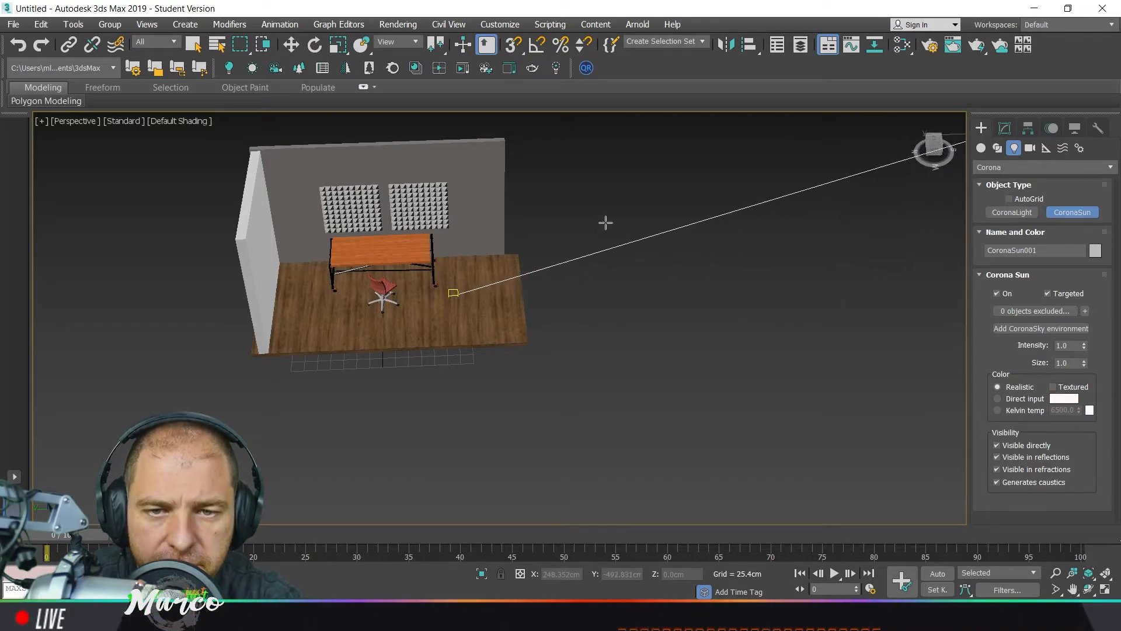
Add a CoronaSky environment from the Corona Sun's settings and set the sun's size to 4.0
middle_click_drag(627, 292, 596, 404, "alt")
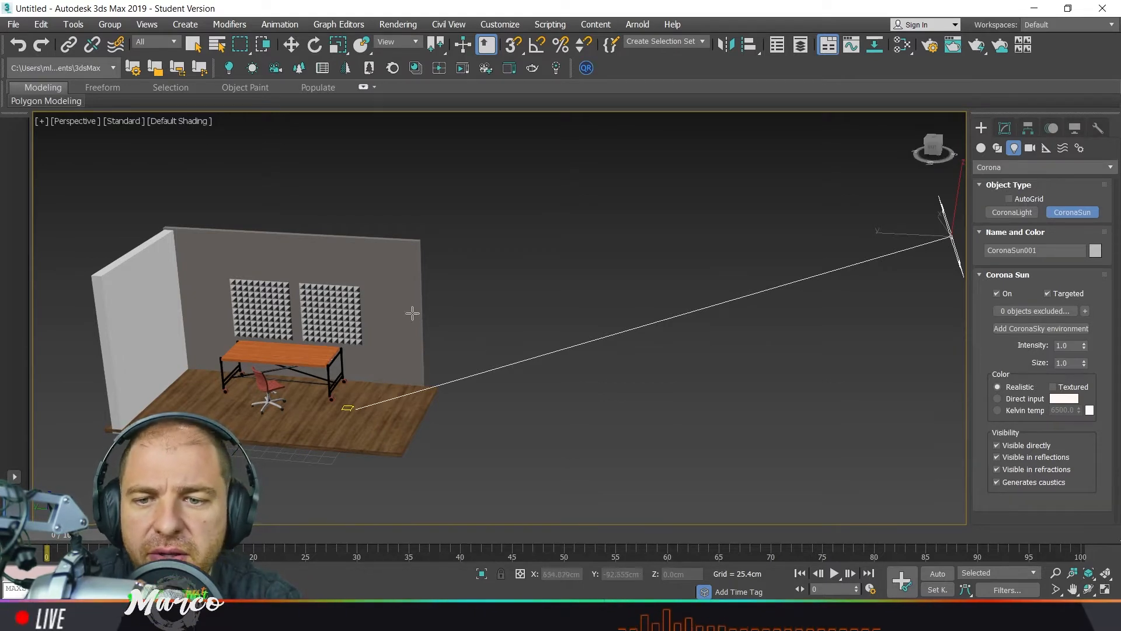
left_click(1005, 127)
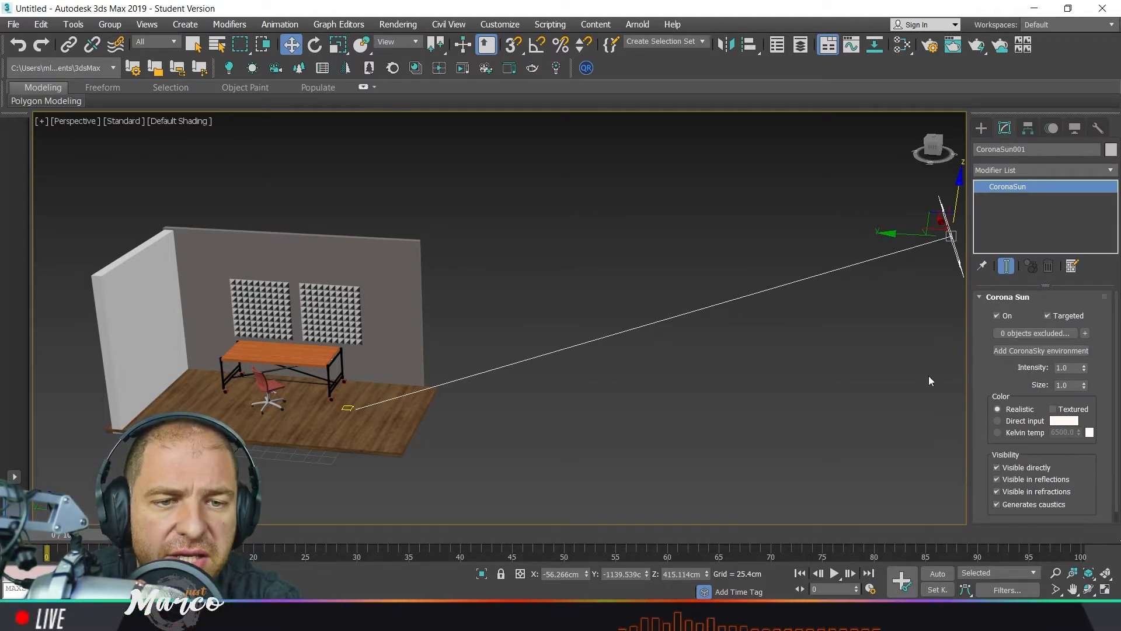
left_click(1026, 349)
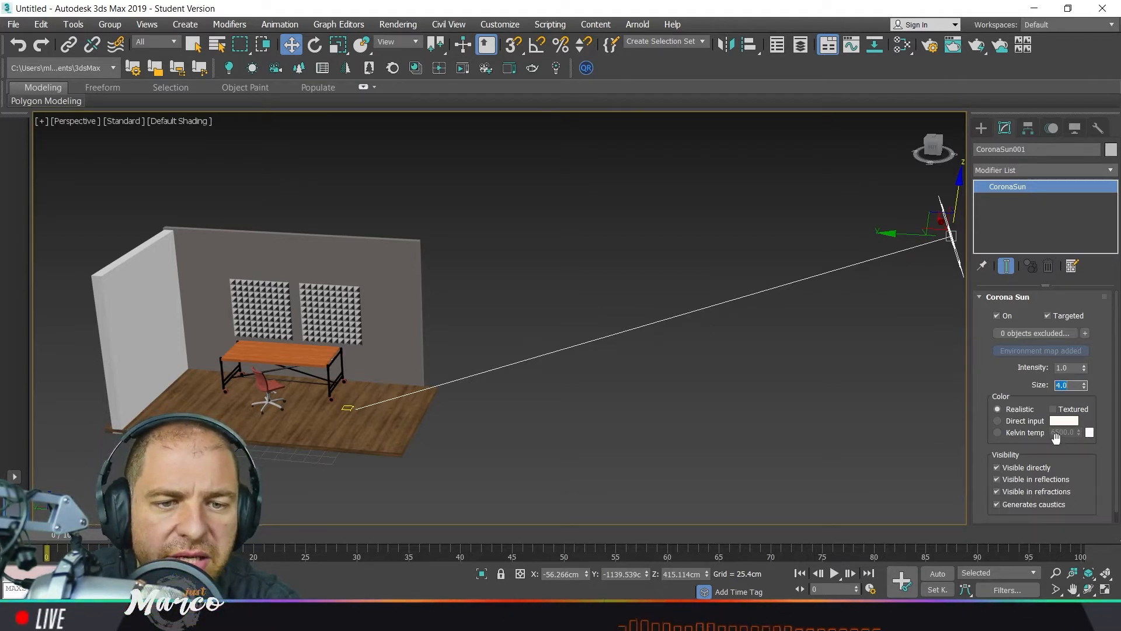
Clone the white side wall as an instance onto the open opposite end of the floor
left_click(980, 128)
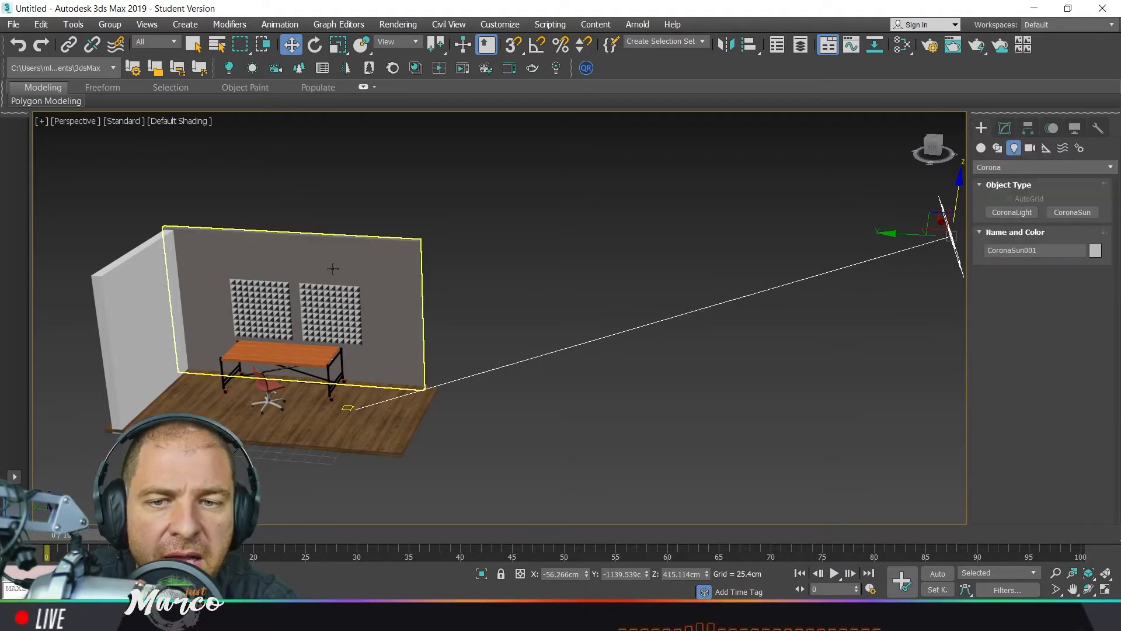
left_click(119, 295)
mouse_move(123, 398)
left_mouse_down("shift")
mouse_move(386, 447)
mouse_move(373, 455)
left_mouse_up("shift")
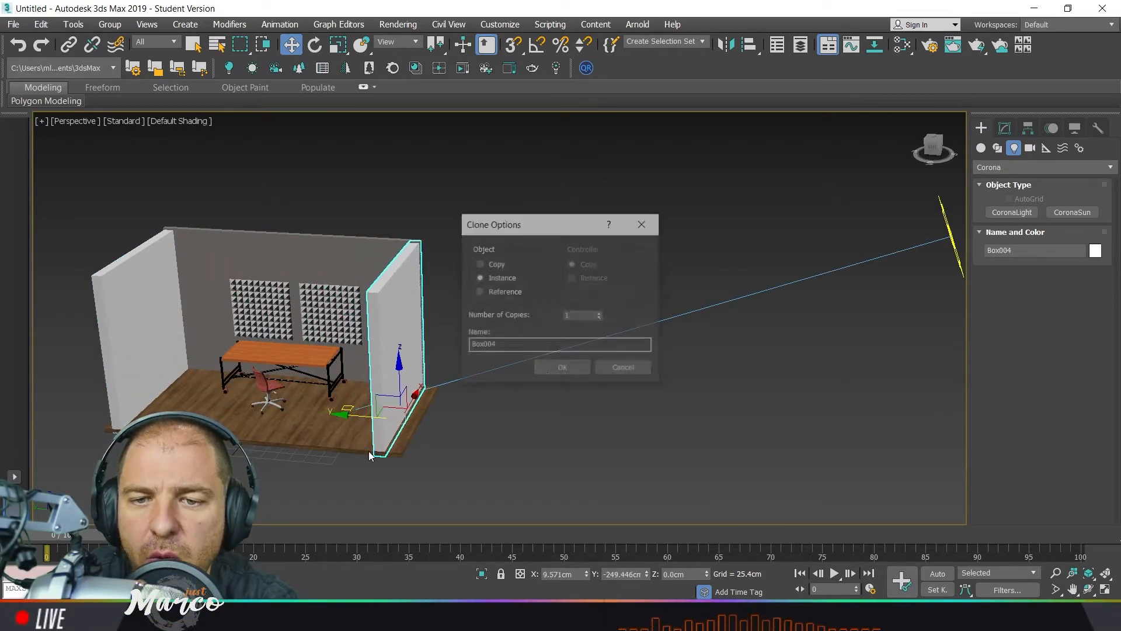
left_click(566, 369)
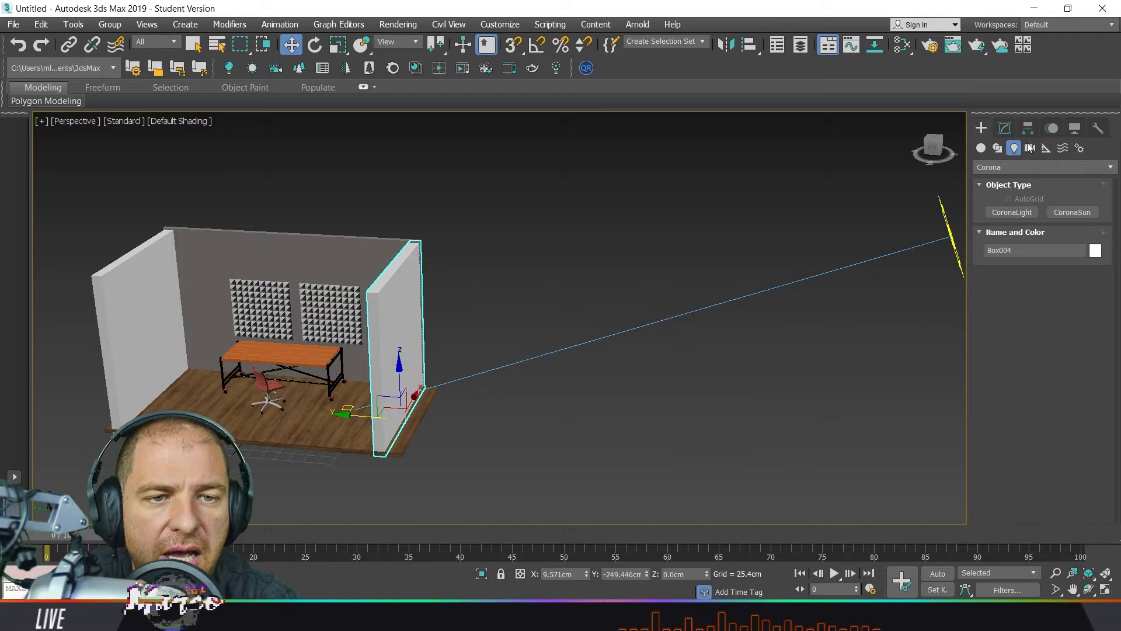
Create a box about 205 × 106 × 148 cm through the cloned wall and raise it to window height
left_click(982, 148)
left_click(1012, 212)
middle_click_drag(481, 445, 453, 444, "alt")
left_click_drag(377, 359, 473, 411)
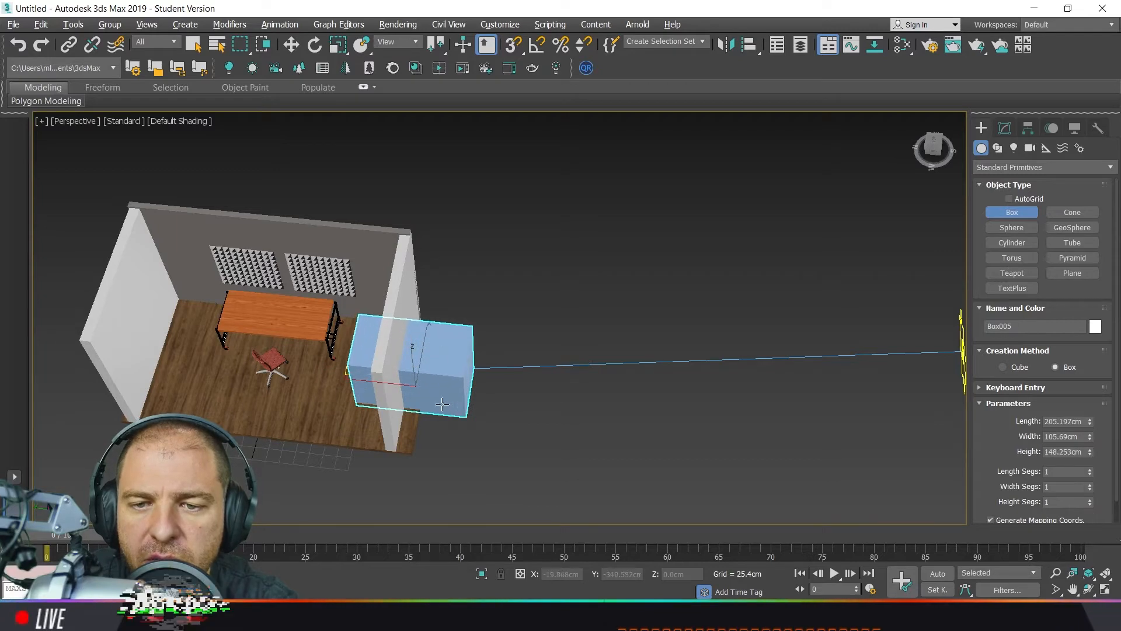
middle_click_drag(442, 404, 380, 400, "alt")
scroll(380, 403, "up", 2)
key("w")
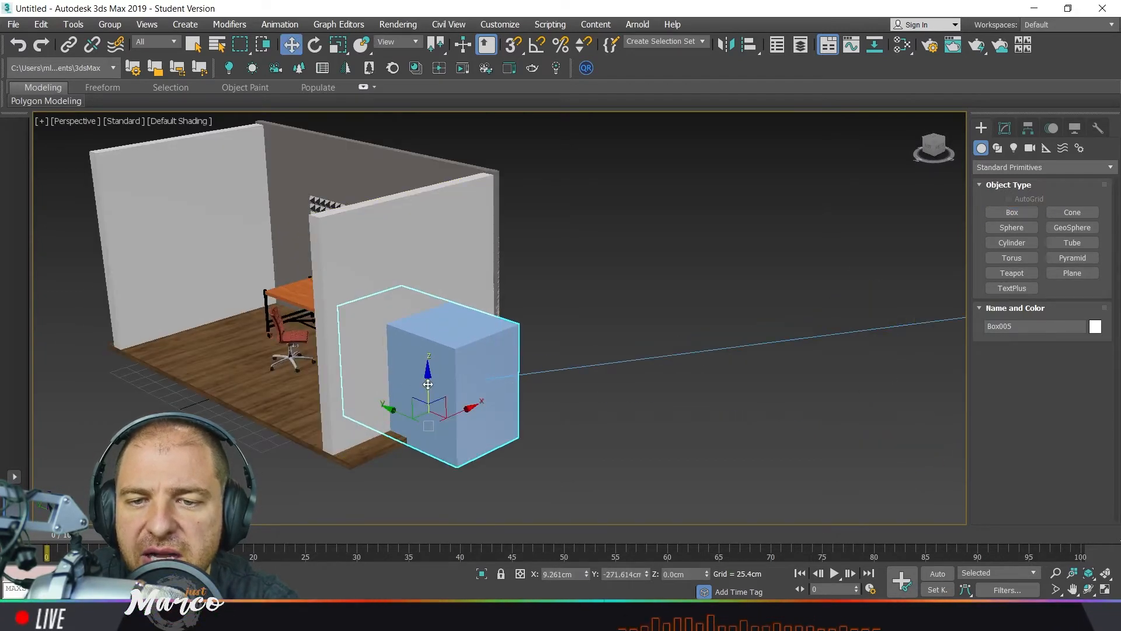
left_click_drag(428, 384, 454, 367)
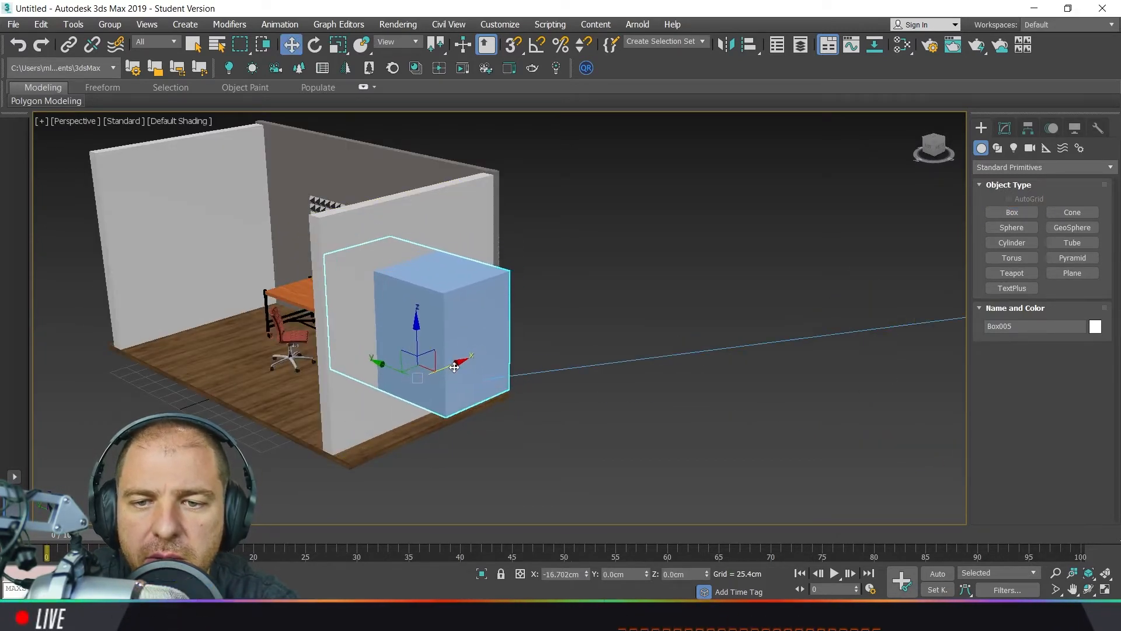
Cut a window opening in the cloned wall by subtracting the box from it with ProBoolean
left_click(430, 221)
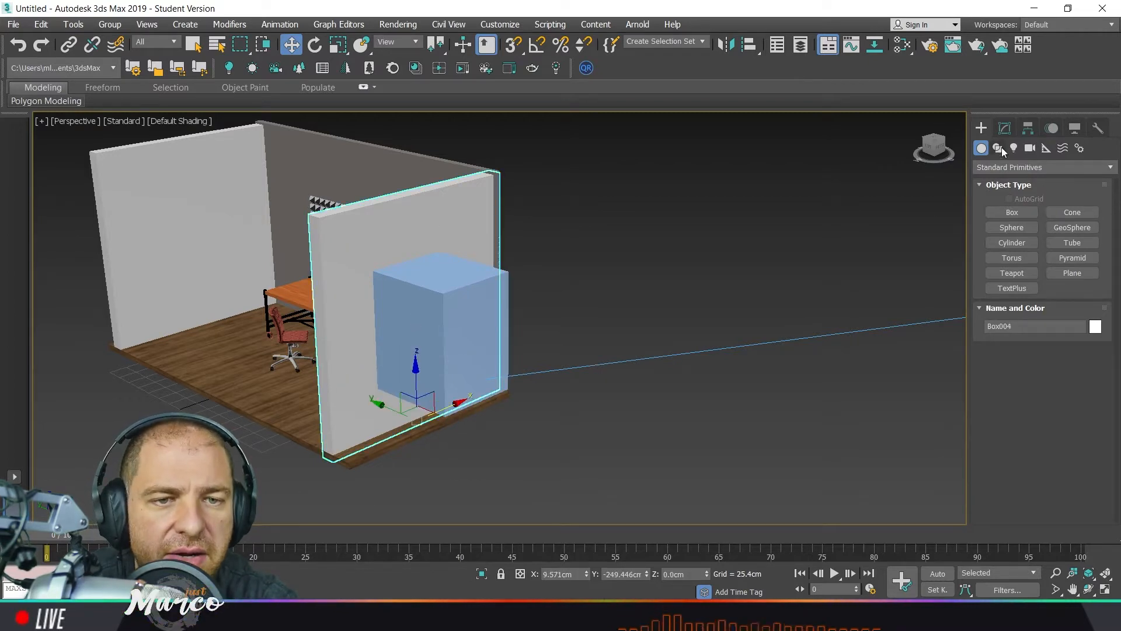
left_click(1016, 167)
left_click(1016, 209)
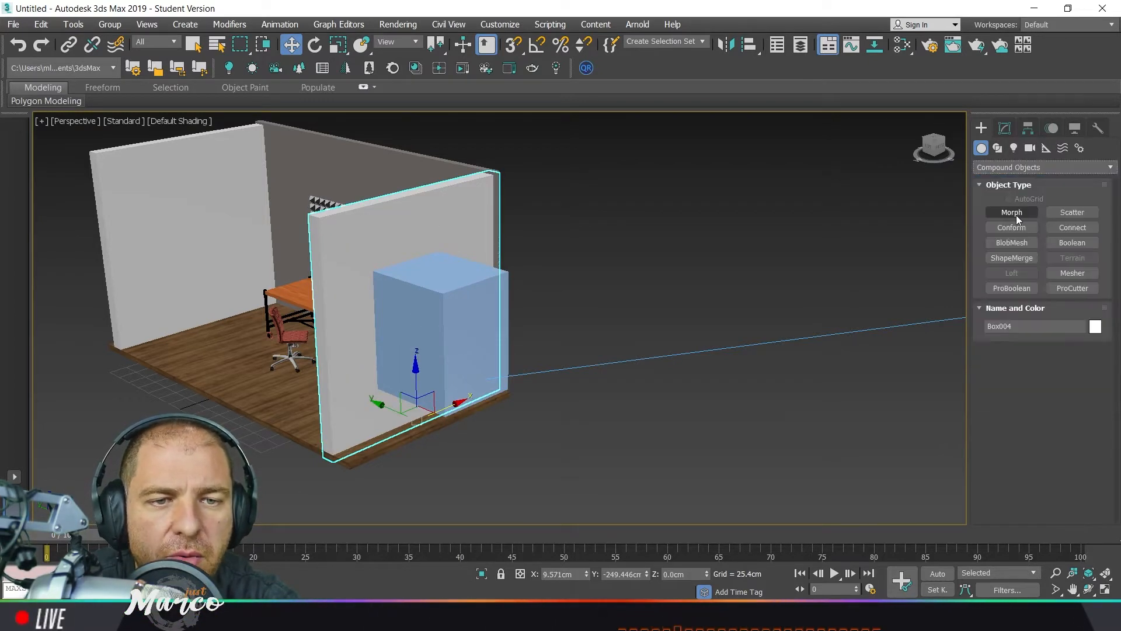
left_click(1025, 289)
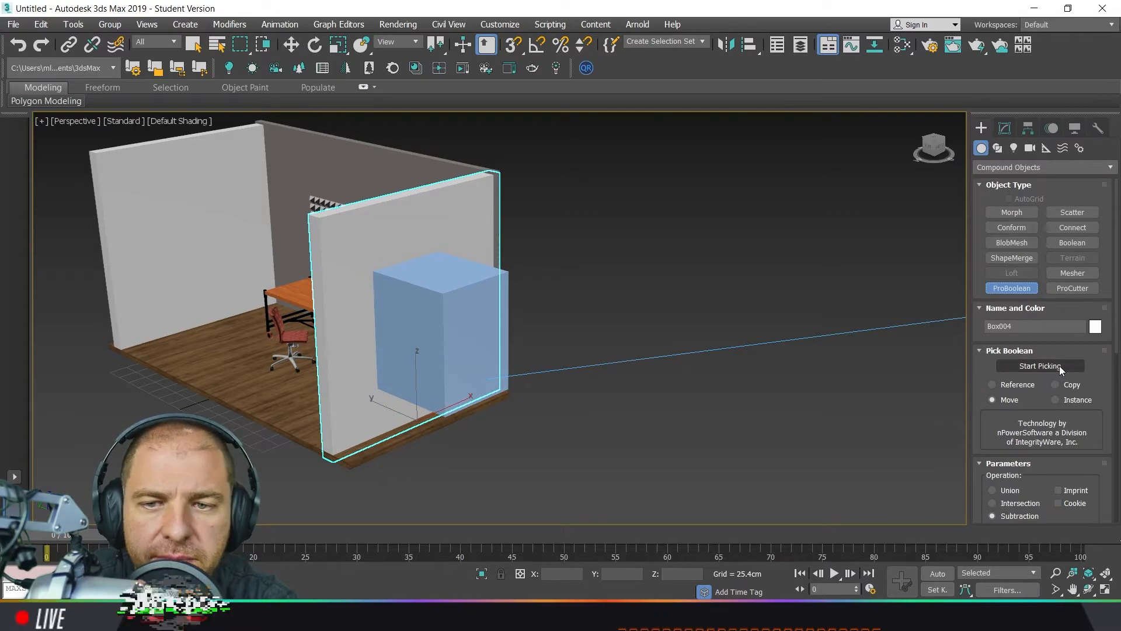
left_click(1059, 365)
left_click(462, 312)
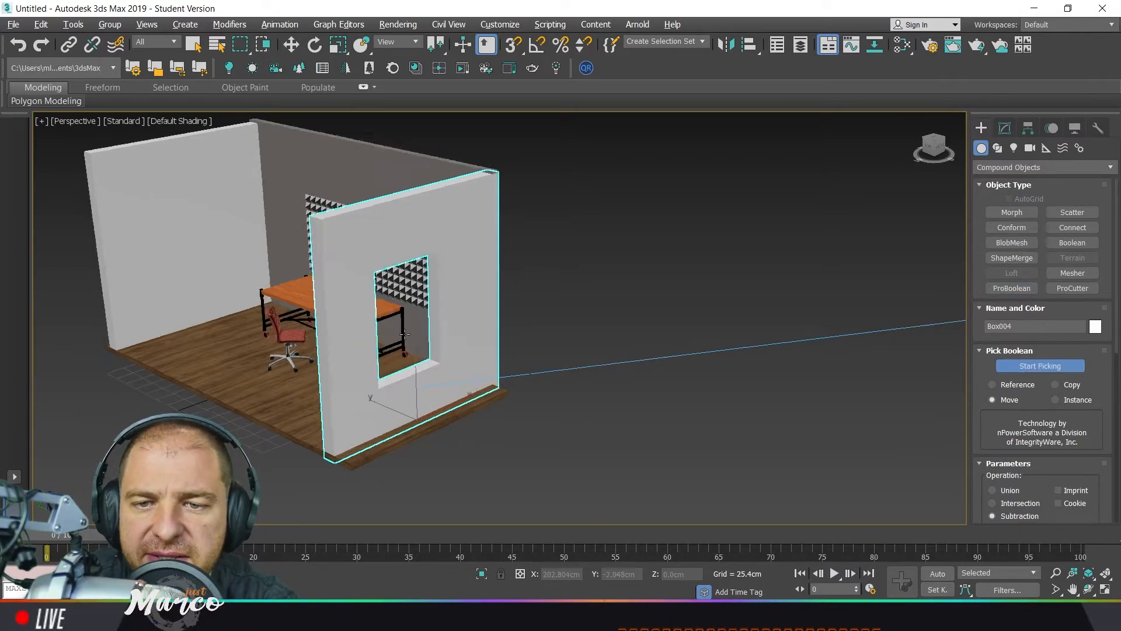
Undo the accidental subtraction of the solid side wall from the wall with the window
scroll(427, 342, "up", 3)
middle_click_drag(355, 335, 538, 362)
scroll(453, 367, "up", 3)
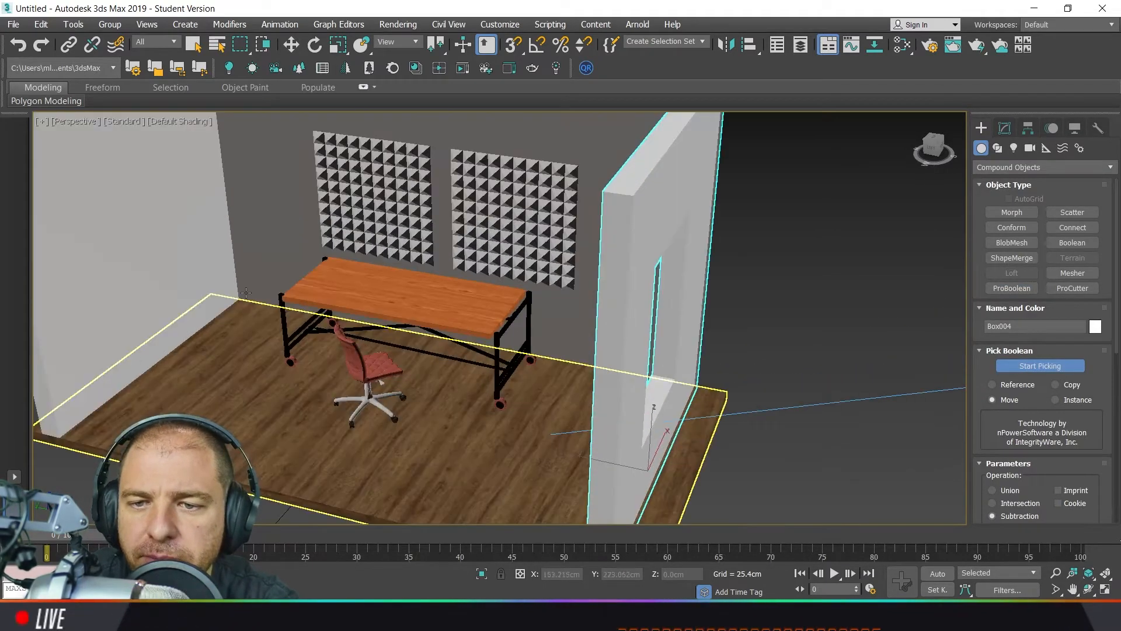
scroll(453, 366, "down", 5)
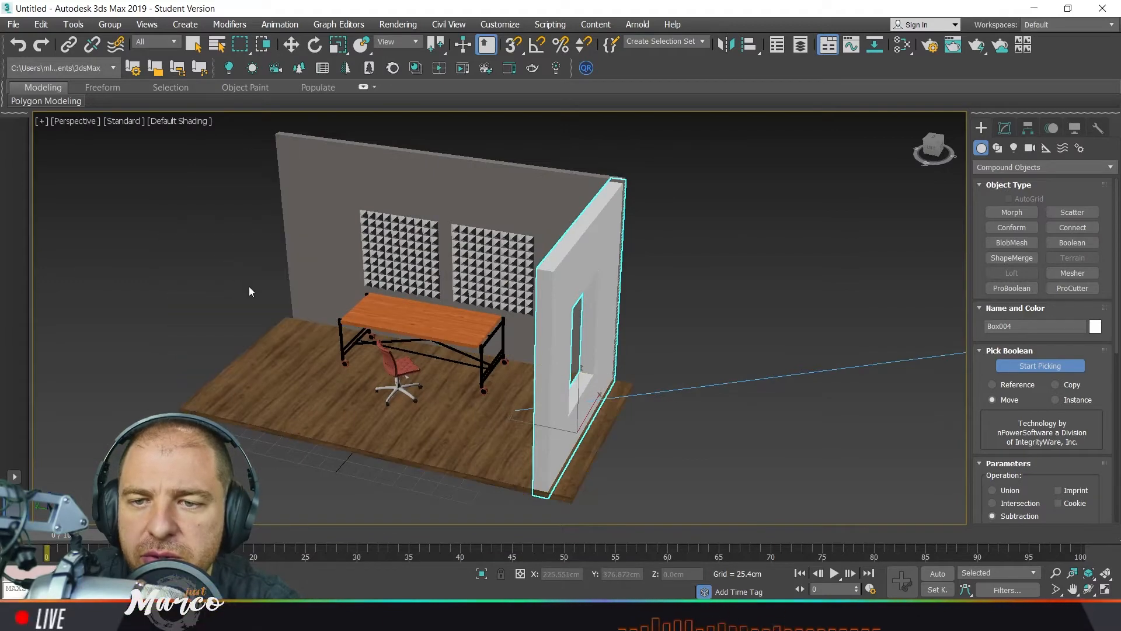
key("ctrl+z")
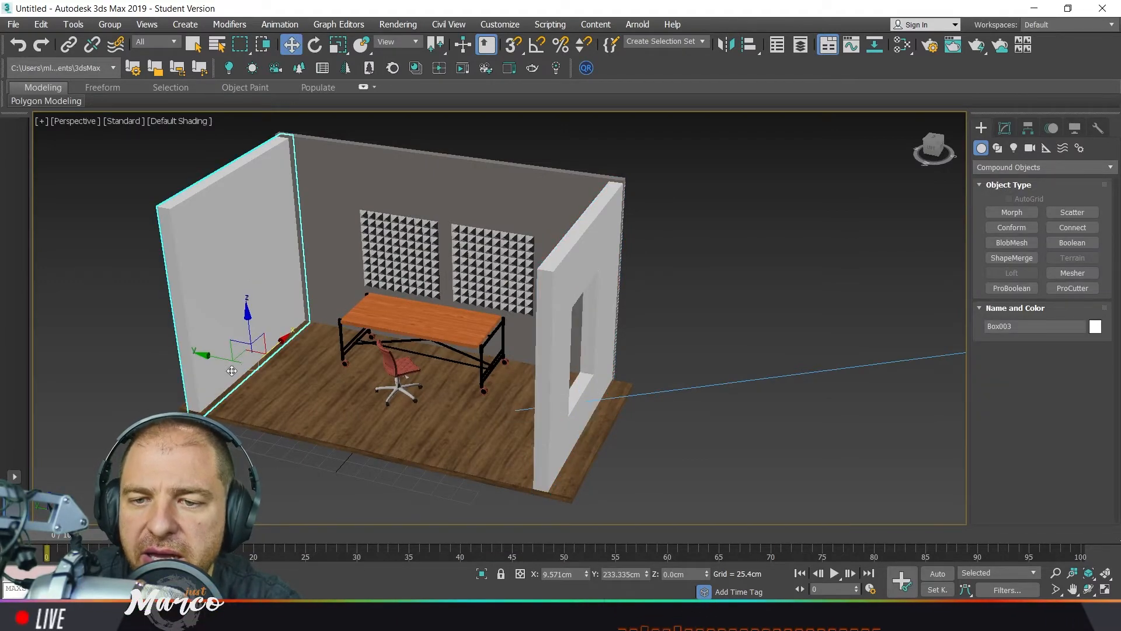
Copy the solid side wall to the middle of the room and reshape it into a slab 226.229 cm long and 14.83 cm high
left_click_drag(225, 359, 423, 327, "shift")
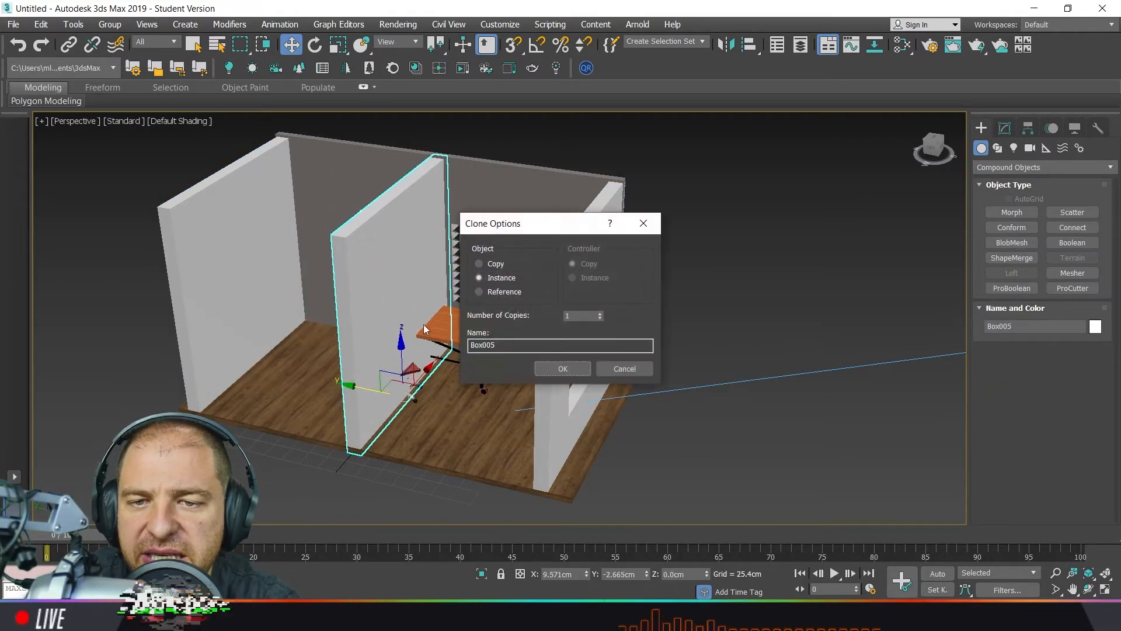
left_click(563, 369)
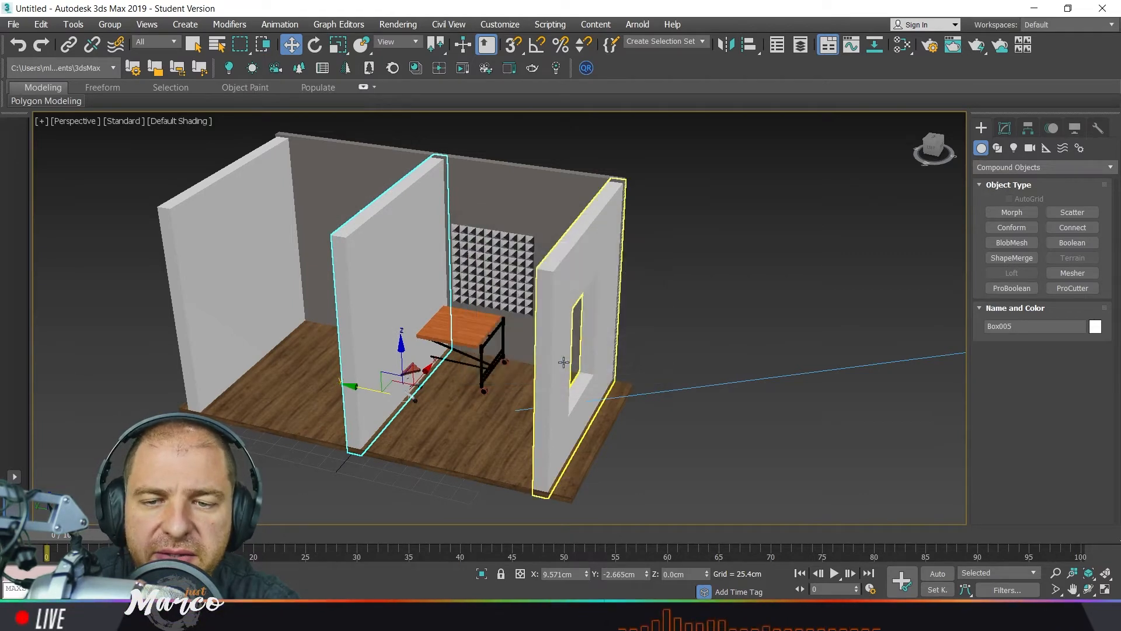
left_click(1004, 128)
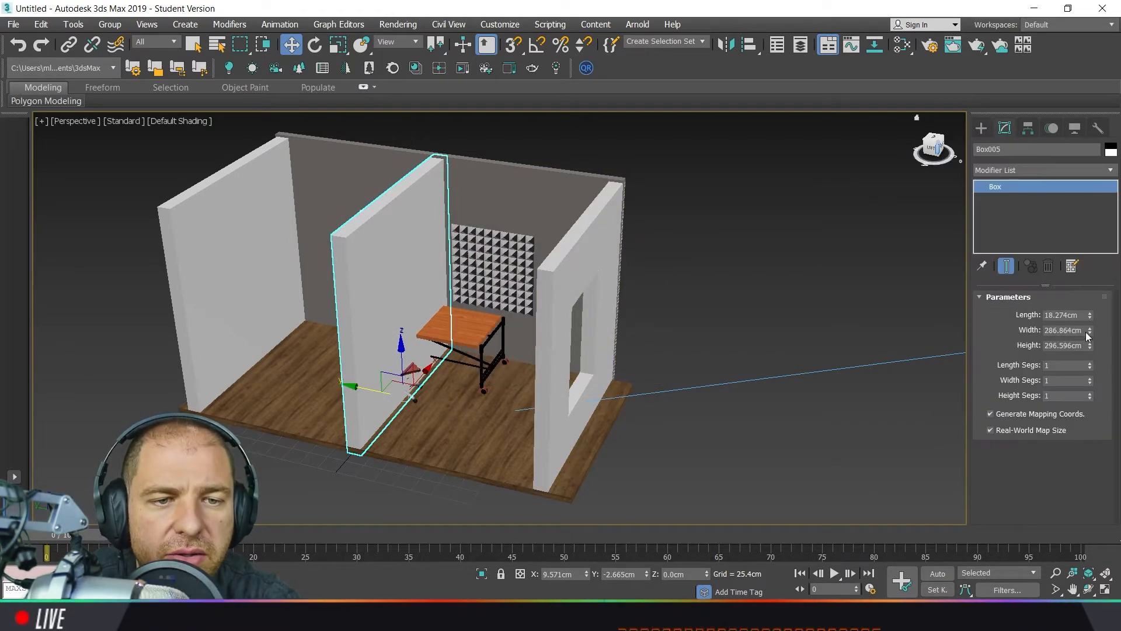
left_click_drag(1090, 317, 1091, 260)
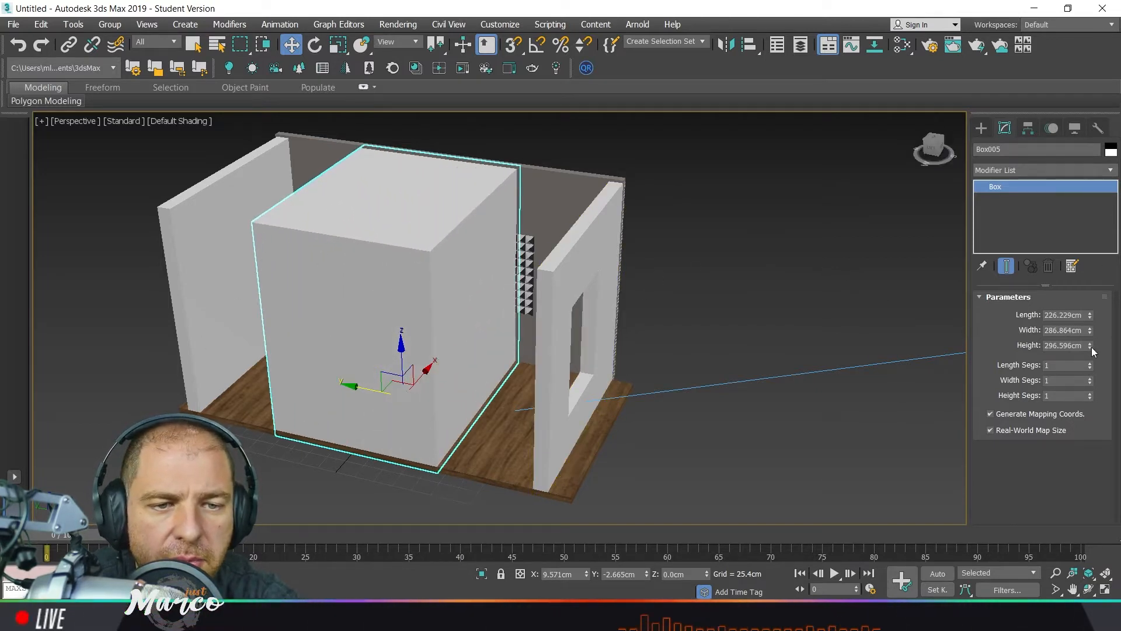
left_click_drag(1089, 345, 1102, 400)
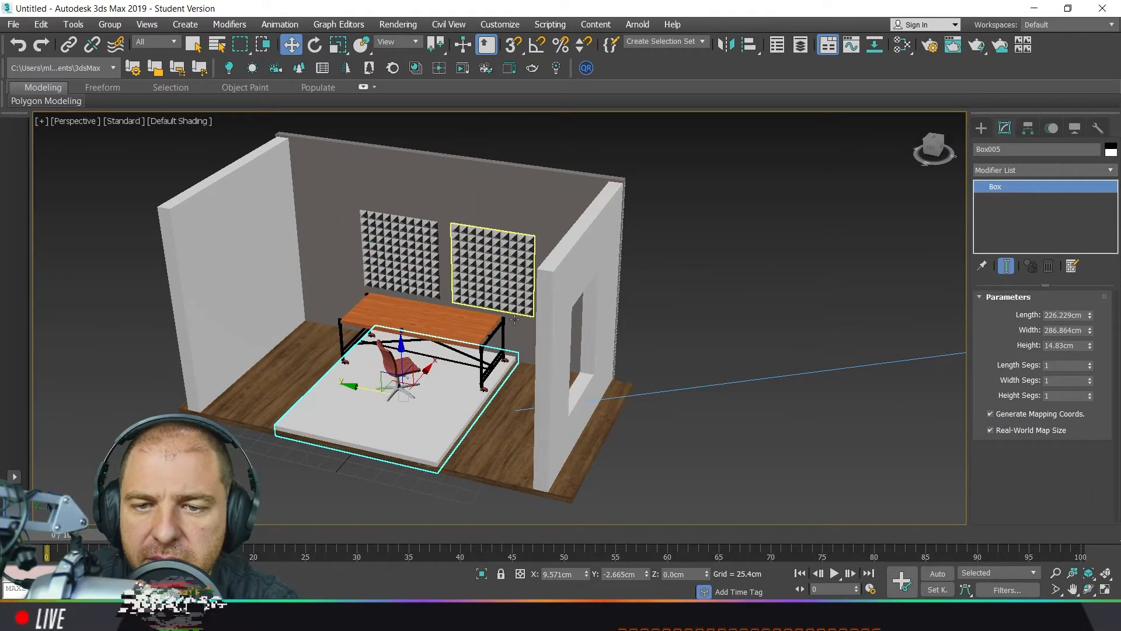
Raise the slab to the top of the walls at Z 277.299 cm and set its length to 502.229 cm to form the ceiling
left_click_drag(402, 357, 397, 178)
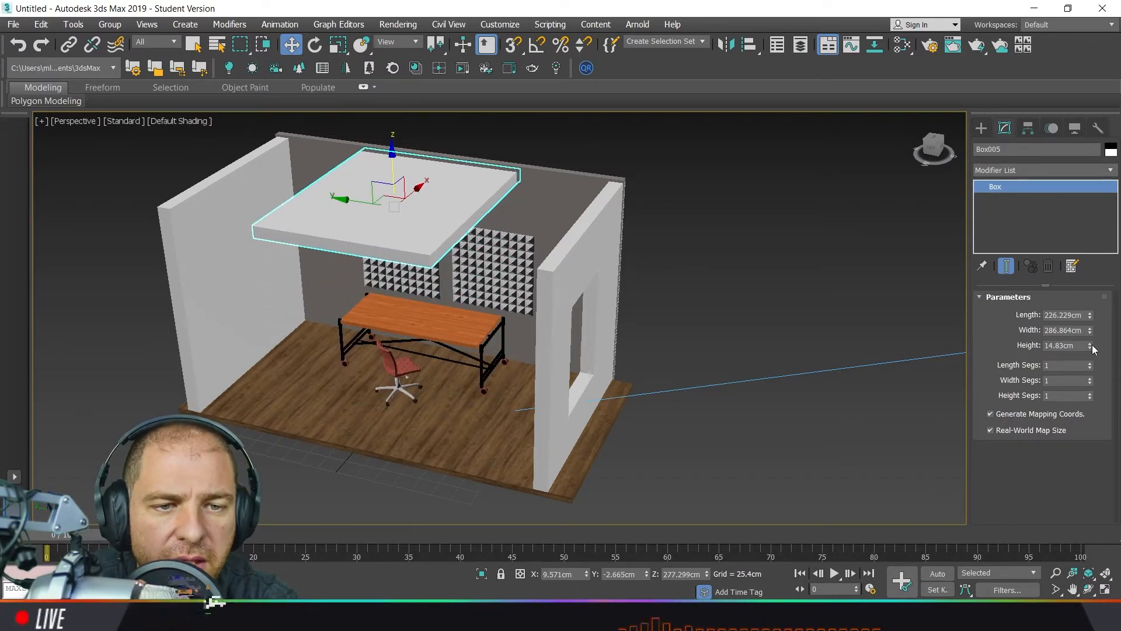
left_click_drag(1090, 317, 1094, 244)
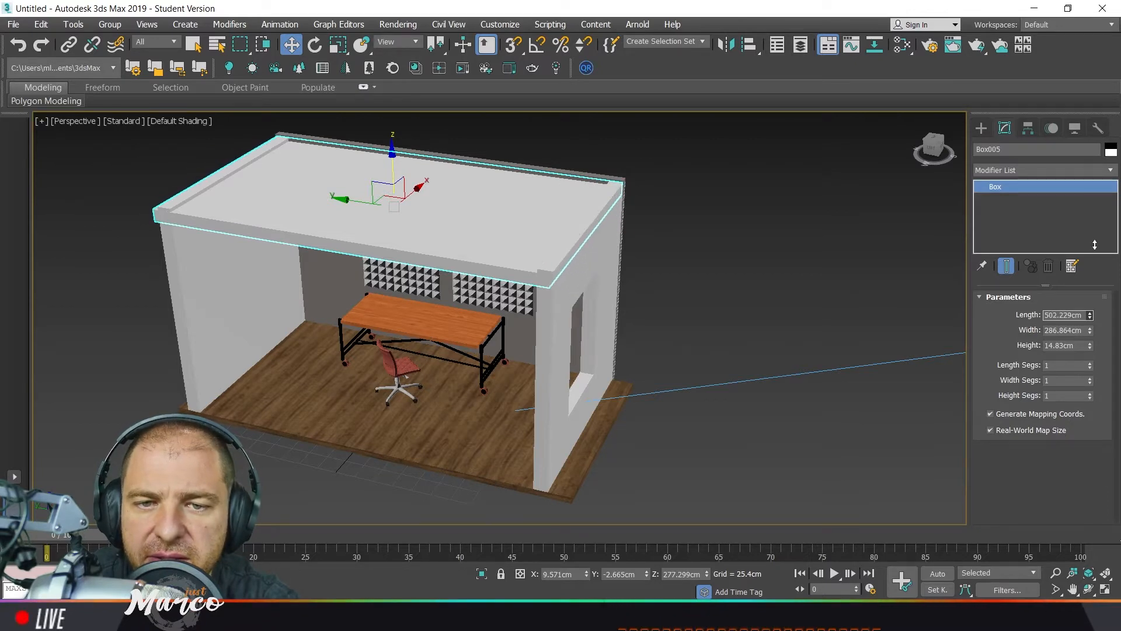
mouse_move(596, 337)
middle_mouse_down("alt")
mouse_move(593, 309)
mouse_move(605, 303)
mouse_move(601, 332)
middle_mouse_up("alt")
scroll(602, 331, "up", 4)
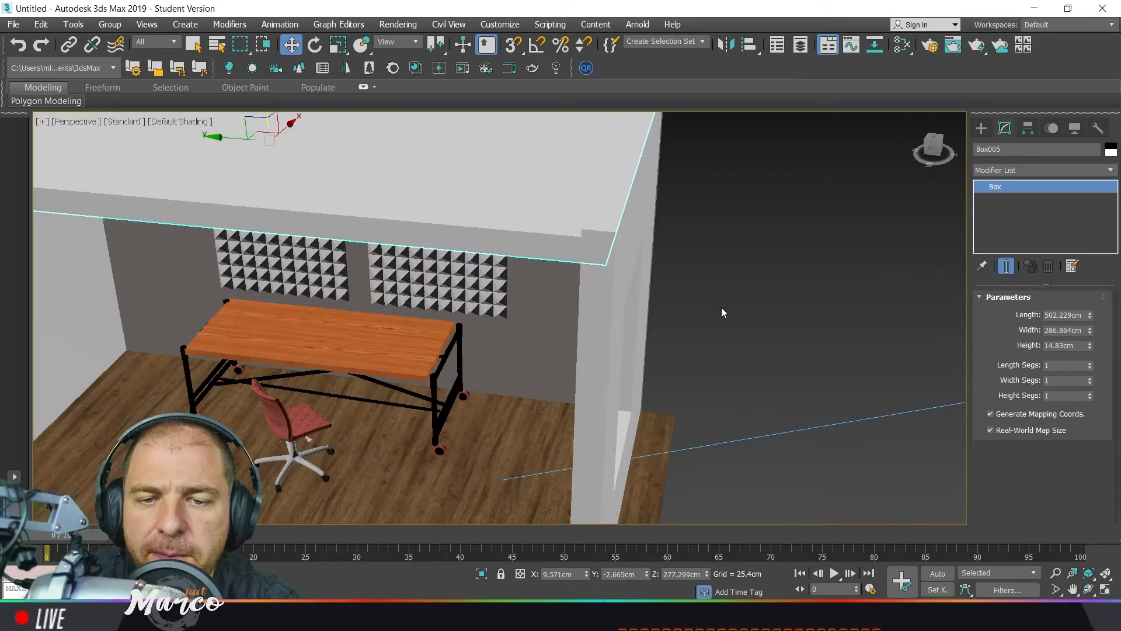
Place a sphere-shaped Corona Light with a radius of about 23 cm on the floor between the solid side wall and the desk
scroll(661, 264, "down", 6)
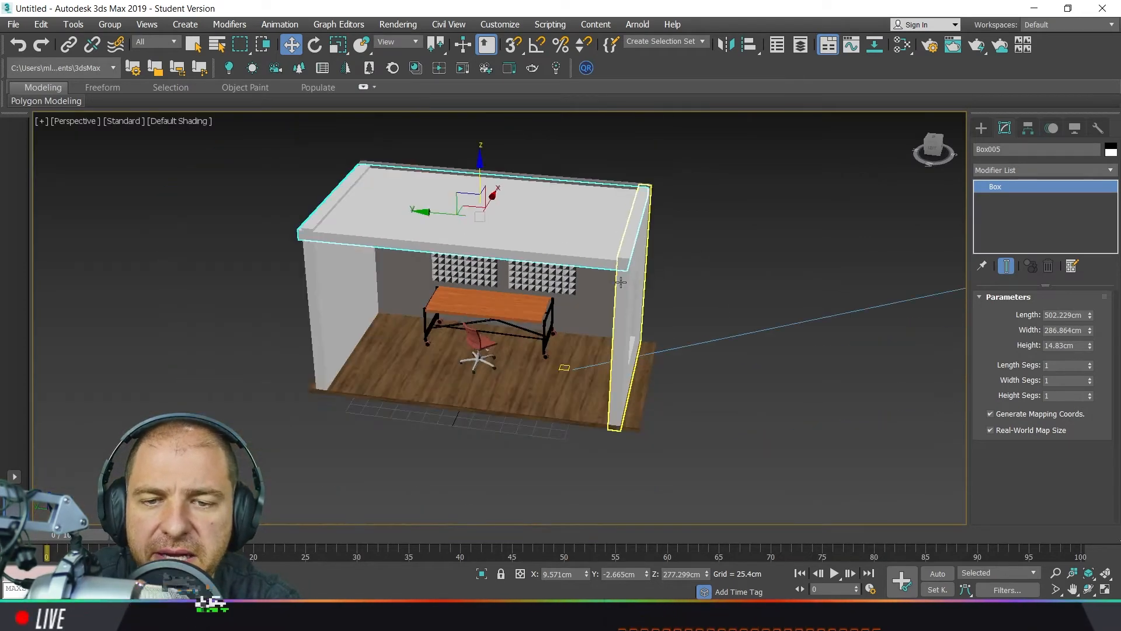
middle_click_drag(718, 312, 571, 321)
scroll(566, 321, "down", 3)
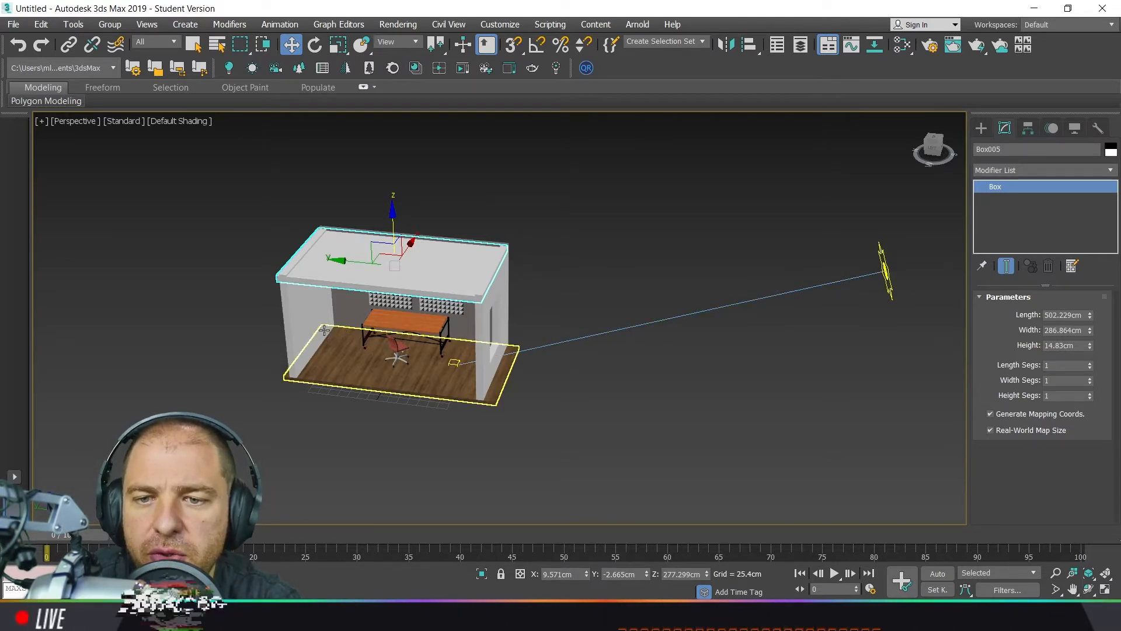
left_click(229, 68)
middle_click_drag(383, 357, 421, 356, "alt")
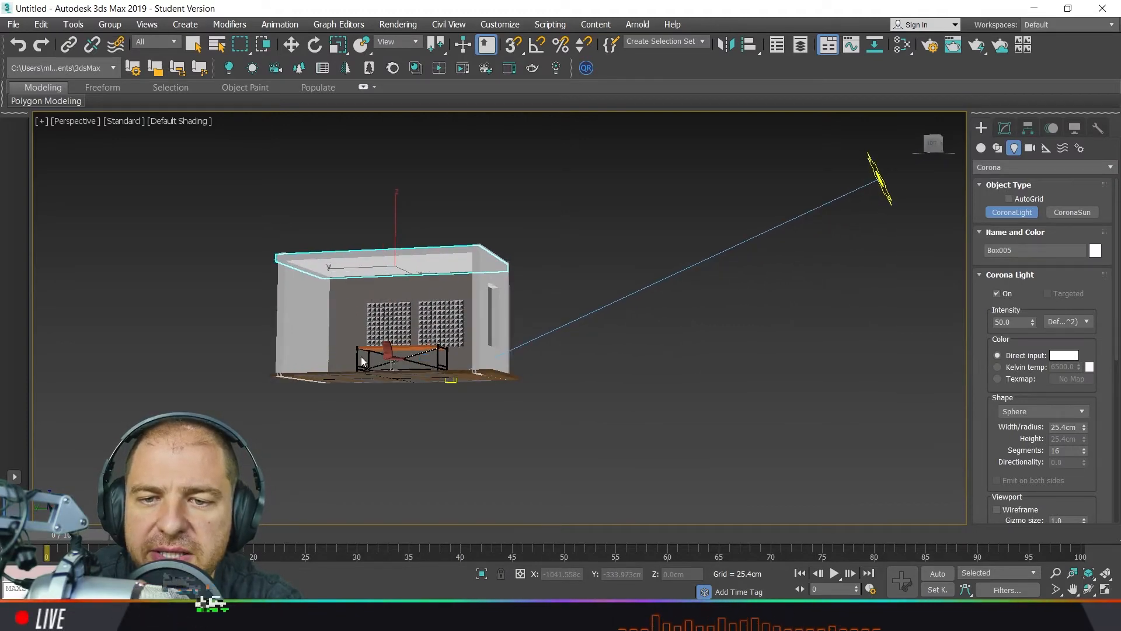
scroll(362, 360, "up", 5)
middle_click_drag(413, 400, 470, 431, "alt")
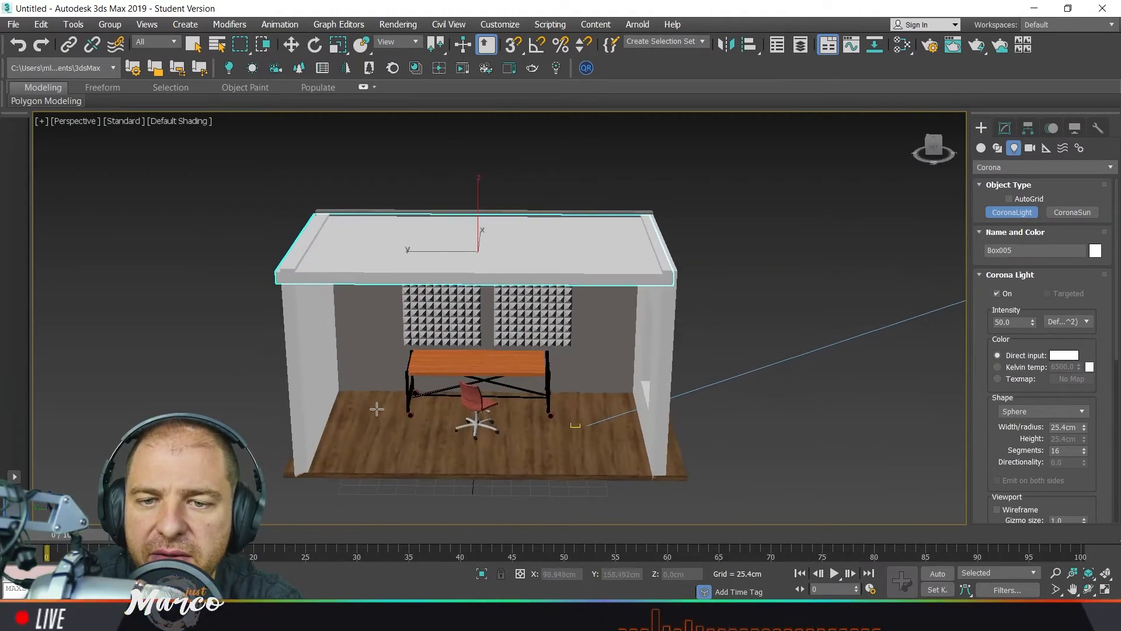
scroll(377, 409, "up", 5)
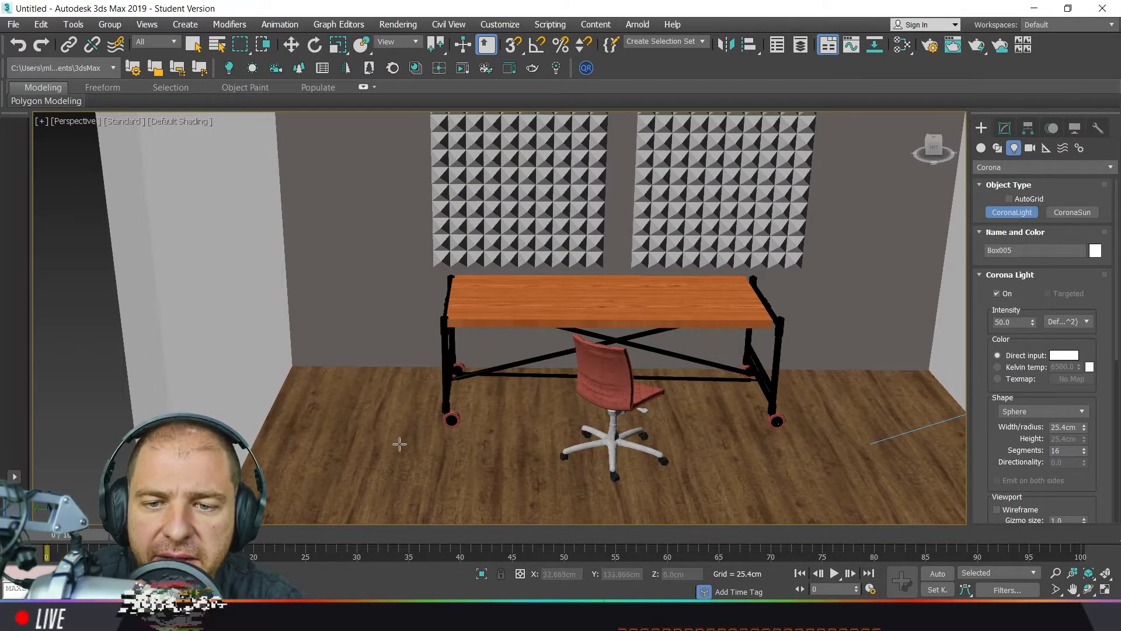
left_click_drag(389, 468, 412, 482)
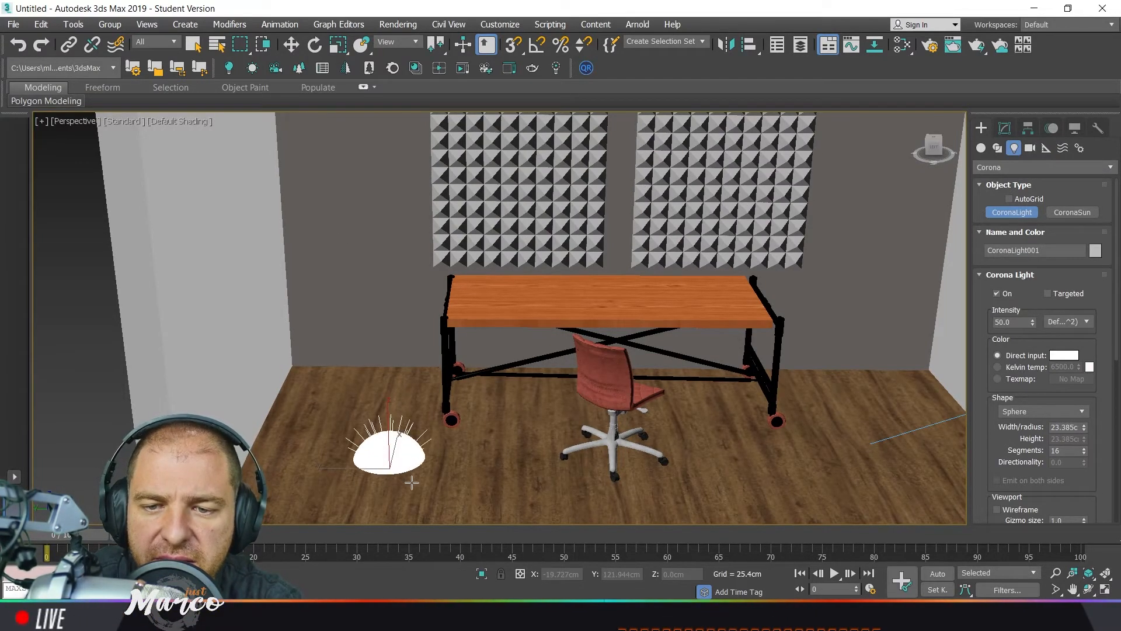
Raise the sphere light to about Z 223.7 cm and move it to about Y 8.6 cm, near the foam panels
key("w")
left_click_drag(389, 426, 388, 203)
middle_click_drag(388, 203, 445, 323, "alt")
left_click_drag(401, 377, 559, 204)
middle_click_drag(560, 204, 611, 268, "alt")
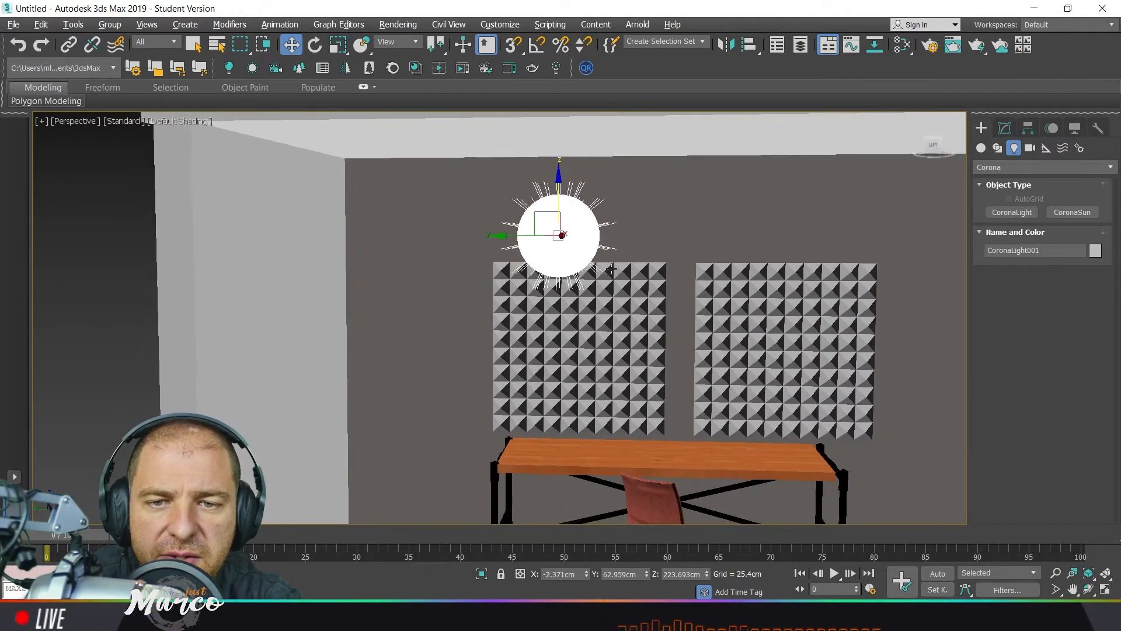
left_click_drag(539, 242, 634, 262)
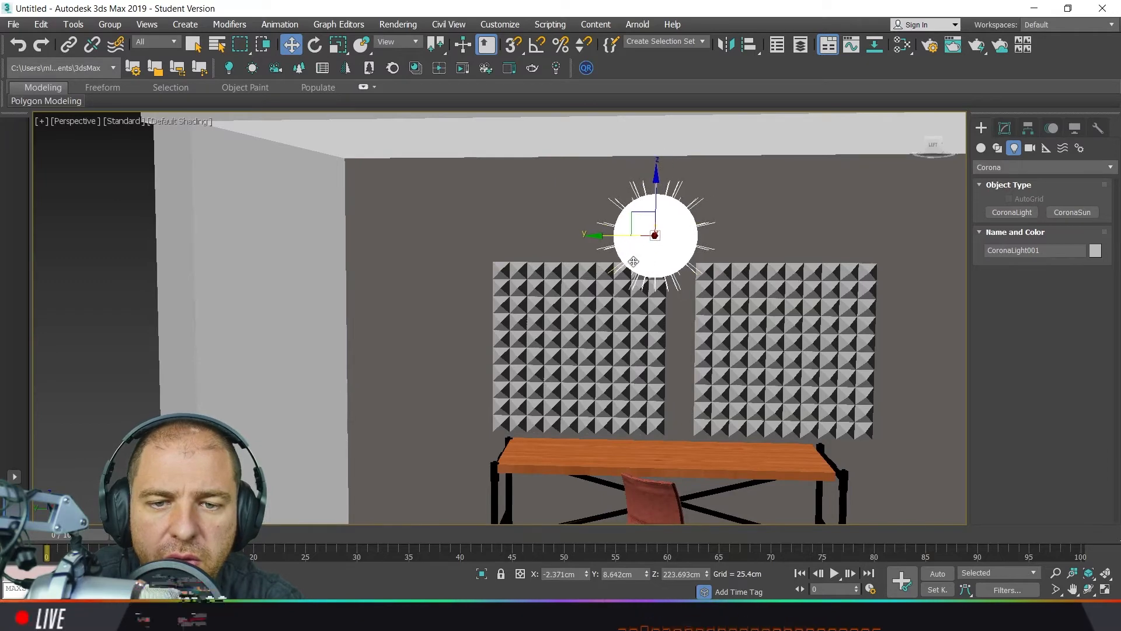
middle_click_drag(629, 320, 639, 372, "alt")
middle_click_drag(764, 327, 734, 368, "alt")
Place a second sphere-shaped Corona Light with a radius of about 26 cm beside the desk and raise it to about Z 36.6 cm
left_click(230, 69)
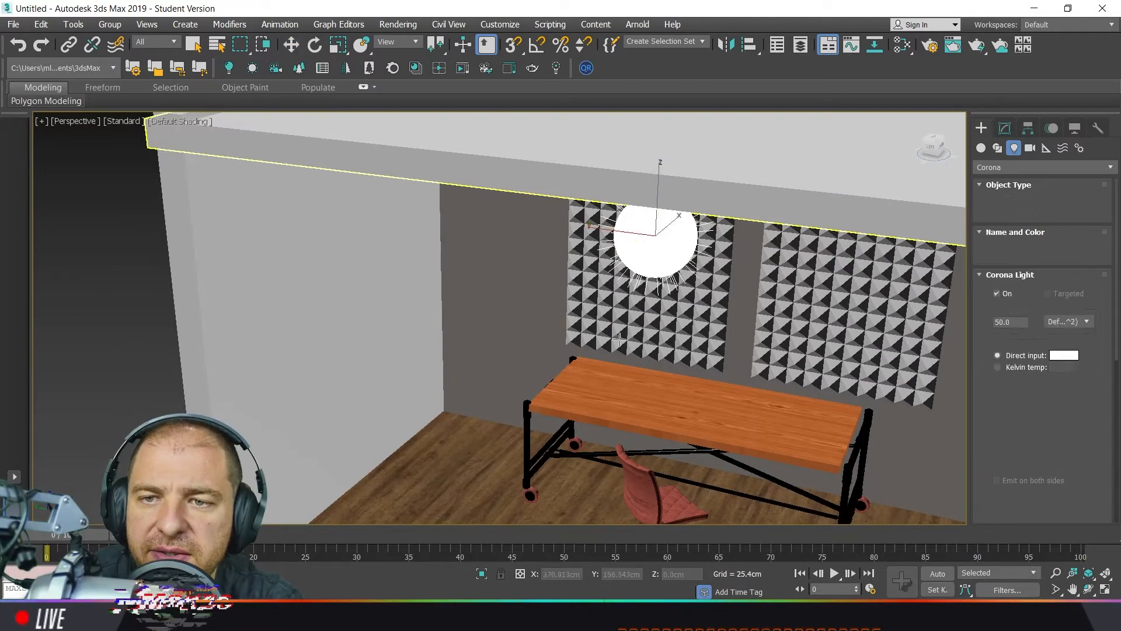
middle_click_drag(651, 367, 631, 245)
left_click_drag(489, 441, 528, 451)
right_click(496, 409)
left_click_drag(488, 390, 488, 338)
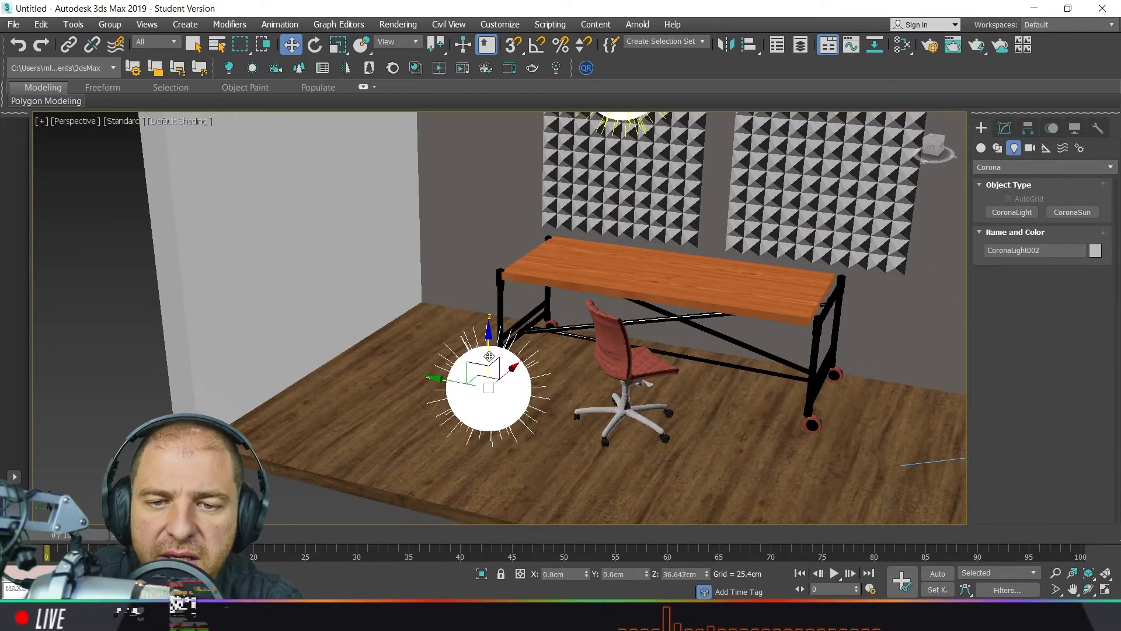
Change the second light's shape to Rectangle, about 12.9 cm wide and 165.4 cm high, and raise it to about Z 55.4 cm
left_click(1005, 129)
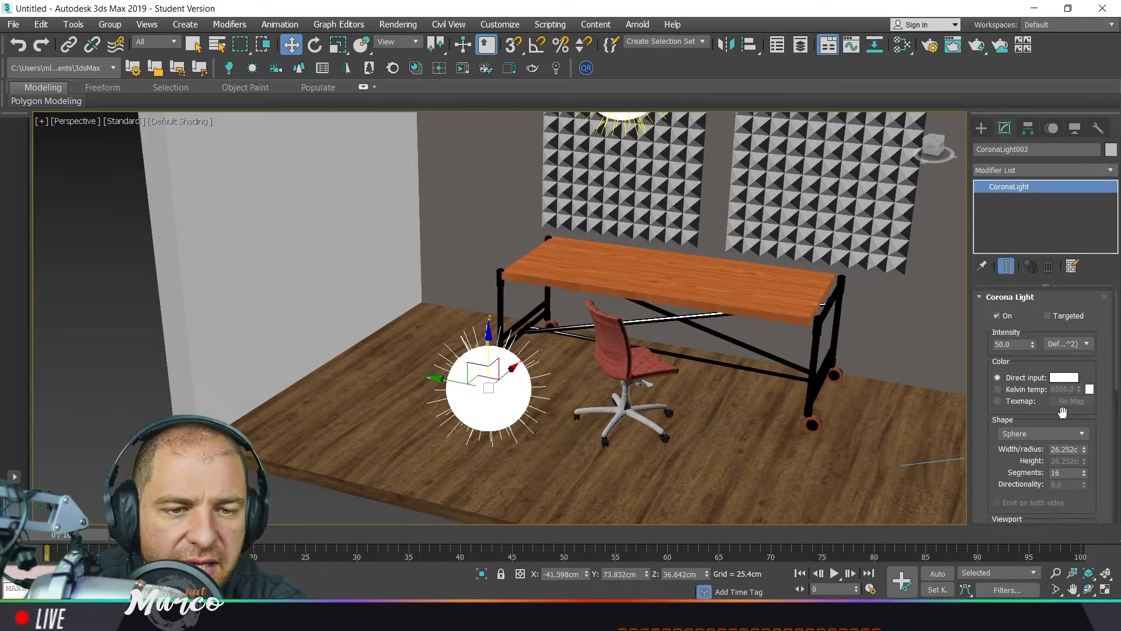
left_click(1081, 432)
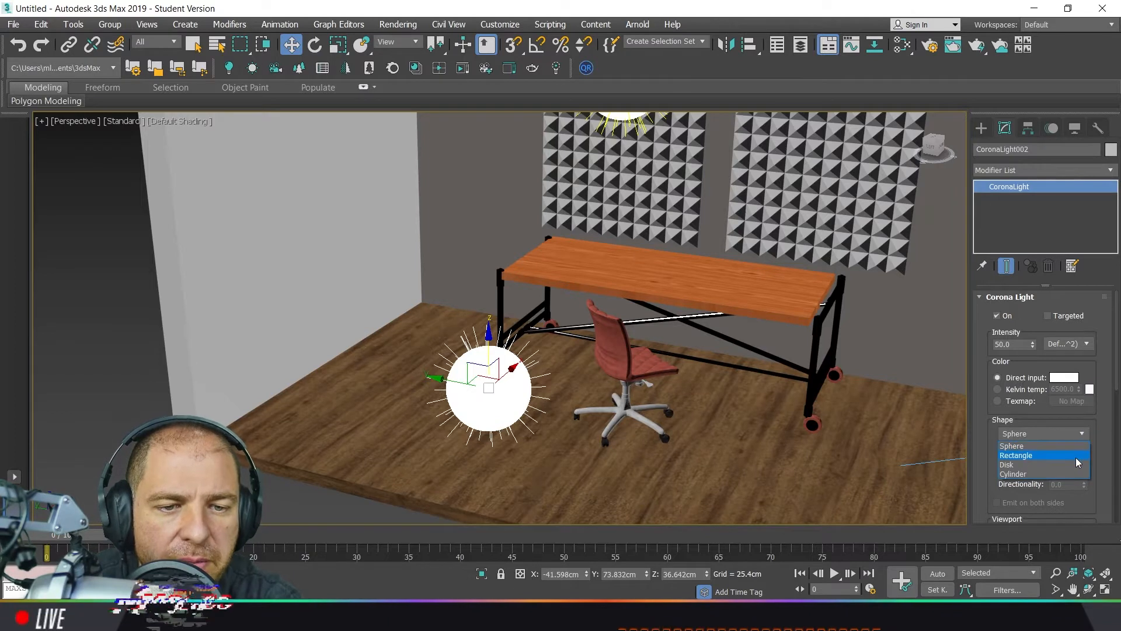
left_click(1075, 458)
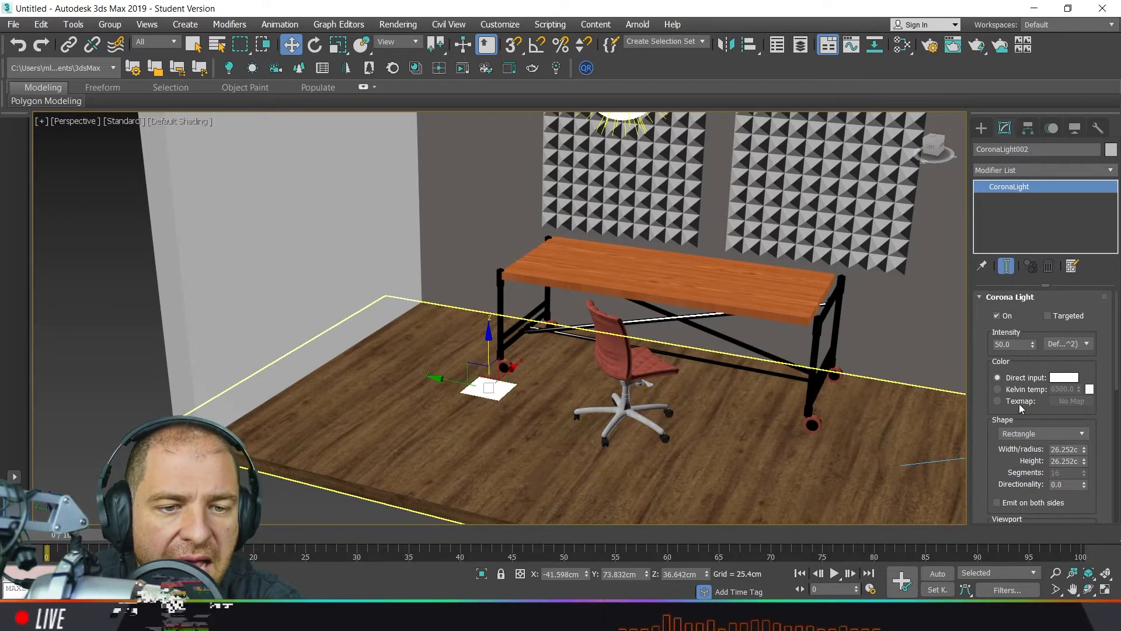
scroll(992, 403, "down", 2)
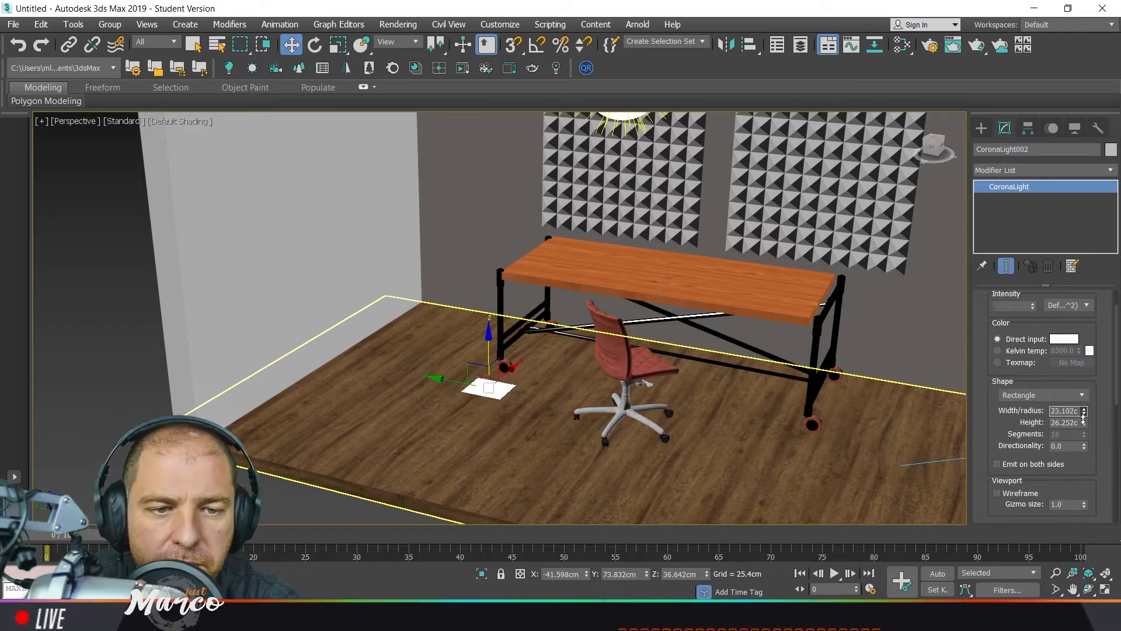
left_click_drag(1081, 434, 1082, 442)
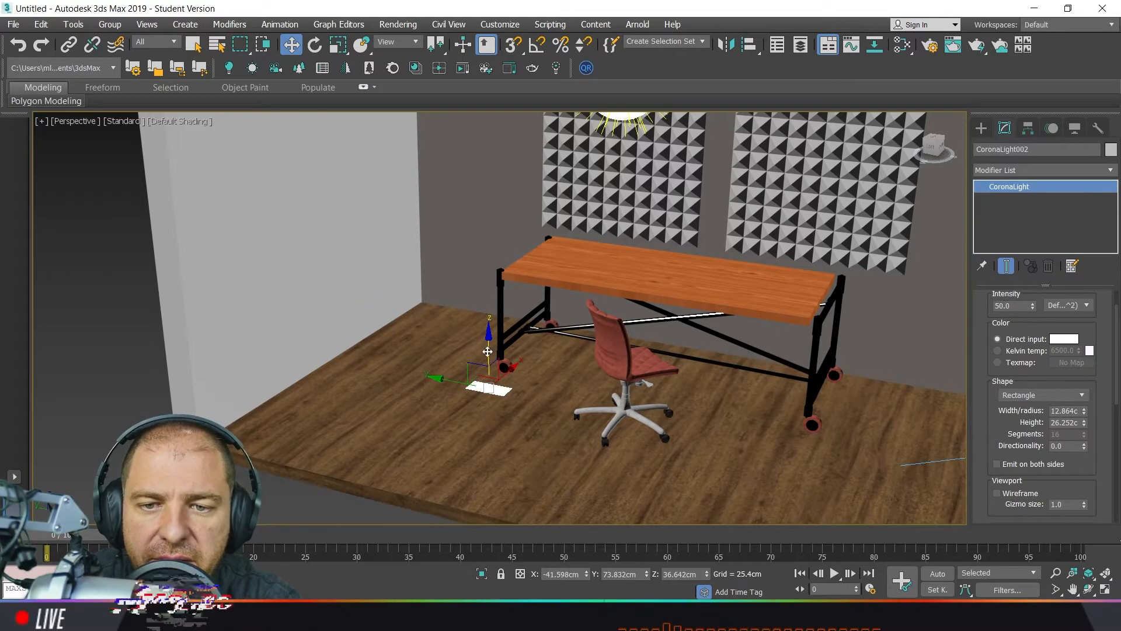
left_click_drag(486, 351, 485, 323)
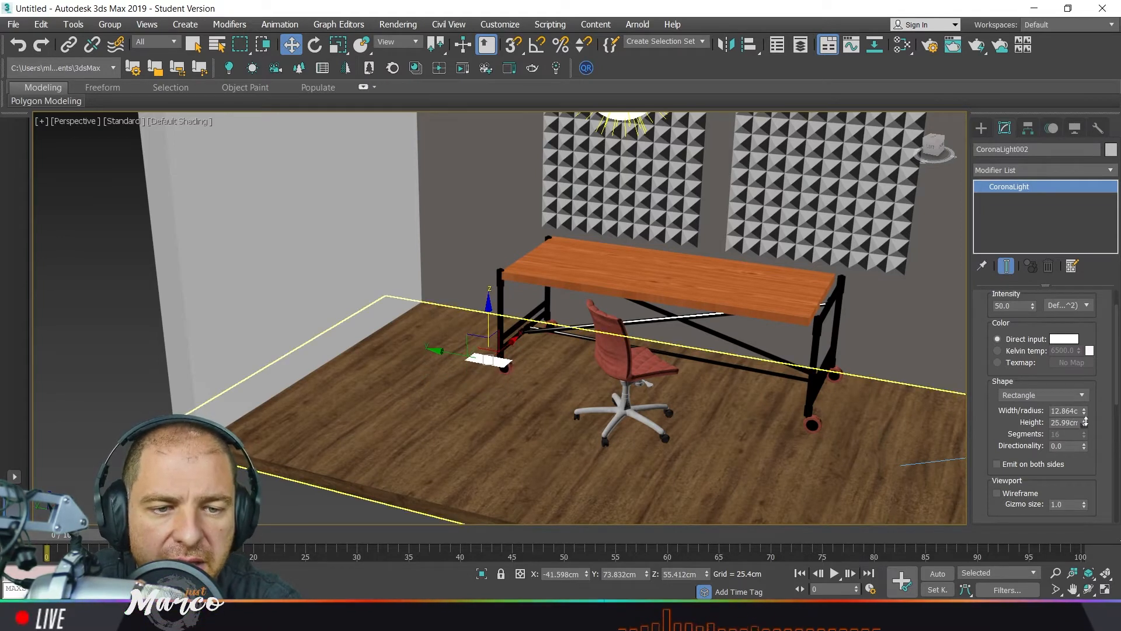
left_click_drag(1088, 304, 1116, 156)
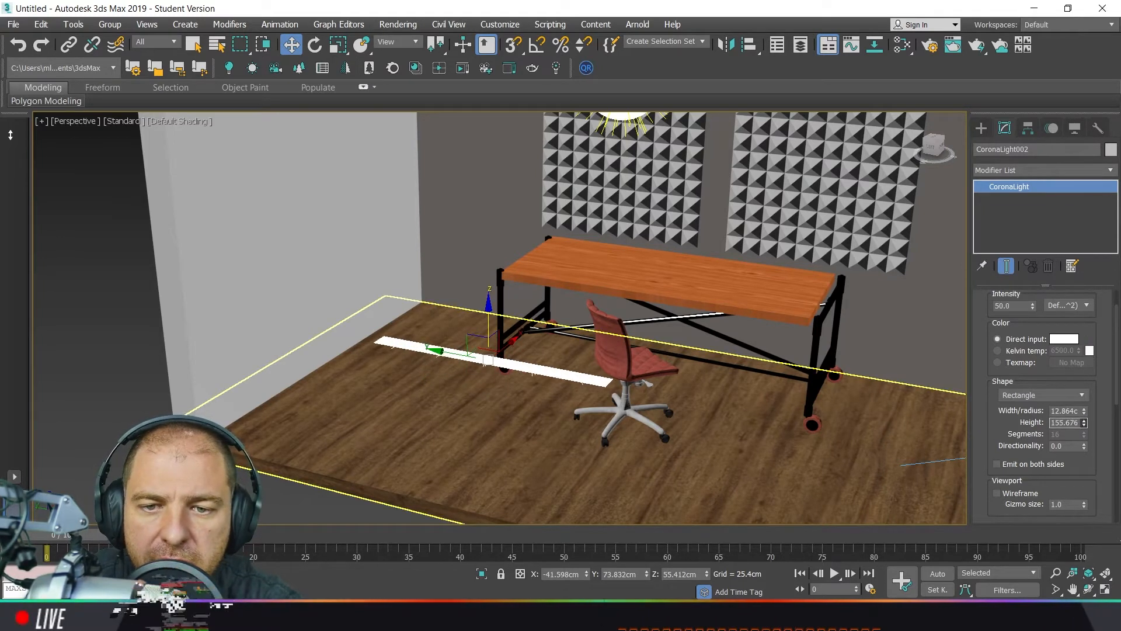
Move the rectangular light under the desk to about X 98.4 cm and Y -5.9 cm
middle_click_drag(375, 275, 499, 341, "alt")
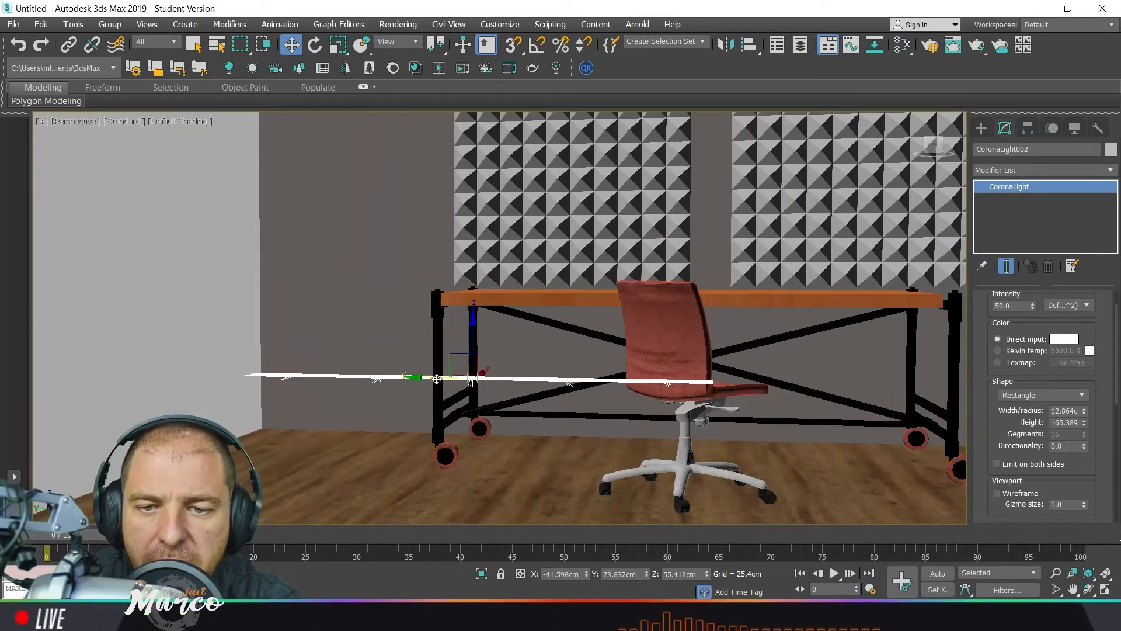
left_click_drag(440, 387, 659, 390)
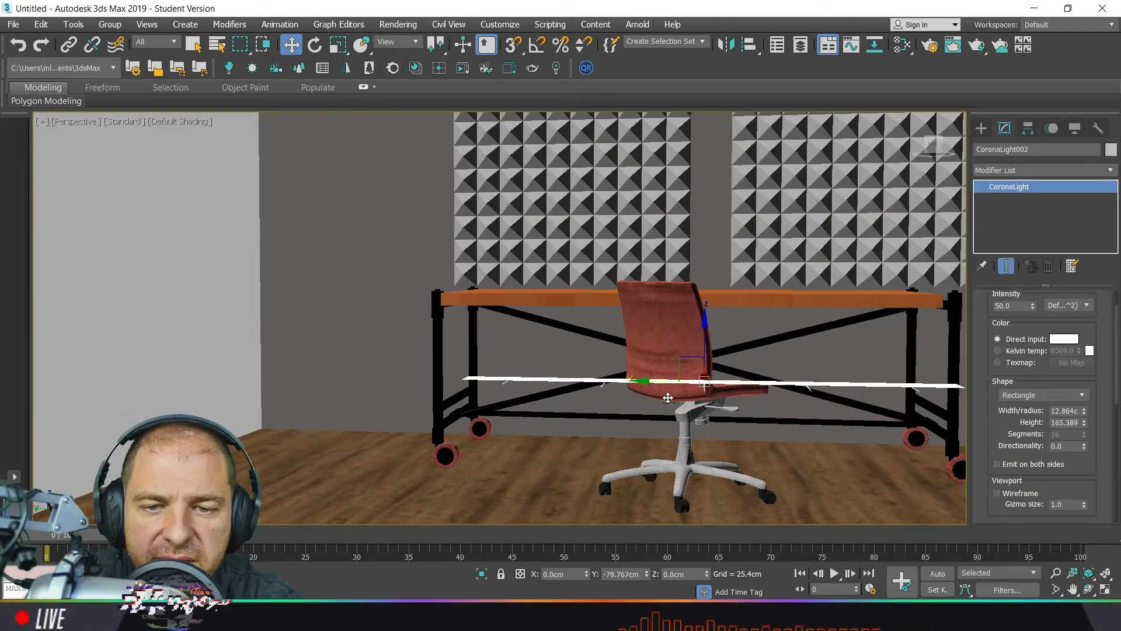
middle_click_drag(660, 390, 631, 434, "alt")
scroll(750, 403, "up", 2)
middle_click_drag(751, 403, 625, 369)
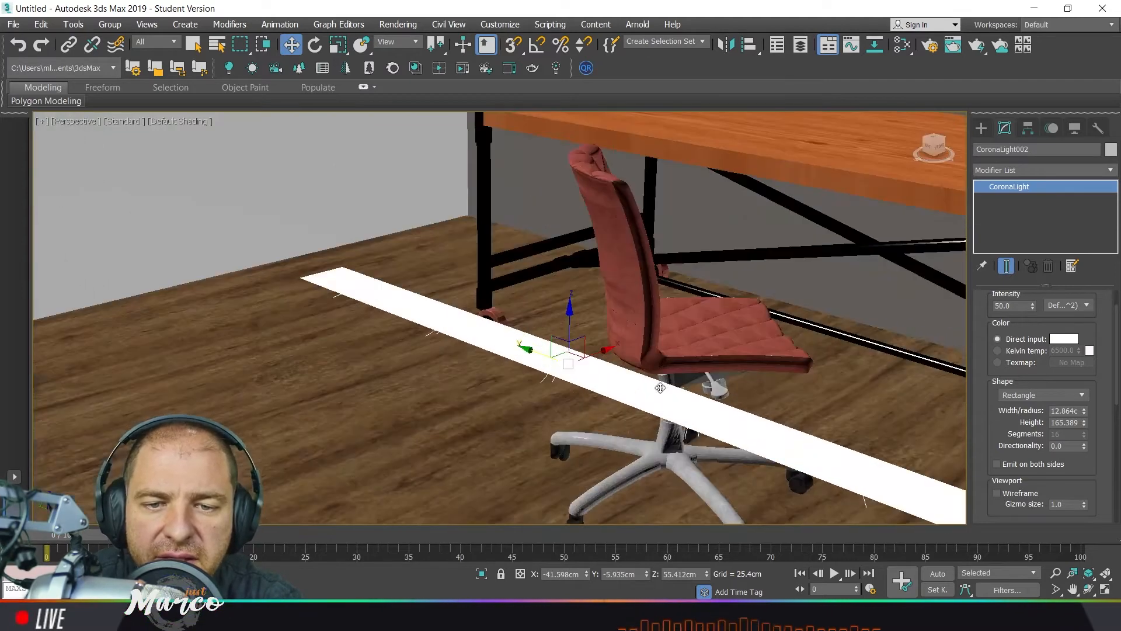
left_click_drag(604, 350, 950, 181)
Raise the rectangular light to the underside of the desktop at about Z 76.3 cm and centre it at about Y 0.1 cm
middle_click_drag(546, 298, 380, 397, "alt")
scroll(381, 398, "up", 4)
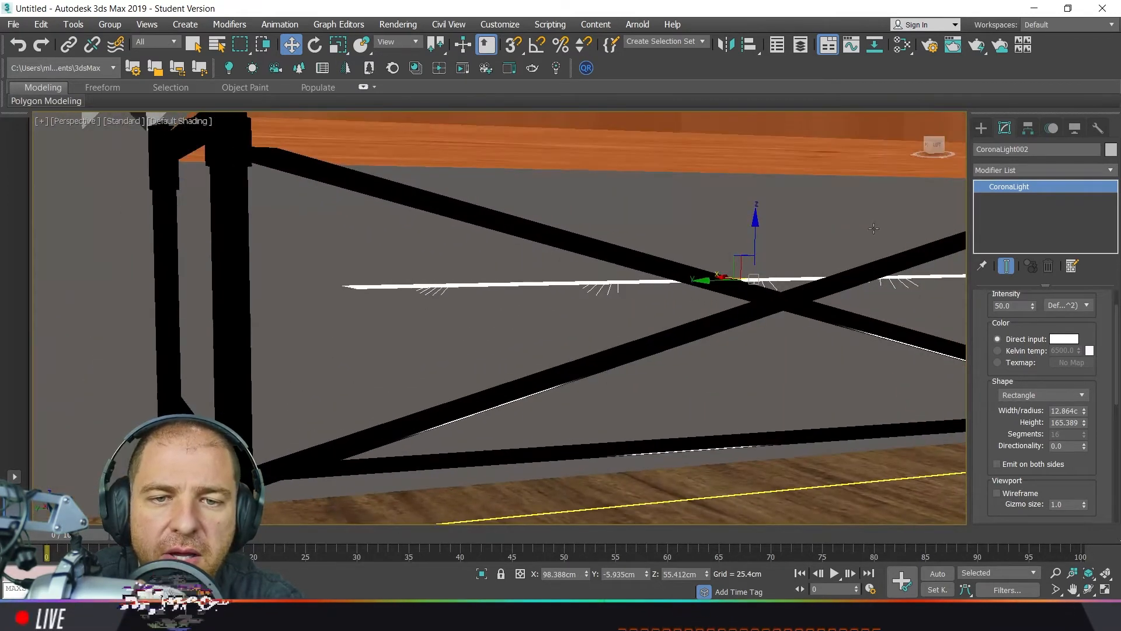
left_click_drag(759, 241, 755, 141)
scroll(737, 277, "down", 3)
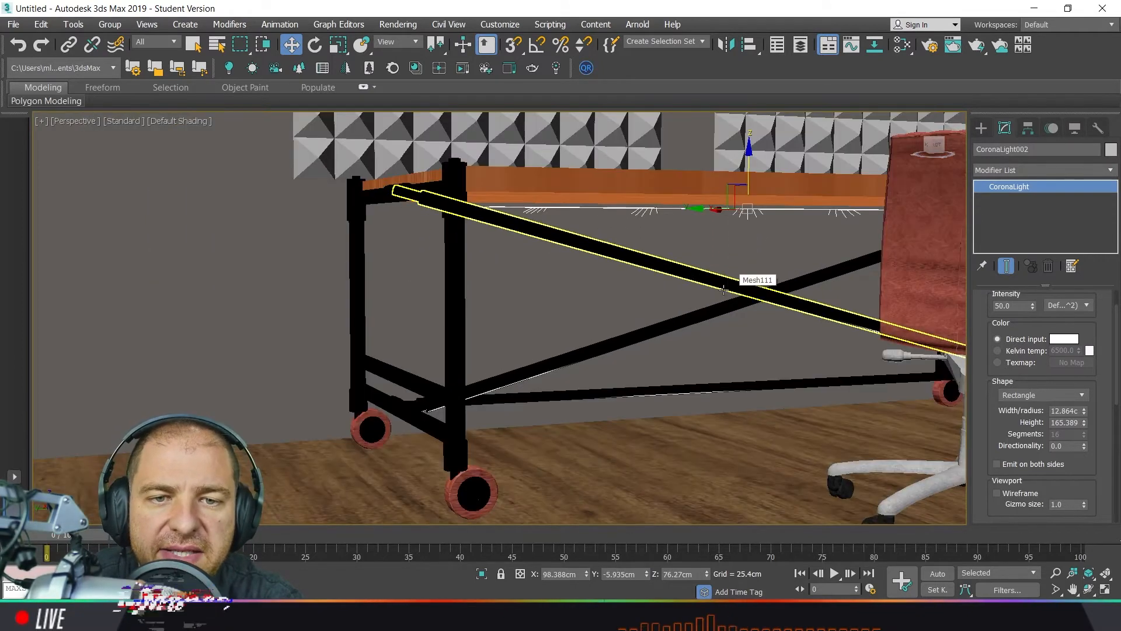
middle_click_drag(737, 277, 721, 323, "alt")
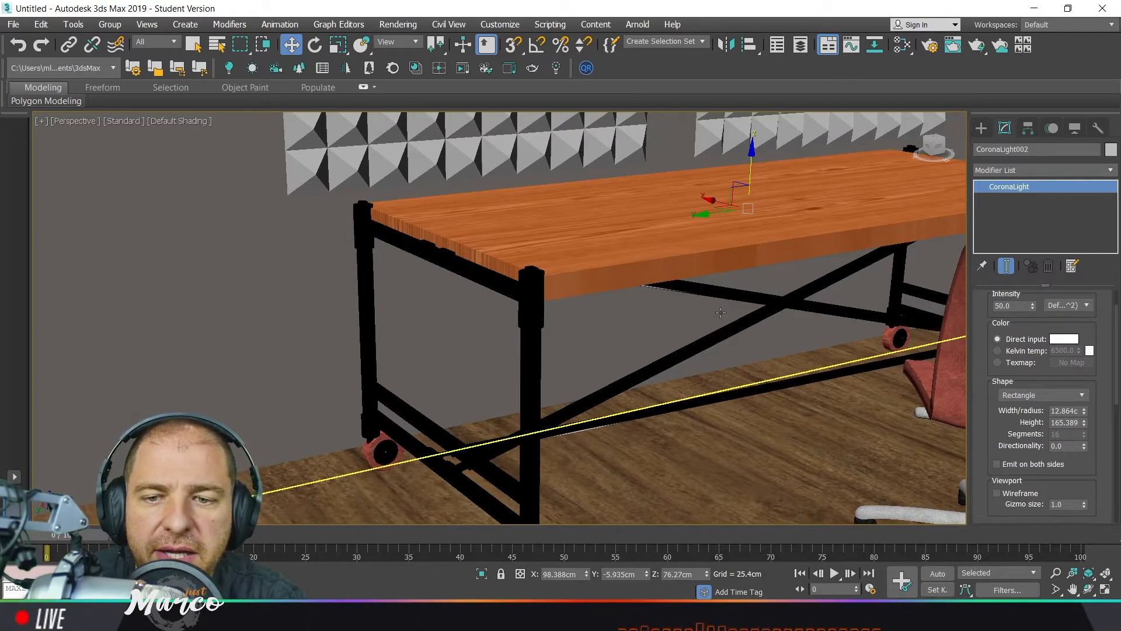
middle_click_drag(714, 315, 741, 244, "alt")
left_click_drag(719, 211, 701, 212)
scroll(621, 299, "down", 5)
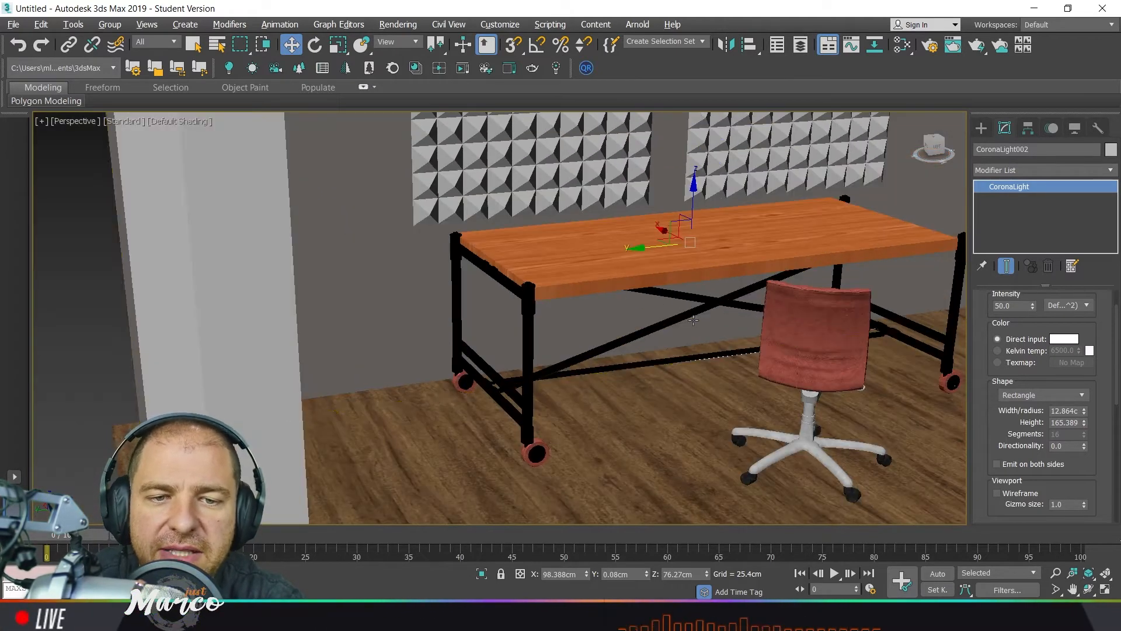
middle_click_drag(625, 301, 652, 314, "alt")
scroll(651, 313, "up", 3)
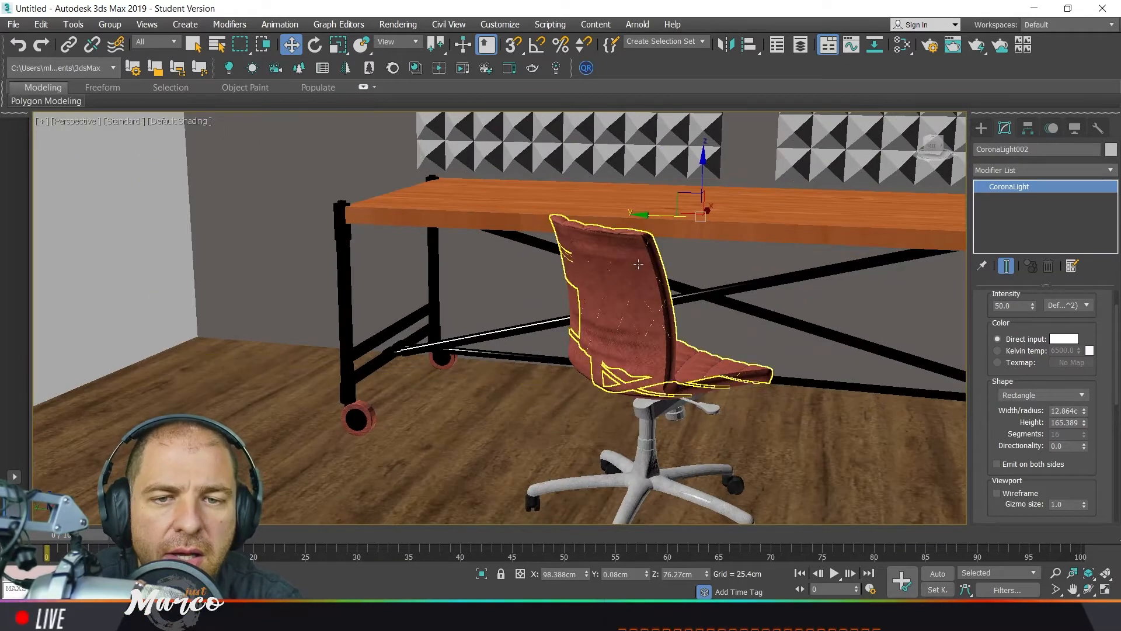
scroll(659, 313, "down", 3)
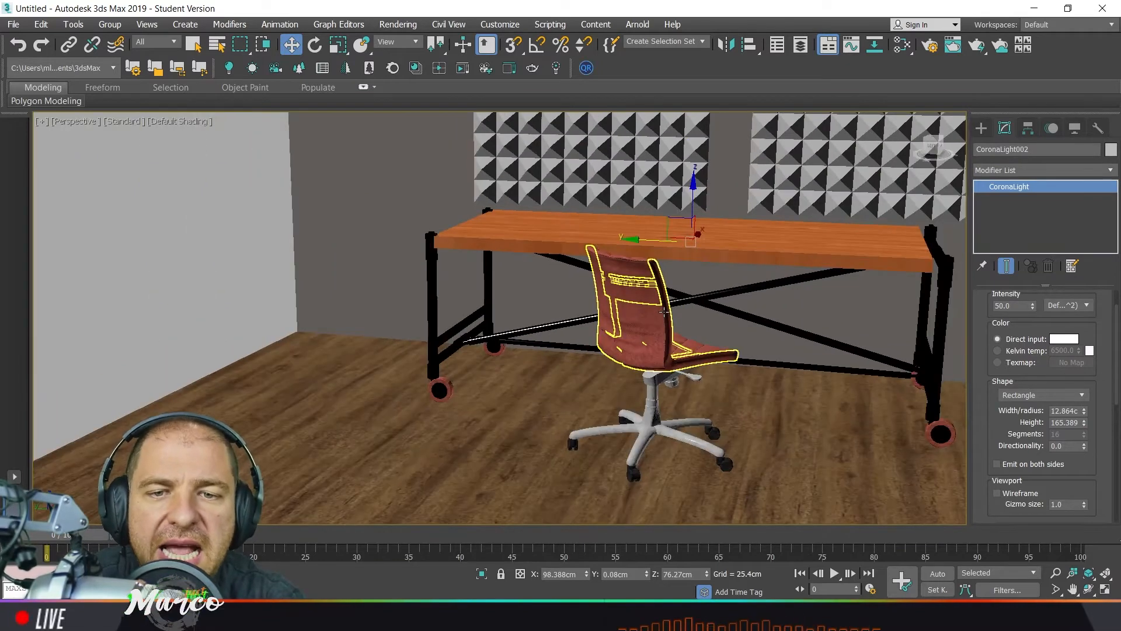
Create a flat cylinder about 17.5 cm in radius and 1.6 cm high on the ground in front of the room's open side
left_click(982, 129)
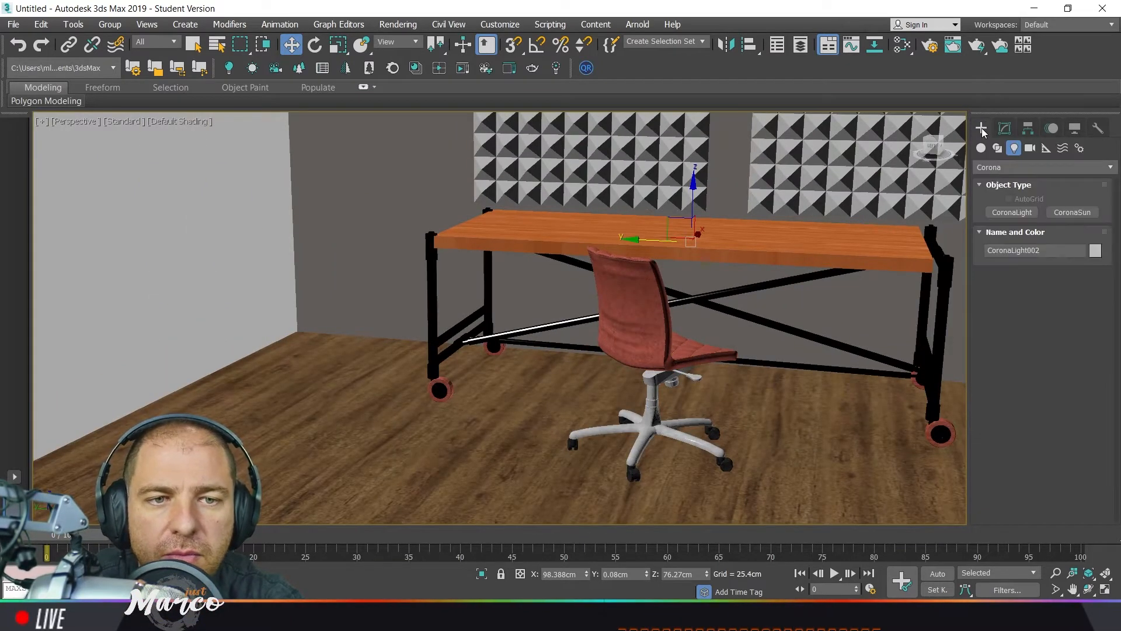
left_click(981, 149)
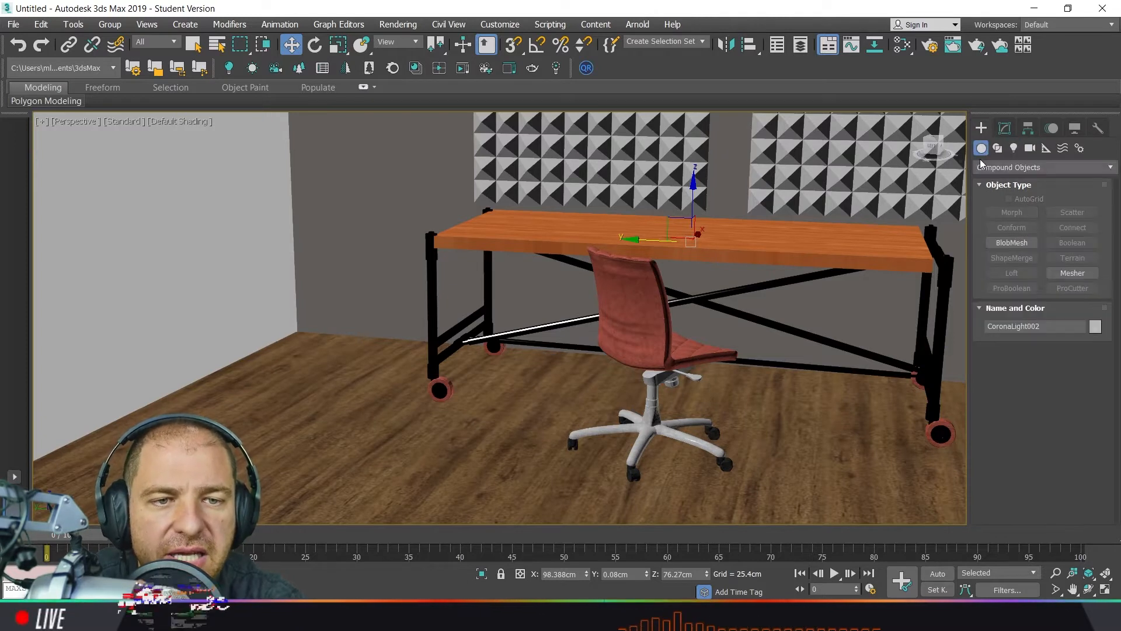
left_click(984, 168)
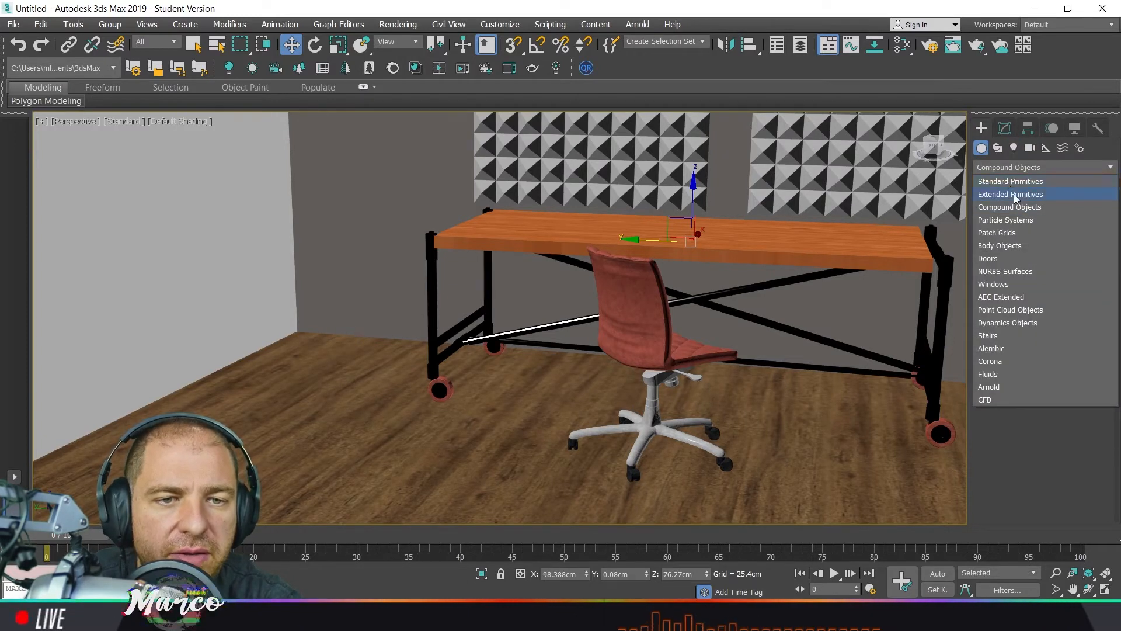
left_click(1015, 182)
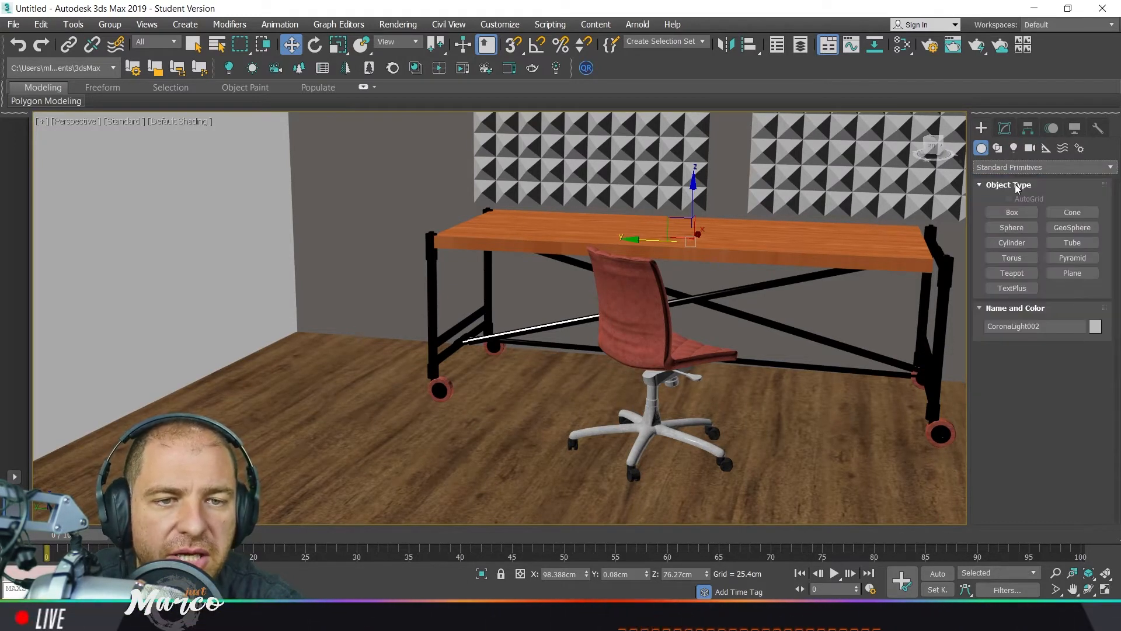
left_click(1023, 247)
middle_click_drag(647, 388, 592, 347)
scroll(533, 327, "down", 5)
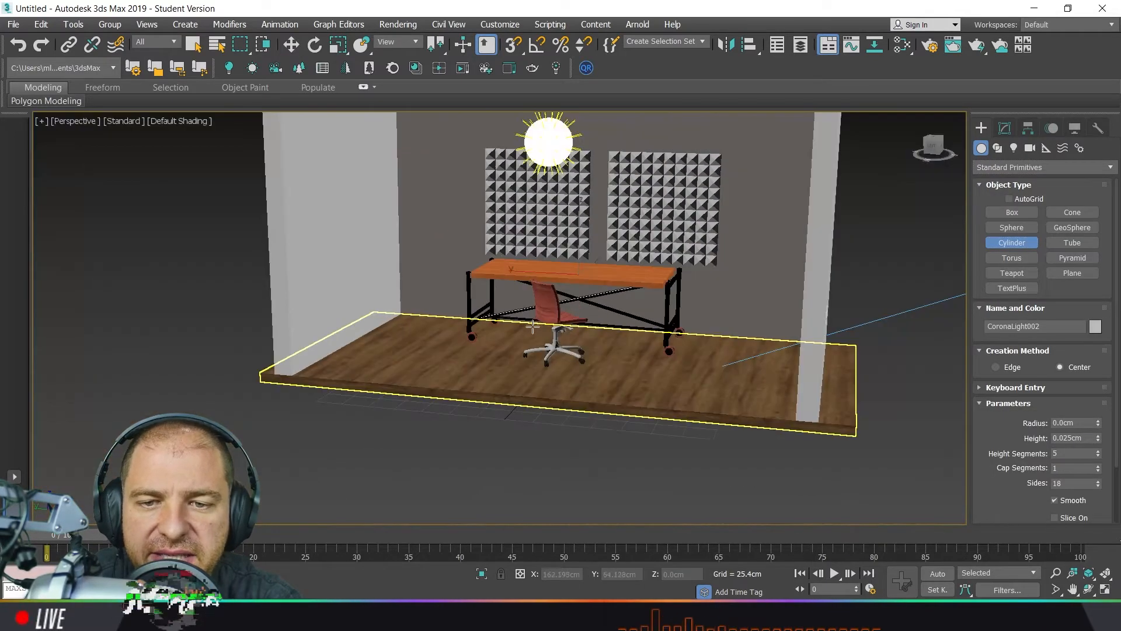
middle_click_drag(620, 408, 637, 445, "alt")
scroll(650, 371, "down", 3)
middle_click_drag(650, 370, 530, 401, "alt")
scroll(531, 402, "up", 5)
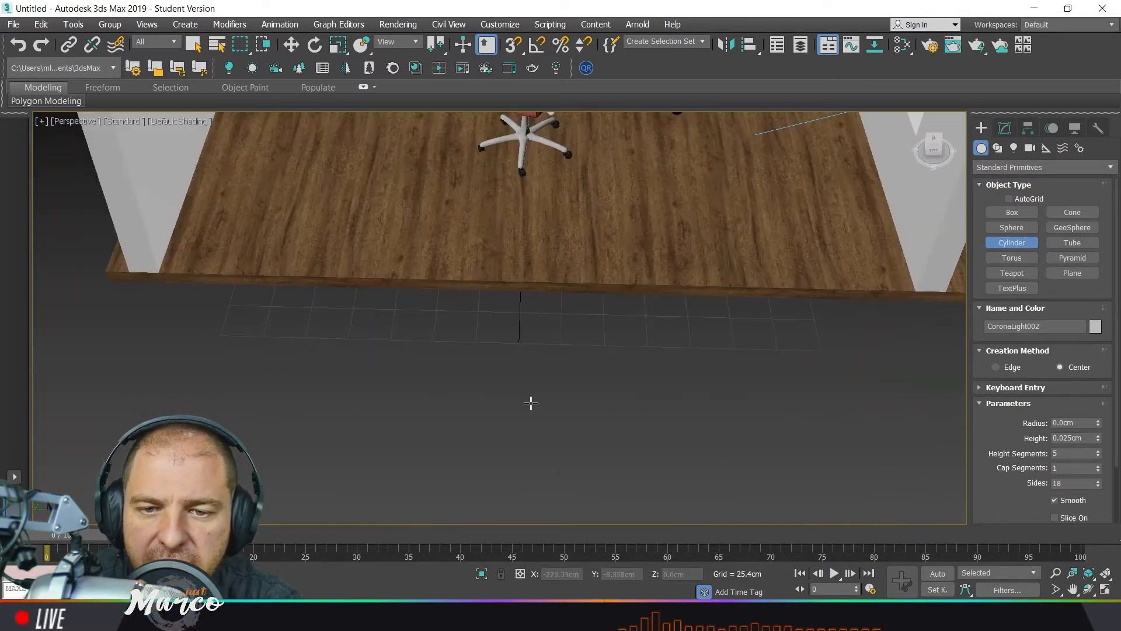
left_click_drag(514, 403, 530, 423)
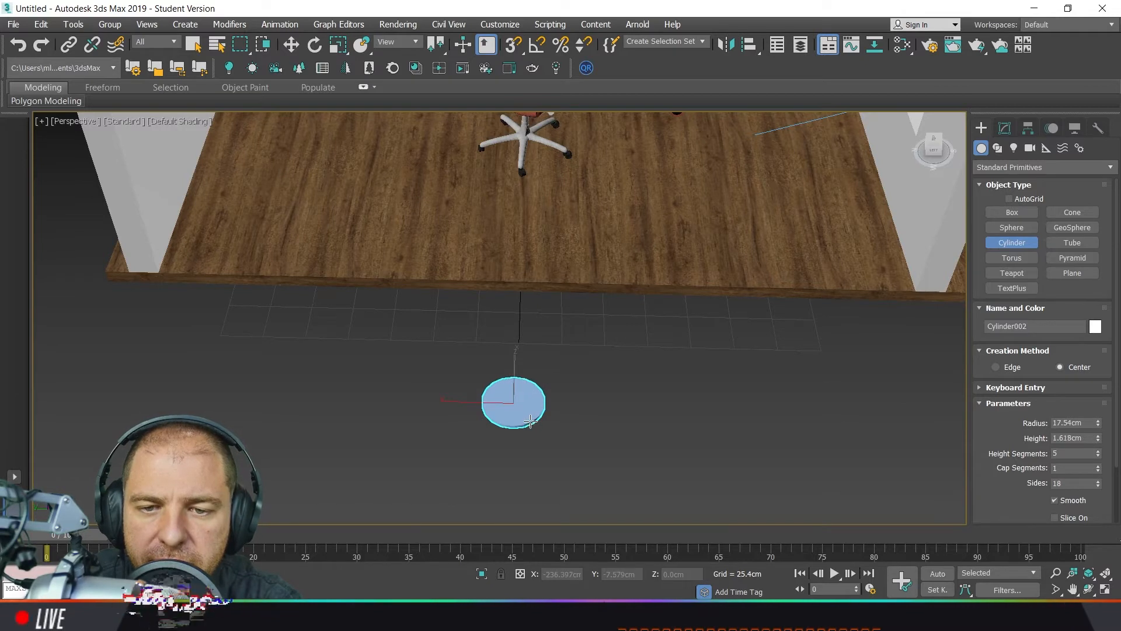
Turn the cylinder into a triangle with 3 sides and 1 height segment, showing edged faces in the viewport
left_click(1005, 132)
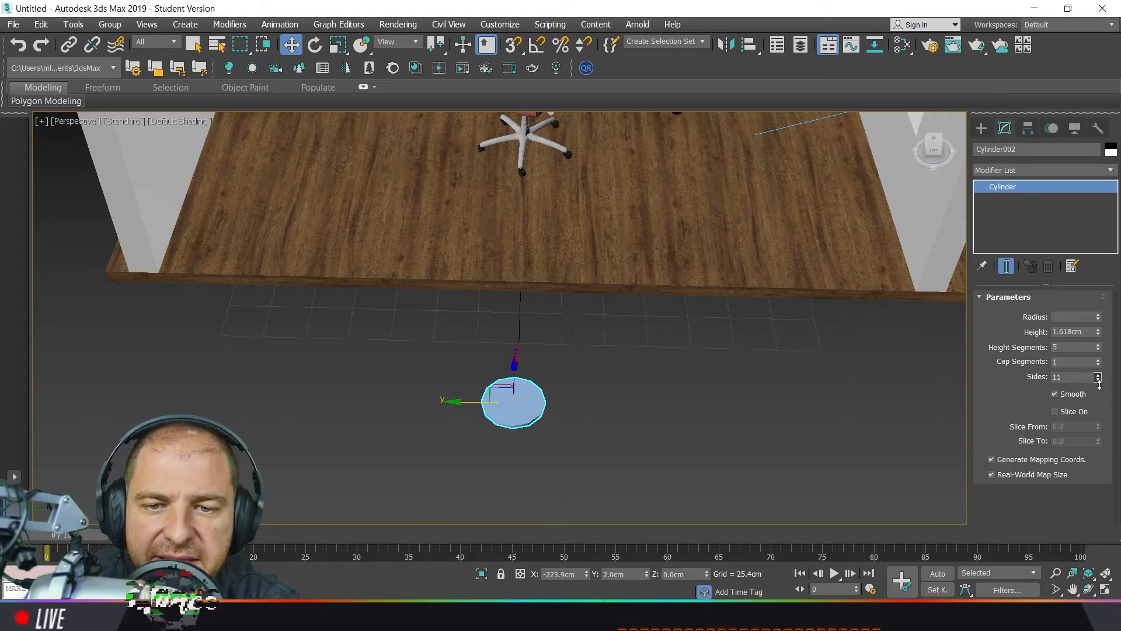
left_click_drag(1099, 382, 1100, 393)
scroll(515, 401, "up", 5)
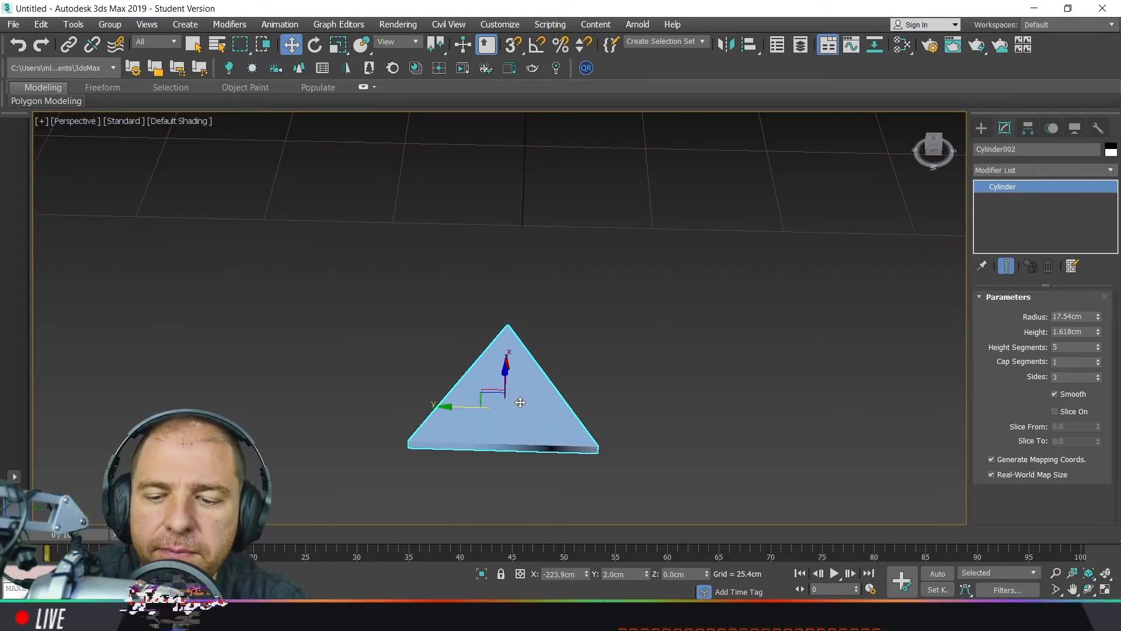
key("F4")
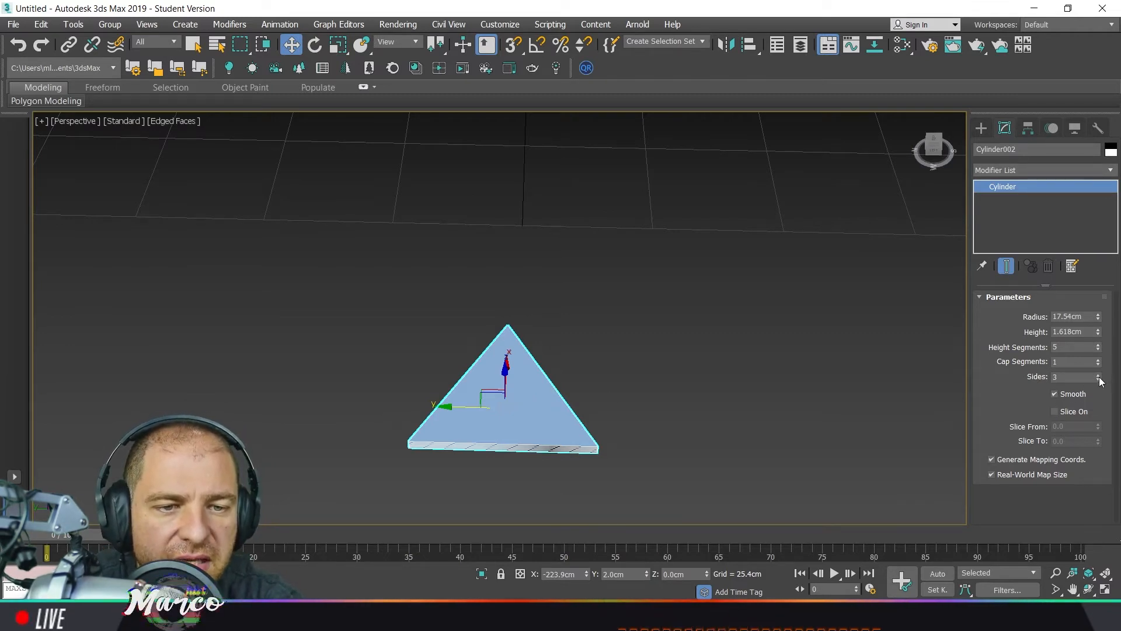
left_click_drag(1100, 351, 1104, 396)
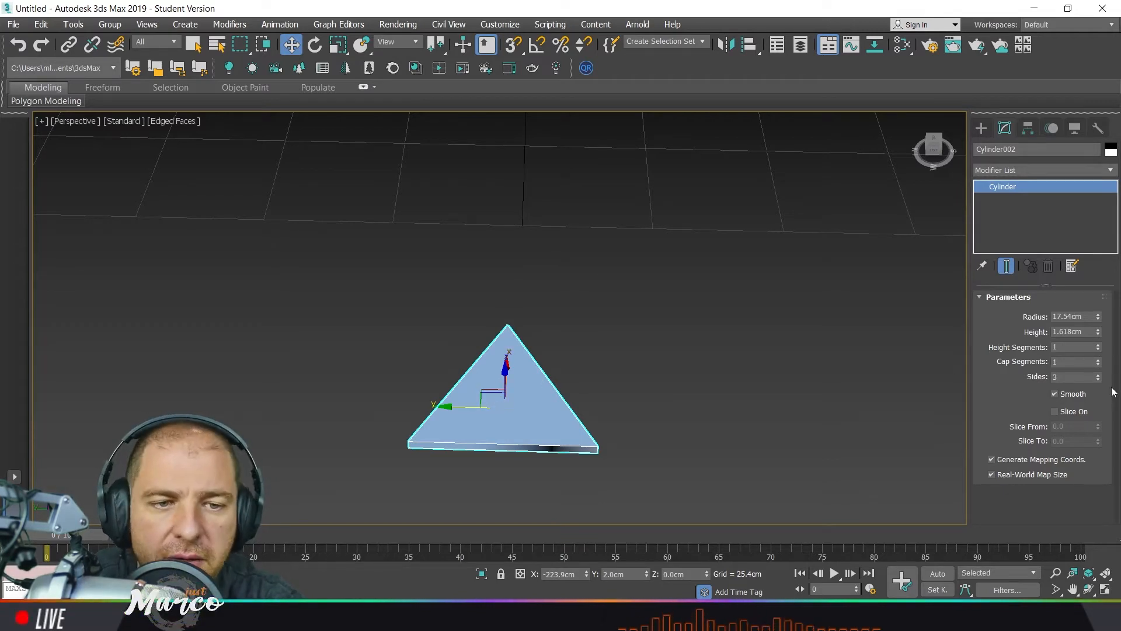
Convert the three-sided cylinder to an Editable Poly
right_click(527, 365)
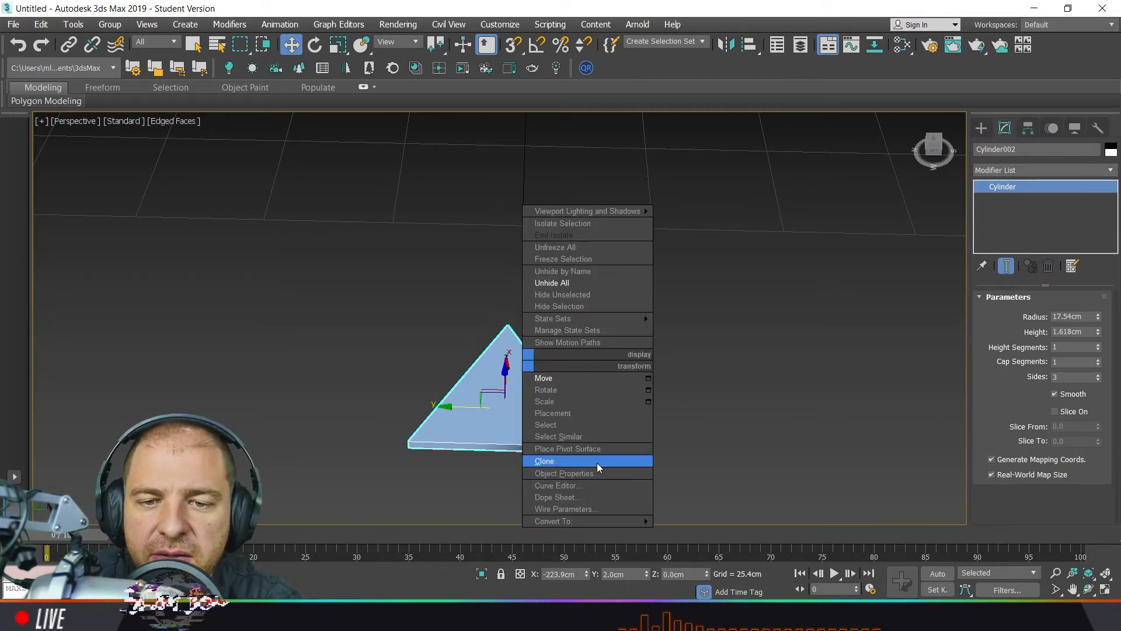
mouse_move(613, 520)
left_click(722, 533)
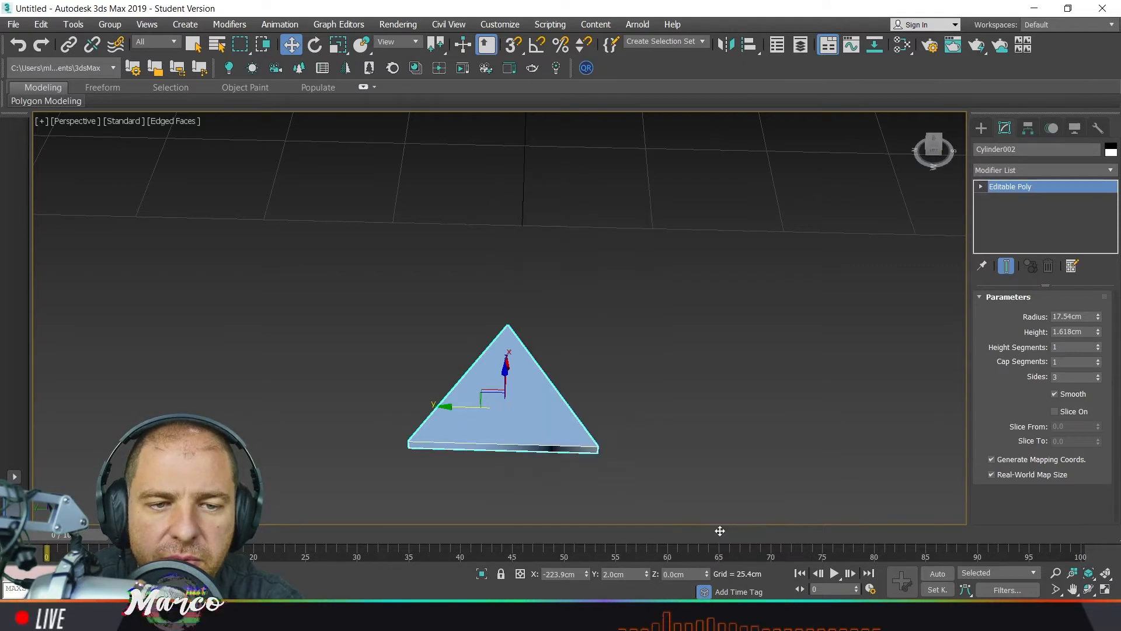
Chamfer the triangle's three vertical corner edges by 2.54 cm with 1 segment
left_click(1020, 315)
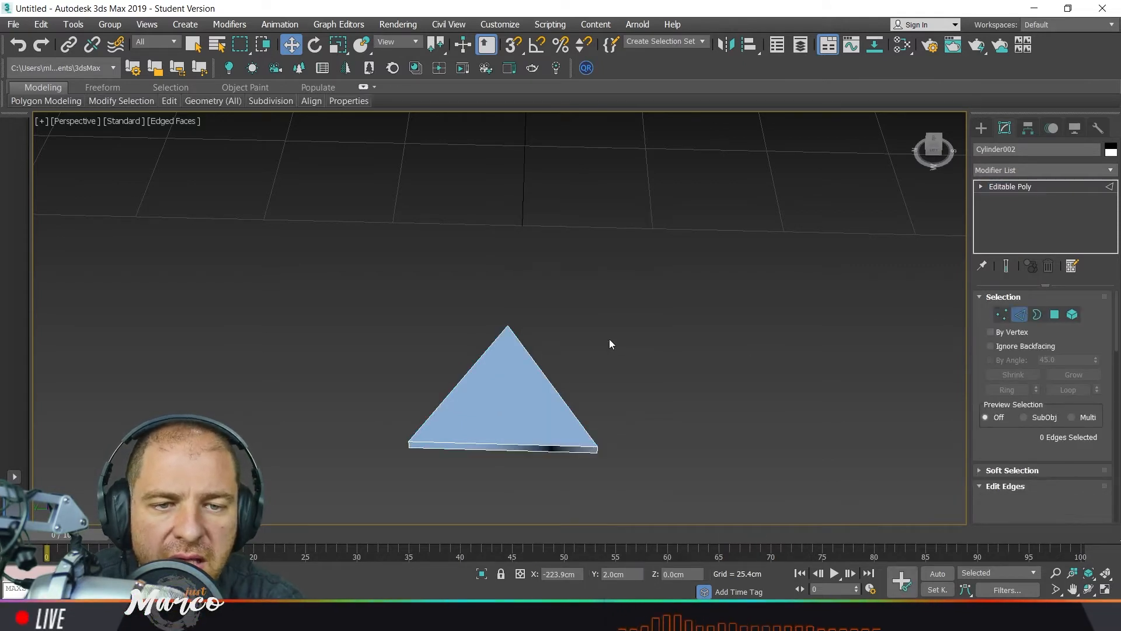
scroll(608, 457, "up", 4)
left_click(589, 437)
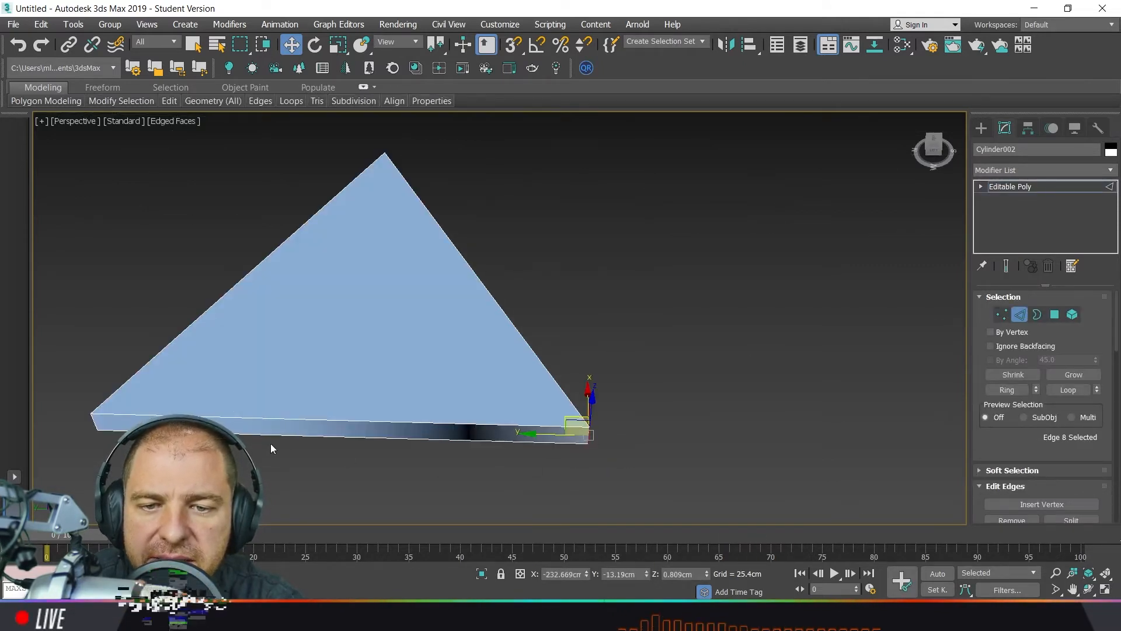
left_click(95, 423, "ctrl")
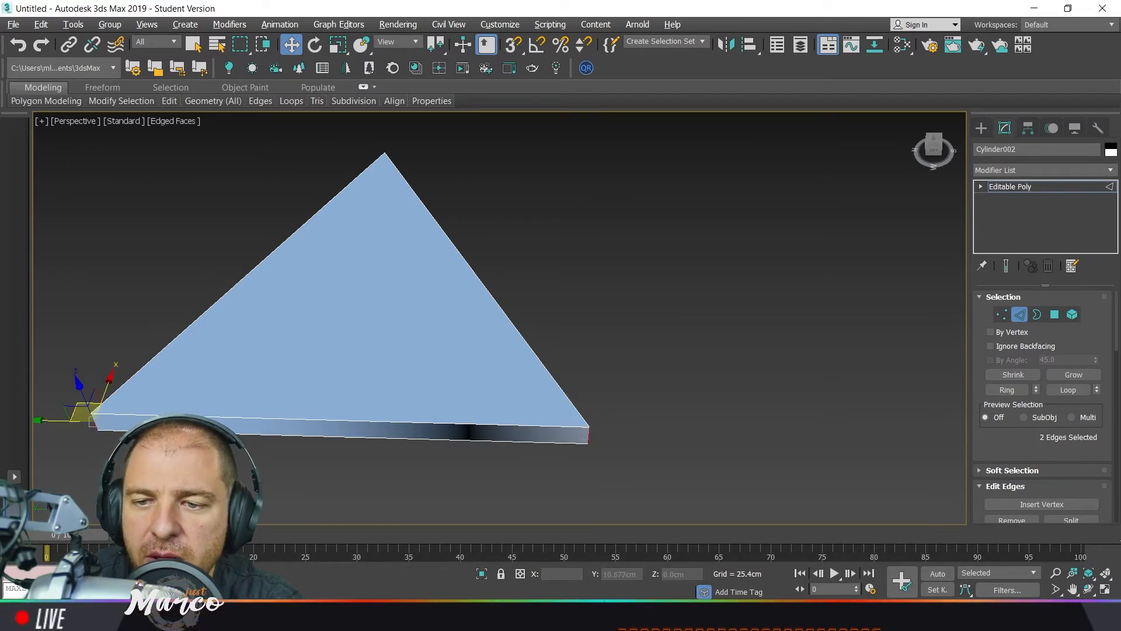
middle_click_drag(92, 421, 626, 332, "alt")
scroll(450, 326, "up", 3)
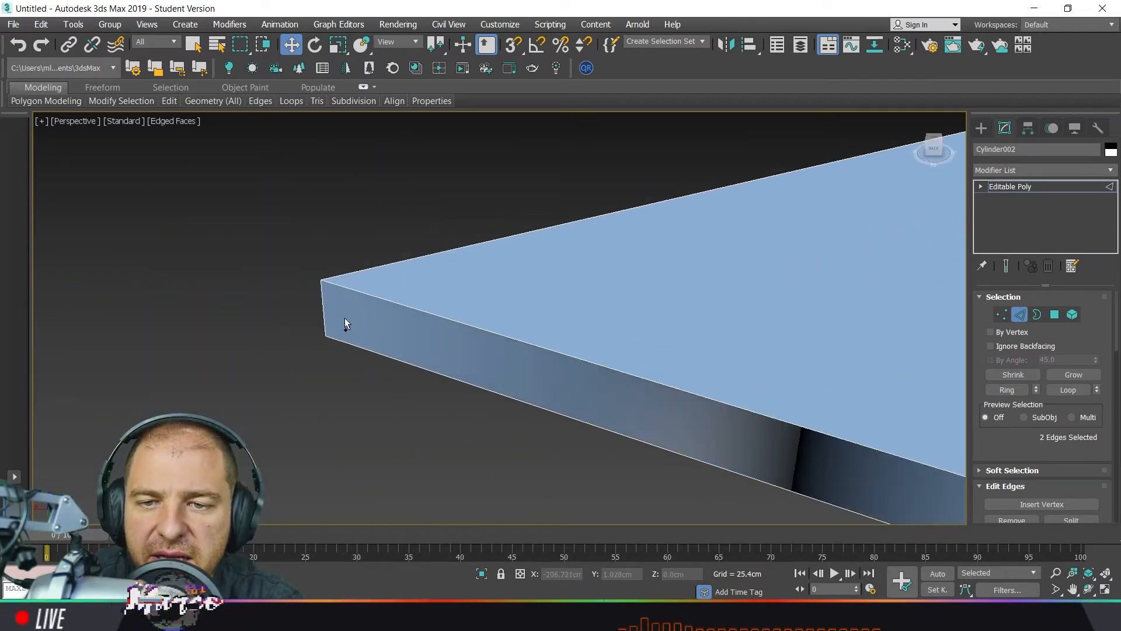
scroll(1052, 450, "down", 4)
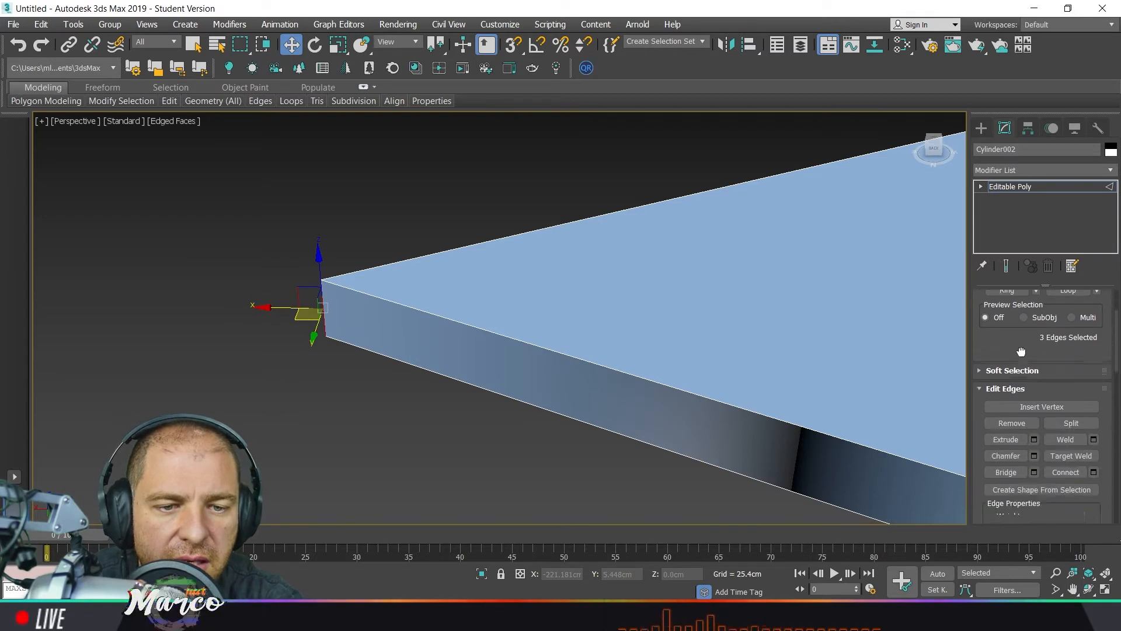
left_click(1033, 425)
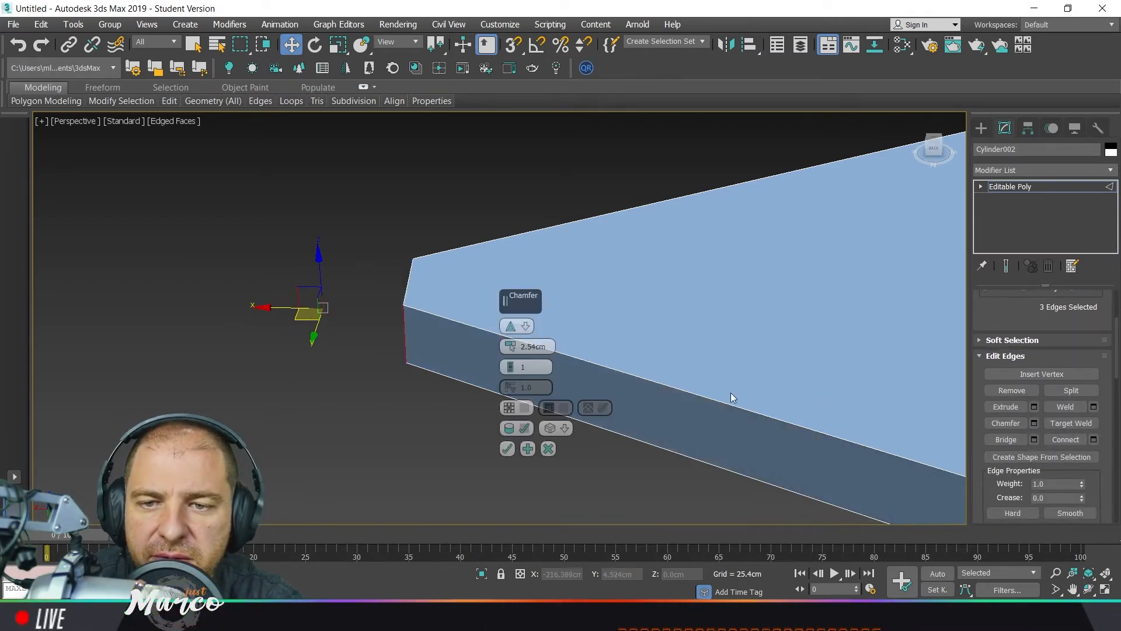
left_click(507, 448)
Leave edge editing and clone the triangle as one instance beside the original along the Y axis
scroll(462, 348, "down", 5)
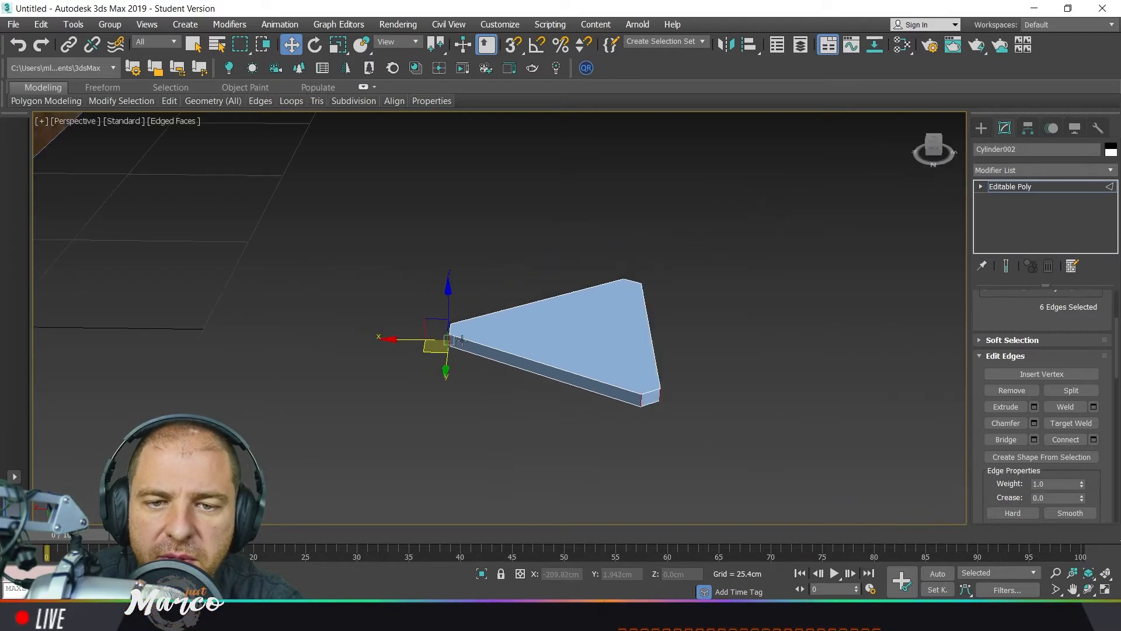
middle_click_drag(461, 348, 486, 434, "alt")
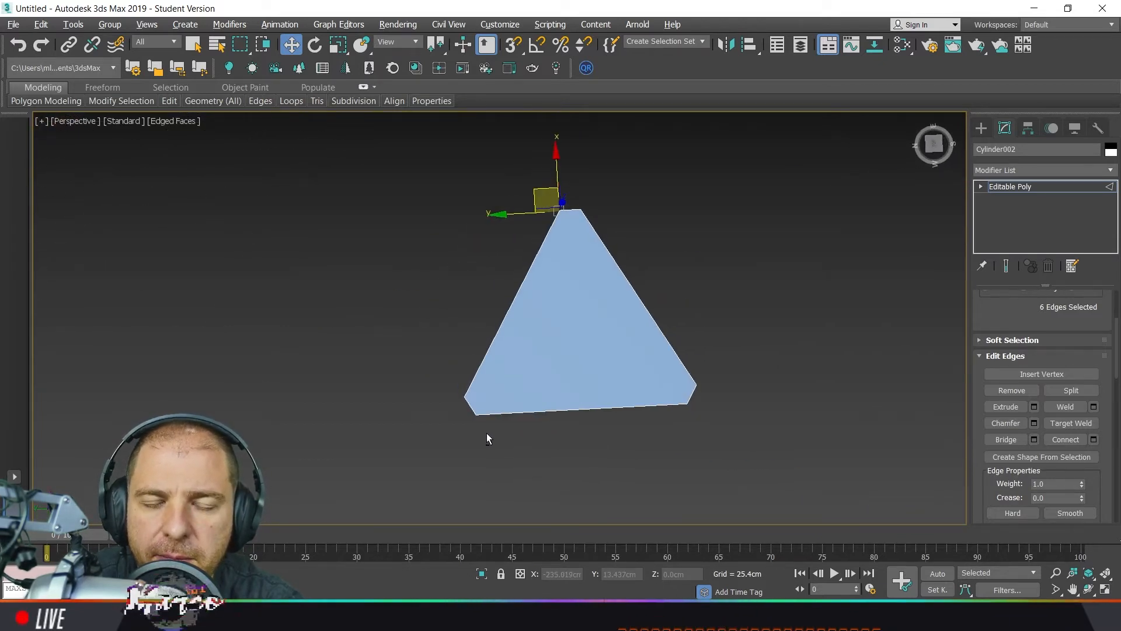
left_click(1052, 189)
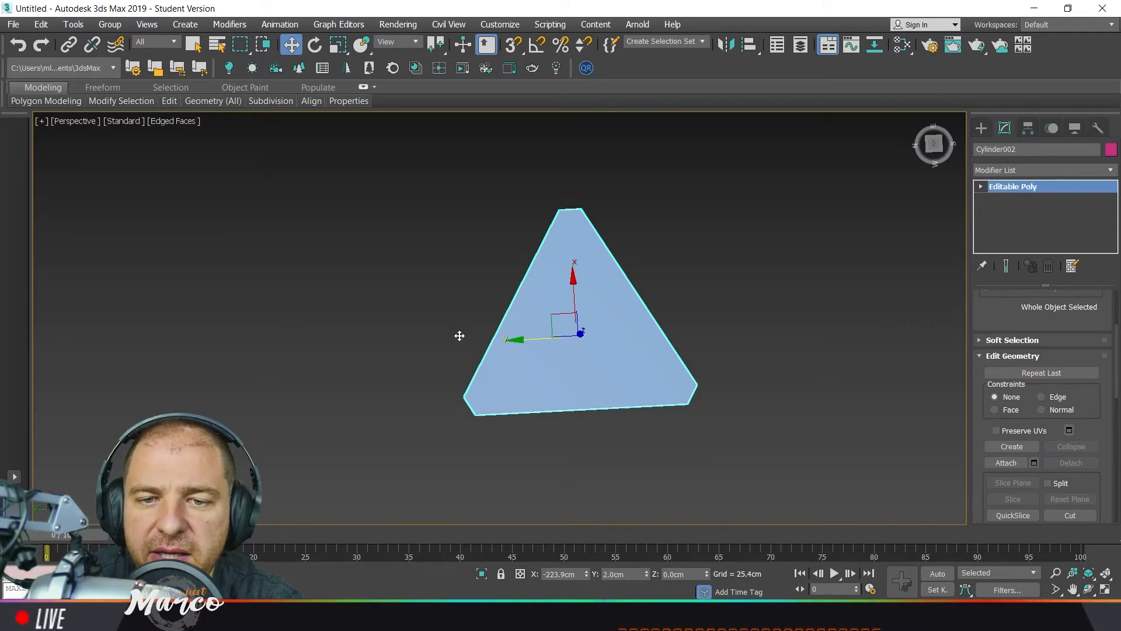
left_click_drag(538, 337, 314, 341, "shift")
left_click(505, 279)
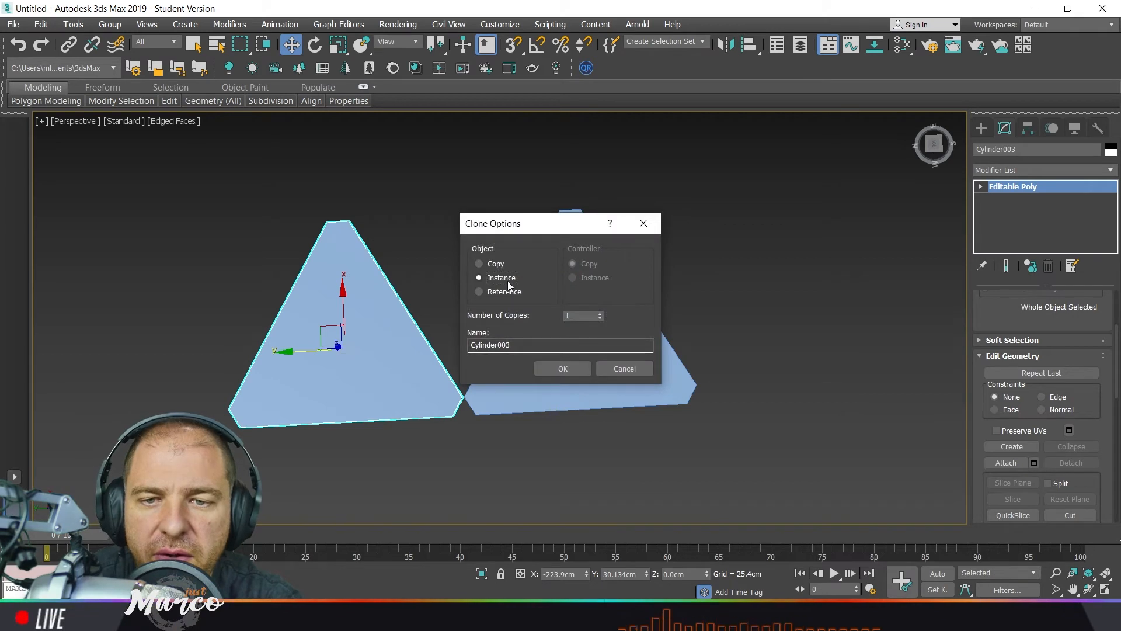
left_click(562, 367)
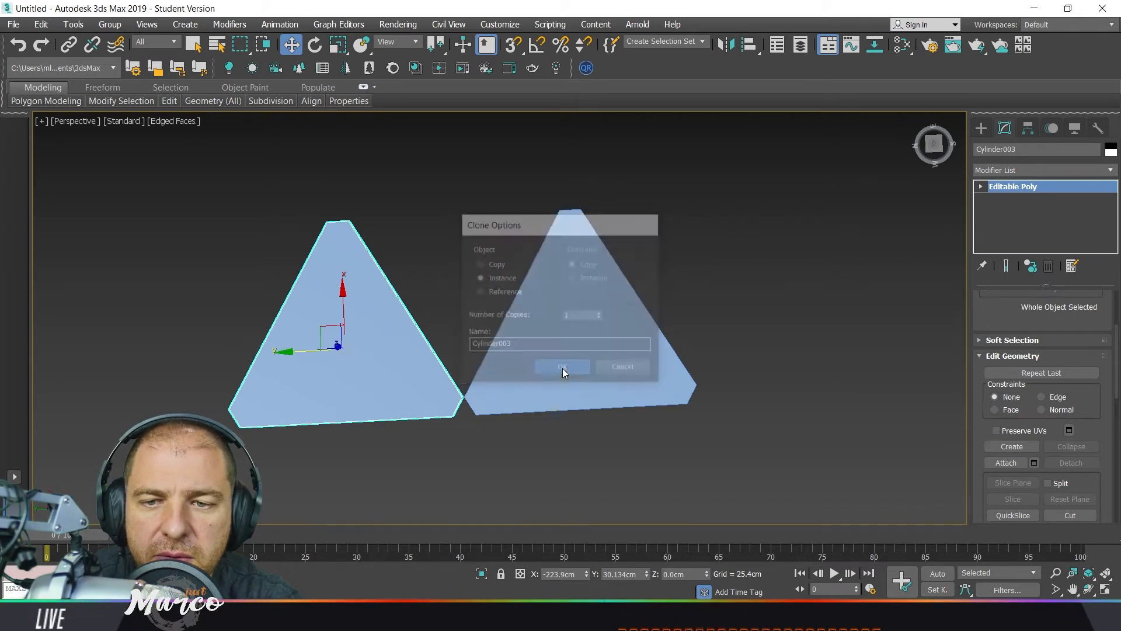
Turn the instance to point the opposite way using angle snap, and fit it against the original's slanted side with a narrow gap
left_click(314, 45)
left_click(538, 45)
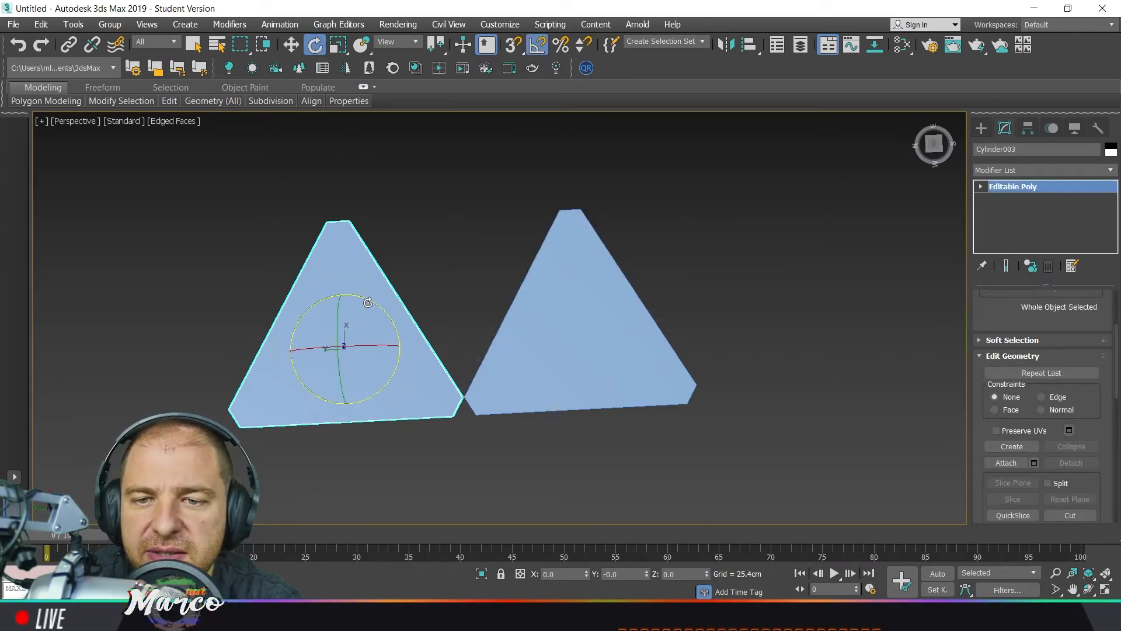
left_click_drag(366, 297, 405, 327)
right_click(409, 345)
left_click(426, 357)
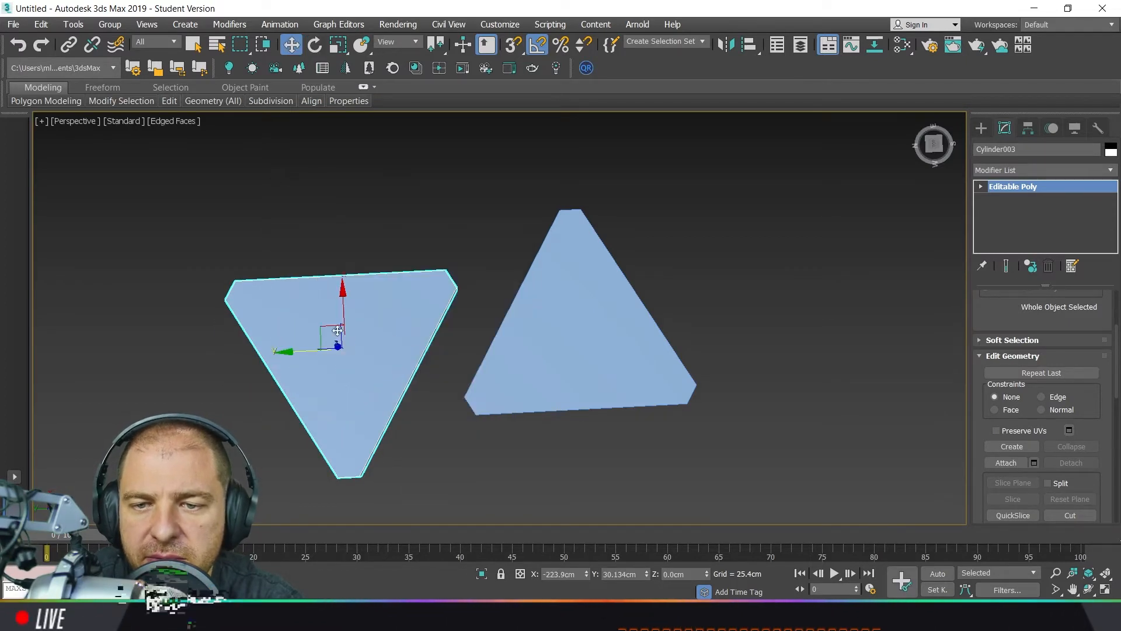
left_click_drag(328, 329, 412, 262)
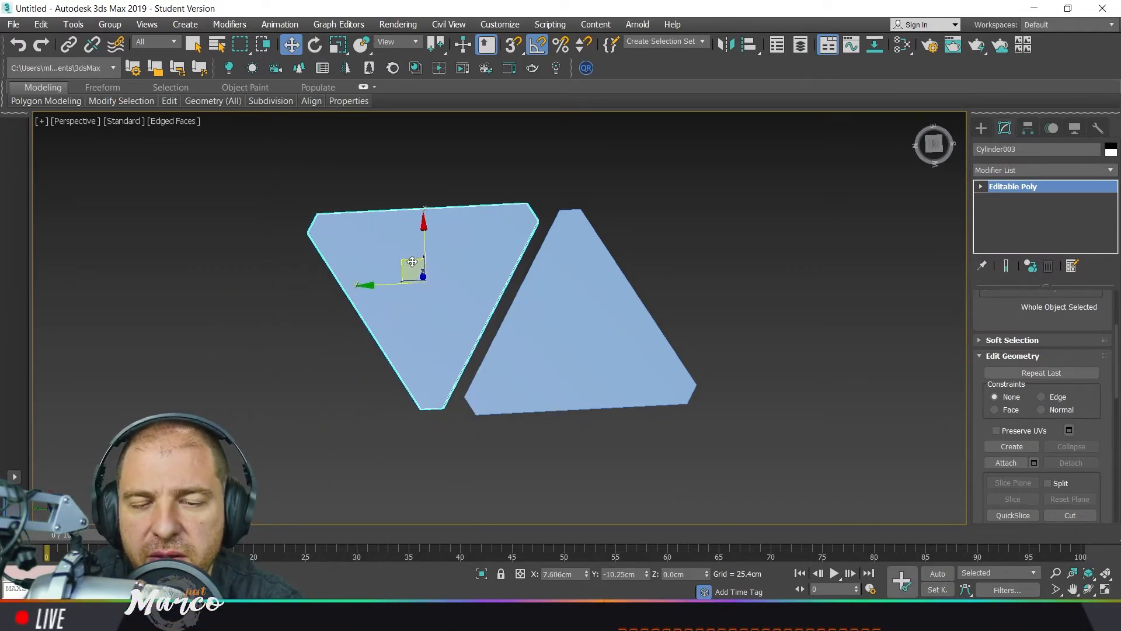
Select both triangles and clone them as instances into a second row nearer the room, shifted half a triangle sideways
left_click_drag(442, 369, 442, 368)
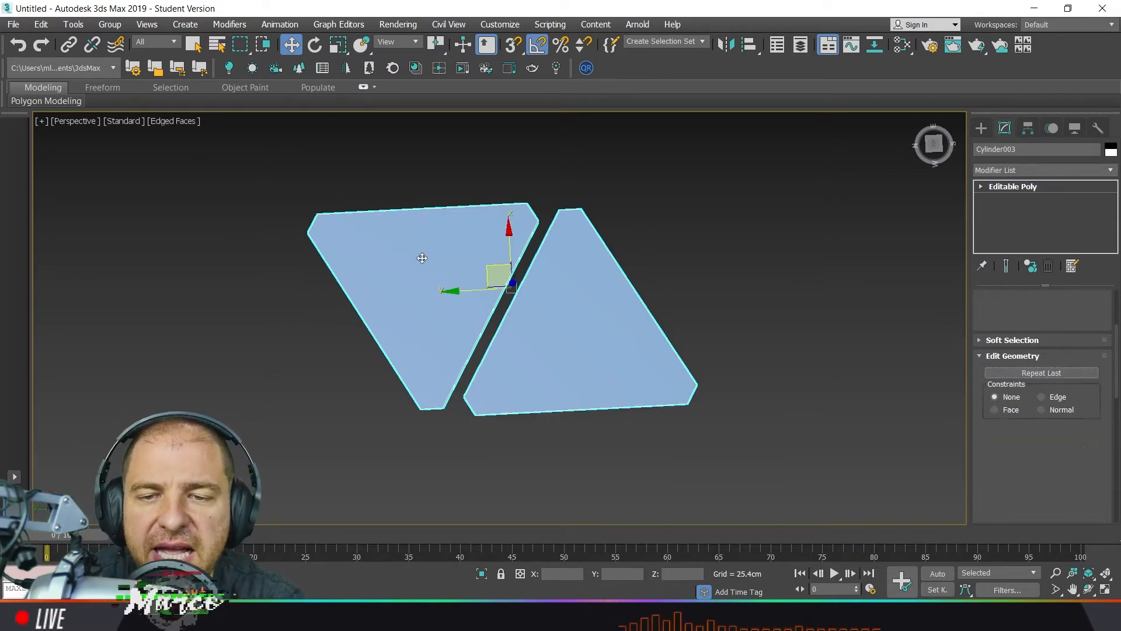
left_click_drag(554, 303, 628, 371)
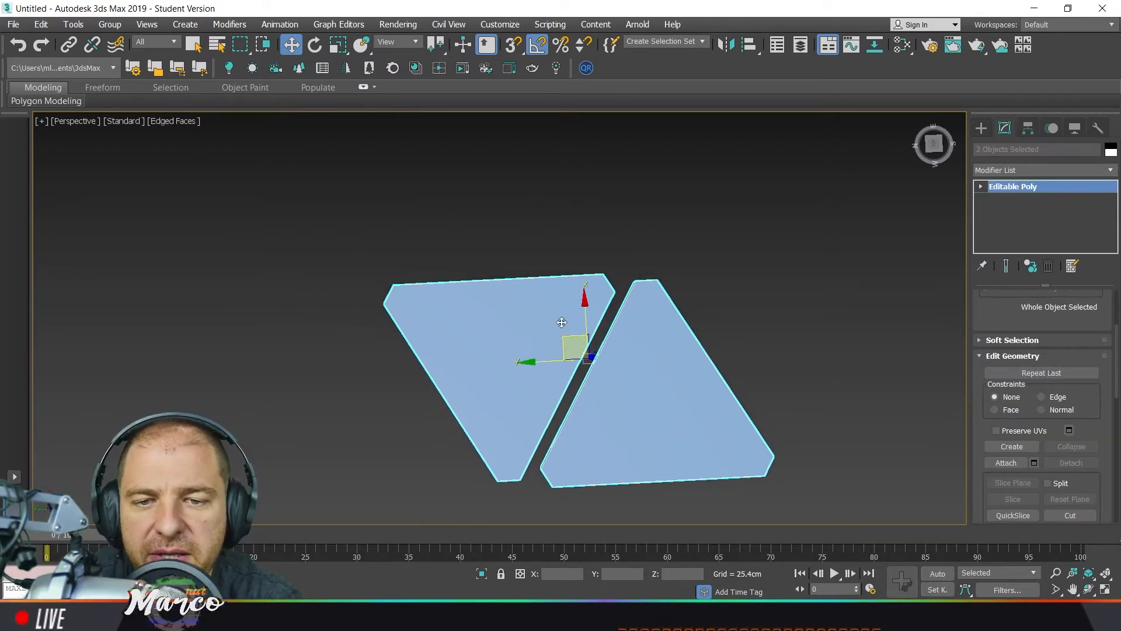
left_click_drag(566, 332, 439, 128, "shift")
left_click_drag(418, 132, 414, 129)
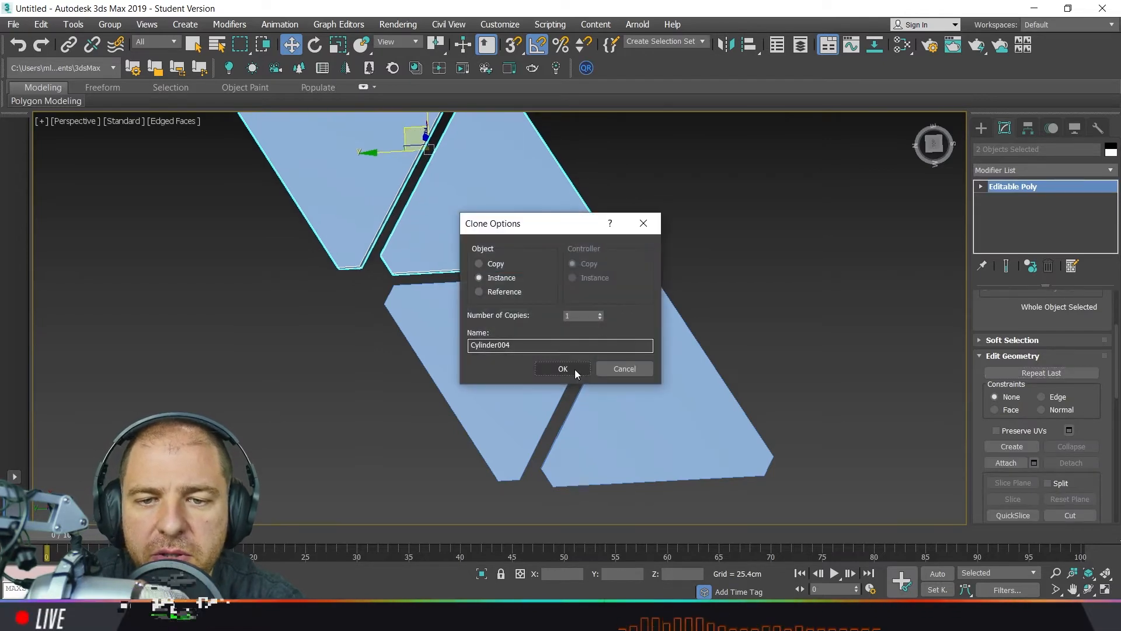
left_click(575, 369)
Clone the second-row pair as instances along the row to extend it to four alternating triangles
scroll(528, 394, "down", 5)
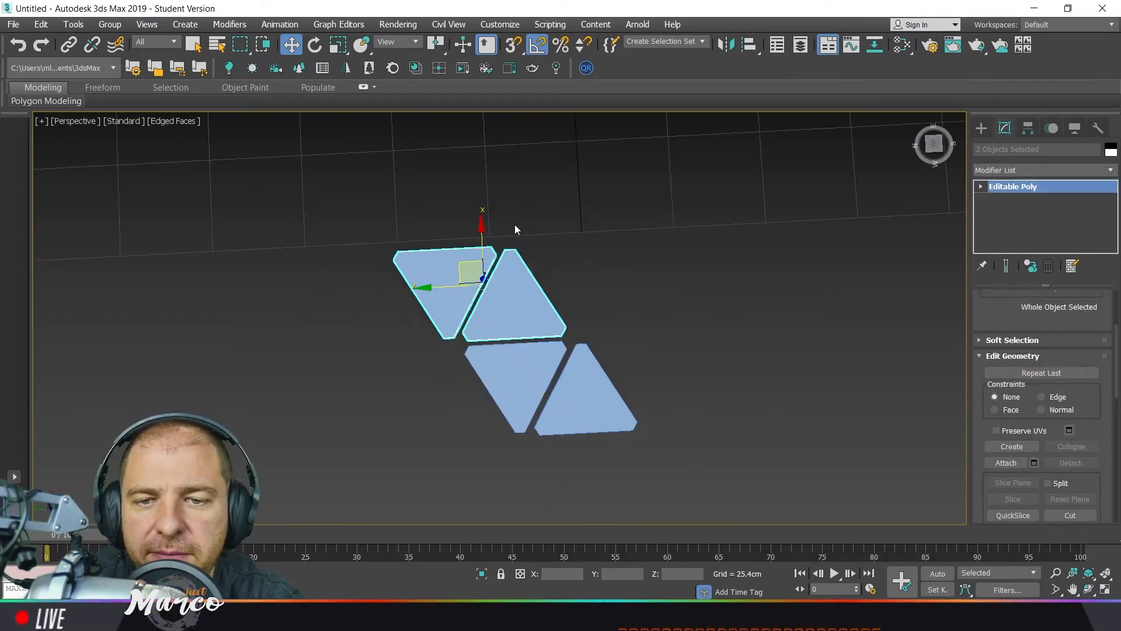
mouse_move(473, 261)
left_mouse_down()
mouse_move(613, 249)
mouse_move(601, 247)
left_mouse_up()
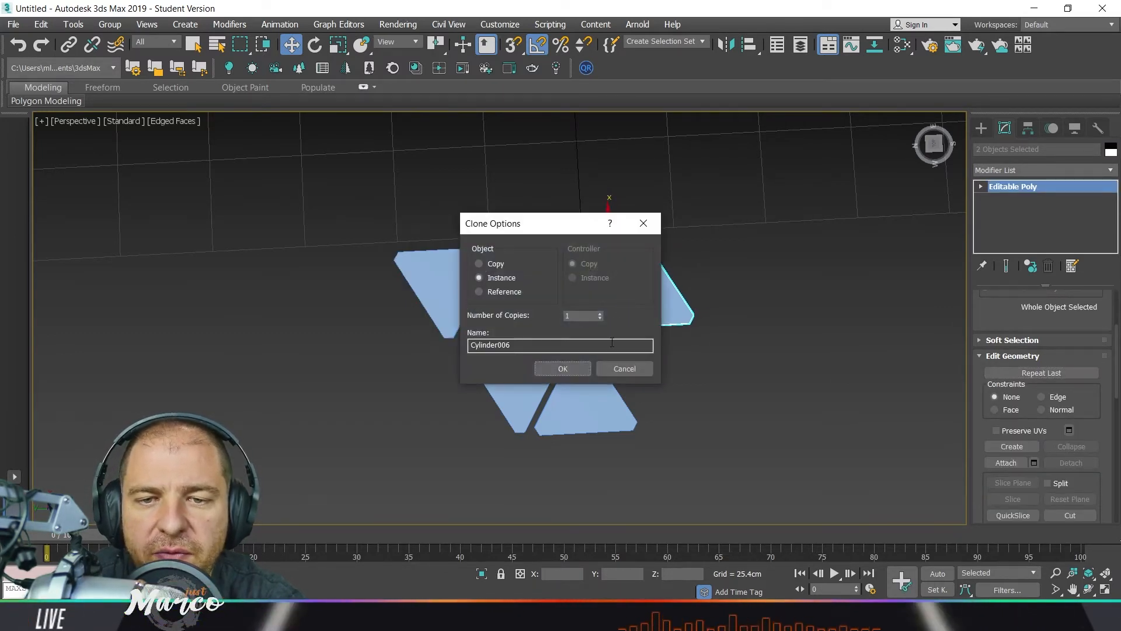
left_click(565, 367)
Clone three neighbouring triangles of the second row as instances into a third row nearer the room, offset by half a triangle
left_click_drag(505, 305, 505, 304)
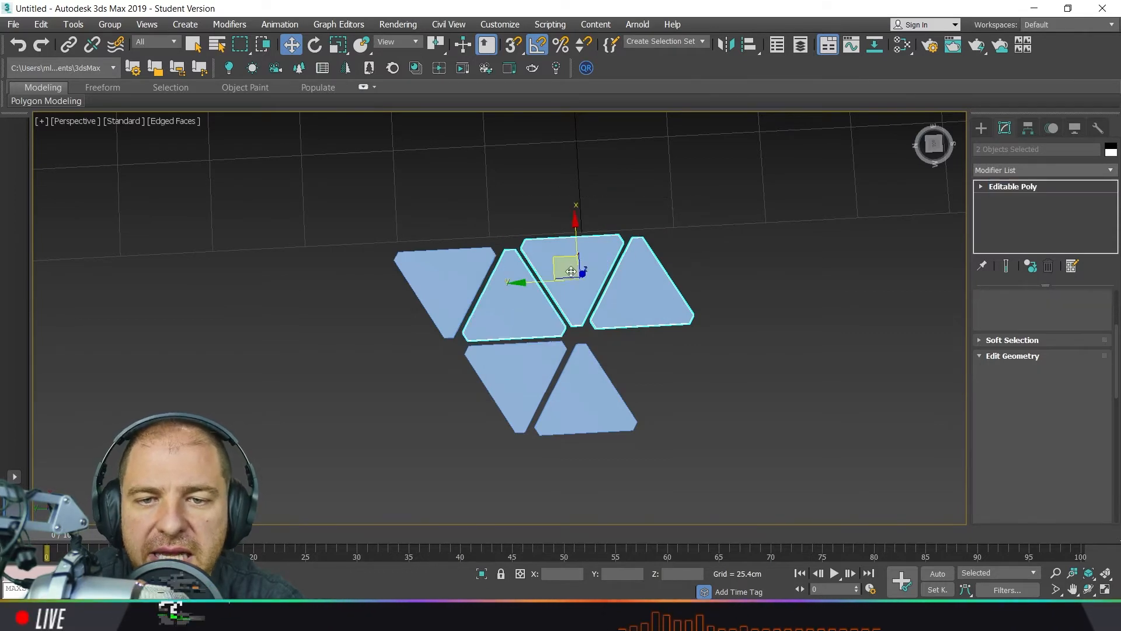
middle_click_drag(568, 268, 578, 320)
left_click_drag(582, 224, 576, 122, "shift")
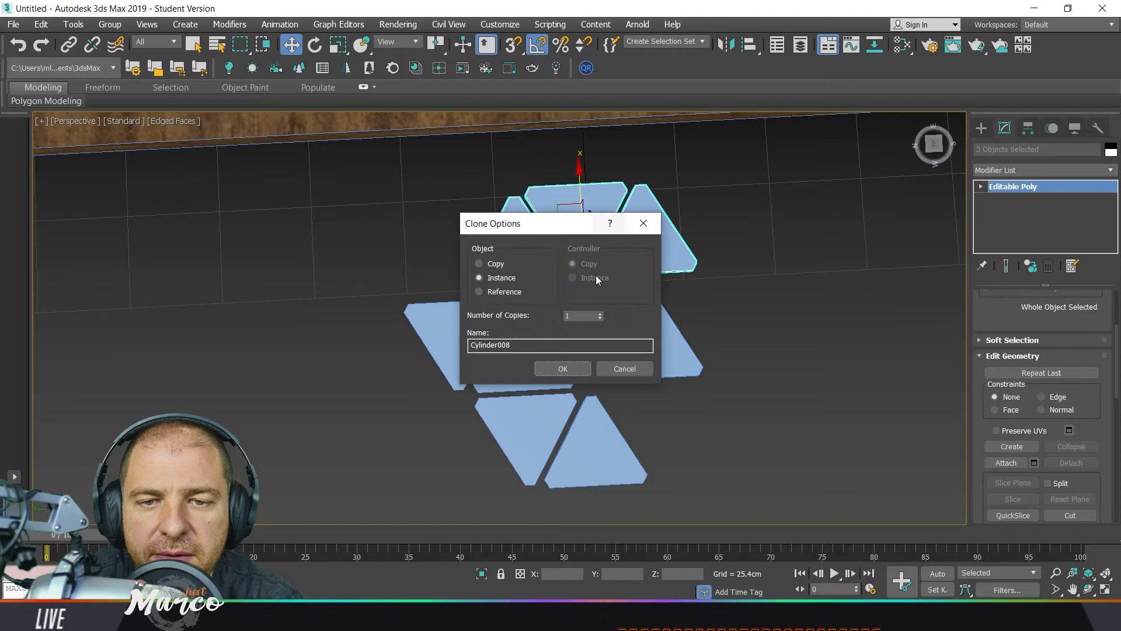
left_click(563, 368)
left_click_drag(554, 234, 485, 236)
left_click_drag(526, 191, 517, 201)
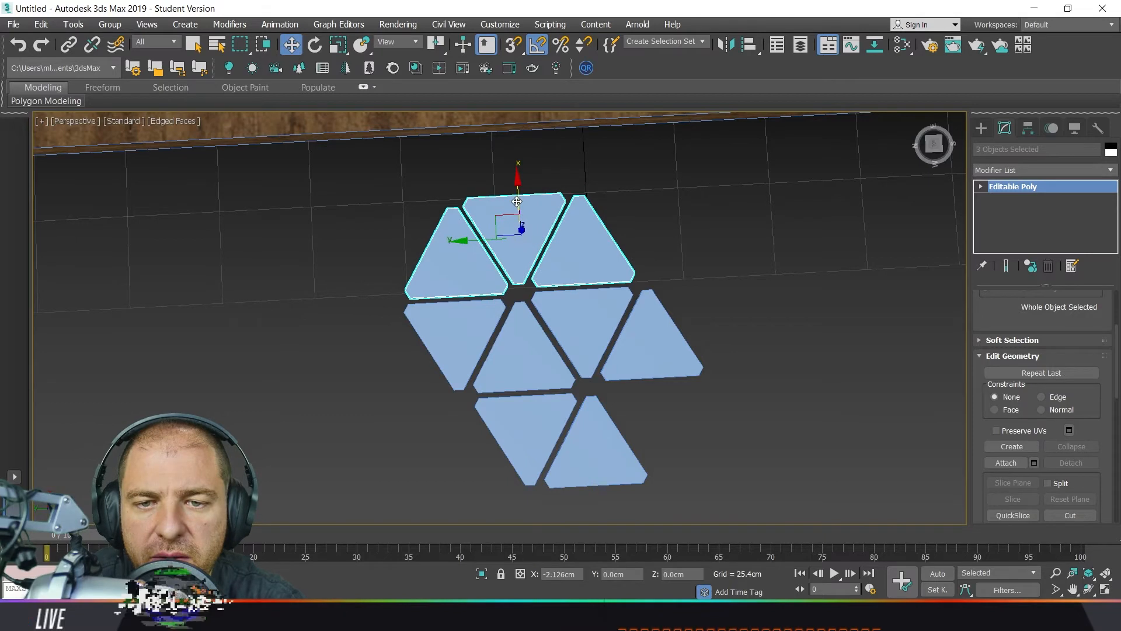
Clone the third row's outer two triangles as instances at its +Y end, and instance that pair again into a fourth row
left_click(442, 252)
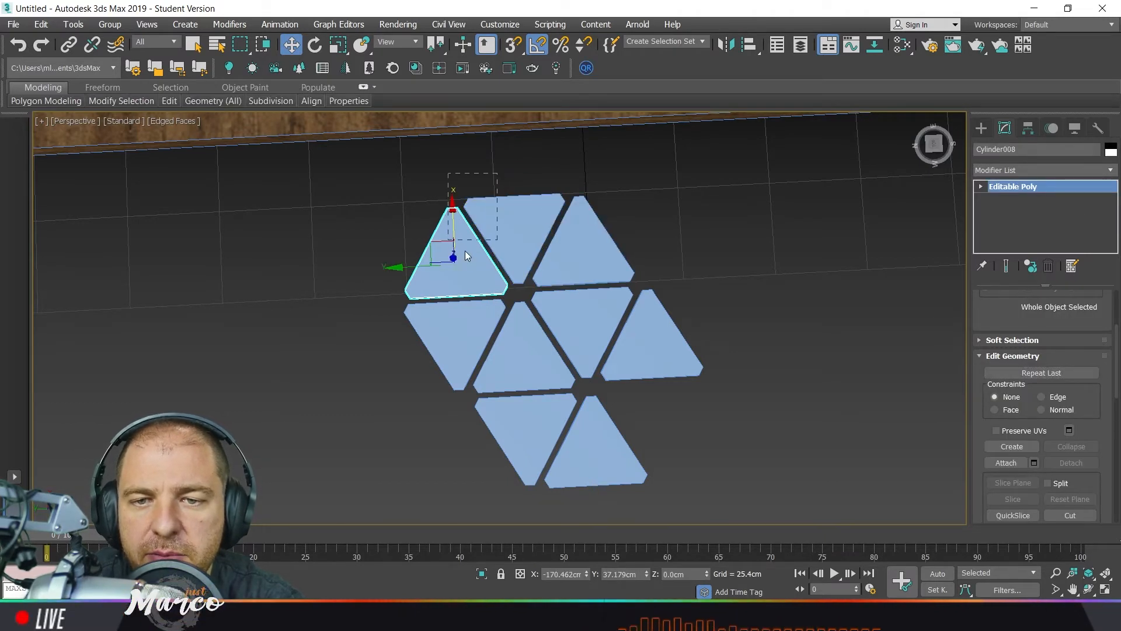
left_click(476, 229, "ctrl")
left_click_drag(405, 239, 331, 237, "shift")
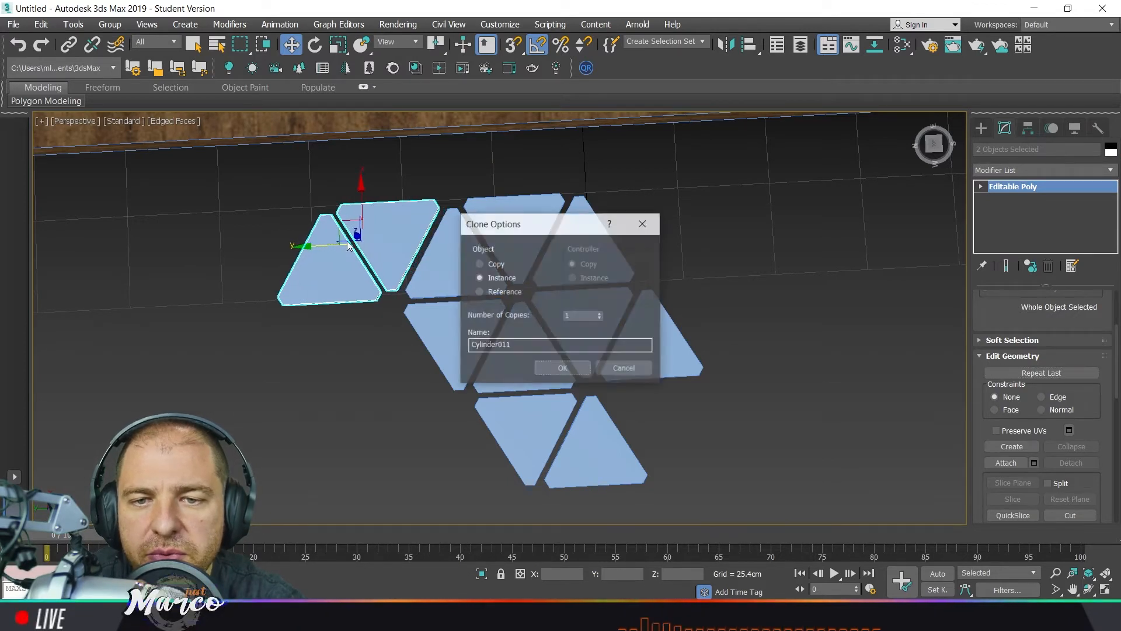
left_click(568, 369)
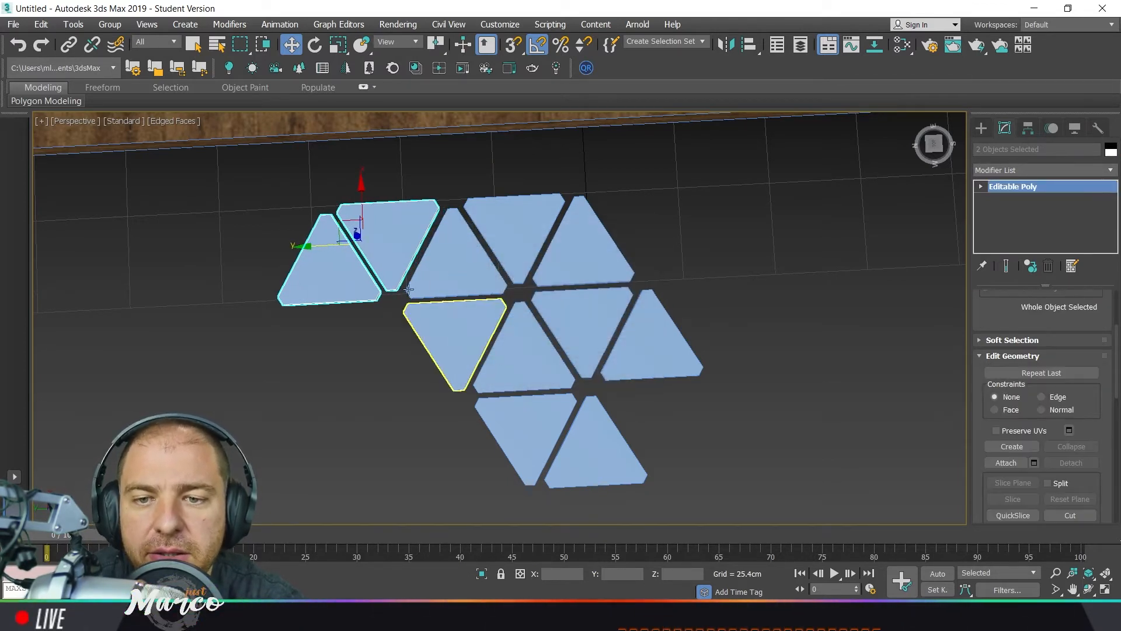
mouse_move(344, 221)
left_mouse_down()
mouse_move(426, 120)
mouse_move(529, 110)
left_mouse_up()
left_click(563, 368)
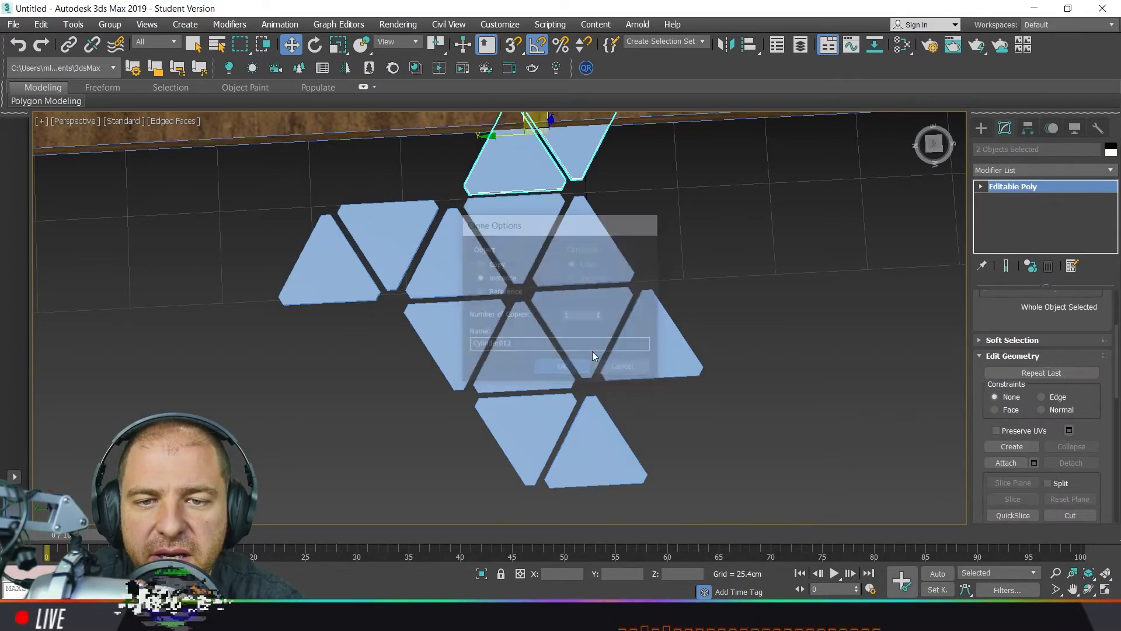
Select all the triangle plates and combine them into one group with the default name
left_click_drag(695, 170, 310, 465)
left_click(115, 26)
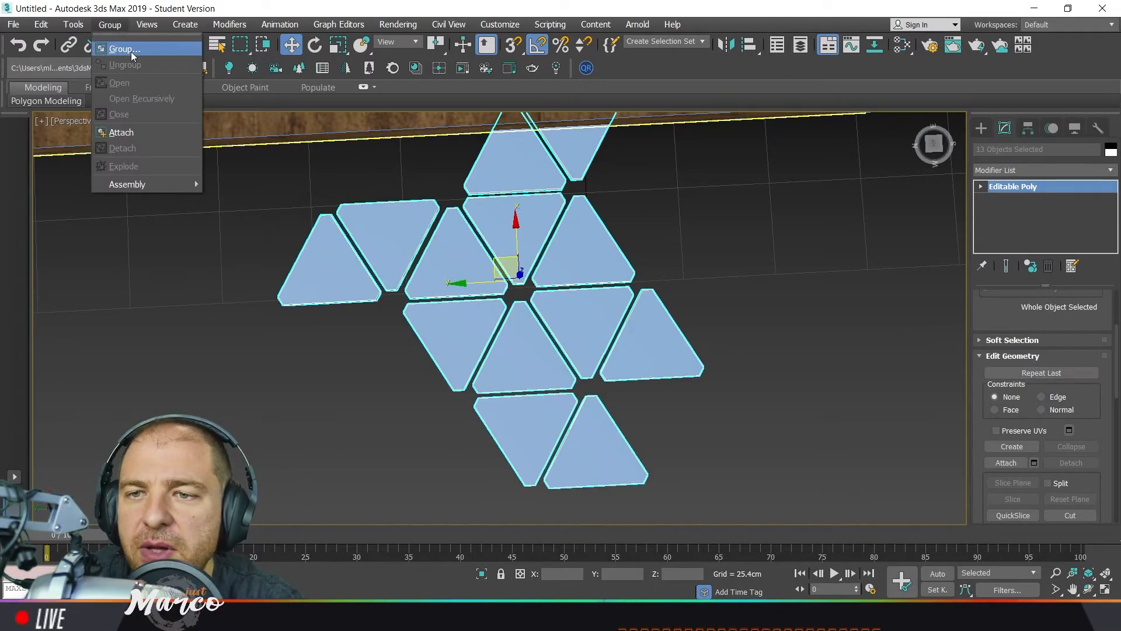
left_click(130, 52)
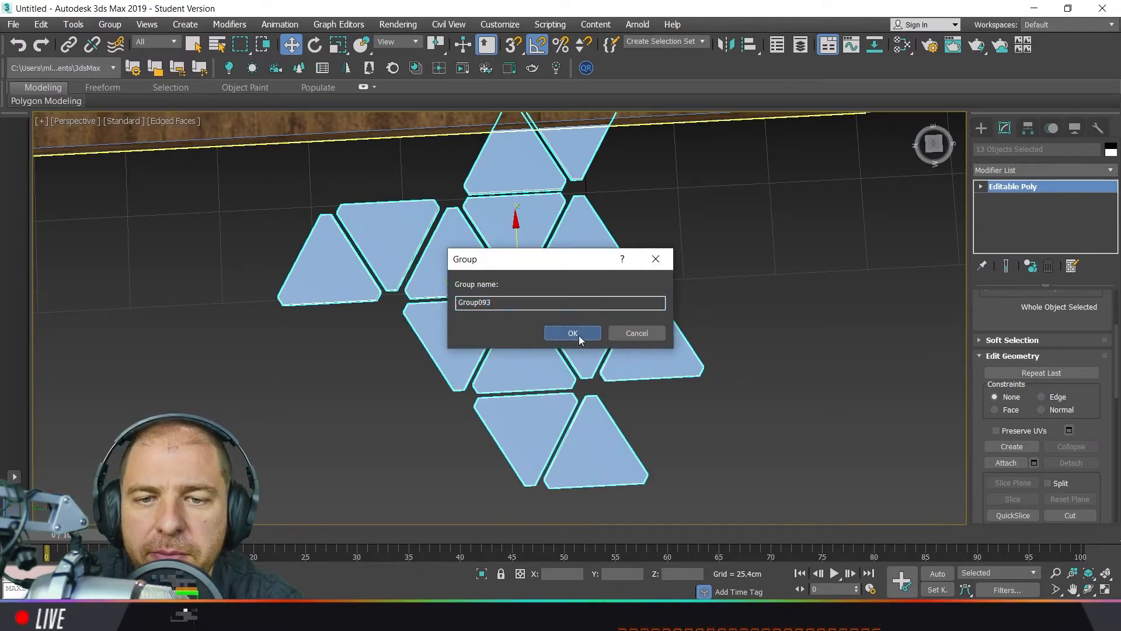
left_click(578, 337)
Rotate the triangle group -90 degrees about the Y axis to stand it upright in front of the room
left_click(322, 47)
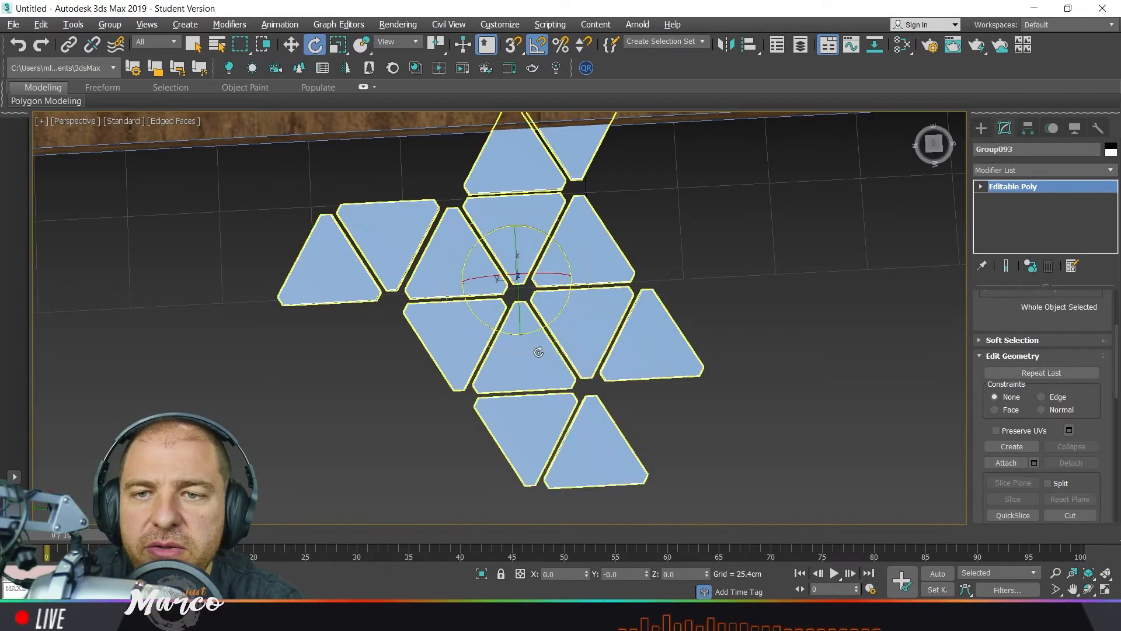
middle_click_drag(538, 350, 608, 262, "alt")
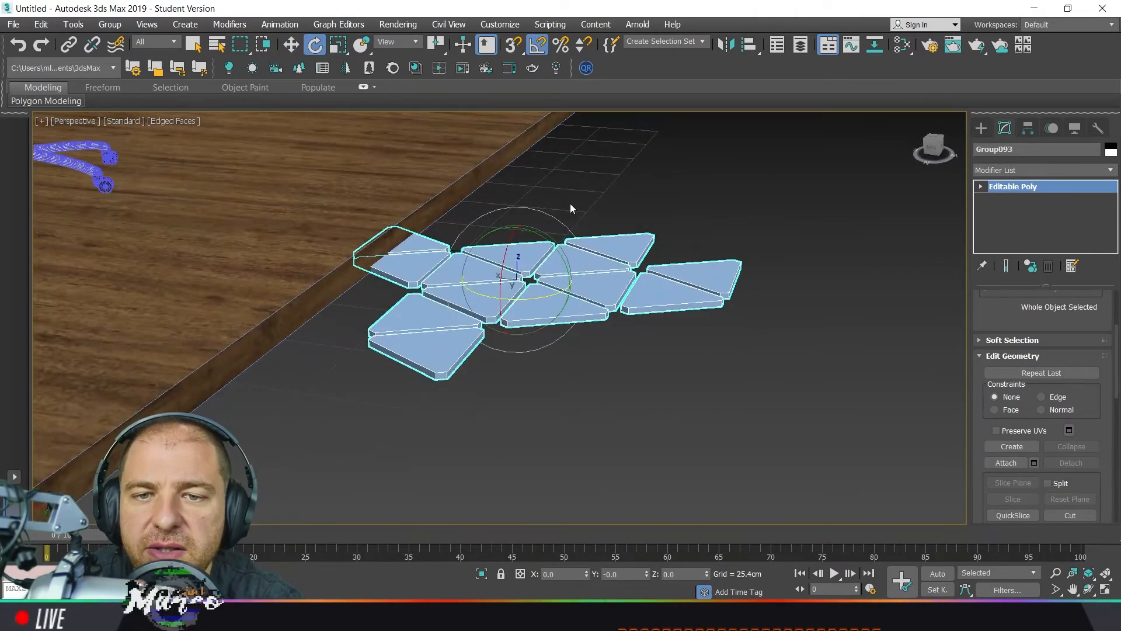
left_click_drag(536, 233, 578, 269)
middle_click_drag(646, 328, 655, 424, "alt")
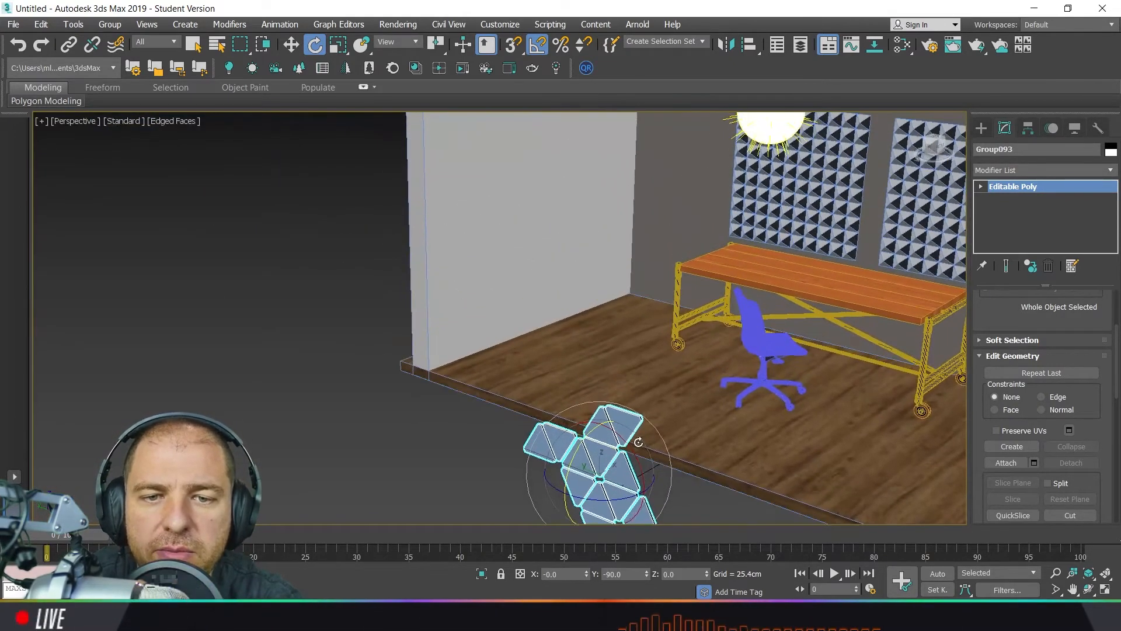
right_click(655, 424)
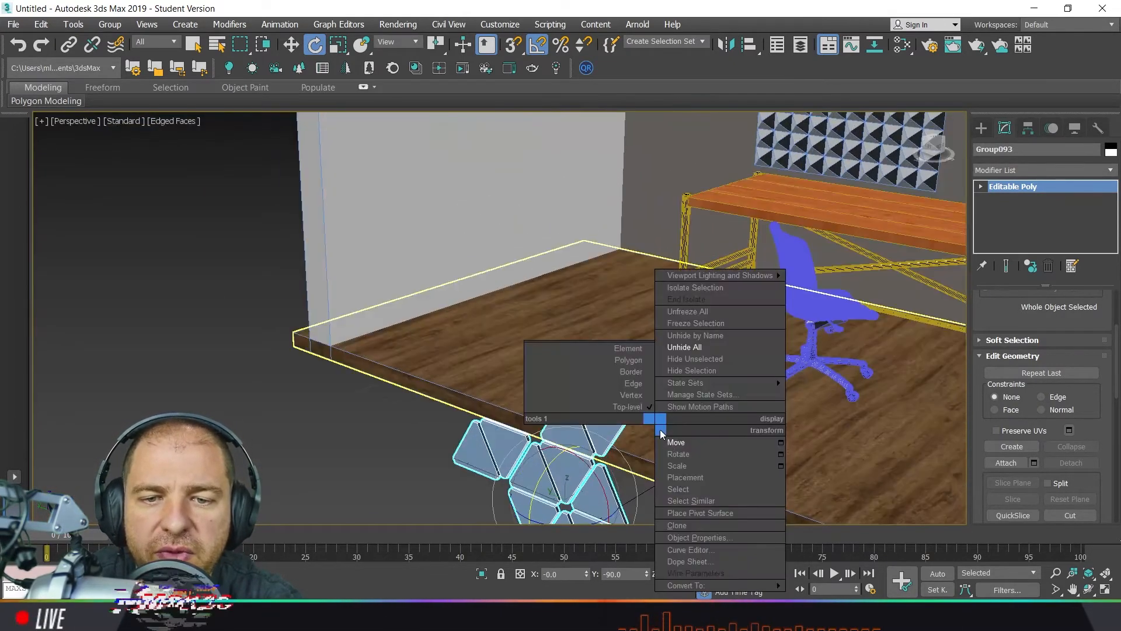
left_click(685, 455)
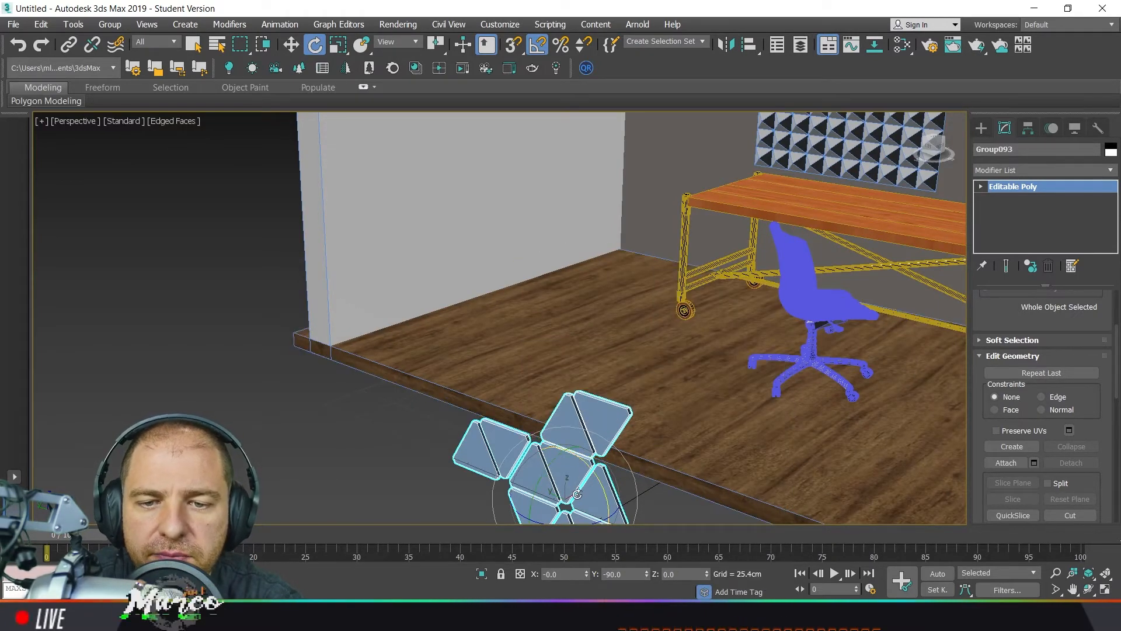
Move the triangle group into the room and raise it above the desk, just in front of the back wall
middle_click_drag(577, 493, 564, 409)
right_click(564, 409)
left_click(578, 416)
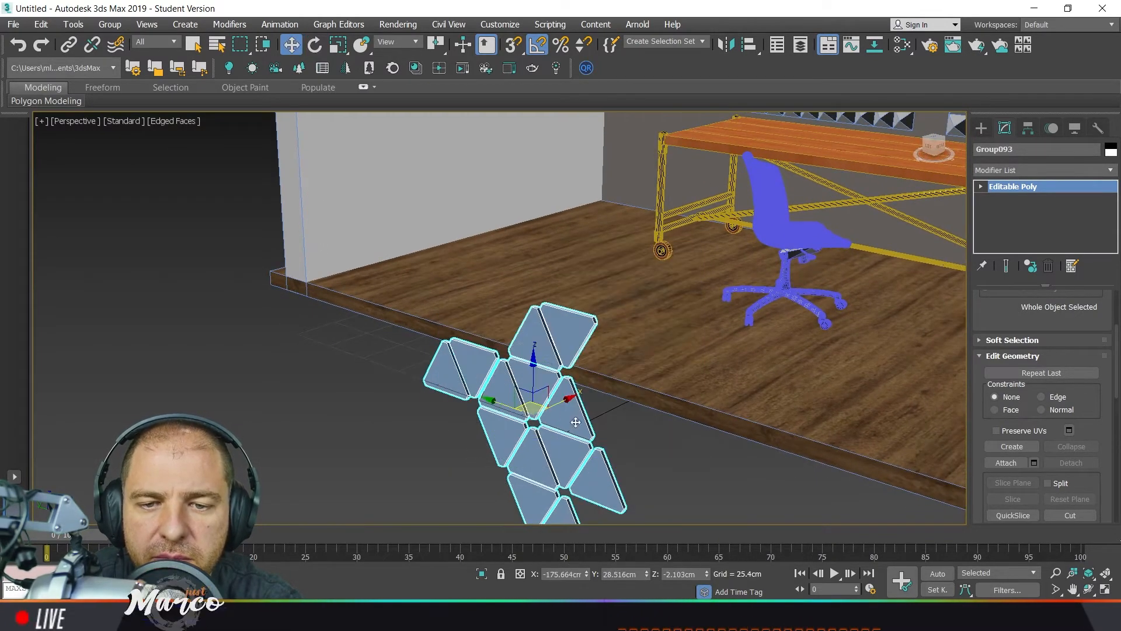
left_click_drag(575, 422, 823, 266)
scroll(813, 272, "up", 3)
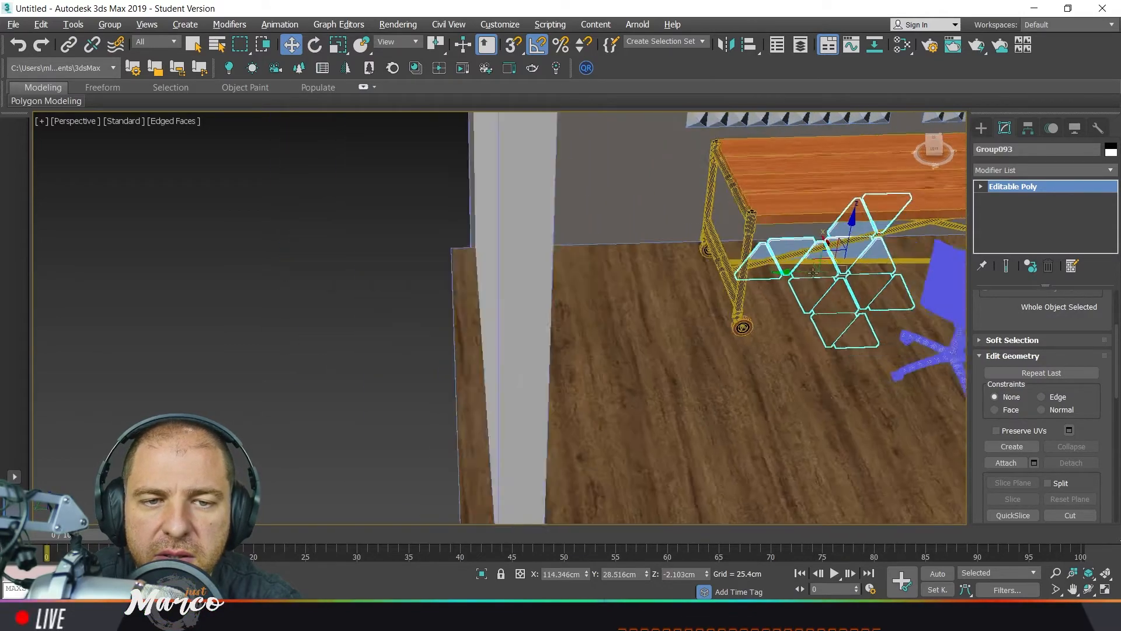
middle_click_drag(812, 273, 730, 351, "alt")
scroll(731, 351, "up", 4)
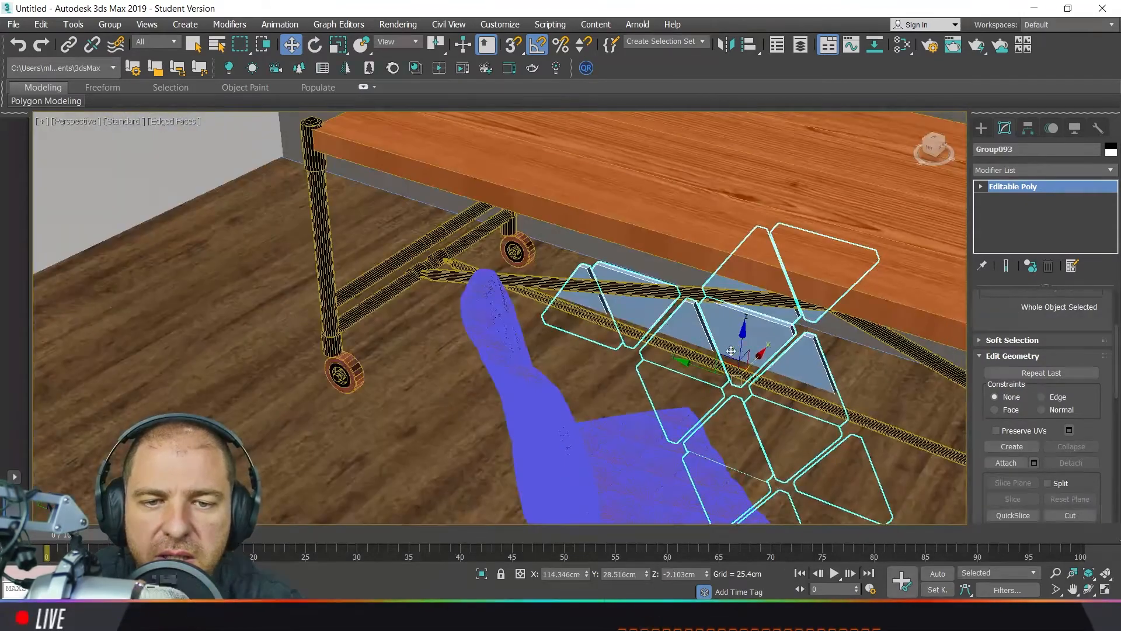
left_click_drag(727, 351, 503, 24)
middle_click_drag(561, 218, 695, 575)
scroll(637, 327, "up", 3)
left_click_drag(584, 276, 461, 112)
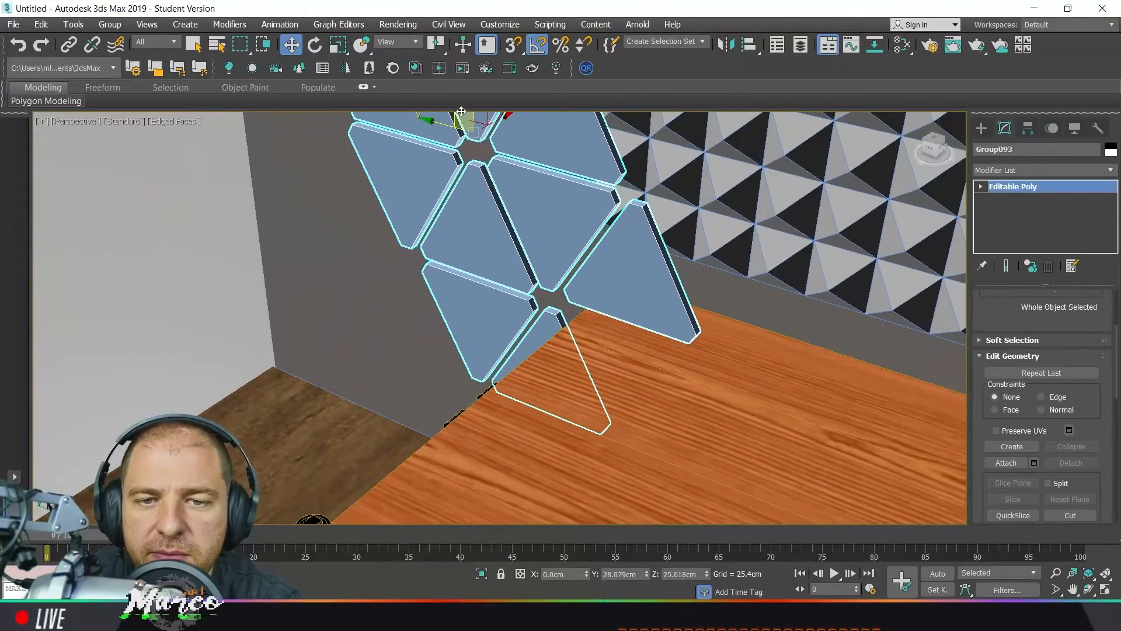
In the Left view, move the triangle group up about 31 cm and sideways about 27 cm, clear of the pyramid panels
left_click(1105, 590)
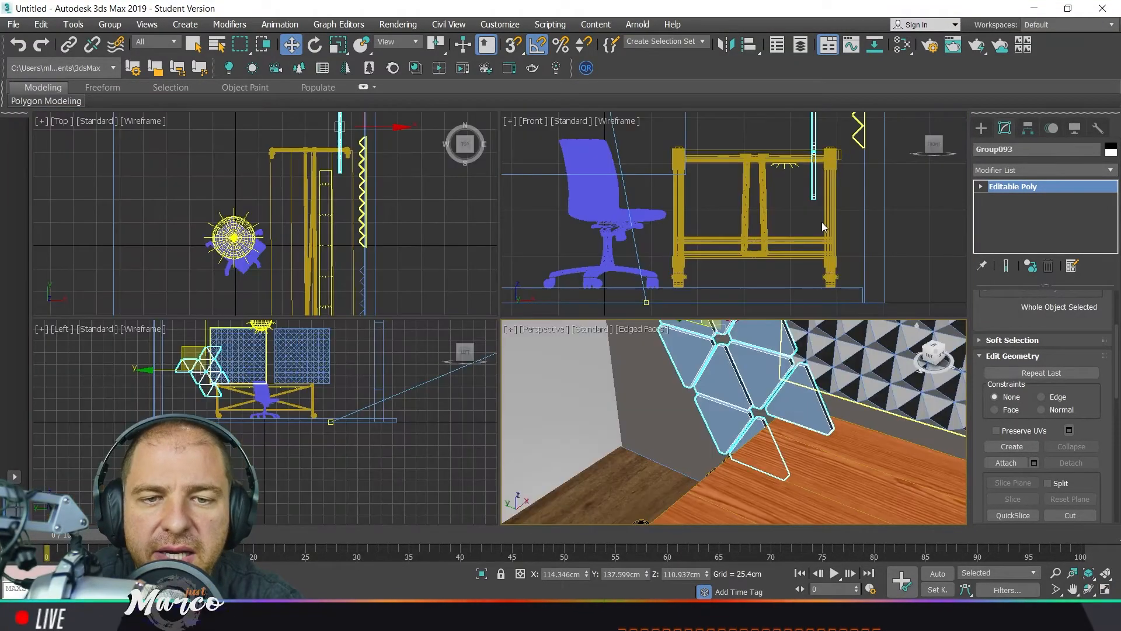
scroll(284, 394, "up", 5)
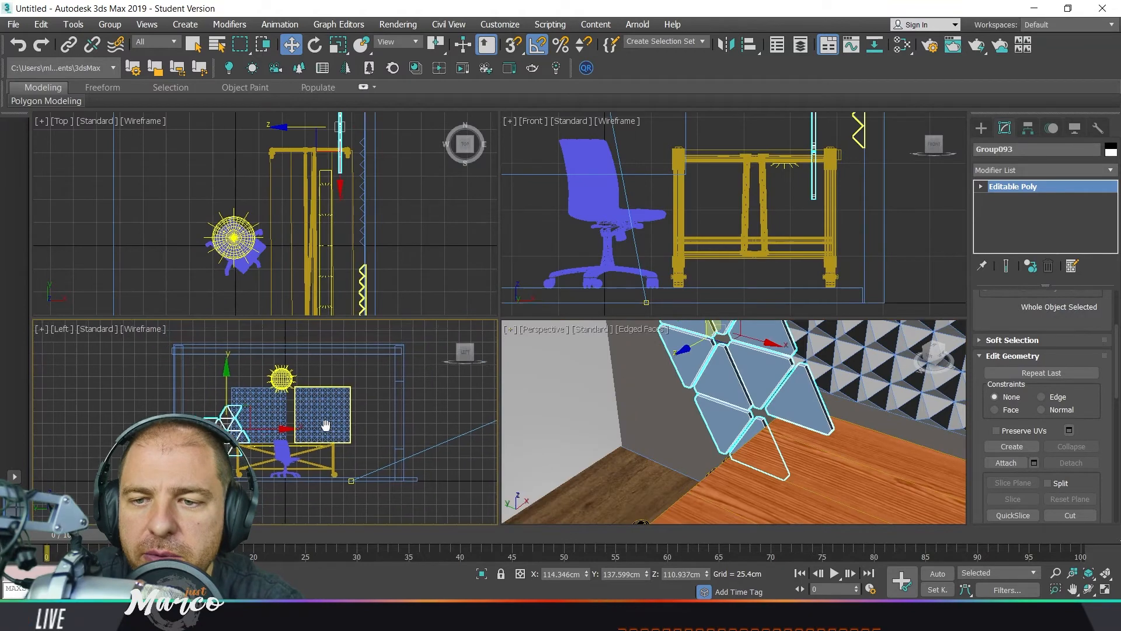
left_click(1105, 590)
scroll(506, 326, "up", 4)
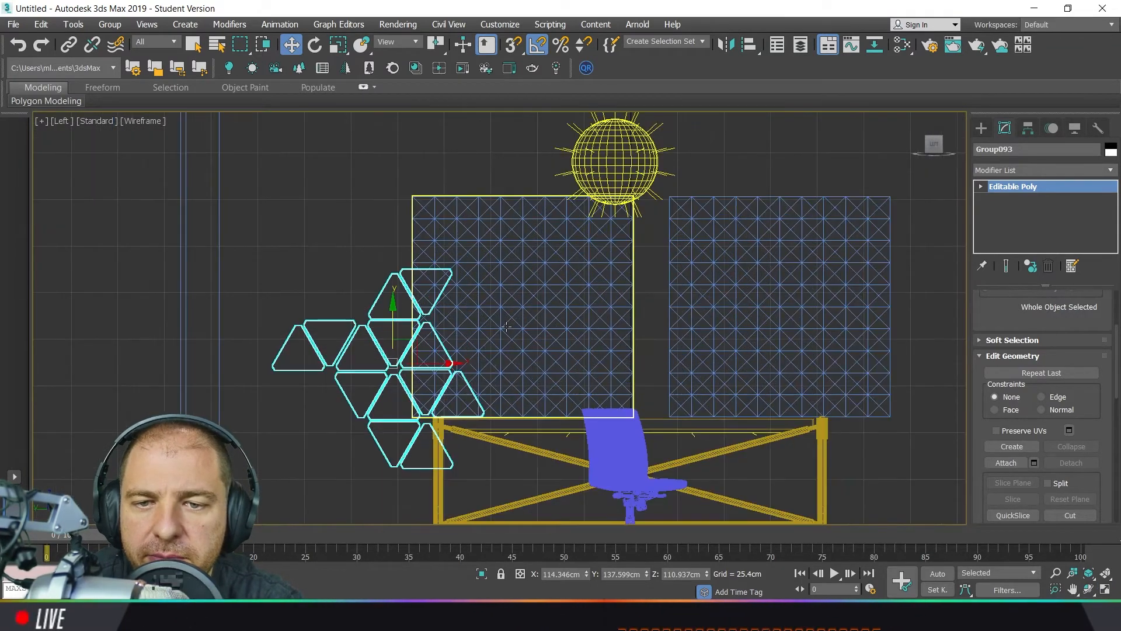
left_click_drag(421, 347, 371, 289)
Select both pyramid panels and scale them down uniformly to roughly half their size
left_click(540, 263)
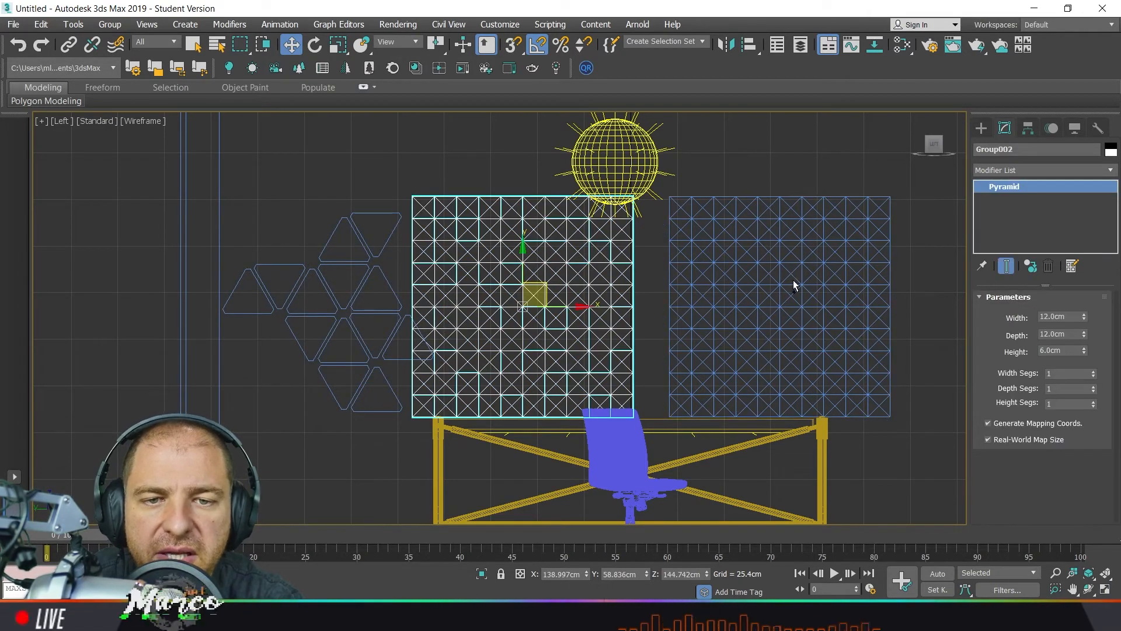
left_click(782, 284, "ctrl")
key("r")
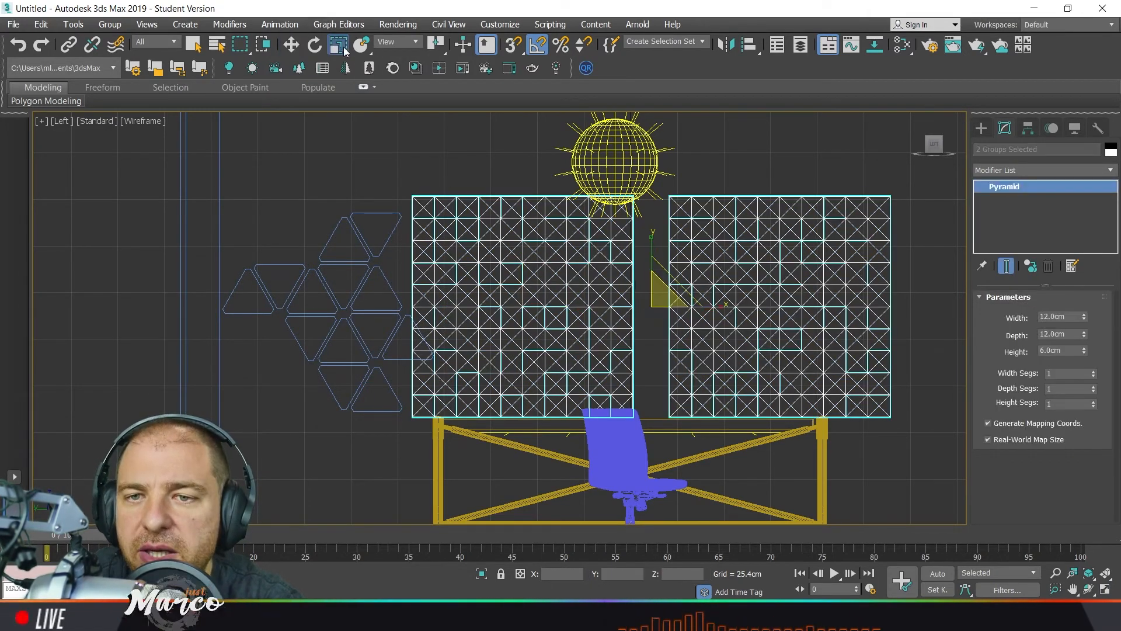
left_click_drag(669, 284, 656, 385)
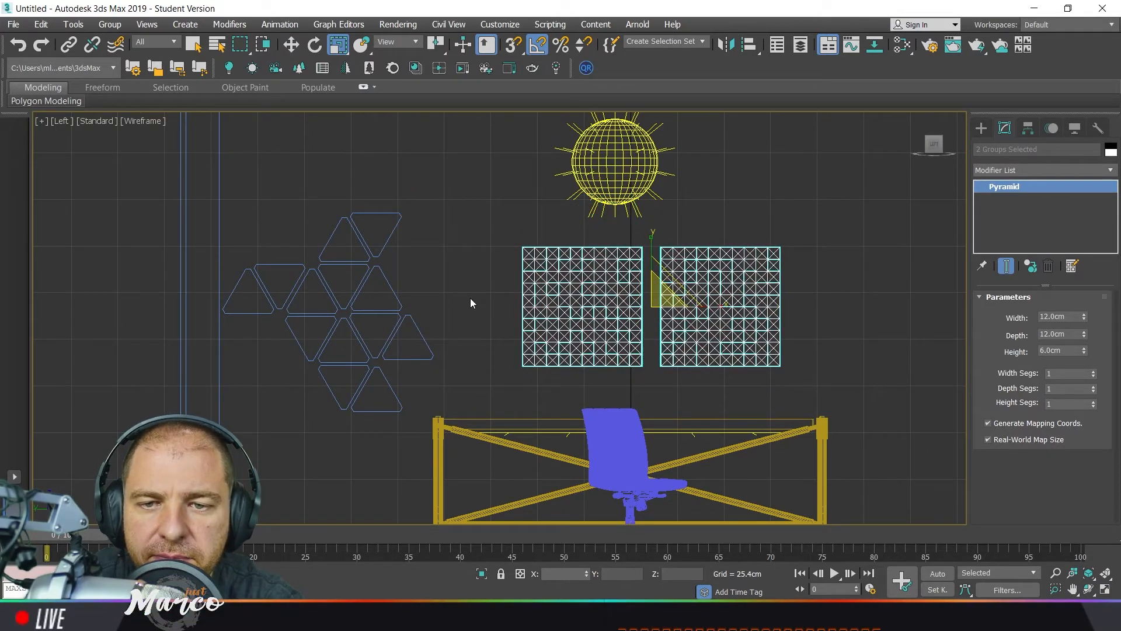
Move the two scaled pyramid panels together away from the triangle group and slightly down, over the desk's far end
right_click(716, 295)
left_click(730, 302)
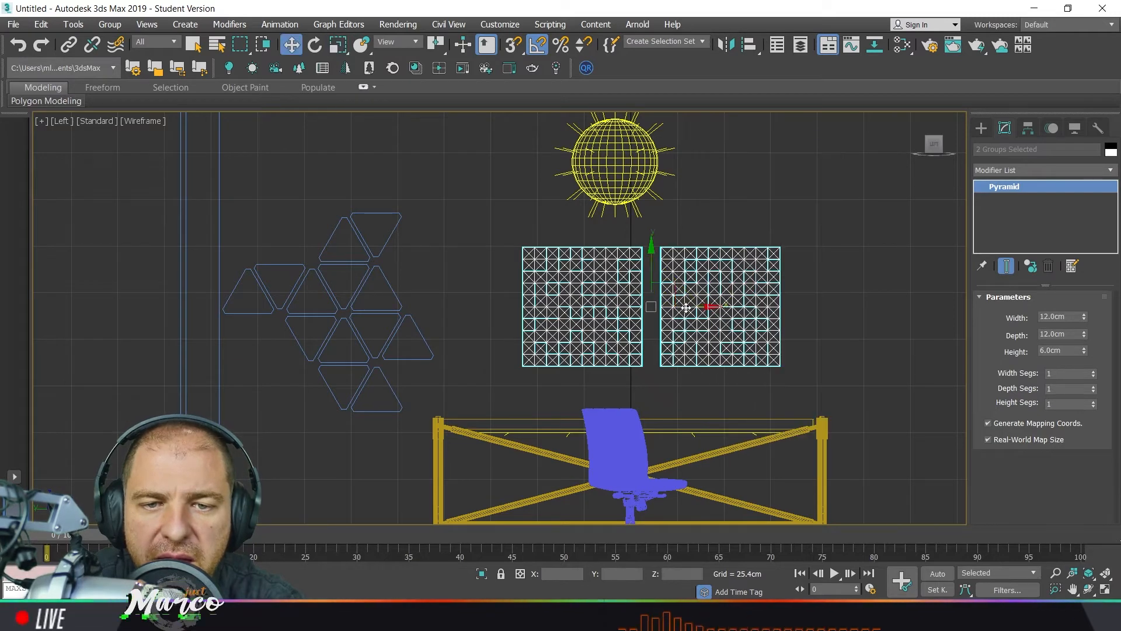
left_click_drag(685, 307, 824, 301)
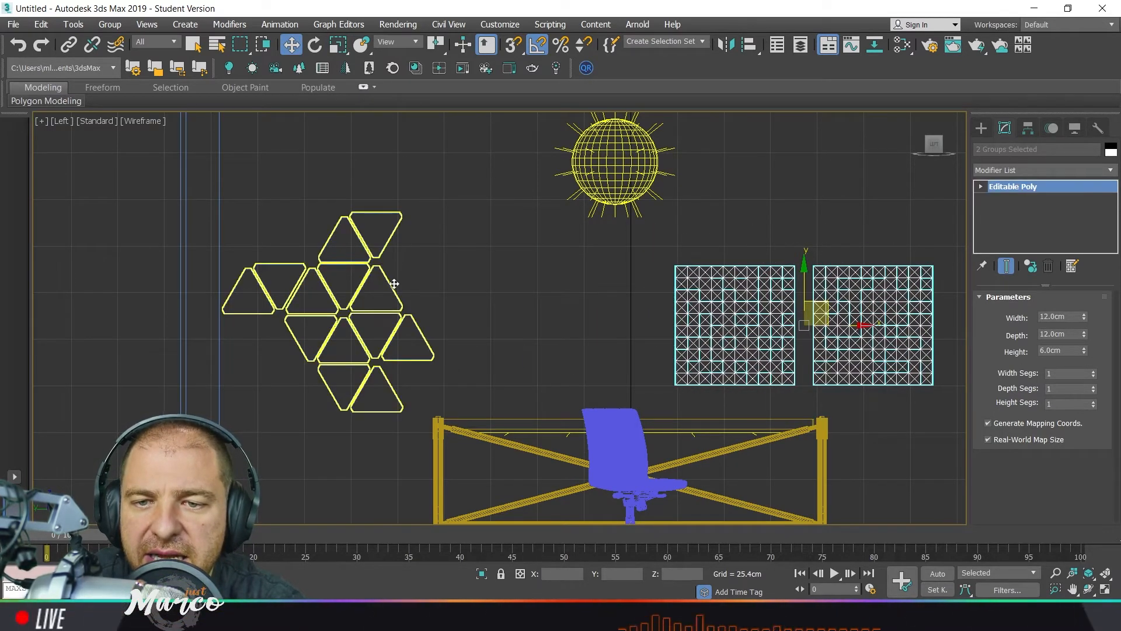
Move the triangle group about 87 cm horizontally towards the pyramid panels so it hangs above the desk
left_click(369, 285)
left_click_drag(369, 286, 522, 285)
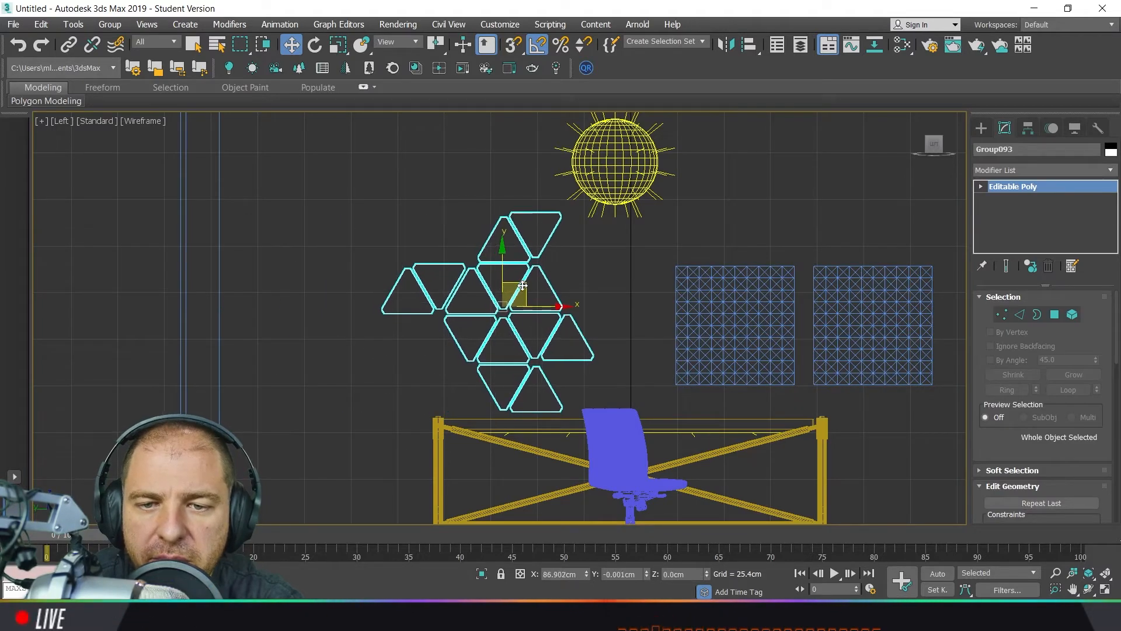
scroll(503, 307, "up", 5)
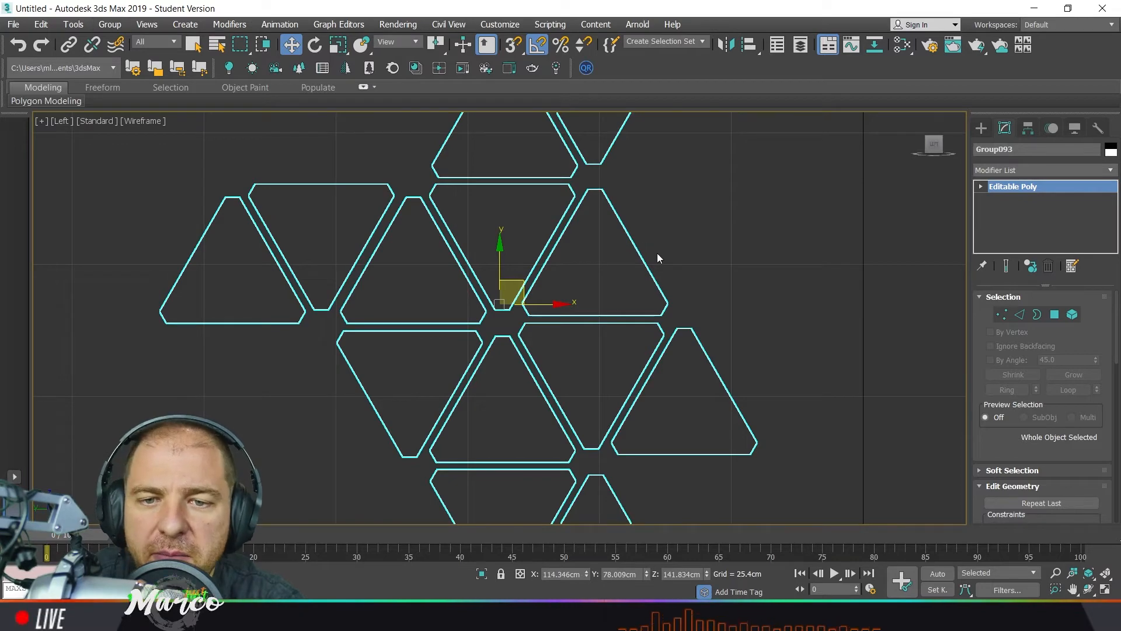
scroll(660, 263, "down", 6)
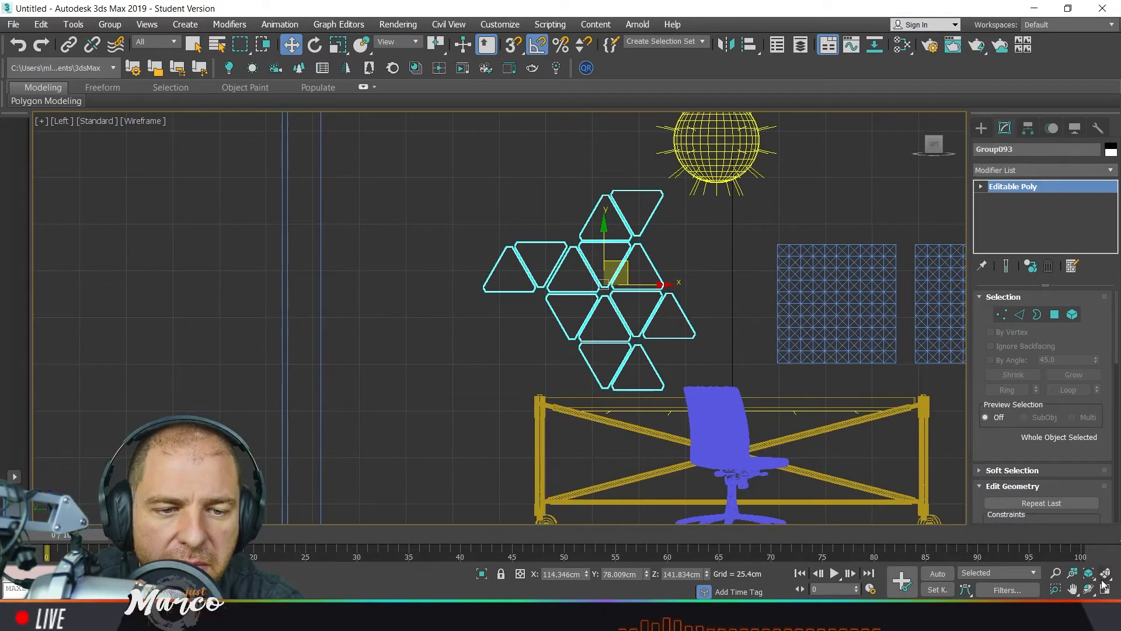
In the Front view, move the triangle group about 27 cm along X to sit against the back wall
left_click(1105, 589)
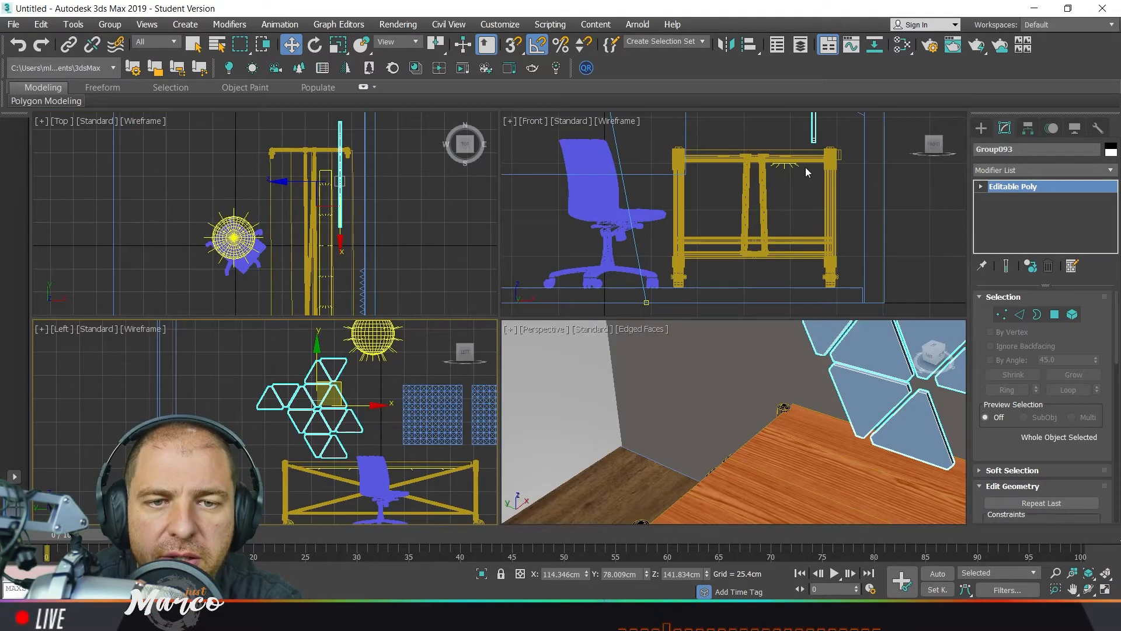
scroll(809, 175, "up", 6)
scroll(814, 196, "up", 2)
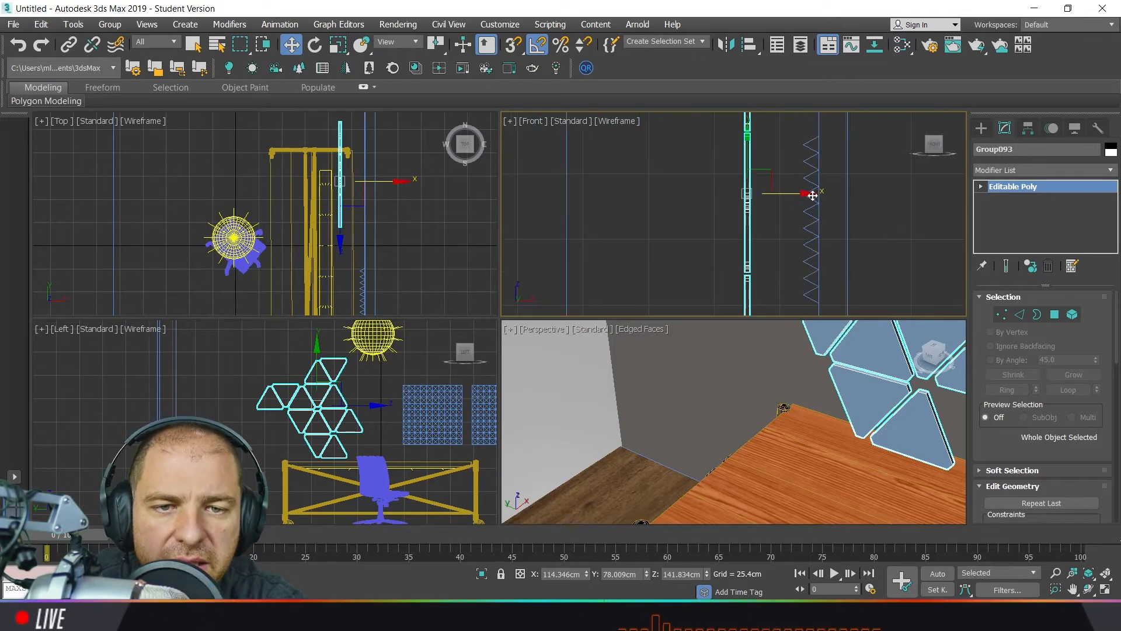
left_click_drag(805, 195, 867, 206)
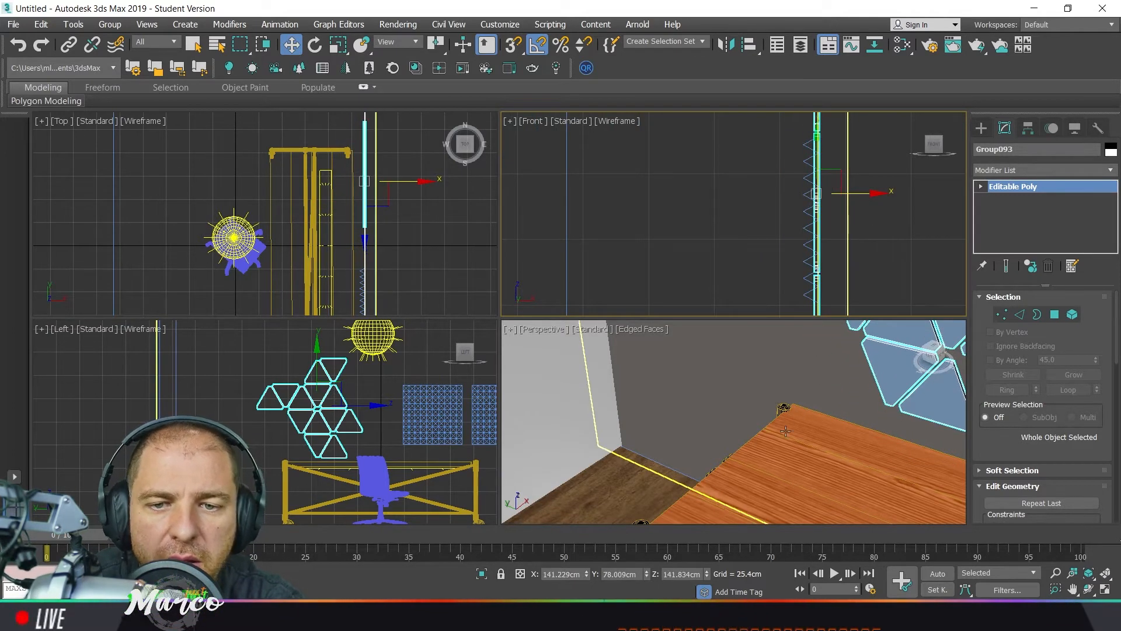
Return to a maximized Perspective view and add a CoronaLightMtl node in the Slate Material Editor above the existing material nodes
right_click(925, 467)
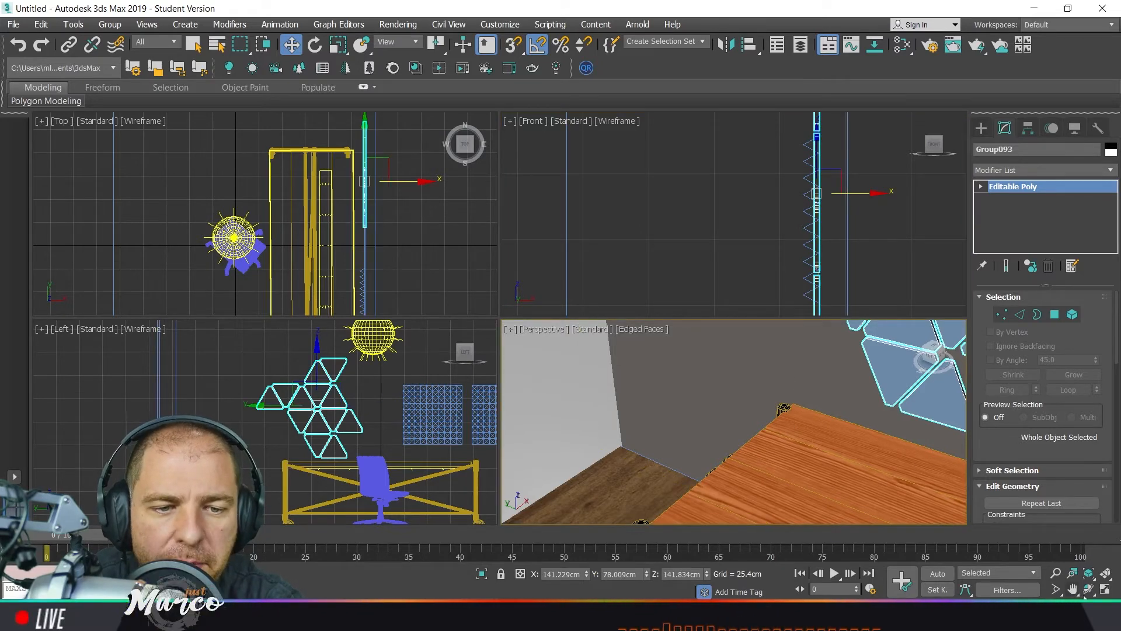
left_click(1104, 590)
middle_click_drag(715, 335, 588, 285)
scroll(588, 285, "down", 3)
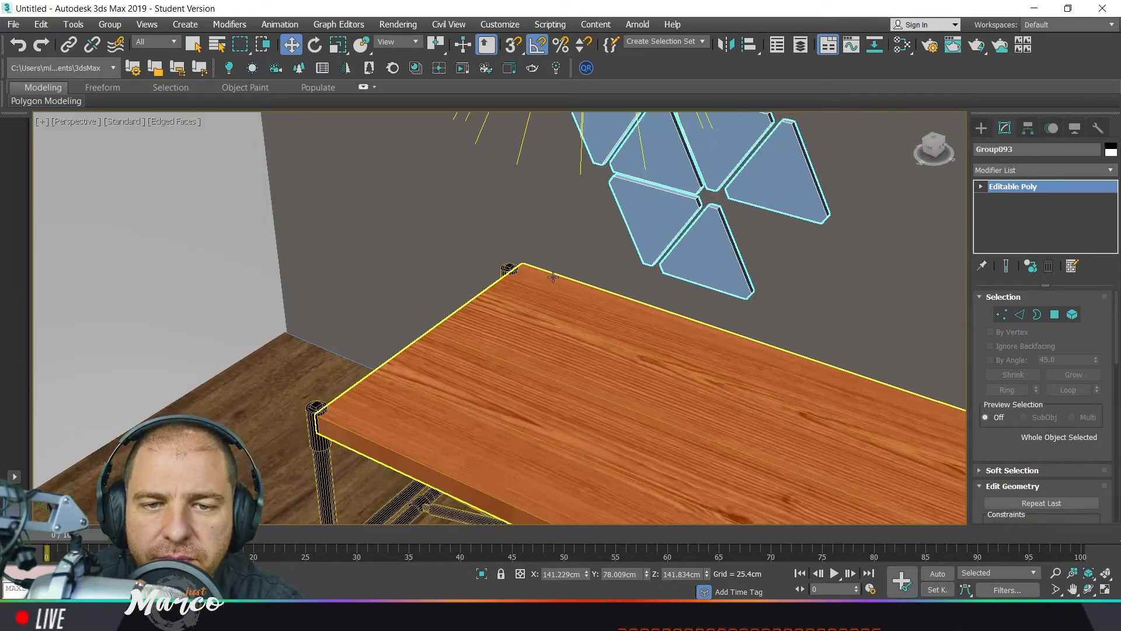
middle_click_drag(582, 236, 609, 200, "alt")
scroll(609, 200, "up", 4)
key("m")
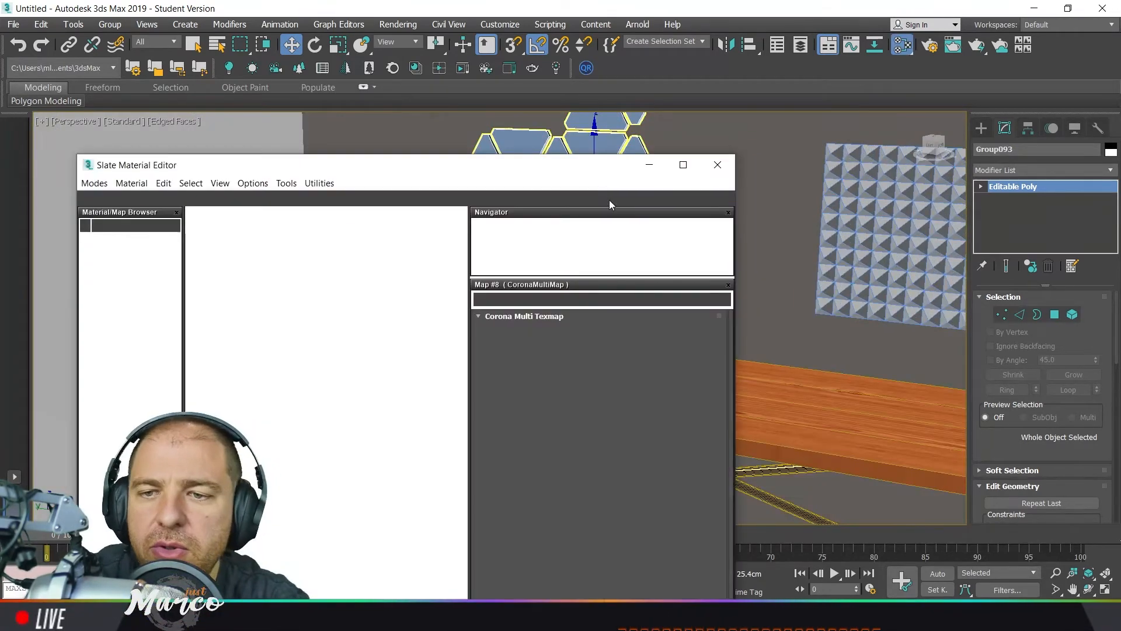
left_click_drag(447, 170, 437, 120)
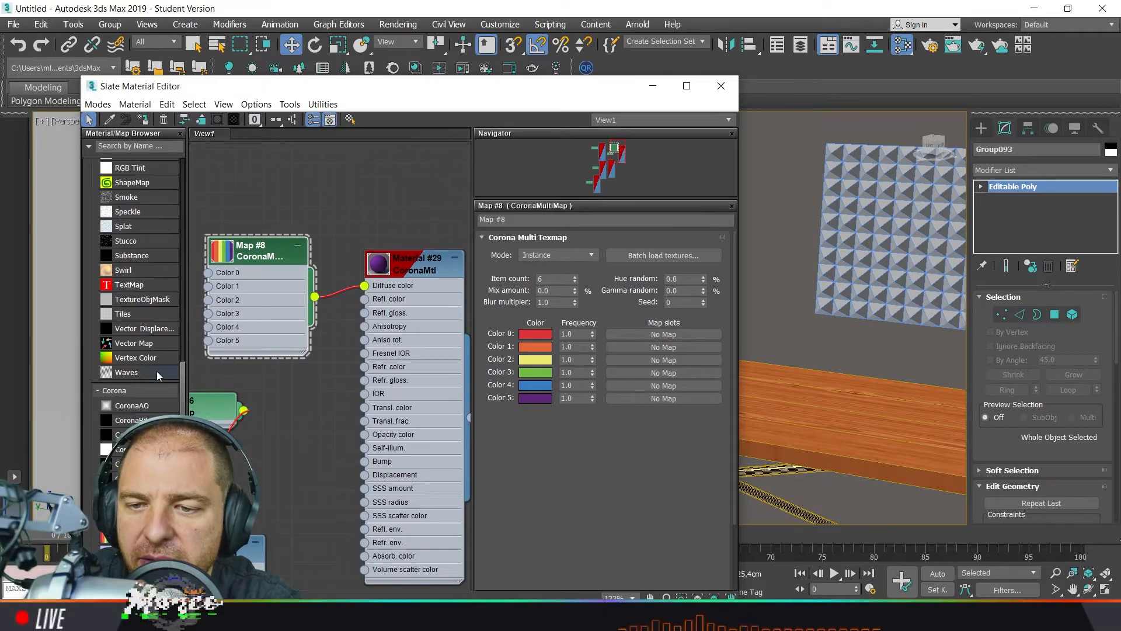
scroll(152, 355, "up", 10)
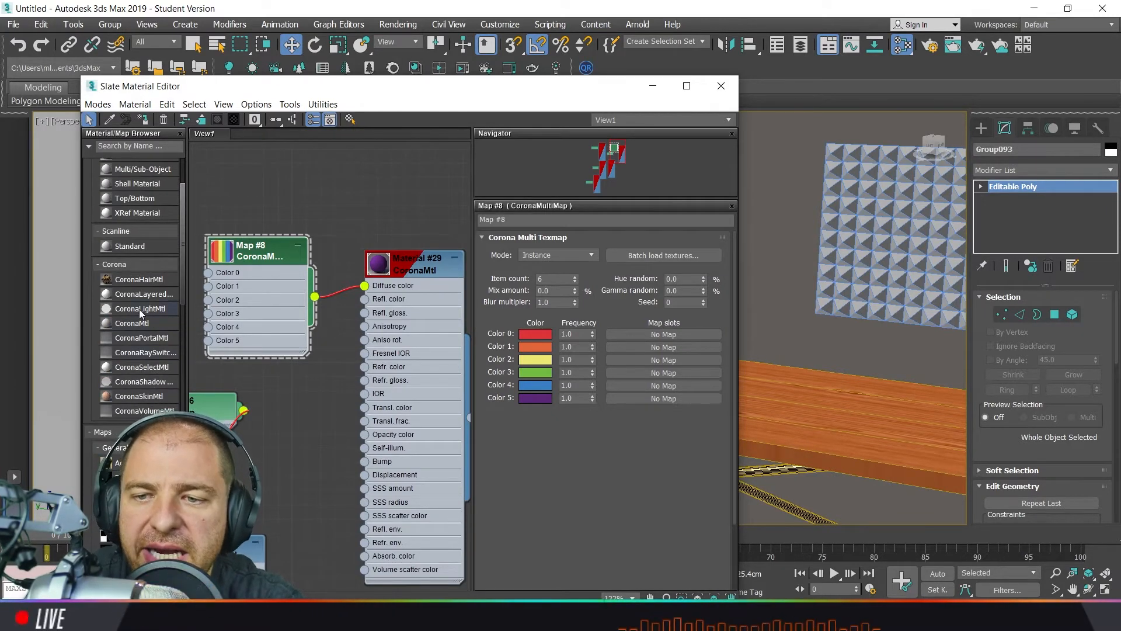
left_click_drag(139, 310, 355, 169)
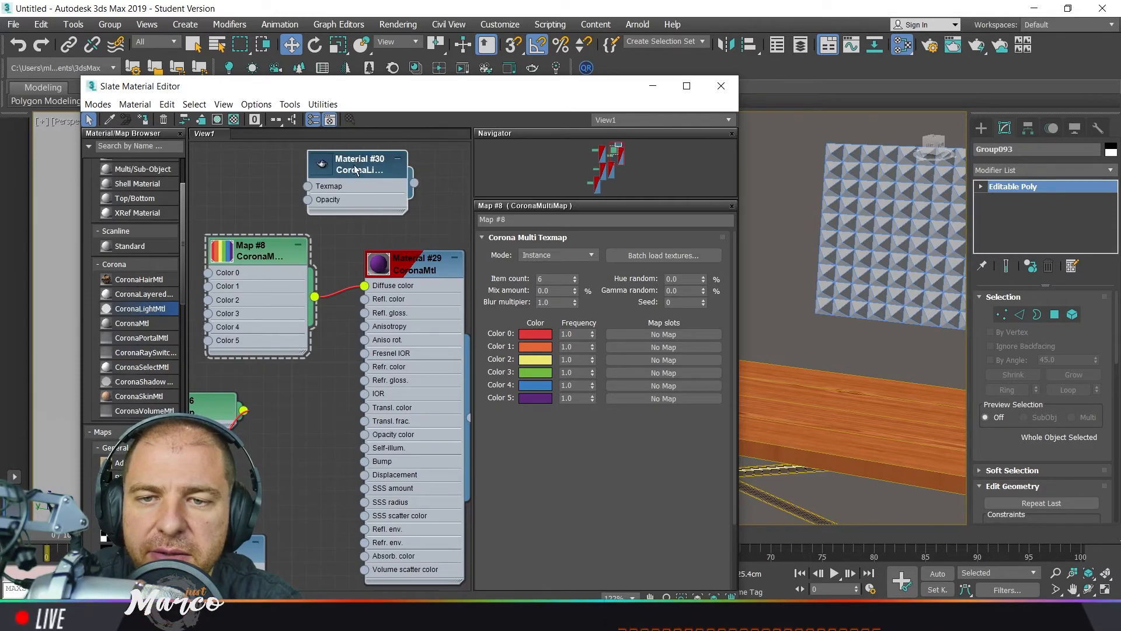
Assign the new CoronaLightMtl to the triangle group and put the Slate Material Editor away
left_click_drag(350, 86, 187, 215)
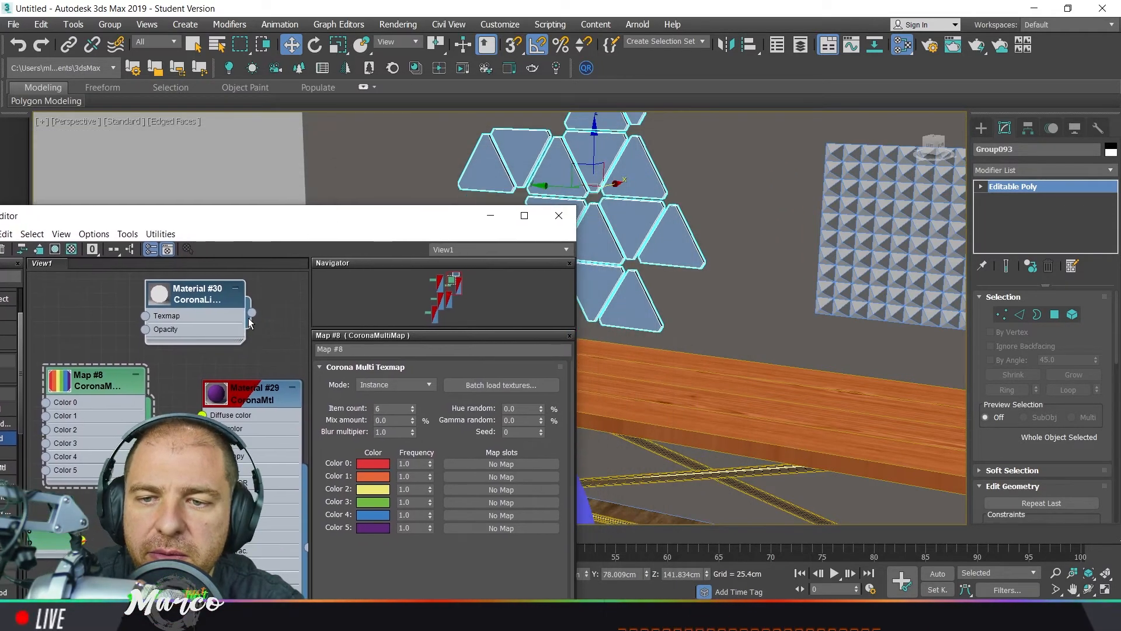
left_click_drag(249, 318, 626, 215)
left_click(531, 334)
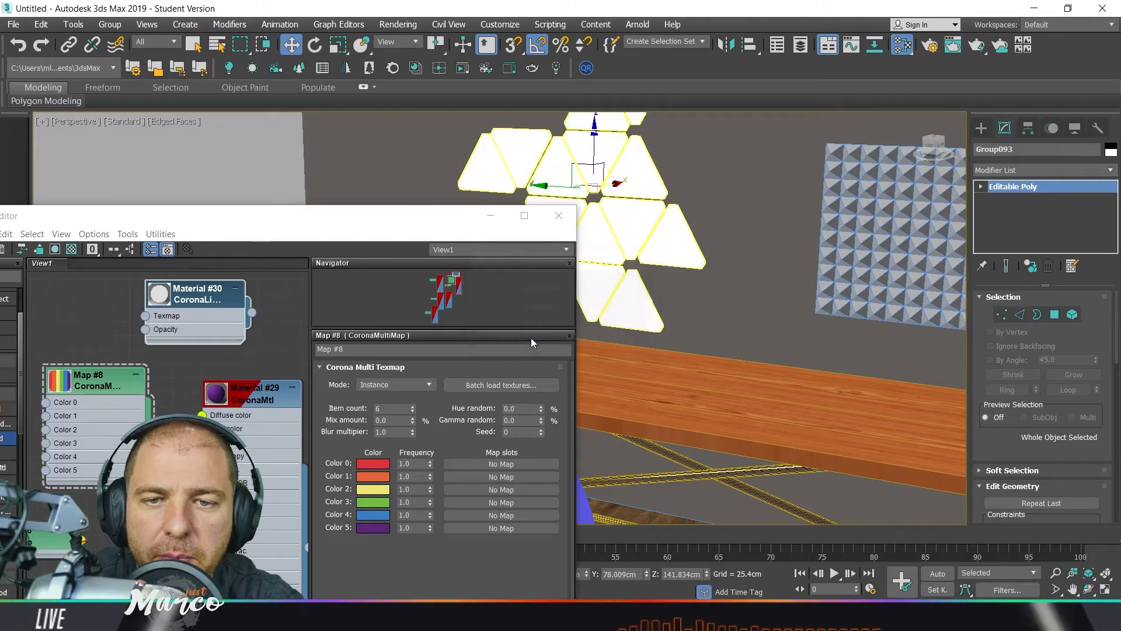
left_click(496, 223)
Turn off Edged Faces in the Perspective view so the room shows with default shading only
middle_click_drag(508, 213, 621, 384, "alt")
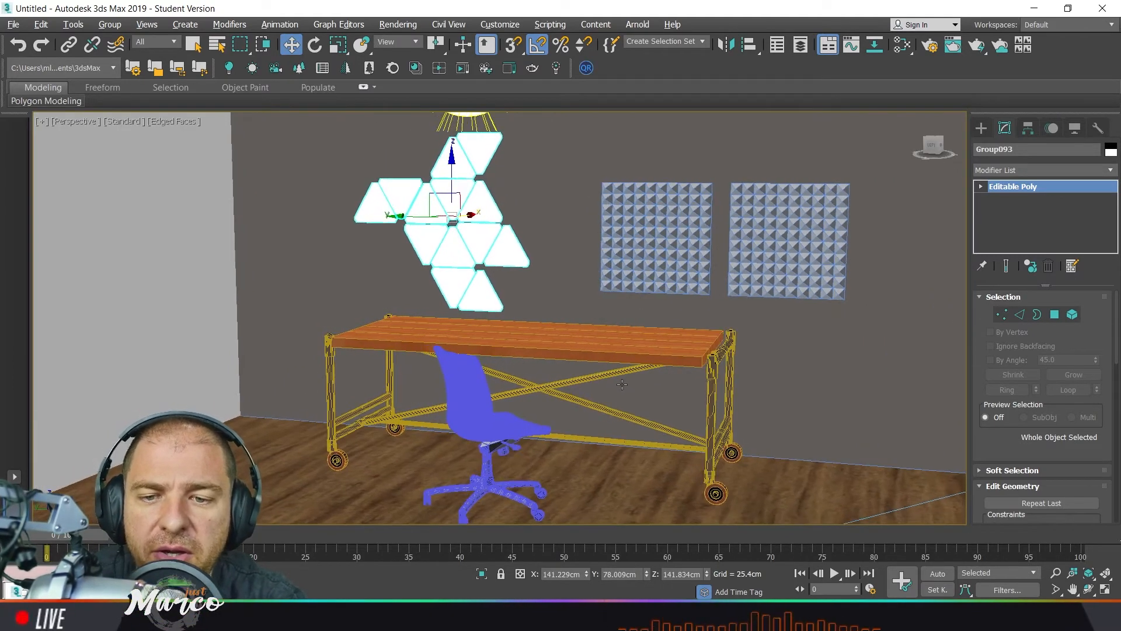
scroll(315, 210, "up", 3)
left_click(177, 123)
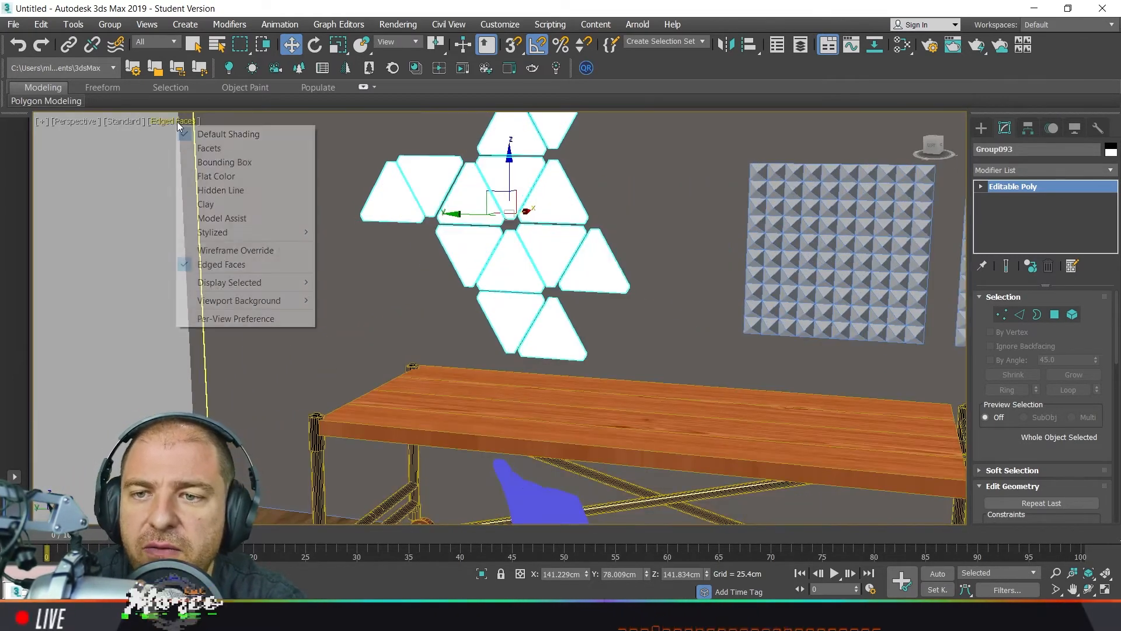
left_click(258, 264)
scroll(493, 336, "down", 4)
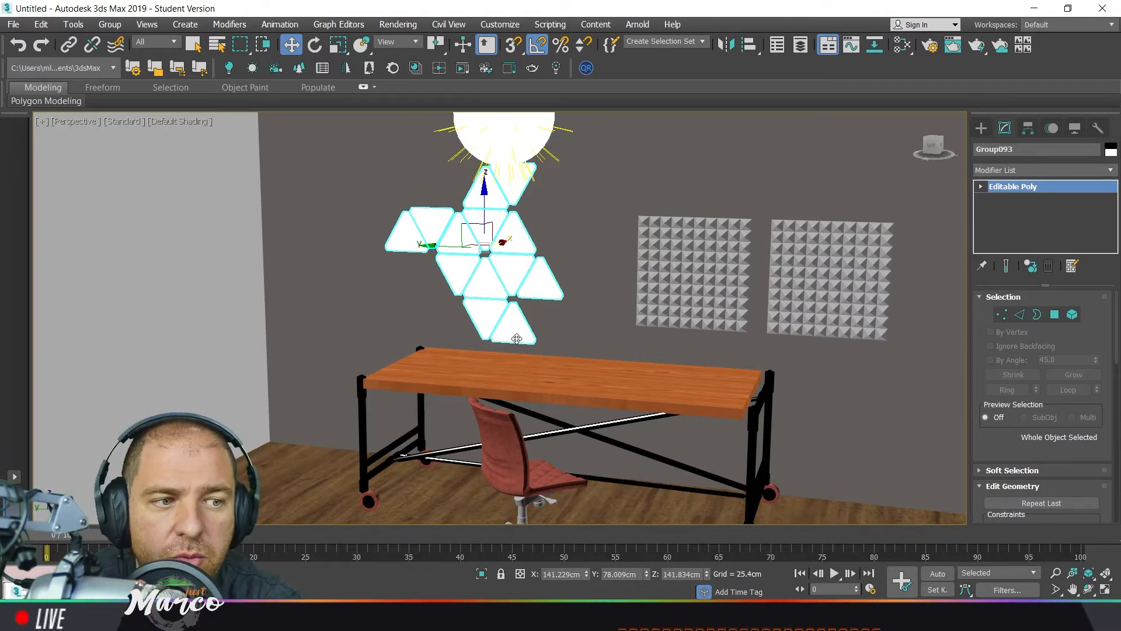
scroll(516, 338, "down", 5)
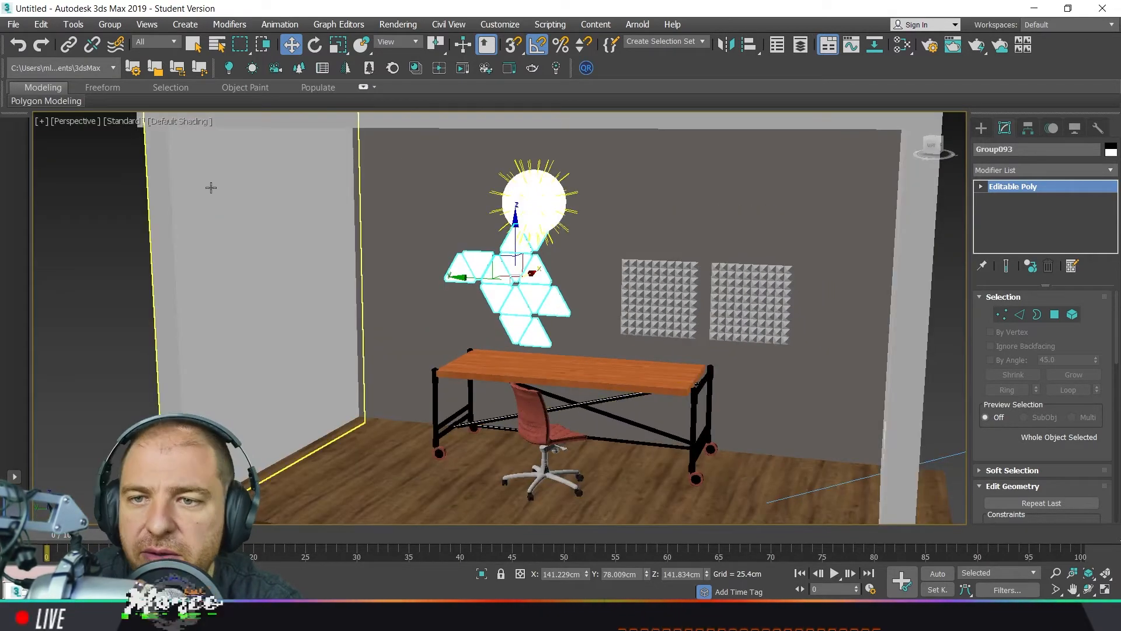
Create a targeted CoronaCam in front of the room's open side, aimed through the desk at the back wall
left_click(275, 68)
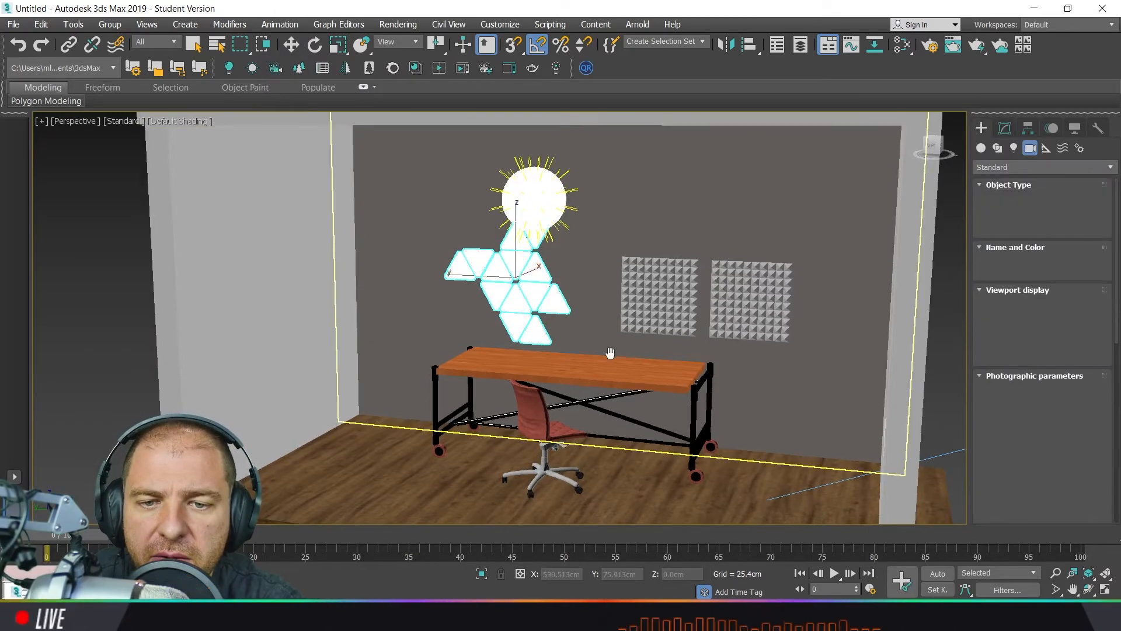
middle_click_drag(610, 352, 633, 272)
scroll(633, 272, "down", 3)
middle_click_drag(561, 452, 544, 334, "alt")
scroll(464, 481, "up", 2)
scroll(467, 495, "down", 5)
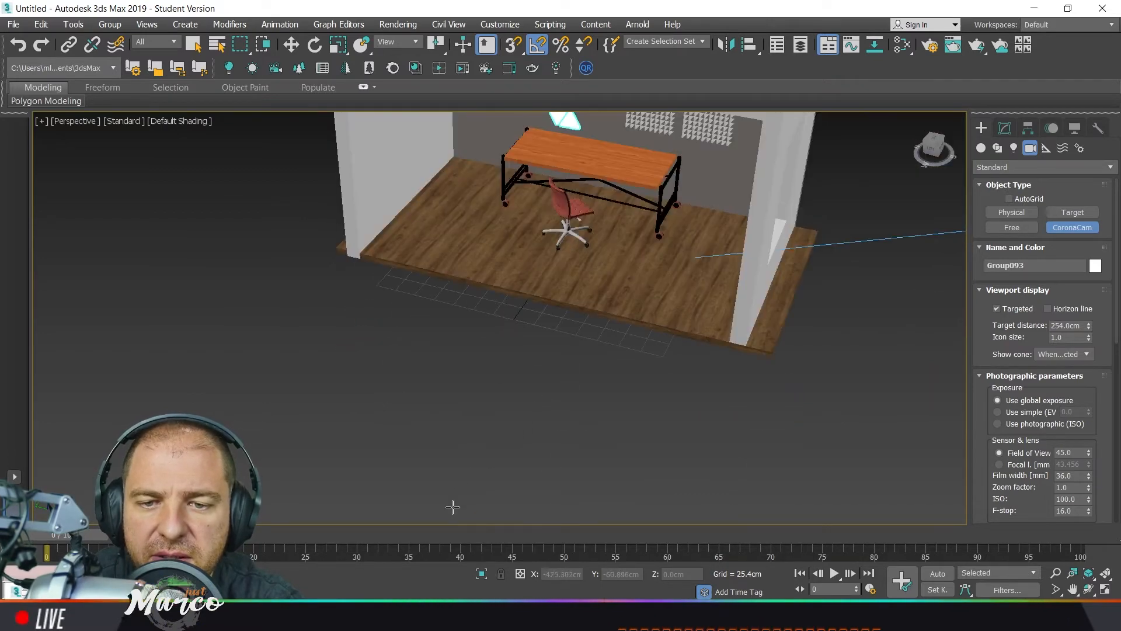
left_click_drag(432, 501, 549, 254)
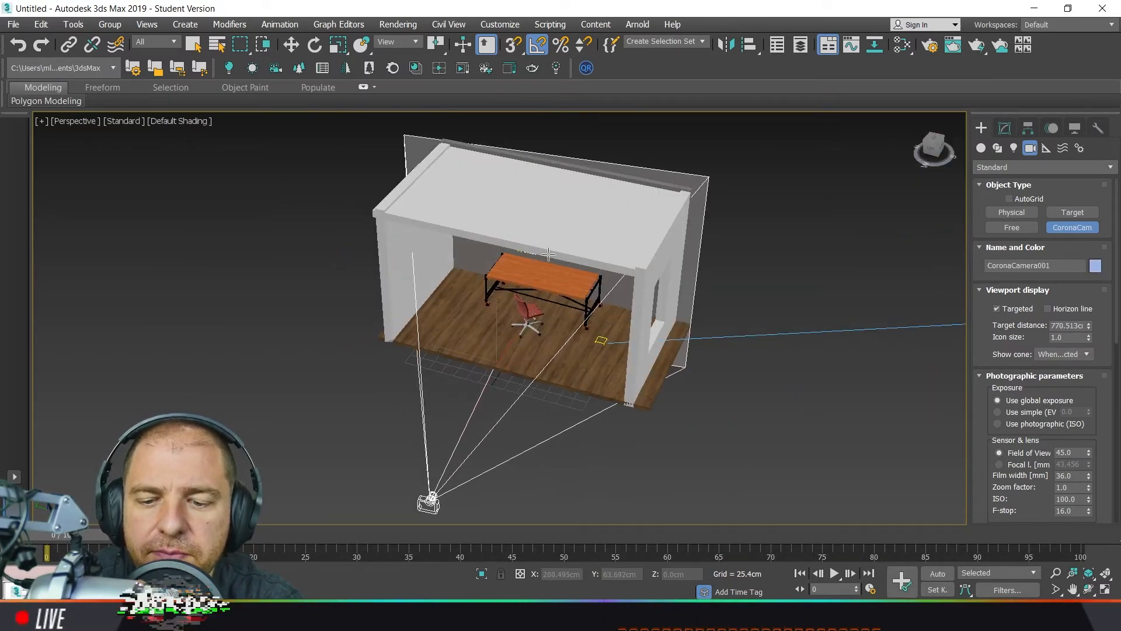
Switch the Perspective viewport to look through the new Corona camera
left_click(85, 121)
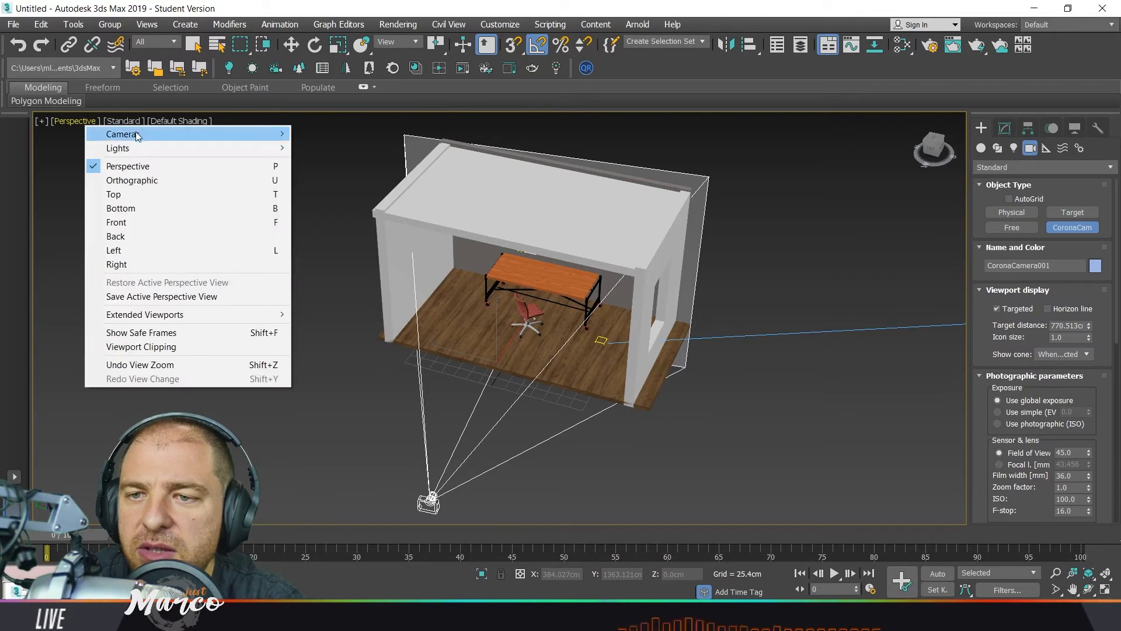
mouse_move(263, 133)
left_click(344, 134)
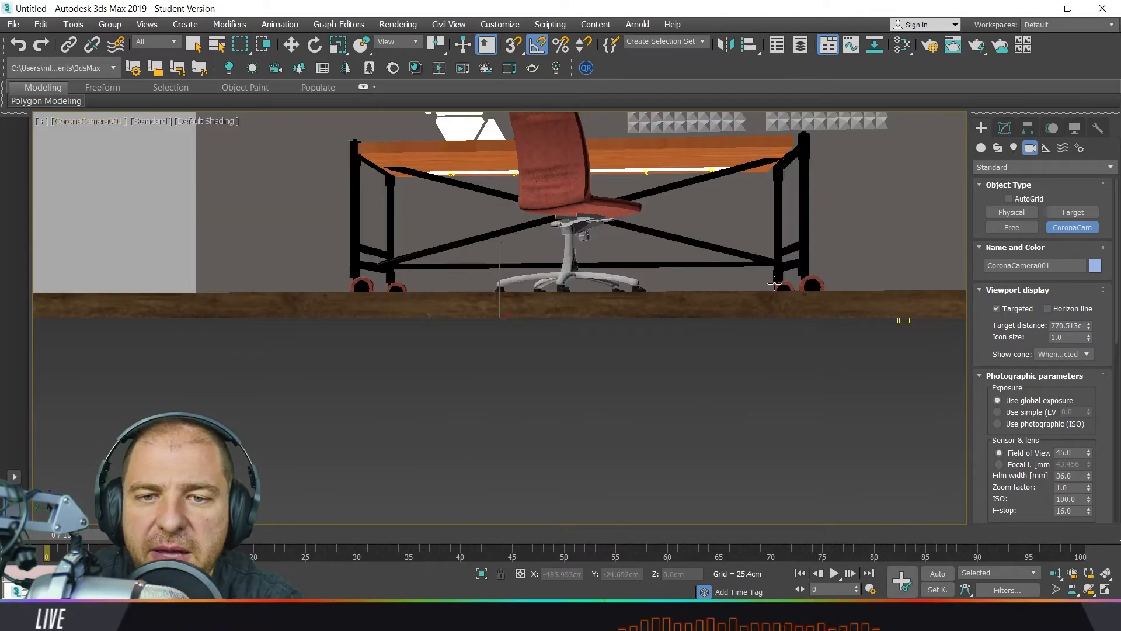
Pan and dolly the Corona camera closer so the desk, chair, triangle lights and acoustic panels fill the view
middle_click_drag(773, 284, 727, 383)
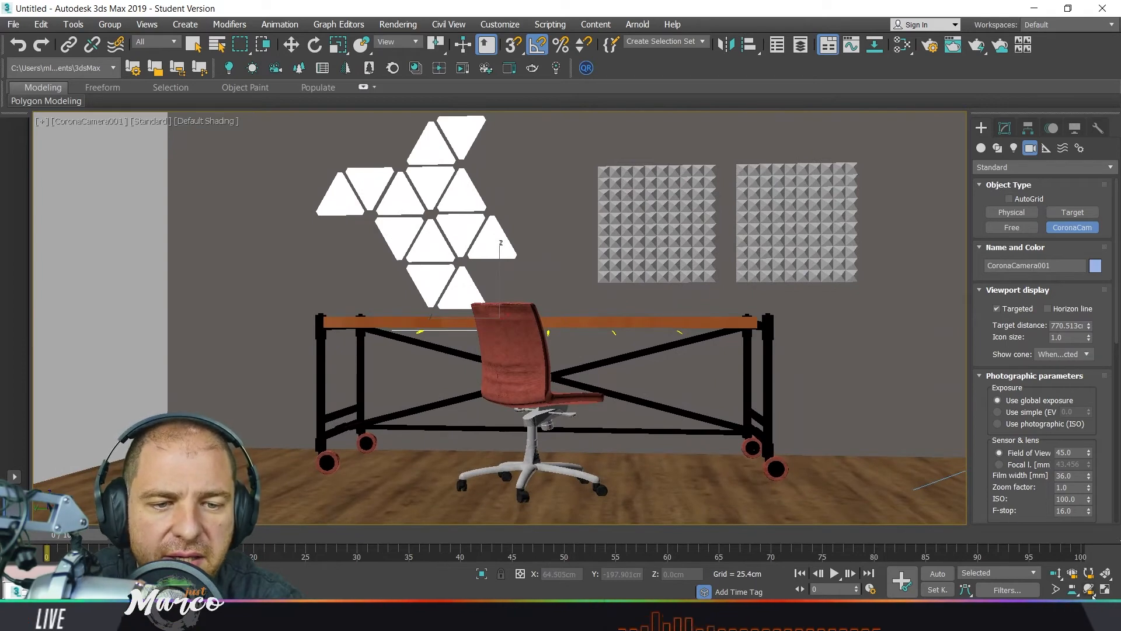
left_click(1056, 589)
left_click_drag(648, 317, 649, 298)
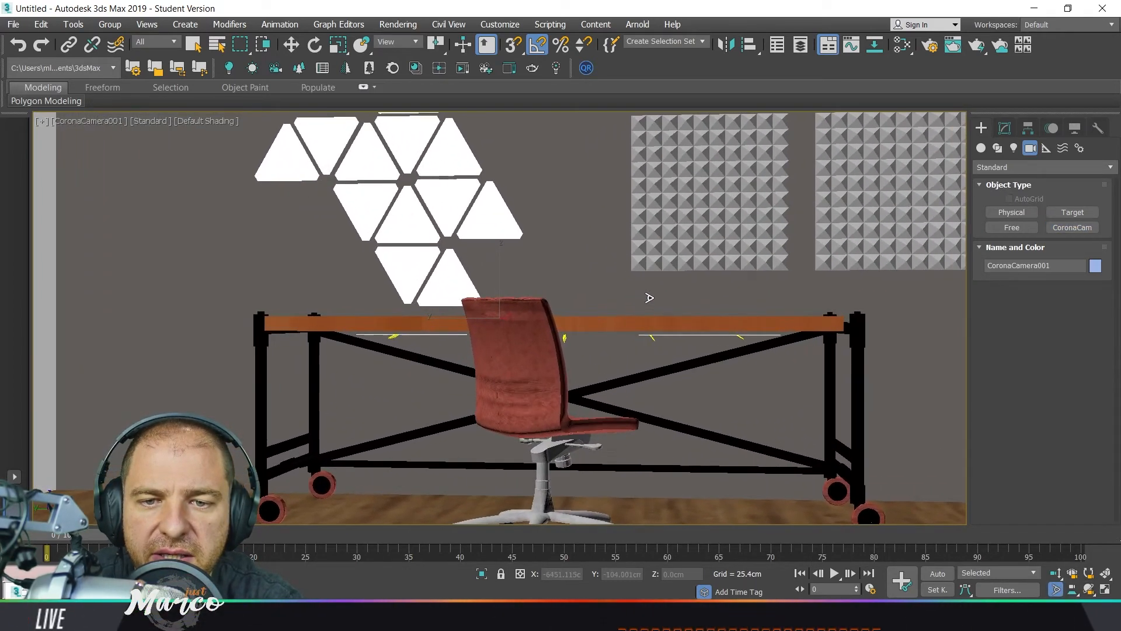
middle_click_drag(678, 273, 618, 304)
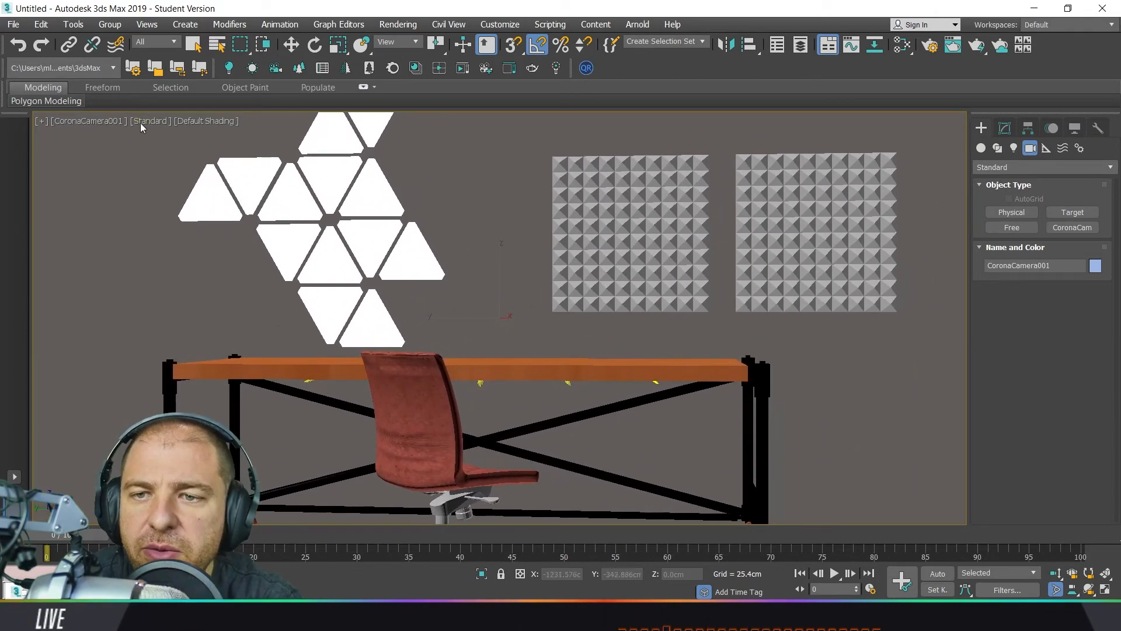
Show safe frames in the camera view and reframe the camera around the desk, triangle lights and wall panels
left_click(161, 121)
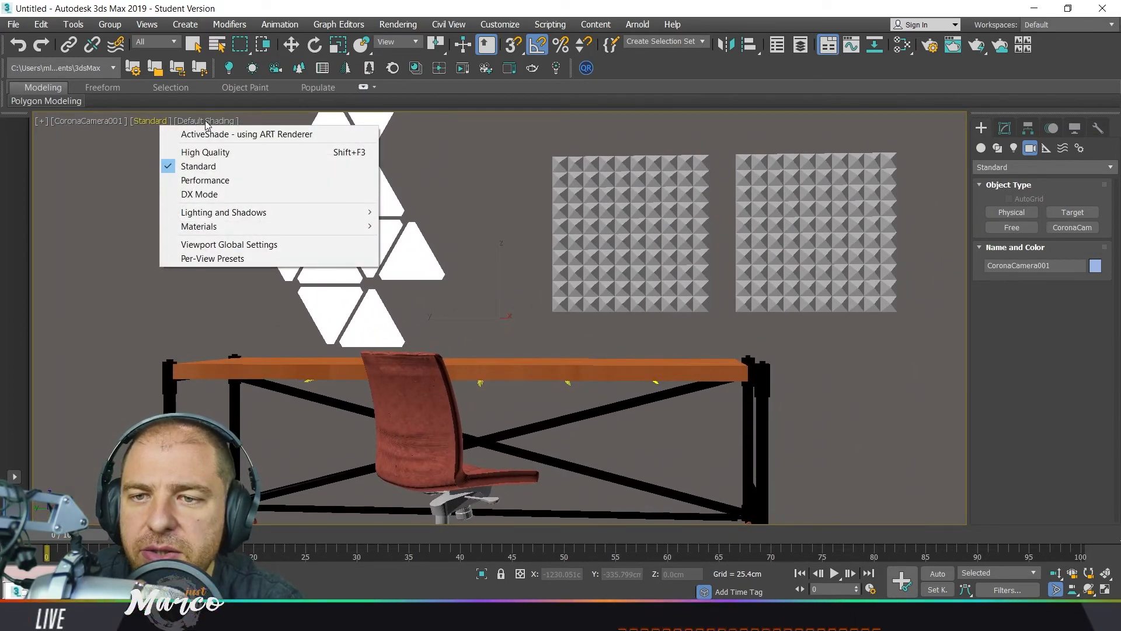
left_click(81, 121)
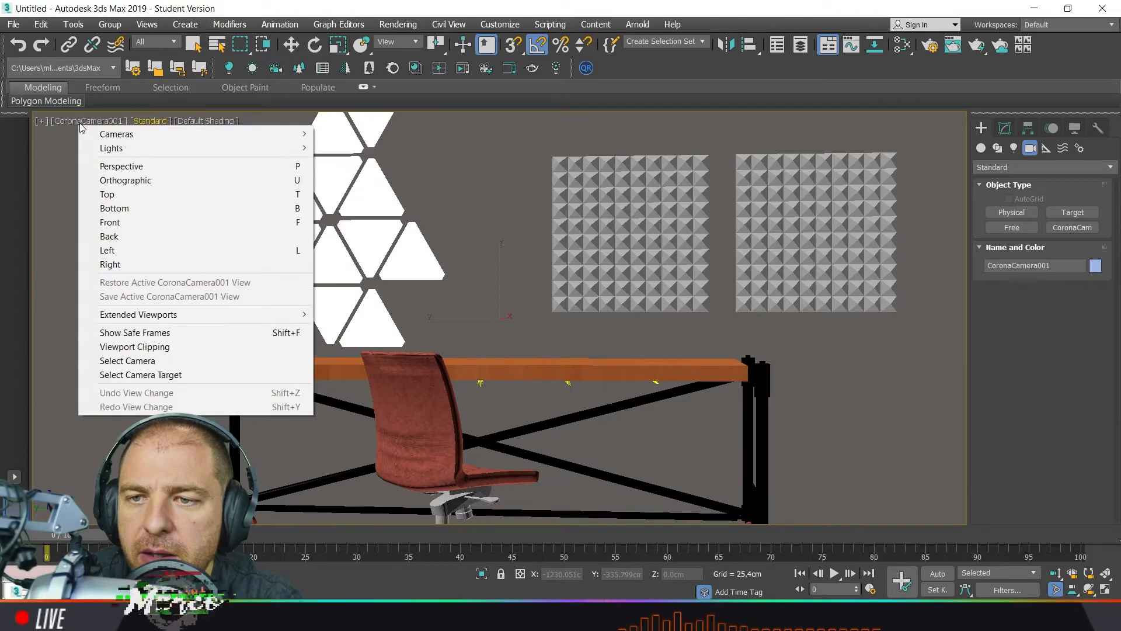
left_click(185, 333)
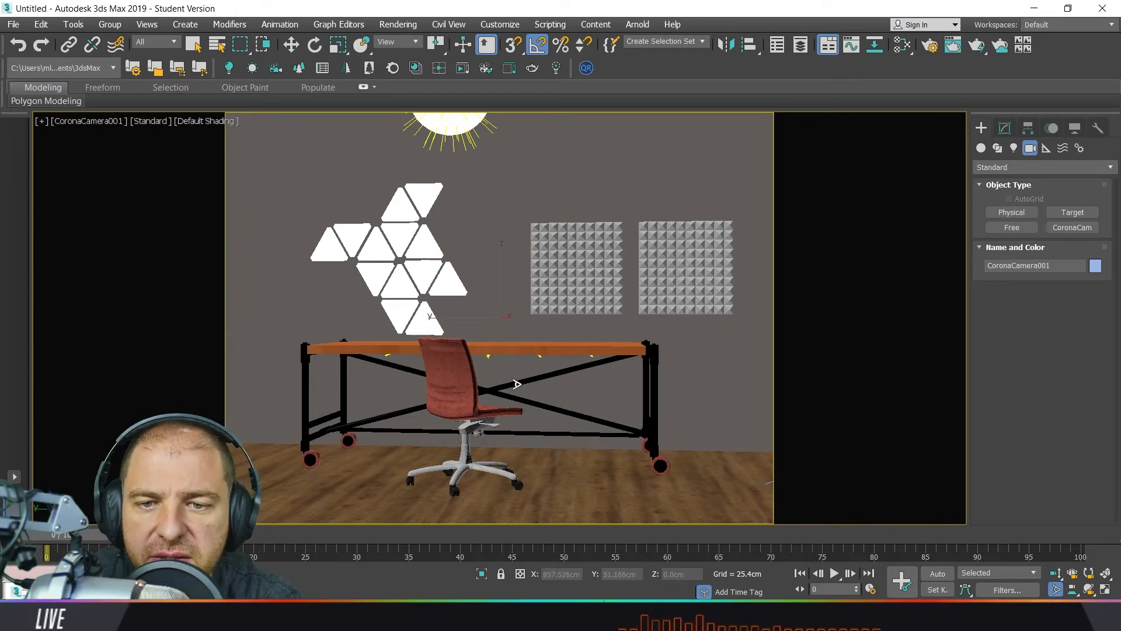
left_click_drag(531, 375, 530, 365)
middle_click_drag(537, 361, 560, 342)
scroll(539, 345, "up", 1)
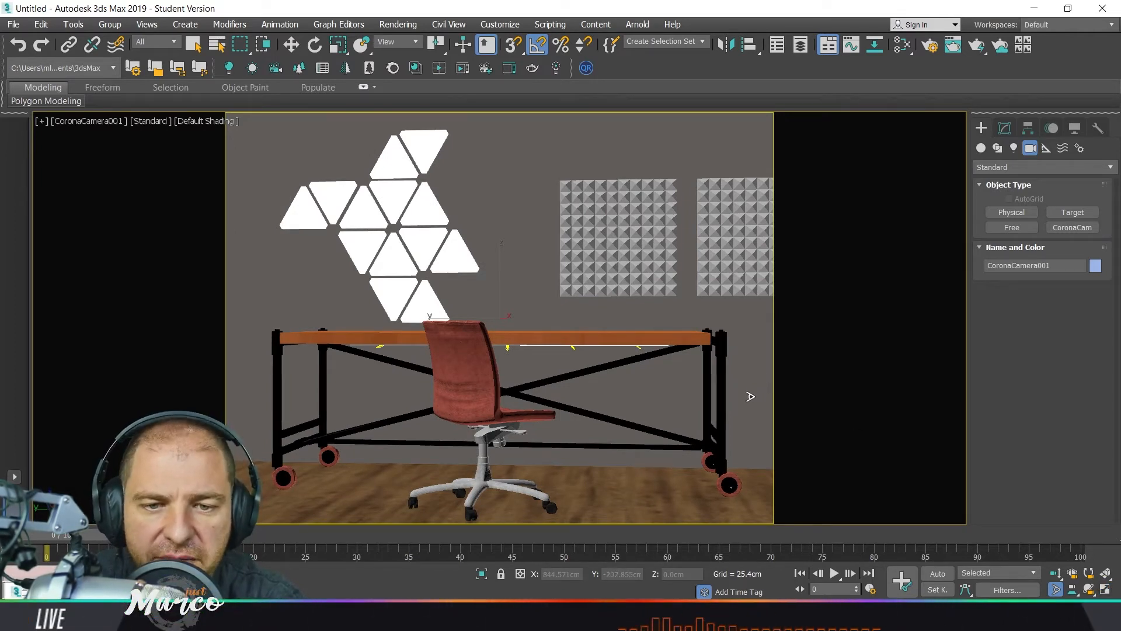
middle_click_drag(647, 362, 626, 361)
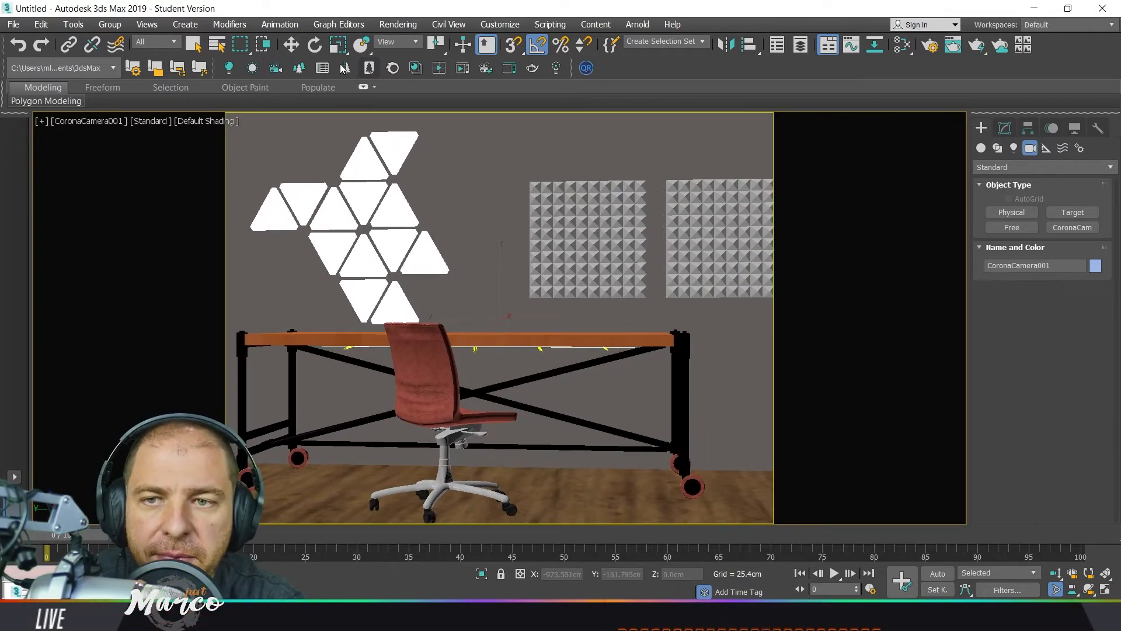
Save the scene as corona.max in the scenes folder
left_click(14, 25)
left_click(29, 129)
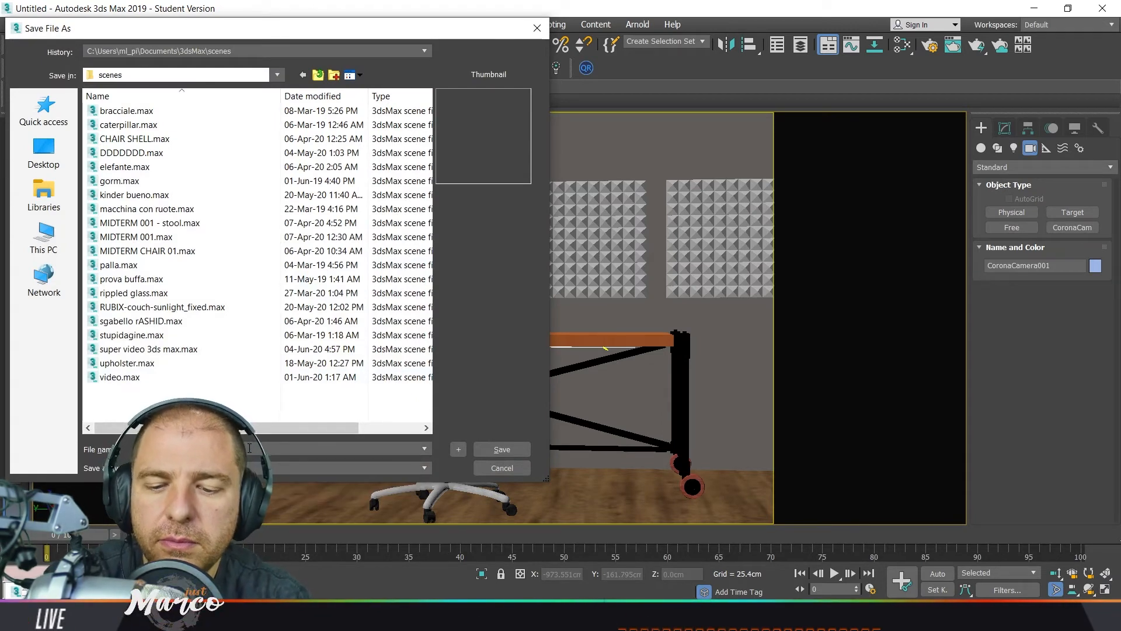
left_click(506, 451)
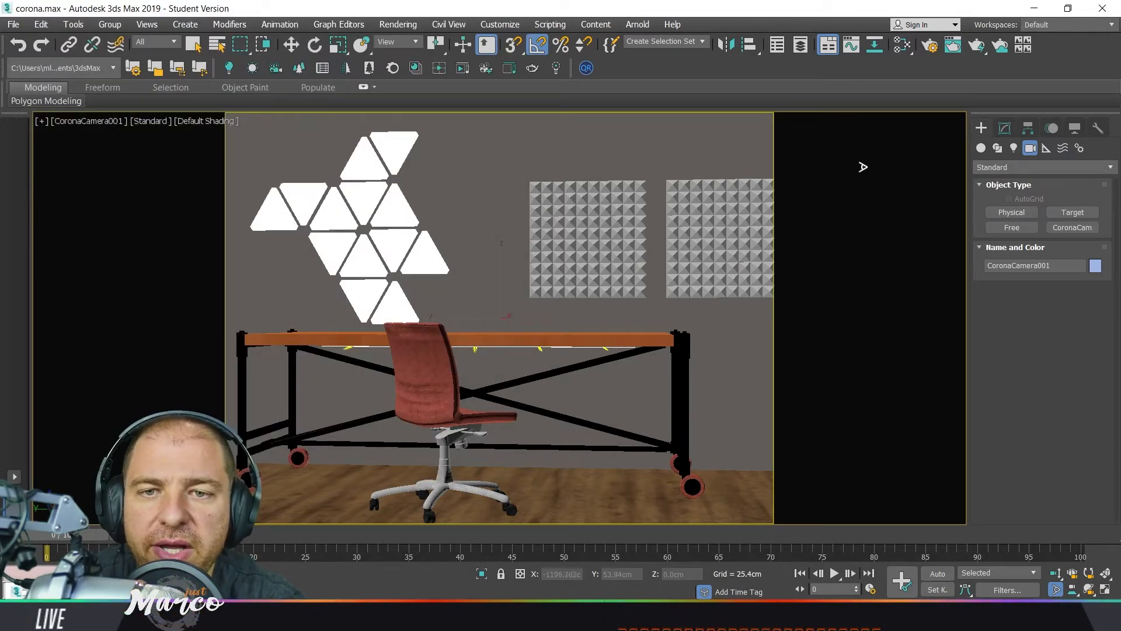
Run a test render of the Corona camera view and stop it after a few passes
left_click(978, 49)
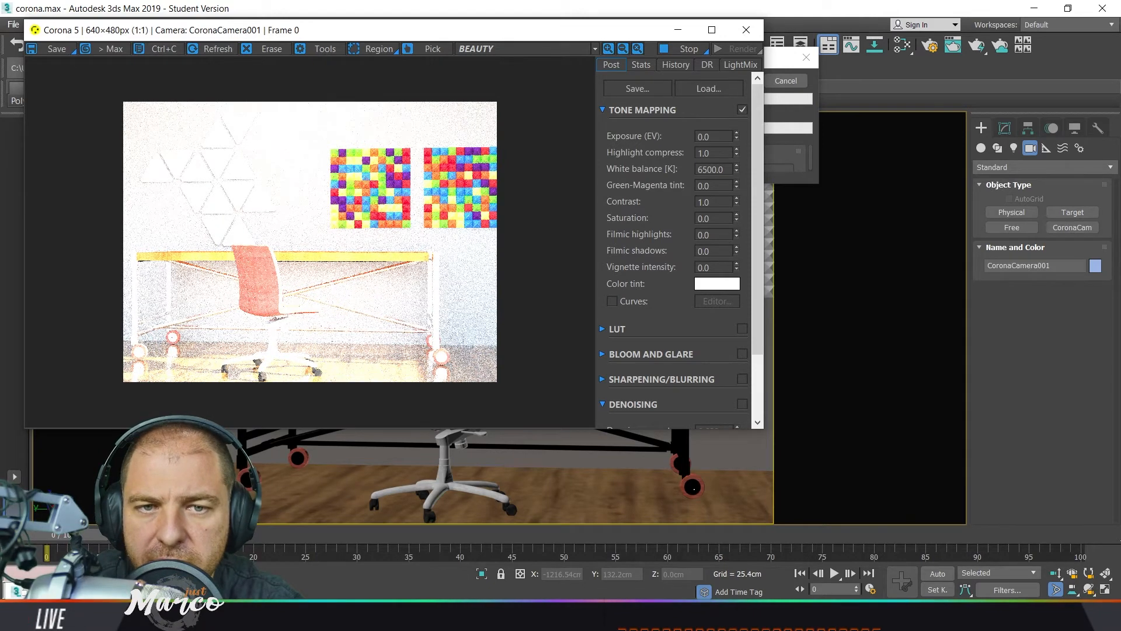
left_click(797, 181)
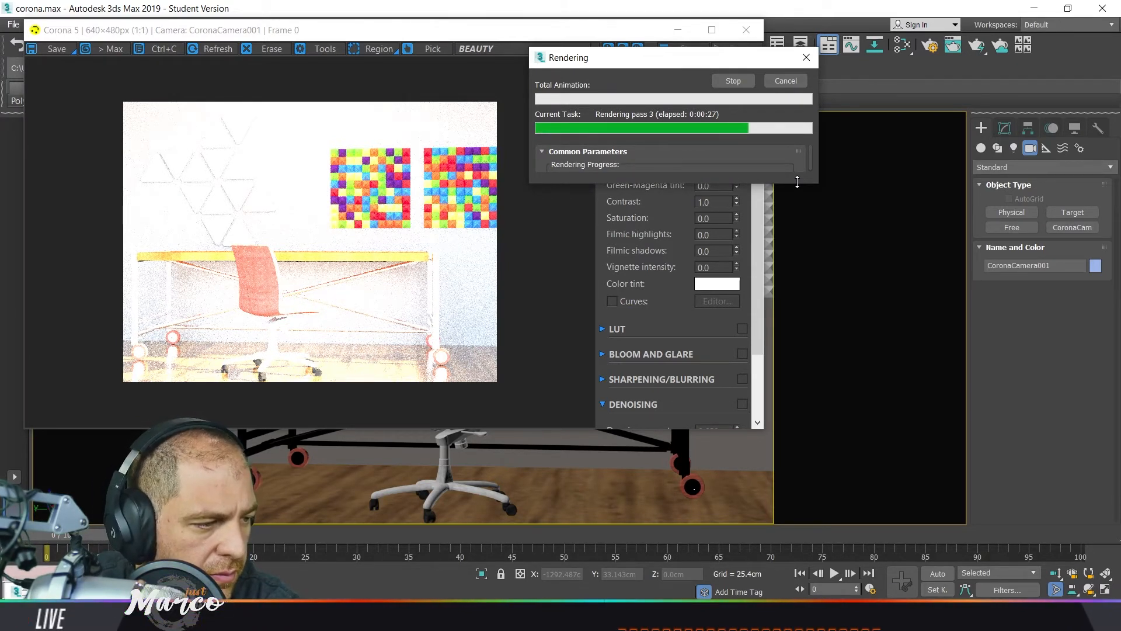
left_click(733, 81)
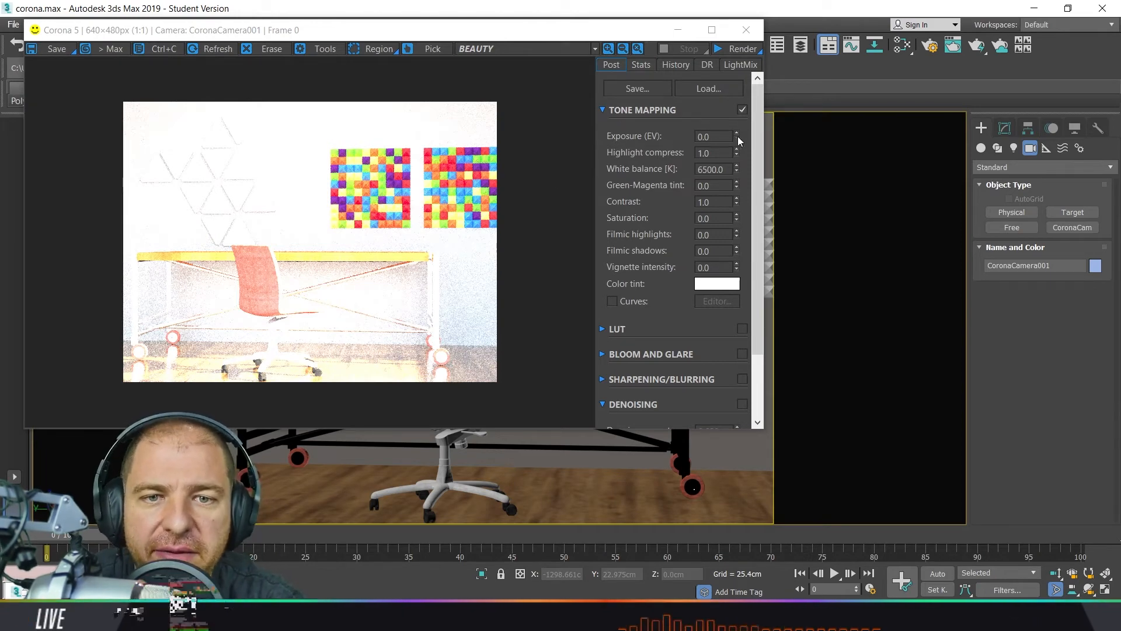
Lower the render's tone mapping exposure to -2.416 EV and close the frame buffer
left_click_drag(738, 137, 762, 410)
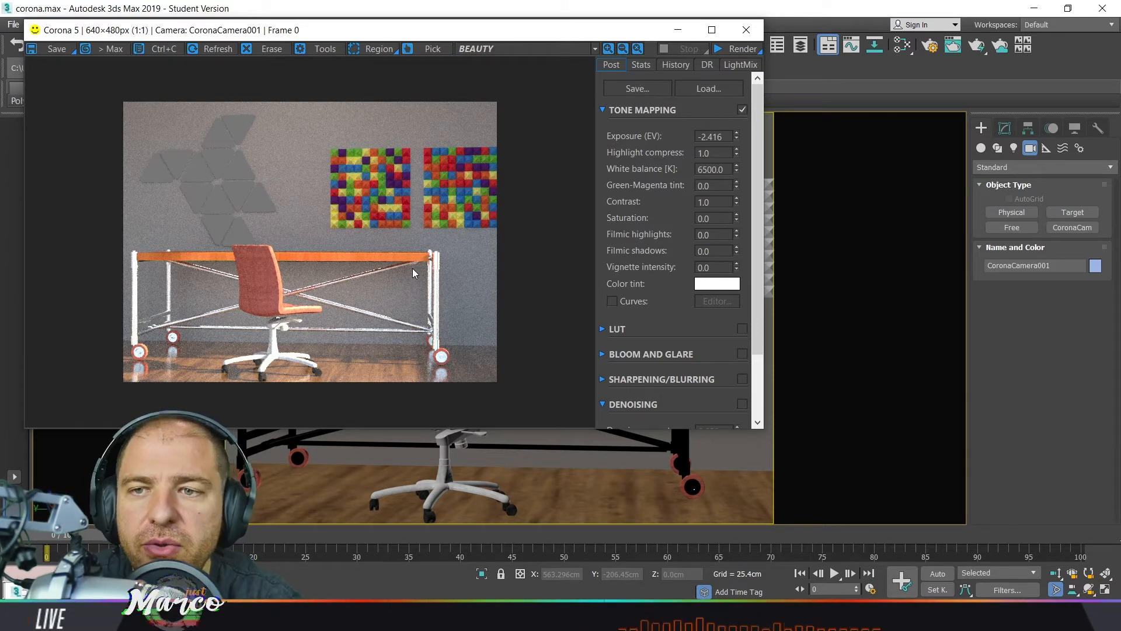
left_click(755, 34)
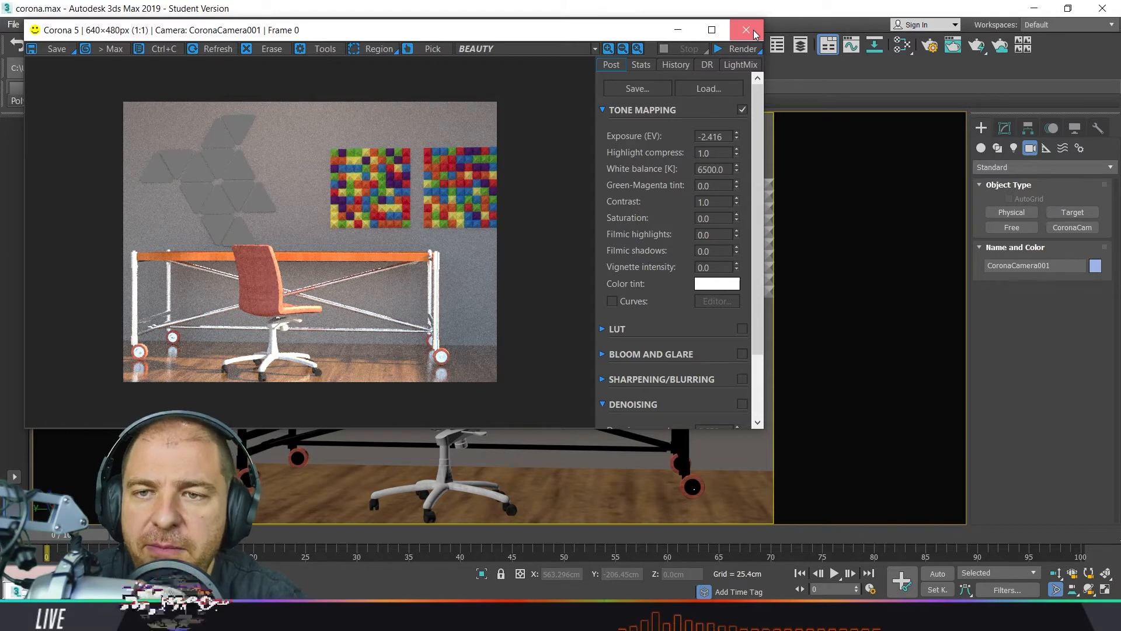
left_click(754, 34)
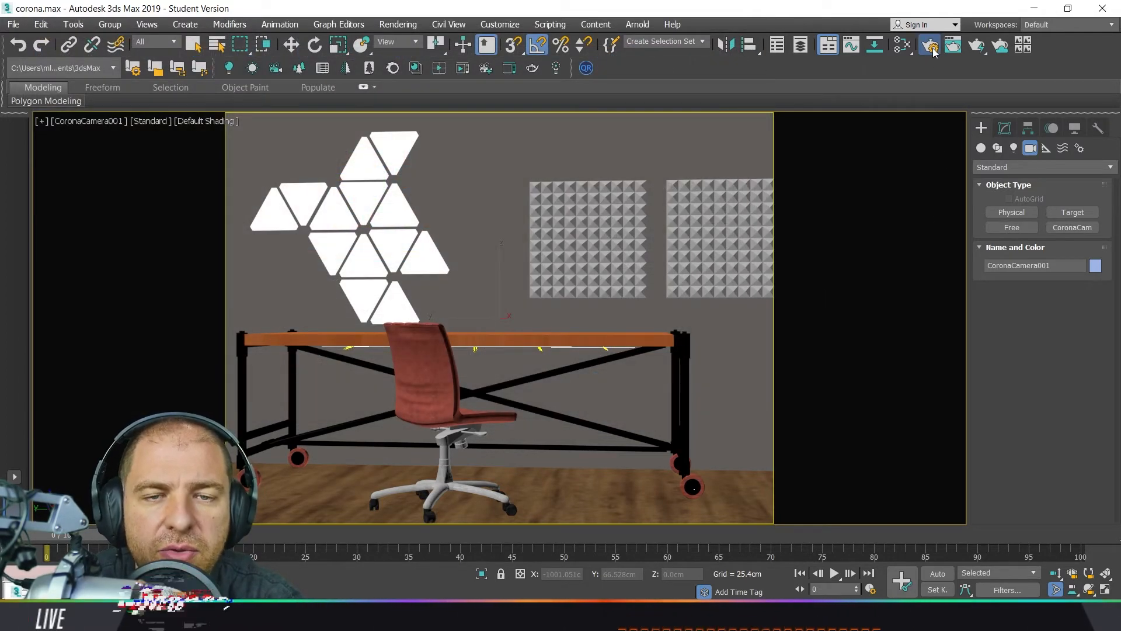
Generate an interactive LightMix in the Corona render setup, with layers separated by instanced lights and included in denoising
key("F10")
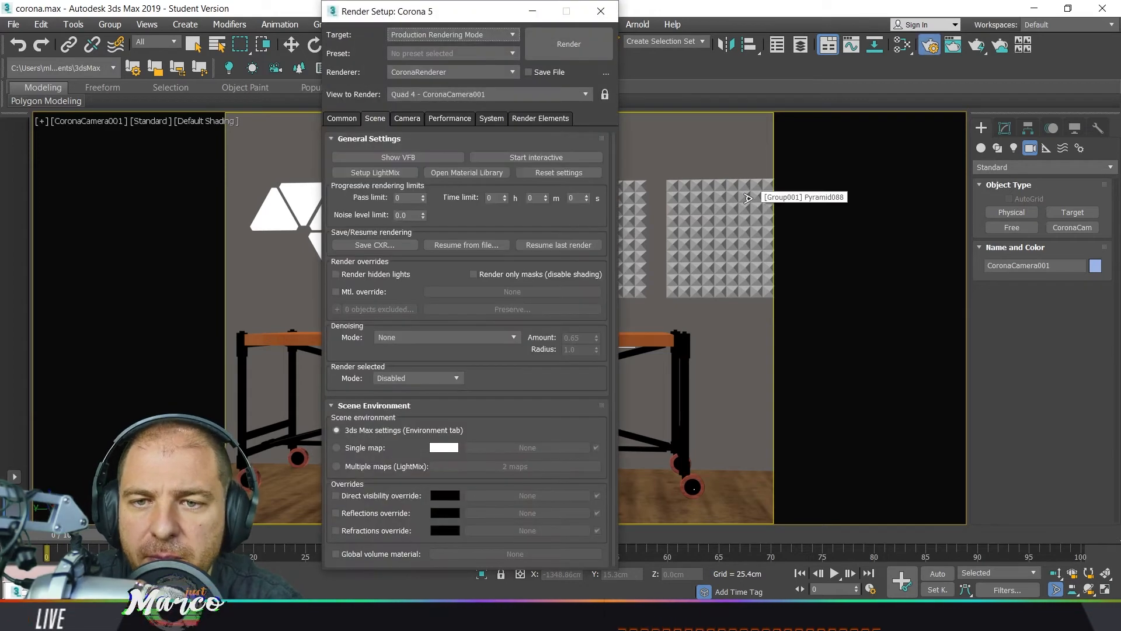
left_click(376, 173)
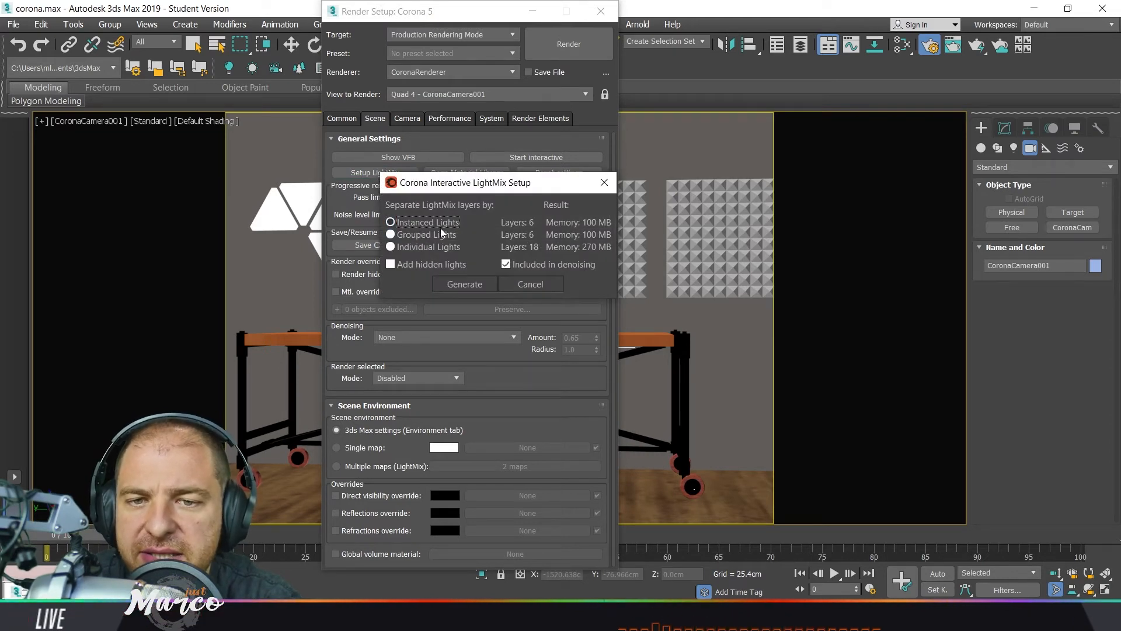
left_click(465, 286)
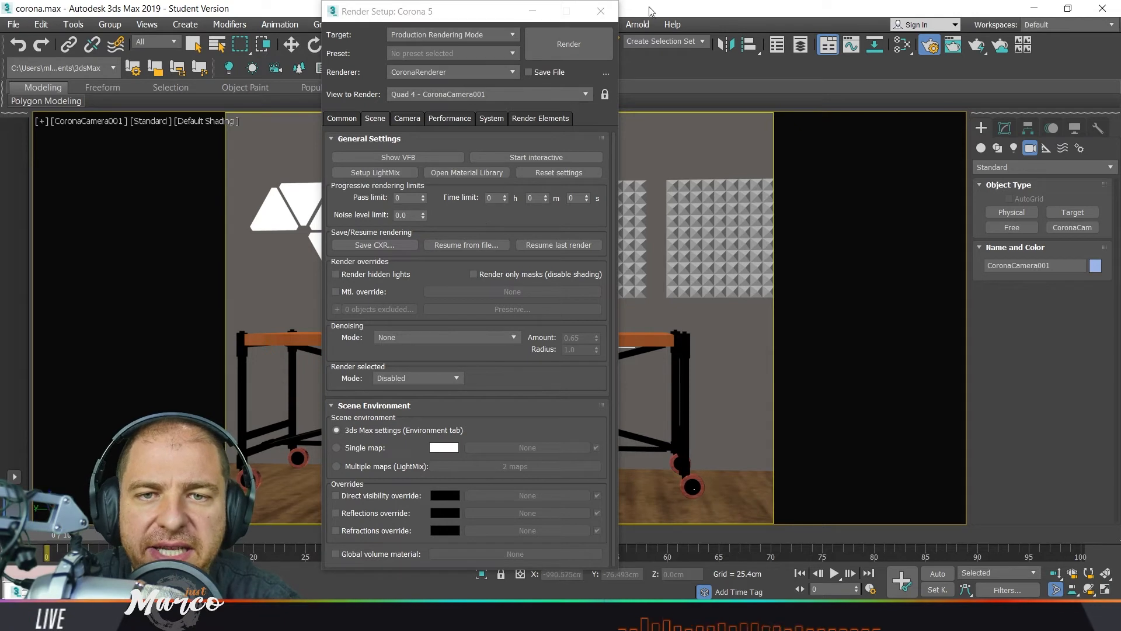
Render the camera view with the LightMix, widen the frame buffer slightly and show the LightMix layer controls
left_click(978, 47)
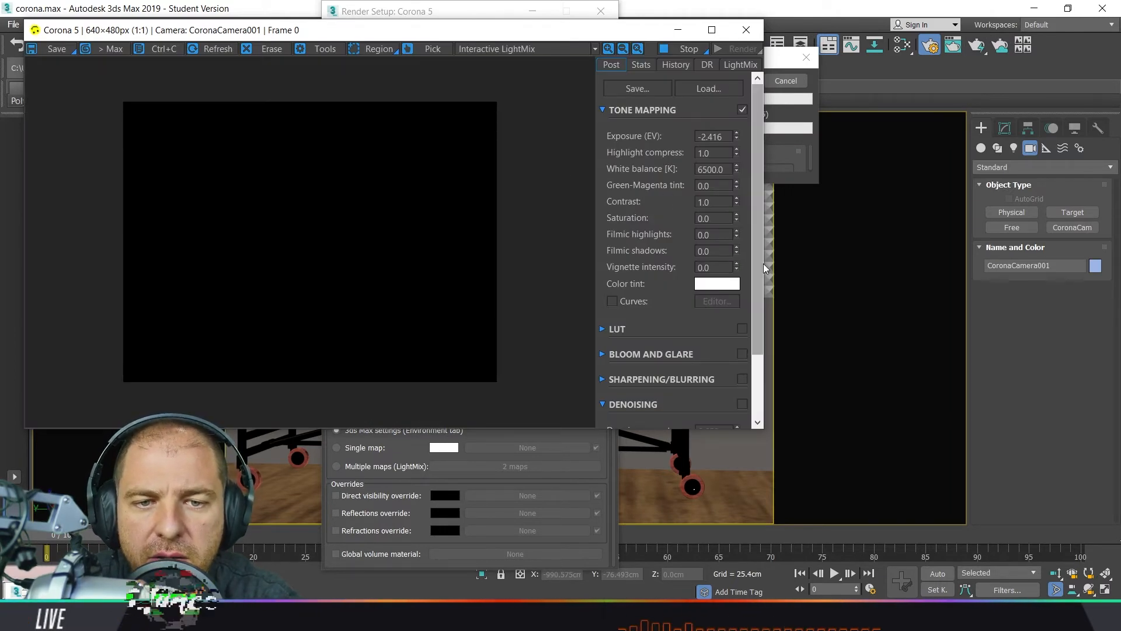
left_click_drag(764, 263, 797, 262)
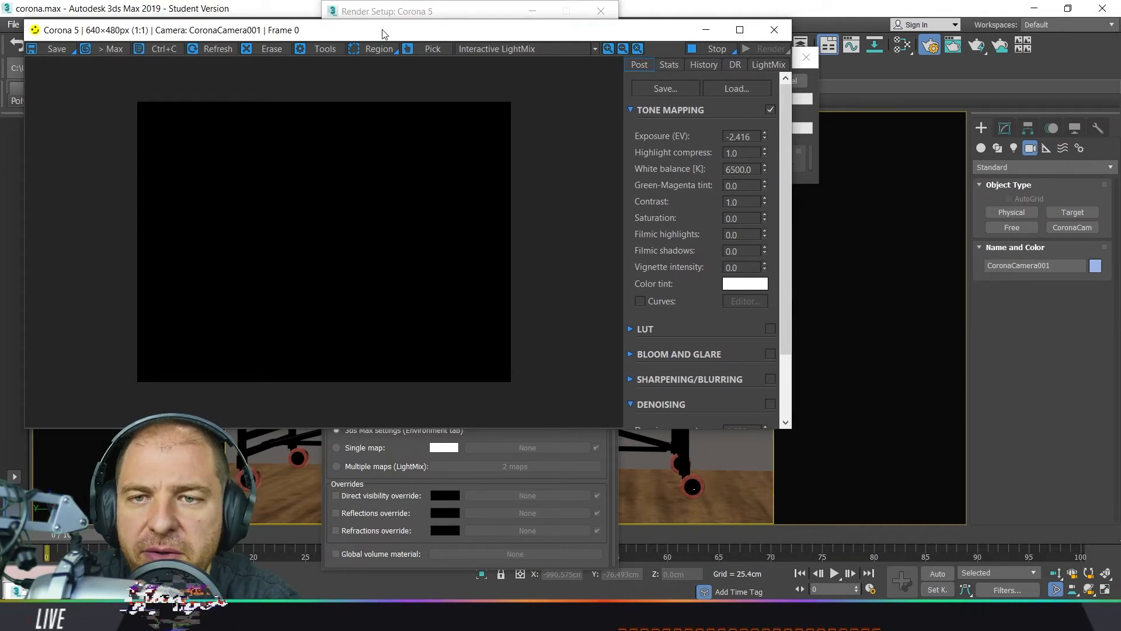
left_click_drag(384, 33, 408, 48)
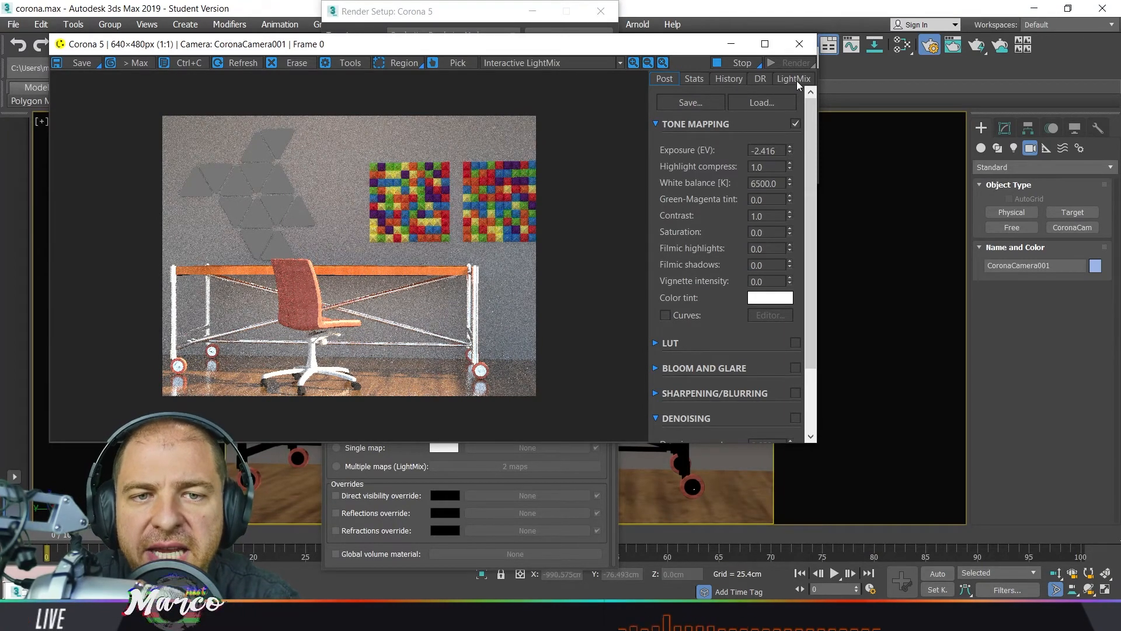
left_click(796, 81)
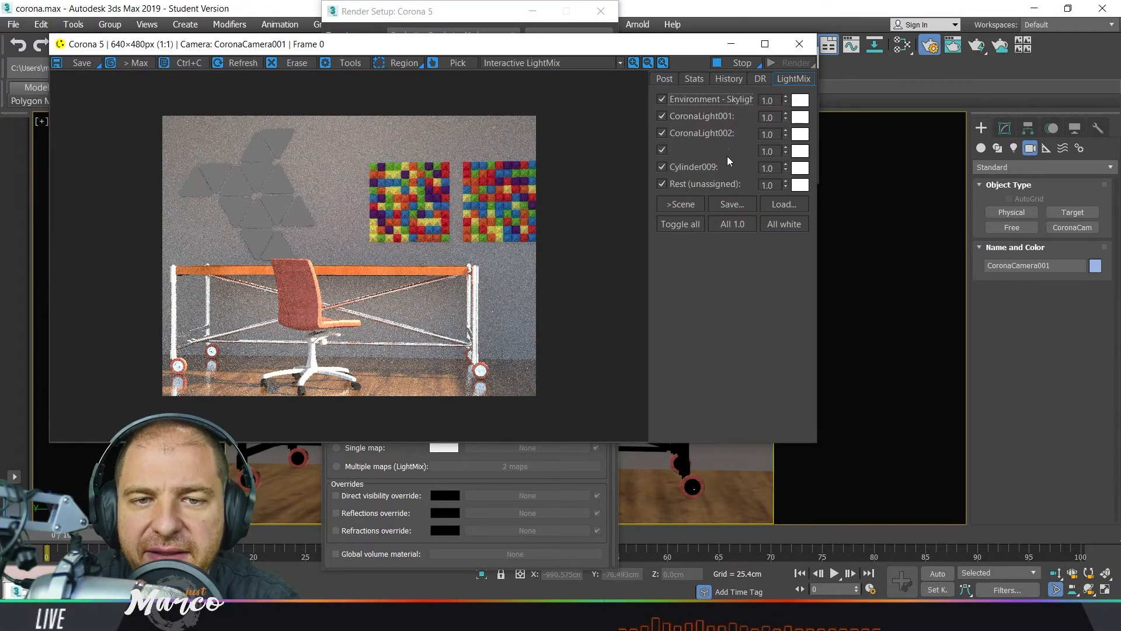
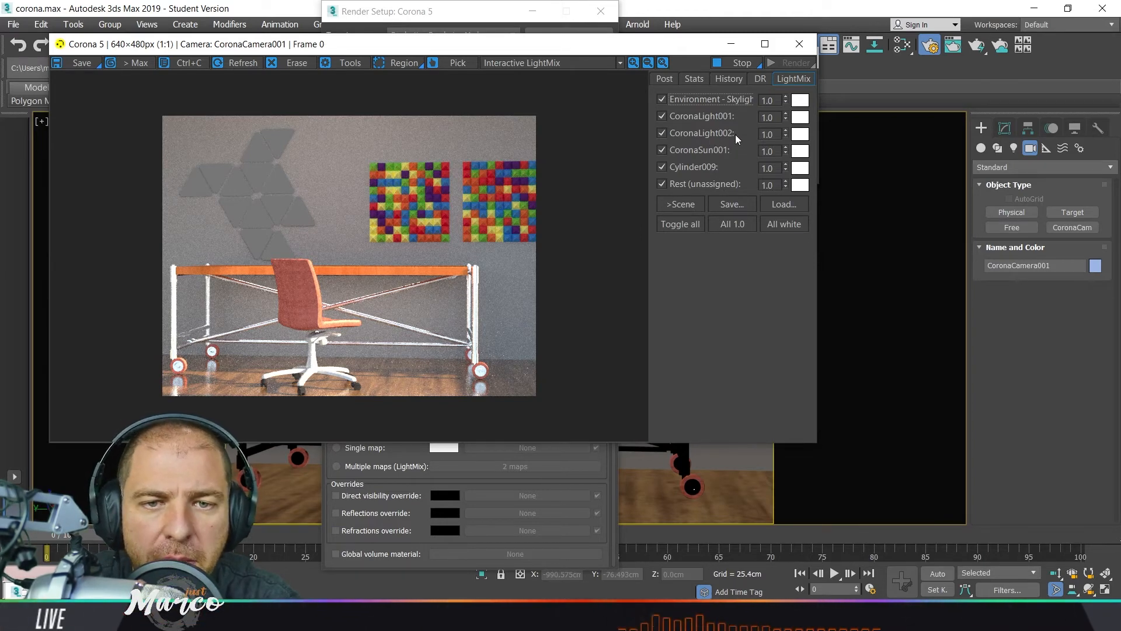
Move the frame buffer clear of the rendering progress dialog and stop the render
left_click_drag(510, 45, 586, 167)
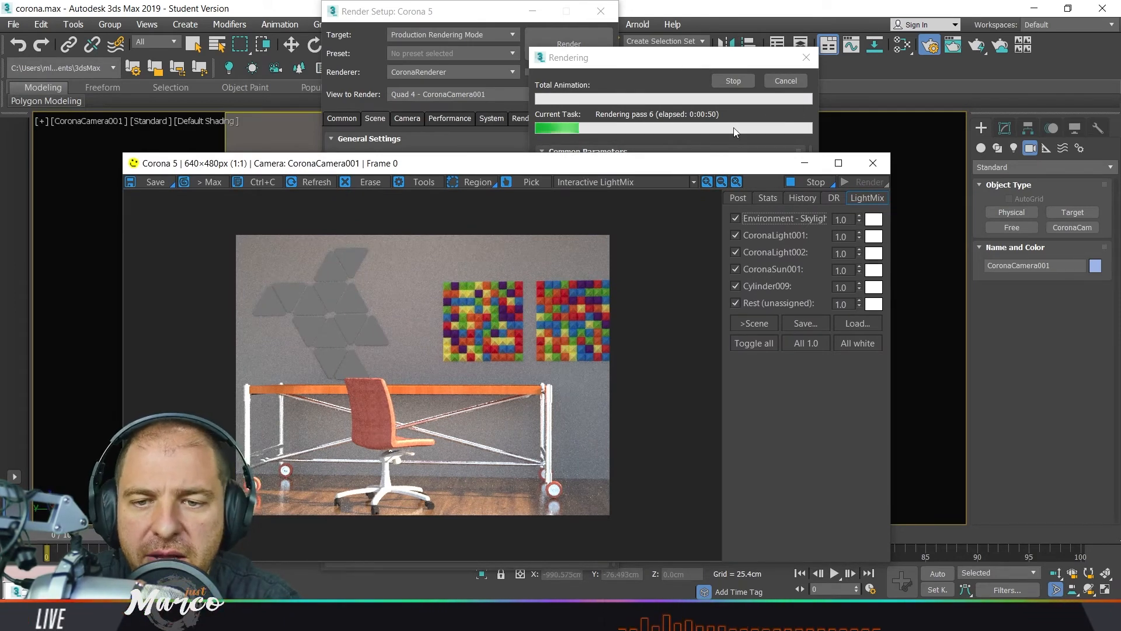
left_click_drag(623, 154, 626, 137)
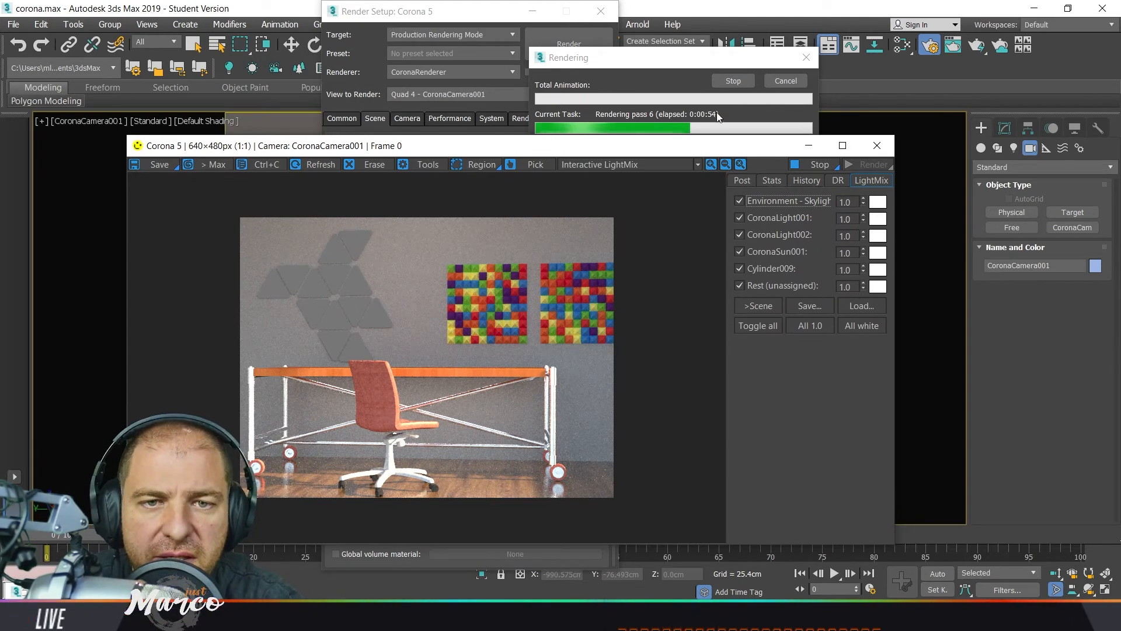
left_click(734, 82)
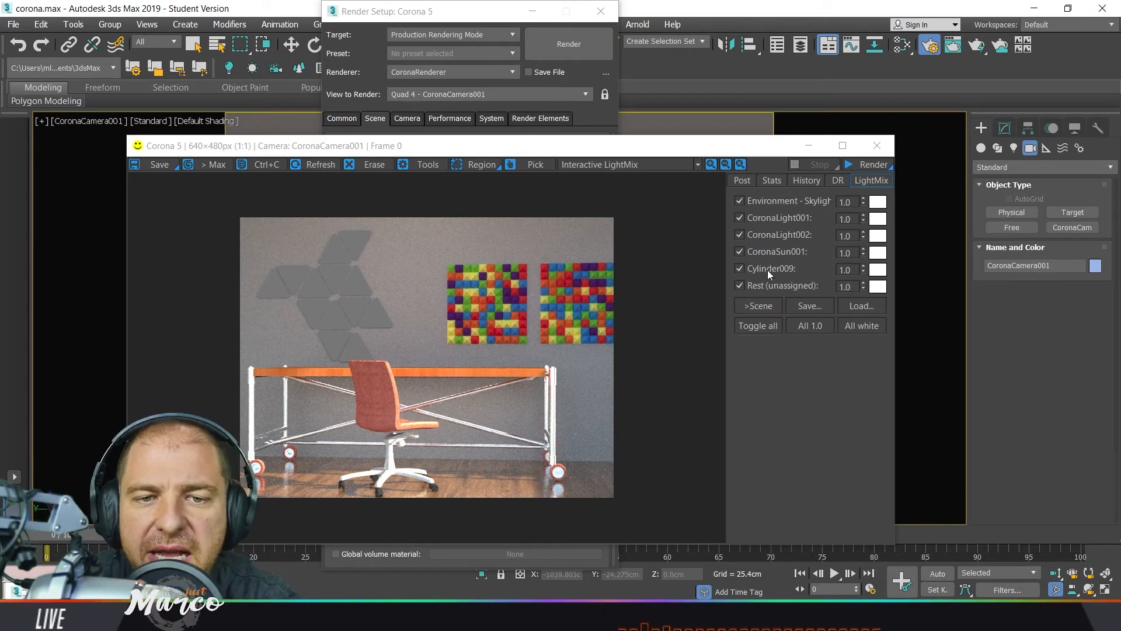
Turn off the CoronaSun001 and Environment layers in LightMix, and toggle Rest (unassigned) and Cylinder009 off and on to check their effect
left_click(739, 252)
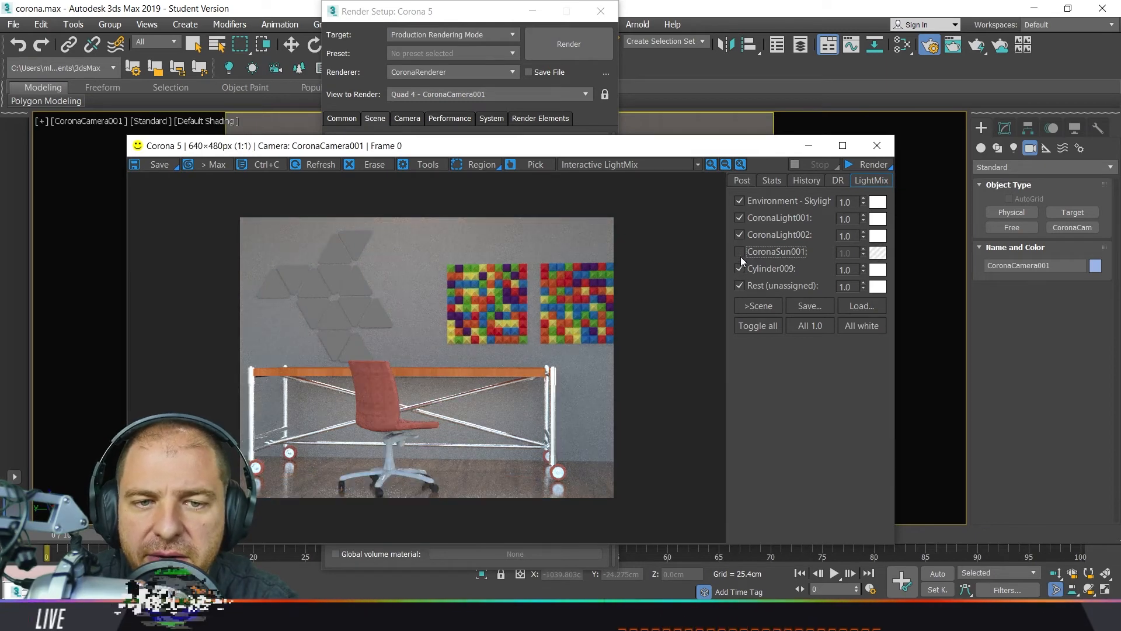
left_click(738, 201)
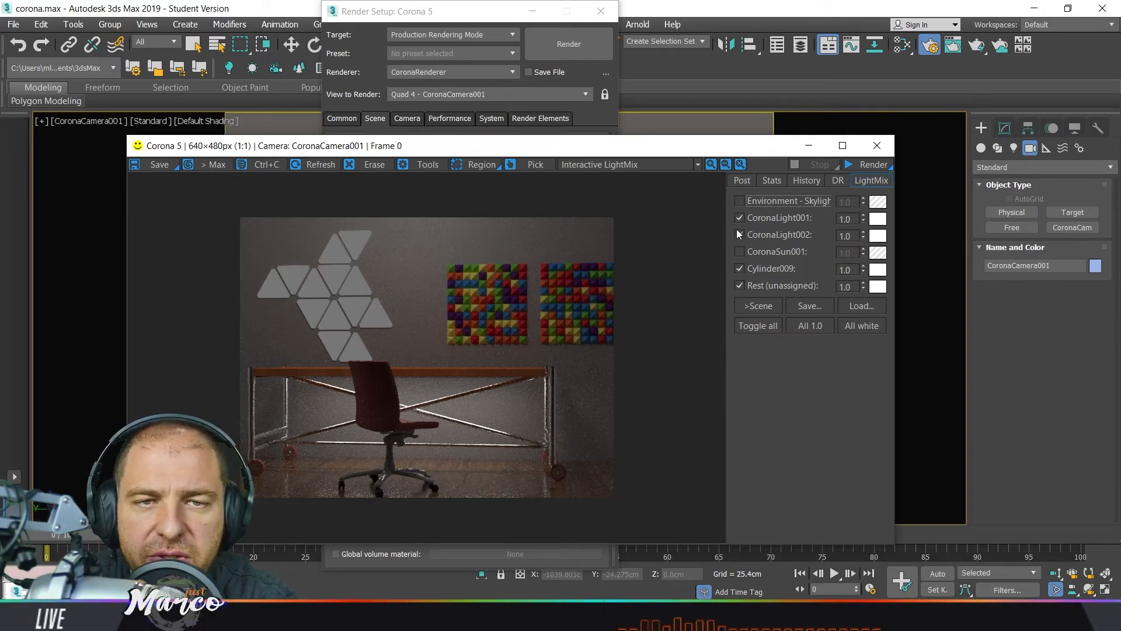
left_click(742, 284)
left_click(743, 284)
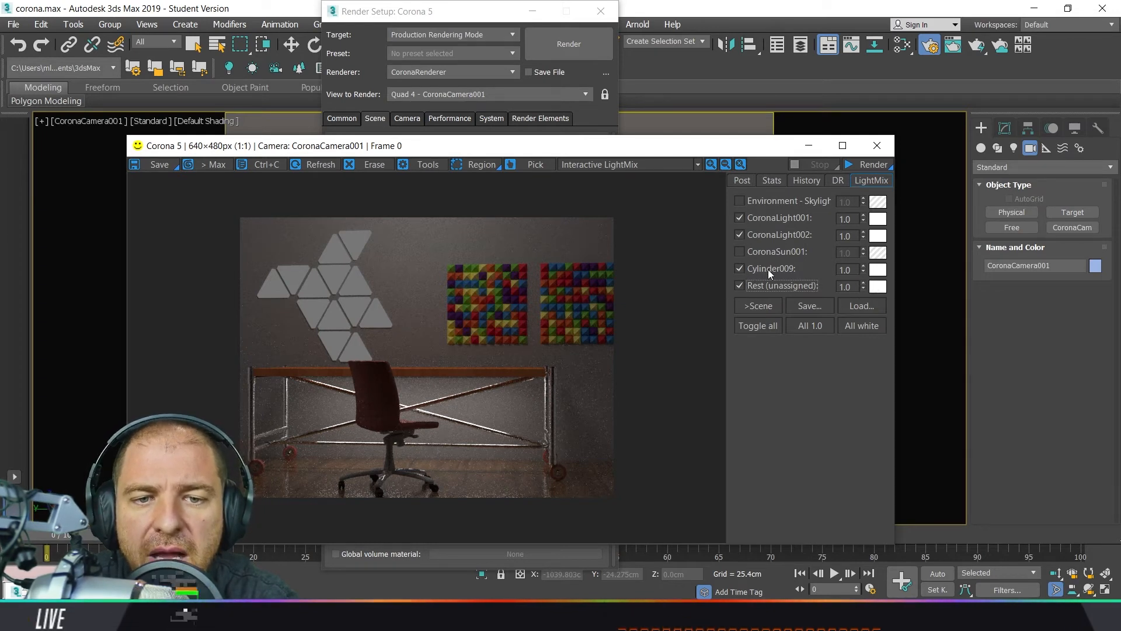
left_click(739, 268)
left_click(739, 269)
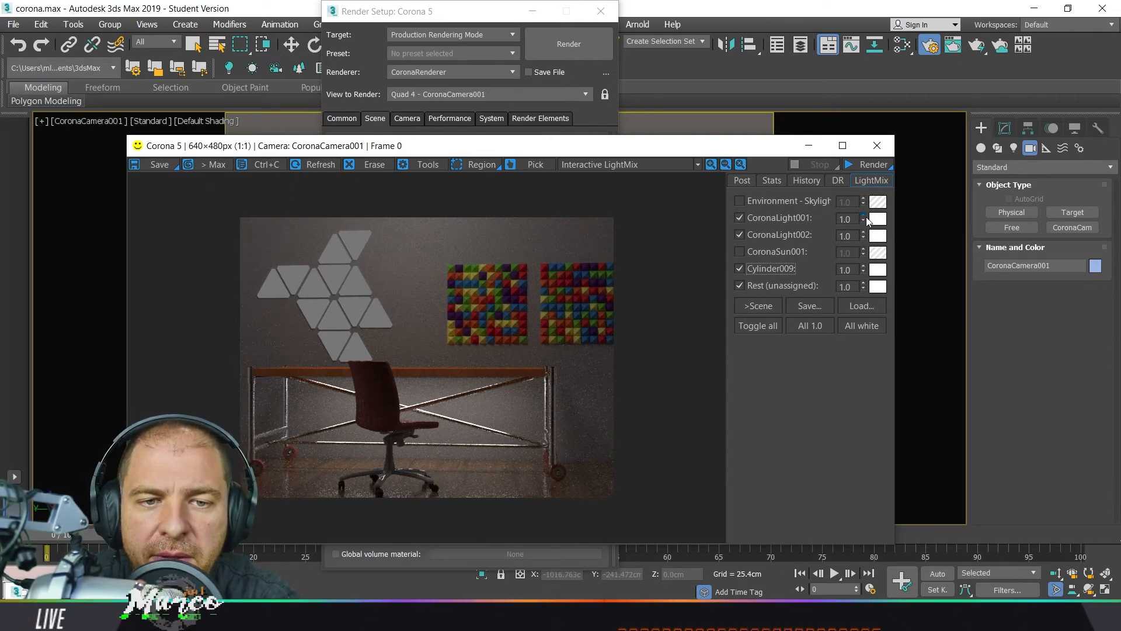
Set the LightMix intensity of CoronaLight001 to 1.022 and of CoronaLight002 to 0.484
mouse_move(863, 219)
left_mouse_down()
mouse_move(886, 89)
mouse_move(877, 229)
mouse_move(879, 176)
mouse_move(871, 213)
left_mouse_up()
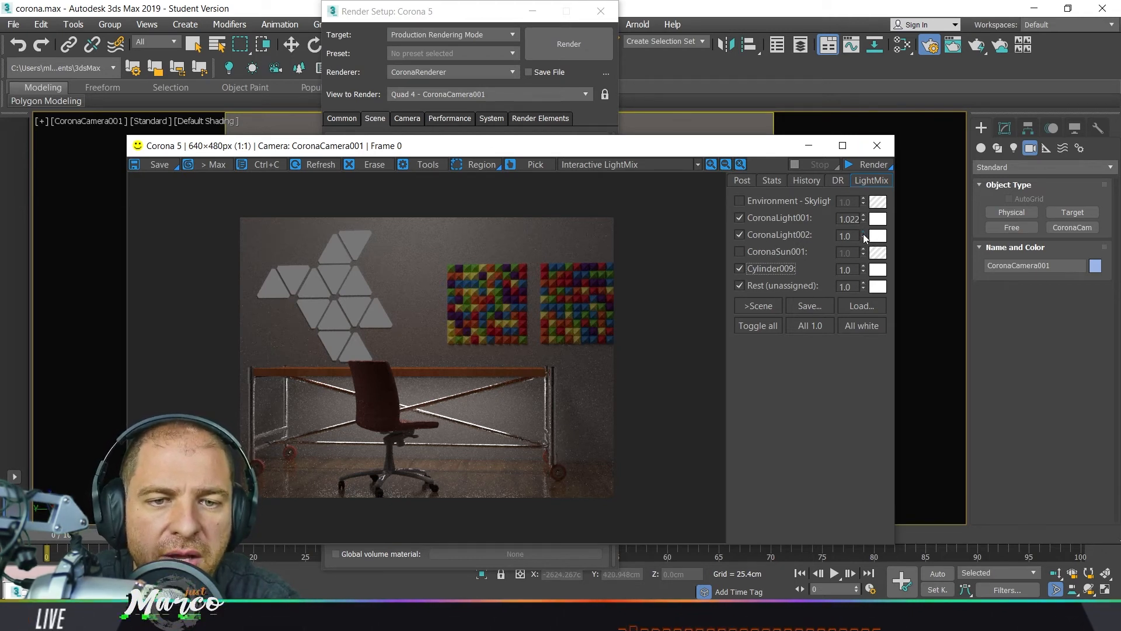
left_click_drag(864, 235, 871, 310)
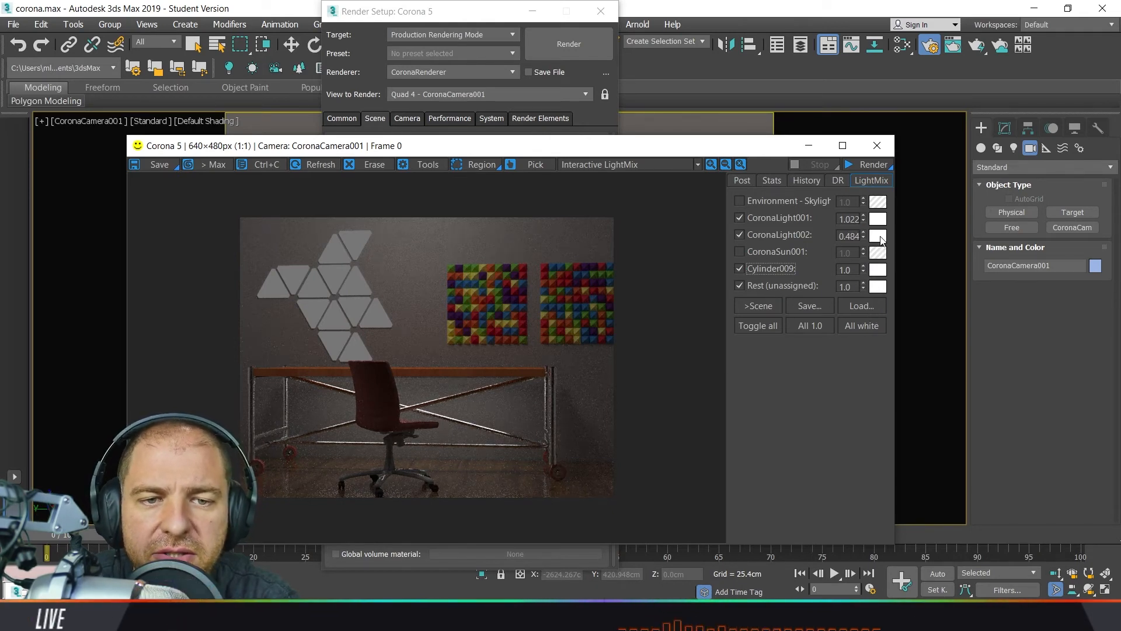
Color CoronaLight002 purple (hex B911F1) in LightMix and set its intensity to 1.797
left_click(878, 237)
left_click_drag(402, 199, 793, 231)
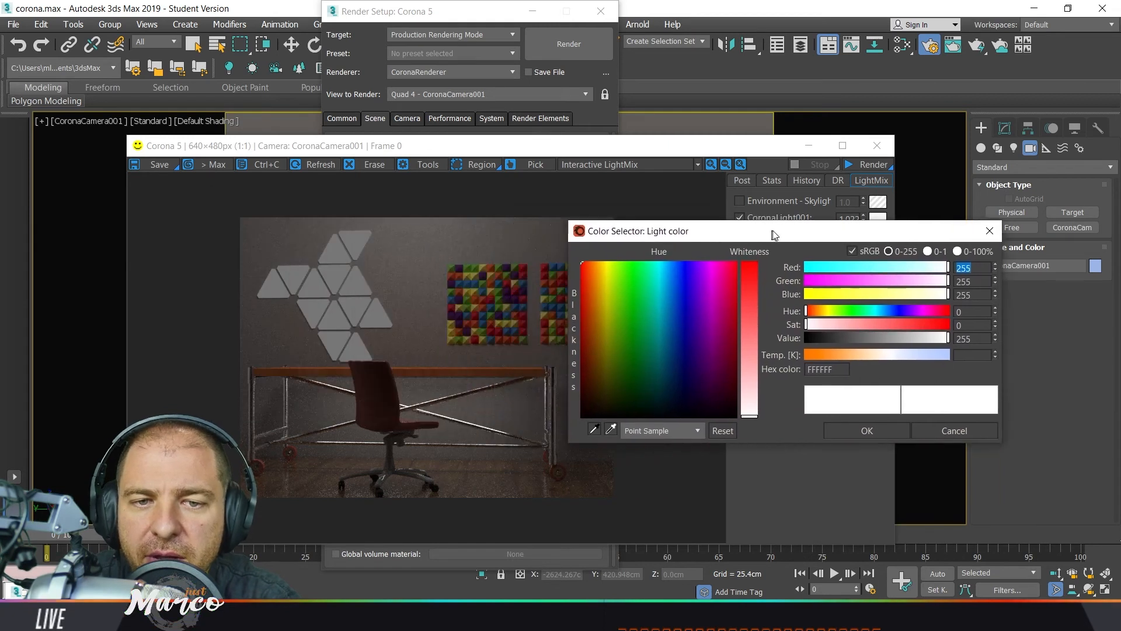
left_click_drag(678, 289, 707, 269)
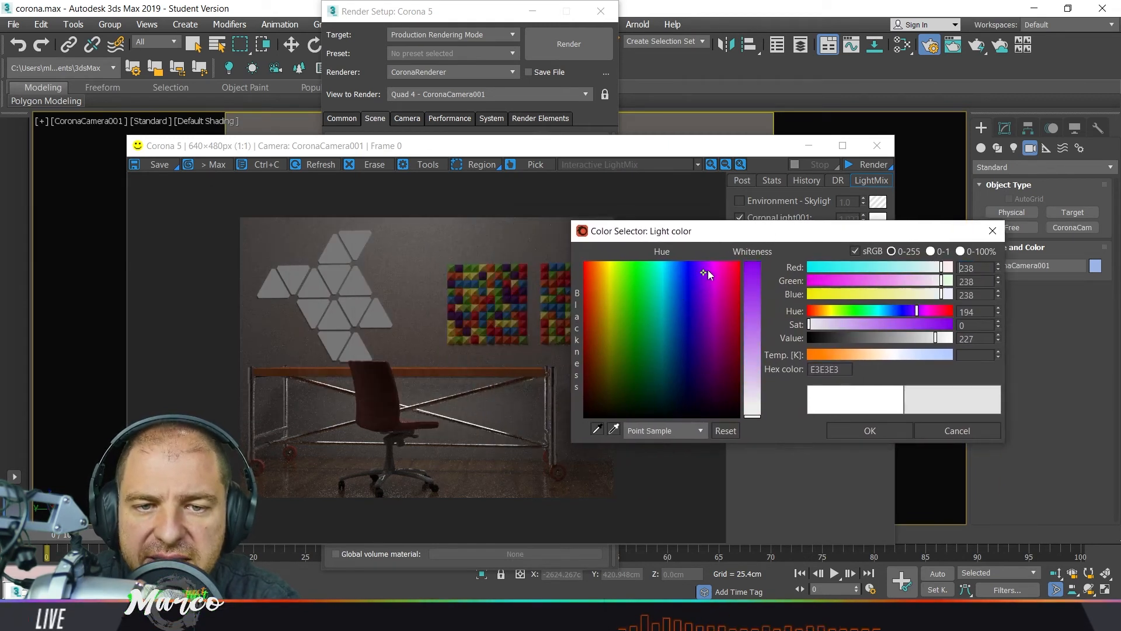
left_click_drag(757, 417, 764, 271)
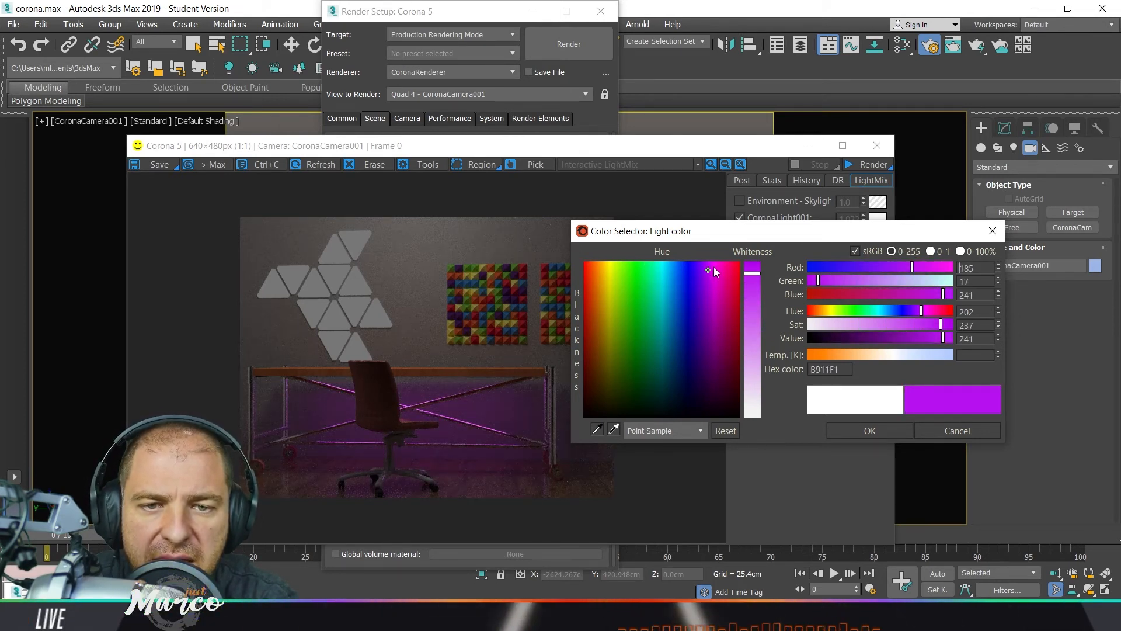
left_click(878, 430)
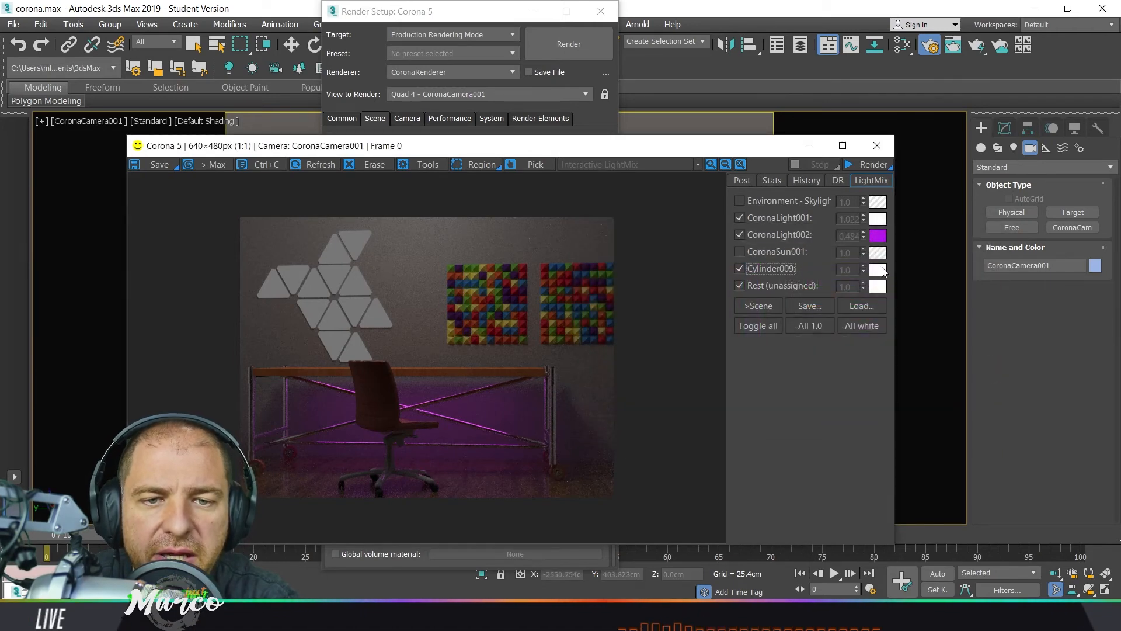
left_click_drag(863, 235, 872, 183)
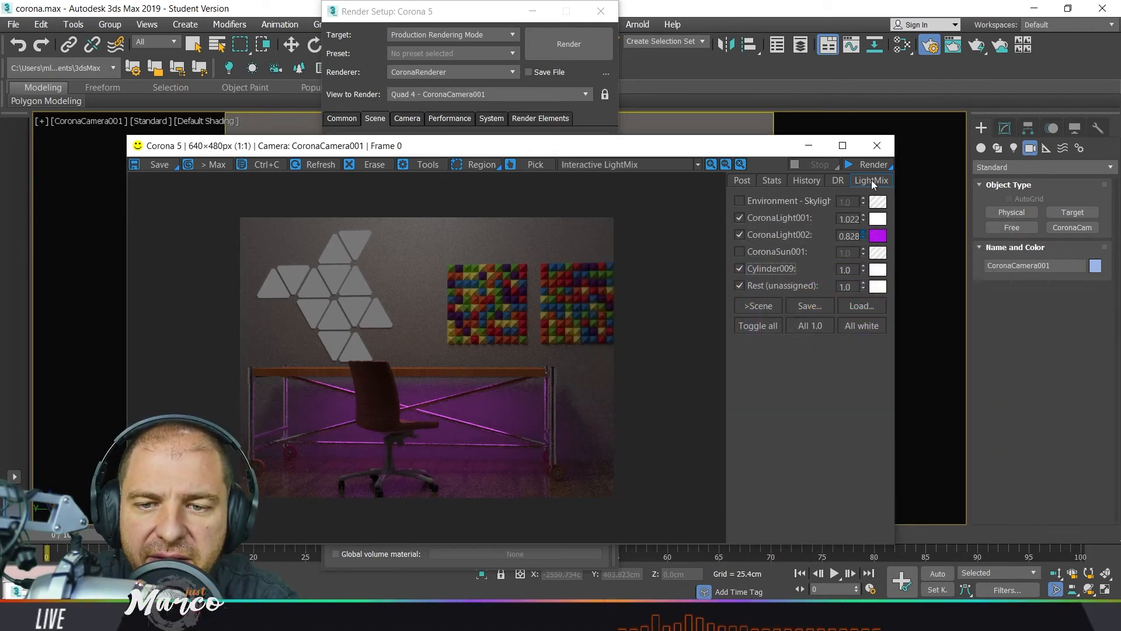
left_click_drag(867, 104, 869, 79)
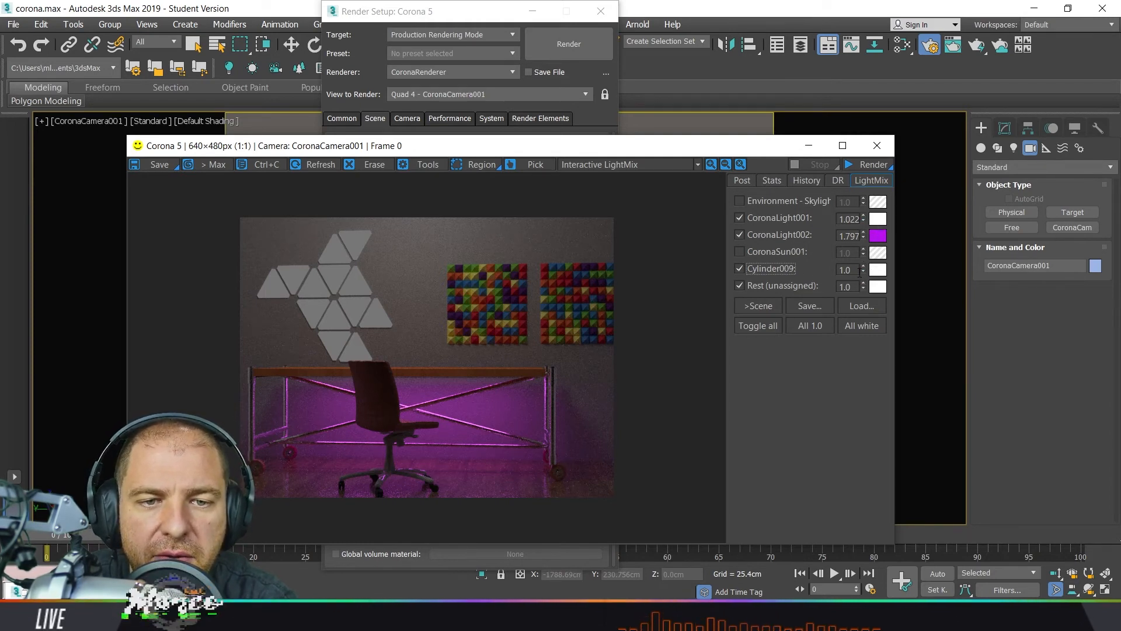
Color the Cylinder009 layer saturated green in LightMix and raise its intensity to 4.461
left_click_drag(864, 272, 872, 233)
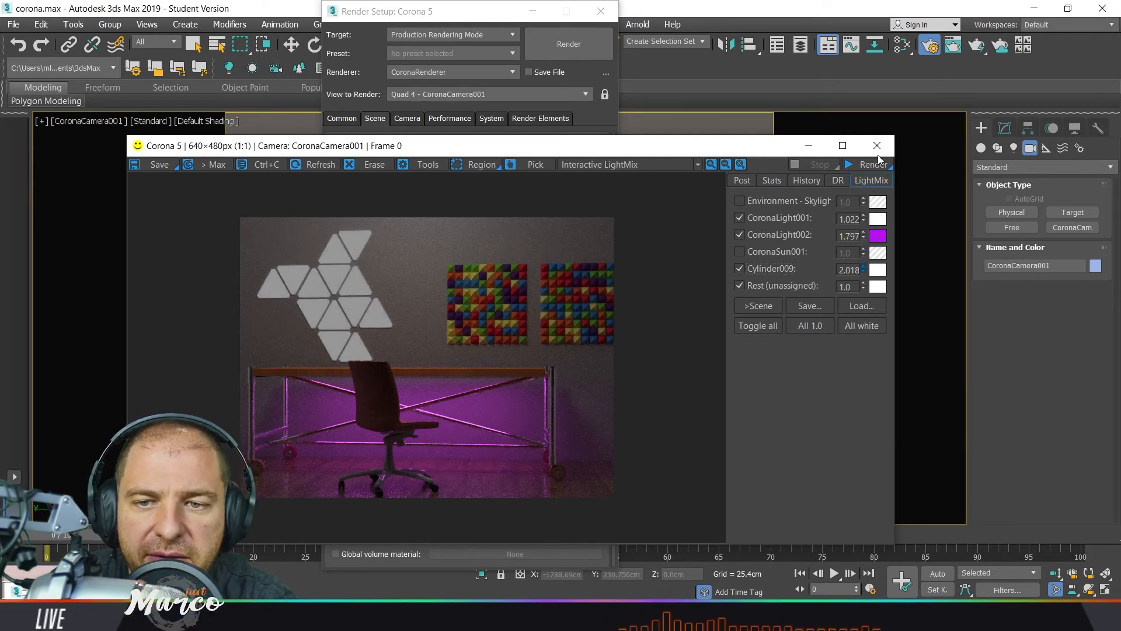
left_click_drag(887, 105, 897, 131)
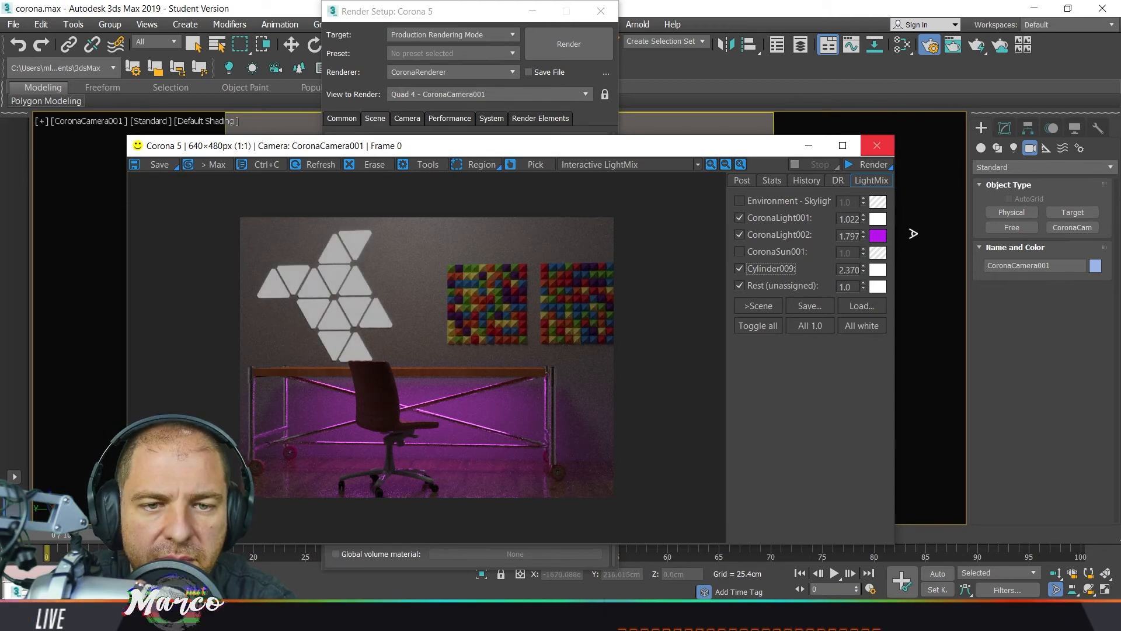
left_click(878, 270)
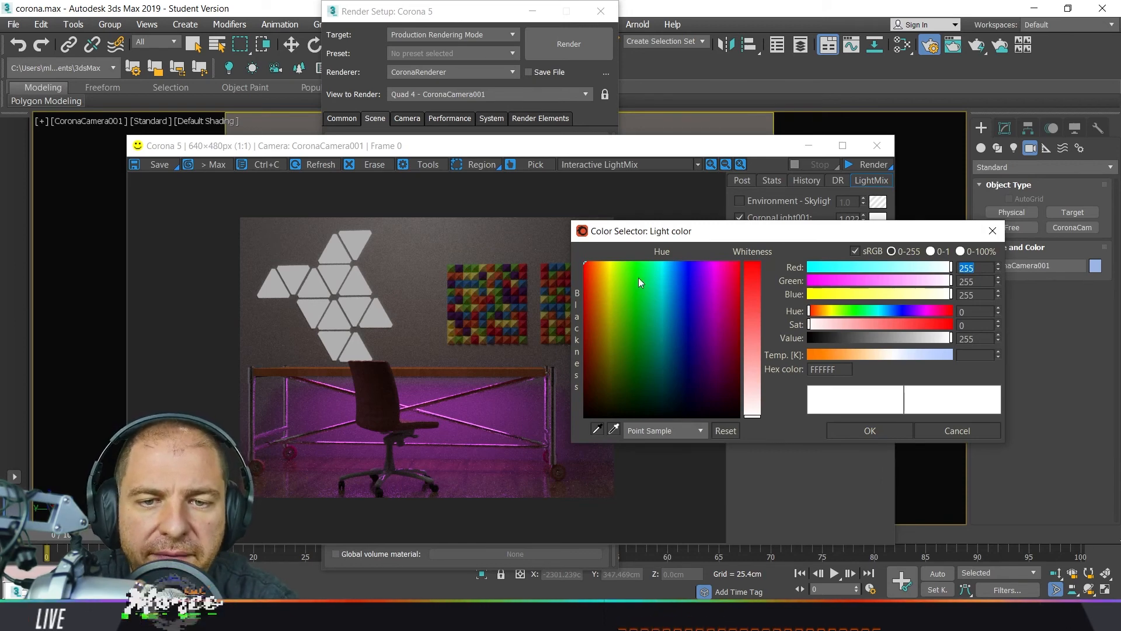
left_click_drag(639, 278, 636, 261)
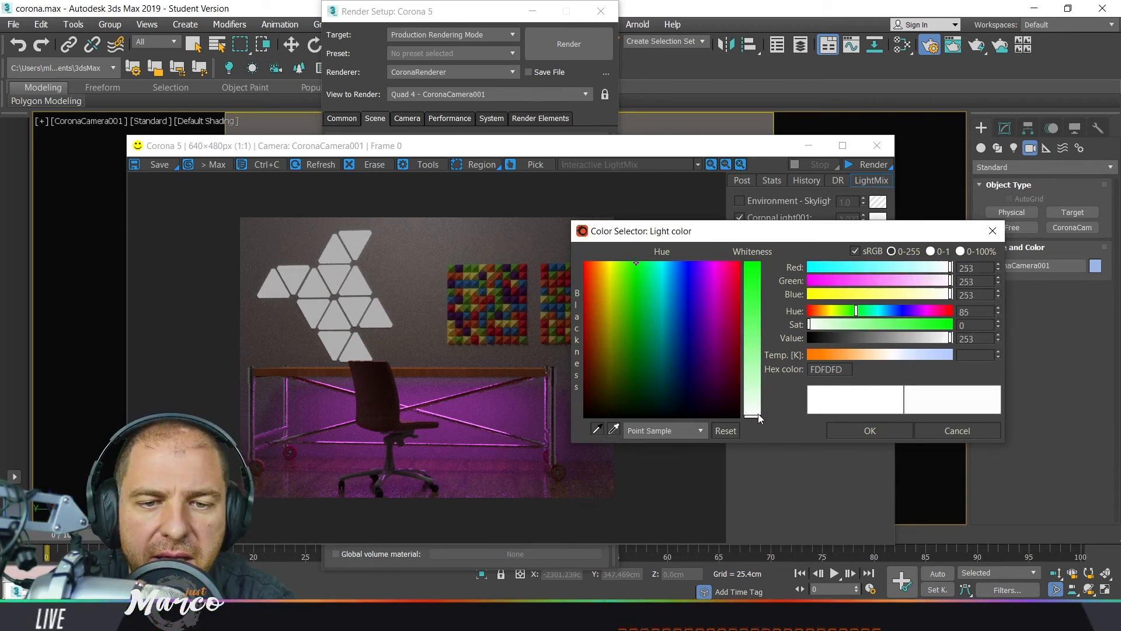
left_click_drag(758, 413, 767, 268)
left_click(876, 430)
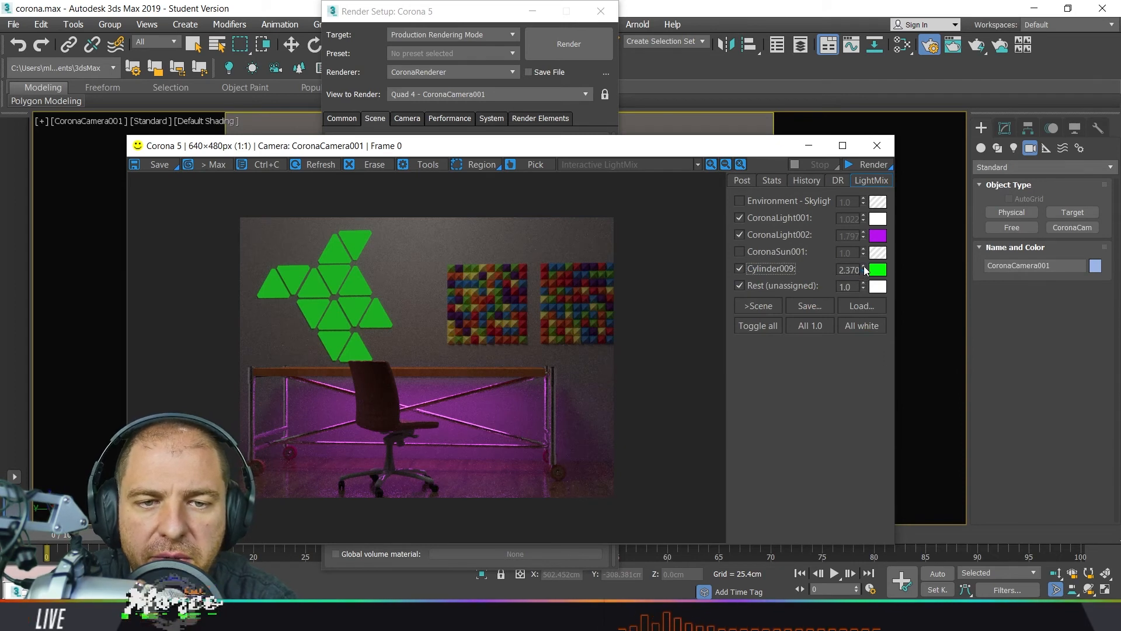
left_click_drag(865, 269, 879, 186)
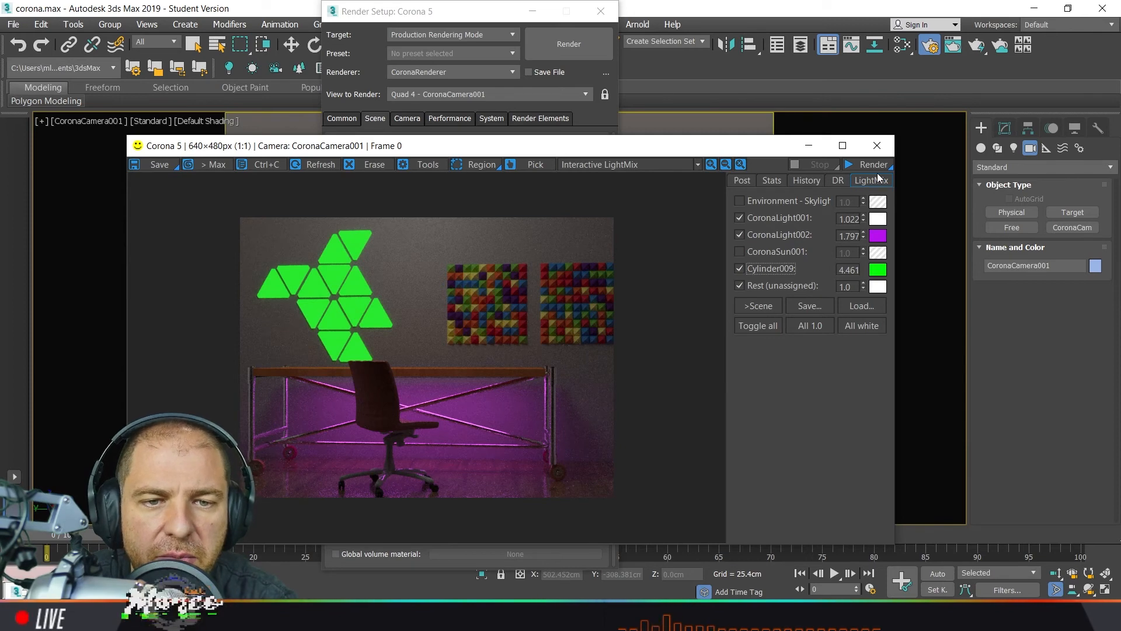
Color CoronaLight001 saturated blue (hex 1B00FF) in LightMix
left_click(878, 218)
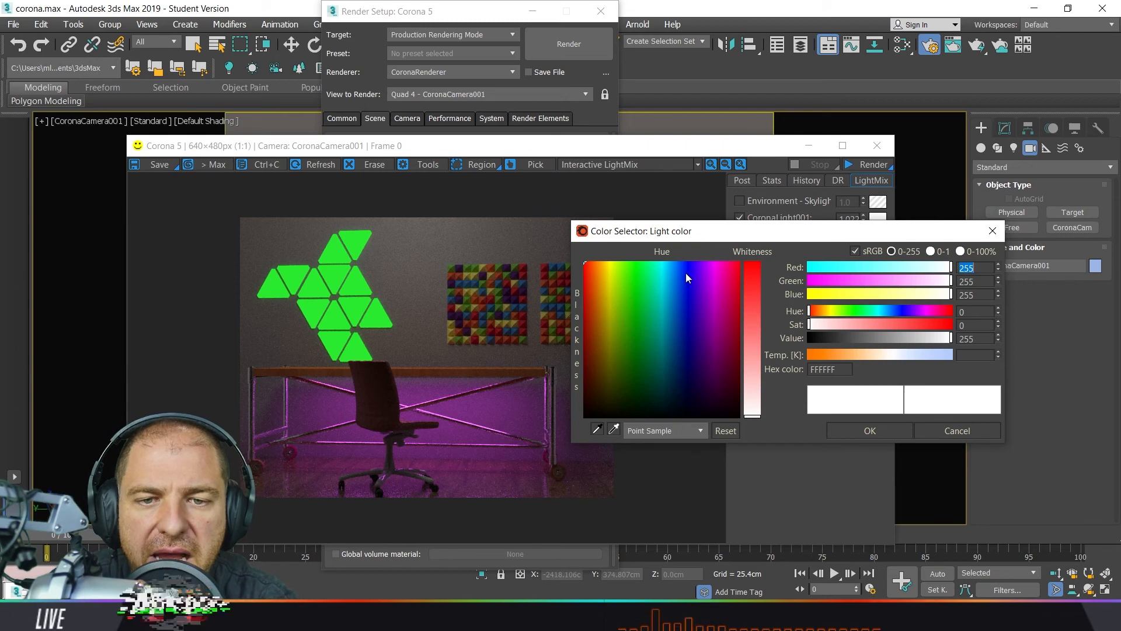
left_click_drag(686, 272, 691, 258)
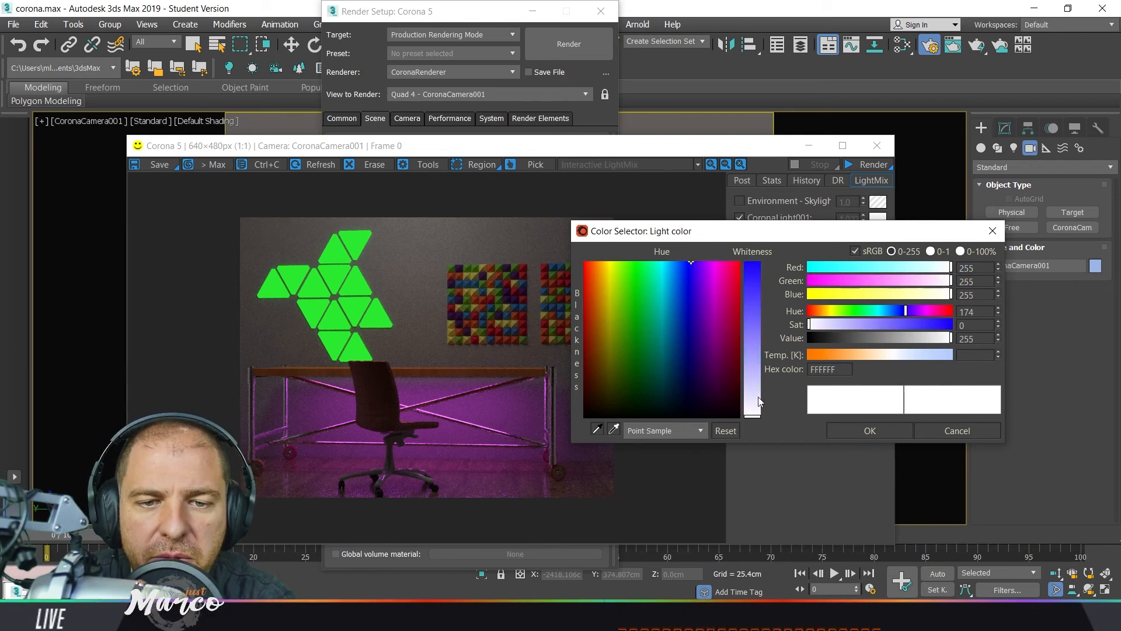
left_click_drag(761, 408, 763, 251)
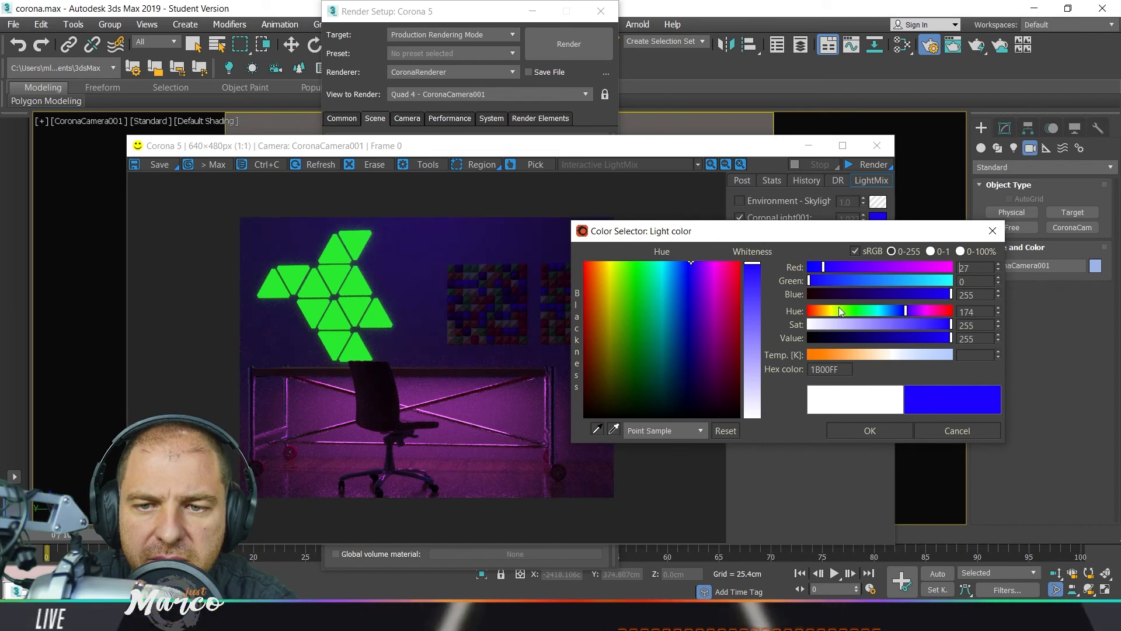
left_click(887, 433)
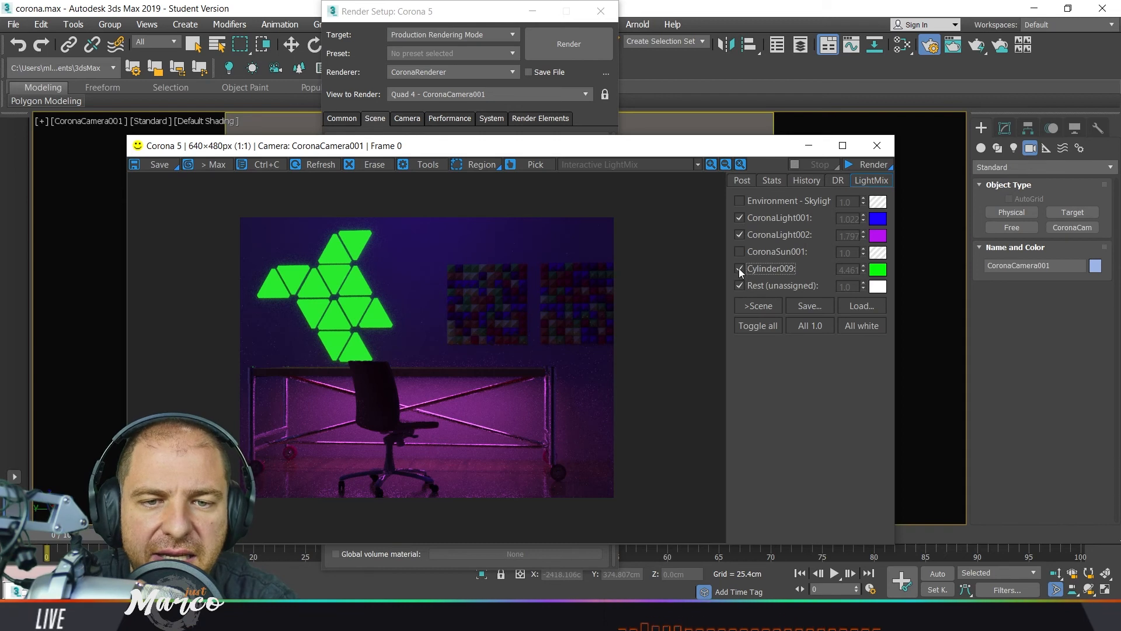
Toggle CoronaLight002 and CoronaLight001 off and on in LightMix to check what each one contributes
left_click(740, 234)
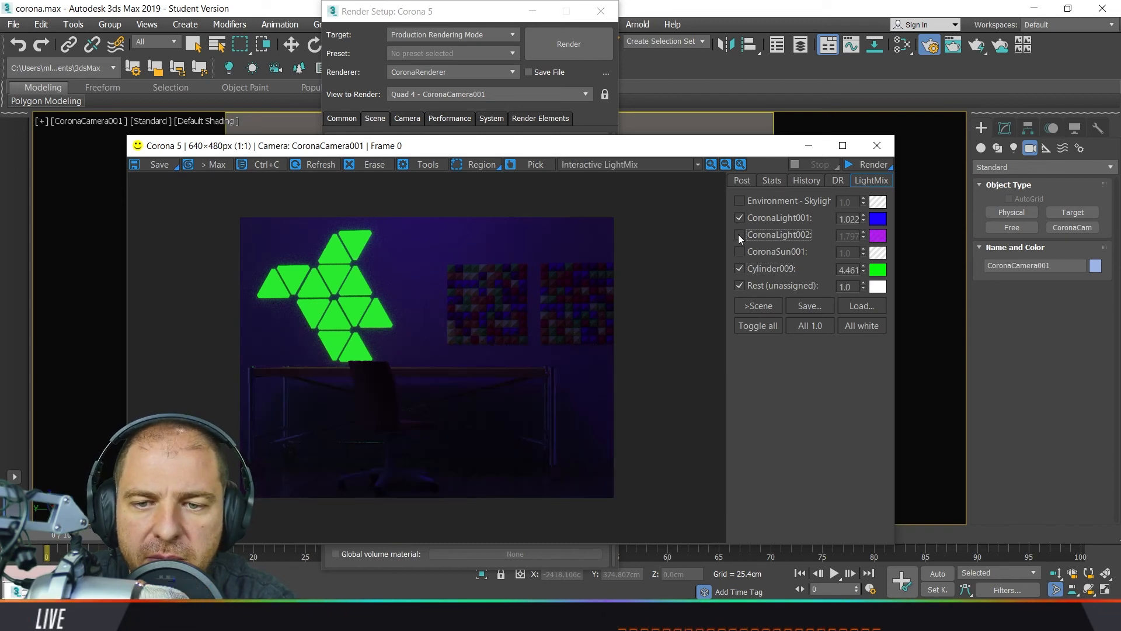
left_click(739, 234)
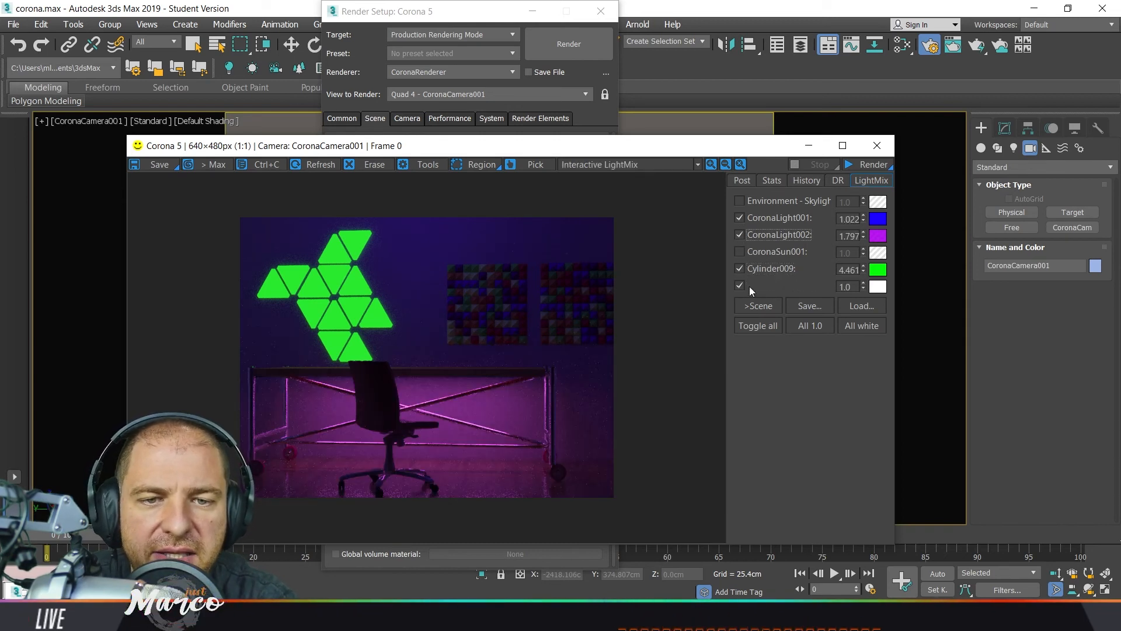
left_click(740, 218)
left_click(740, 218)
left_click(740, 218)
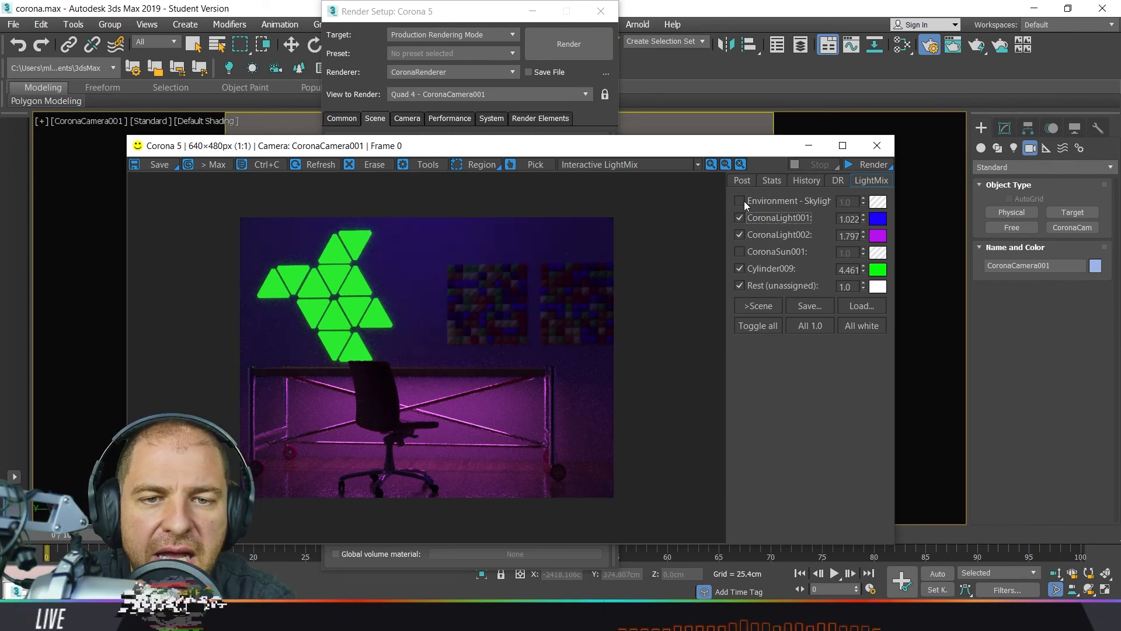
Turn the Environment layer back on in LightMix and lower its intensity to 0.468
left_click(740, 201)
left_click(739, 201)
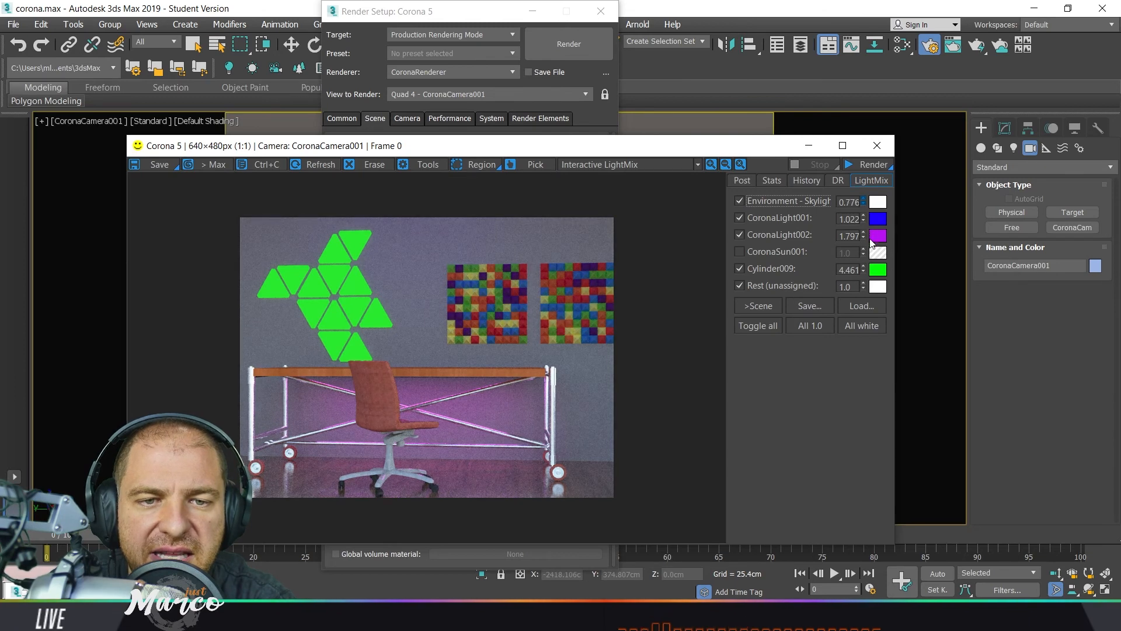
left_click_drag(864, 204, 876, 284)
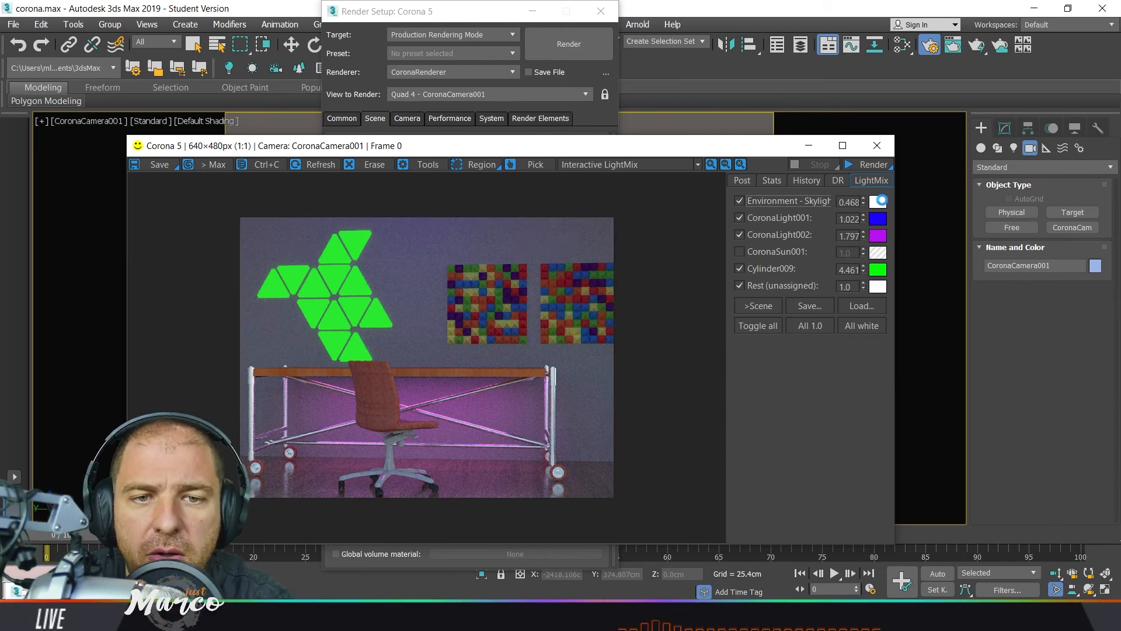
Color the Environment layer orange, about RGB 247, 161, 30, and set its intensity to 0.484
left_click(878, 202)
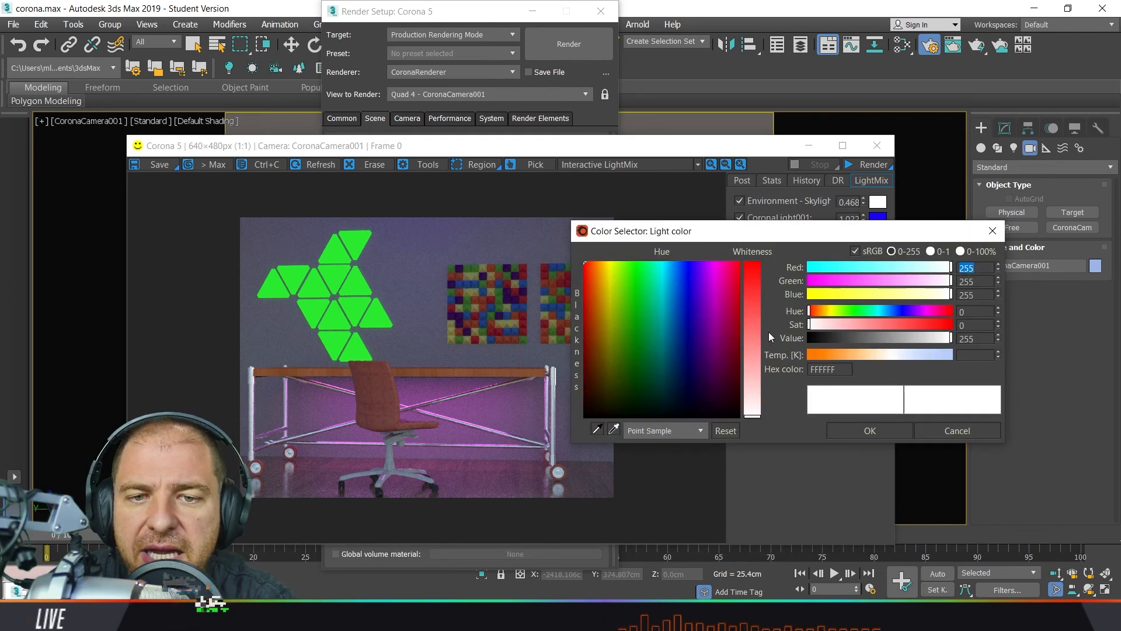
left_click(610, 275)
left_click(605, 267)
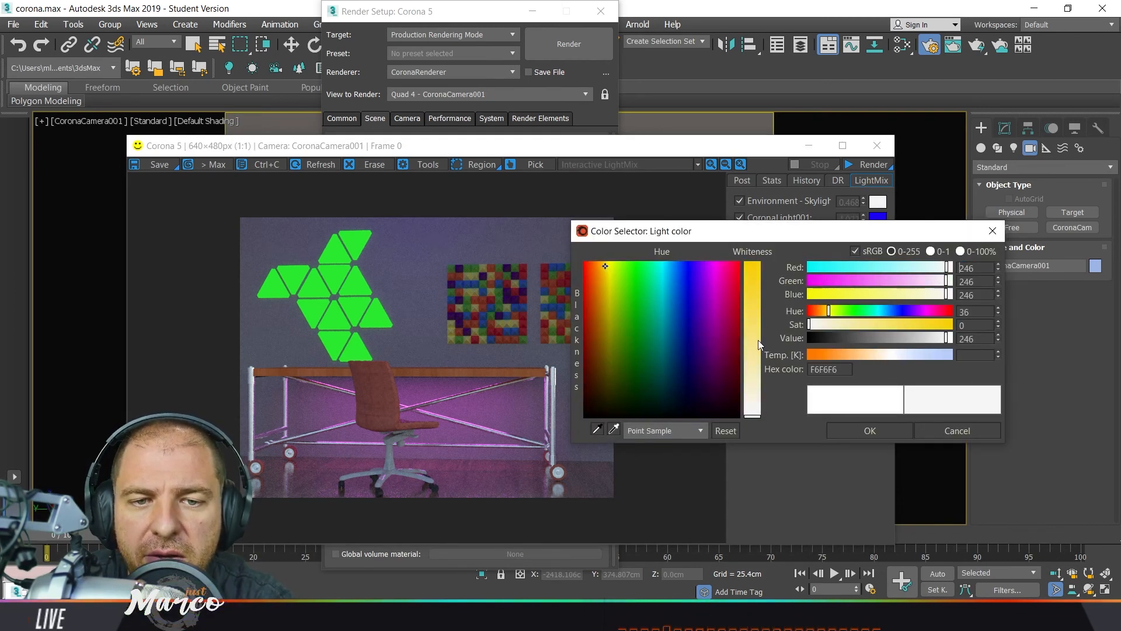
left_click_drag(752, 416, 757, 281)
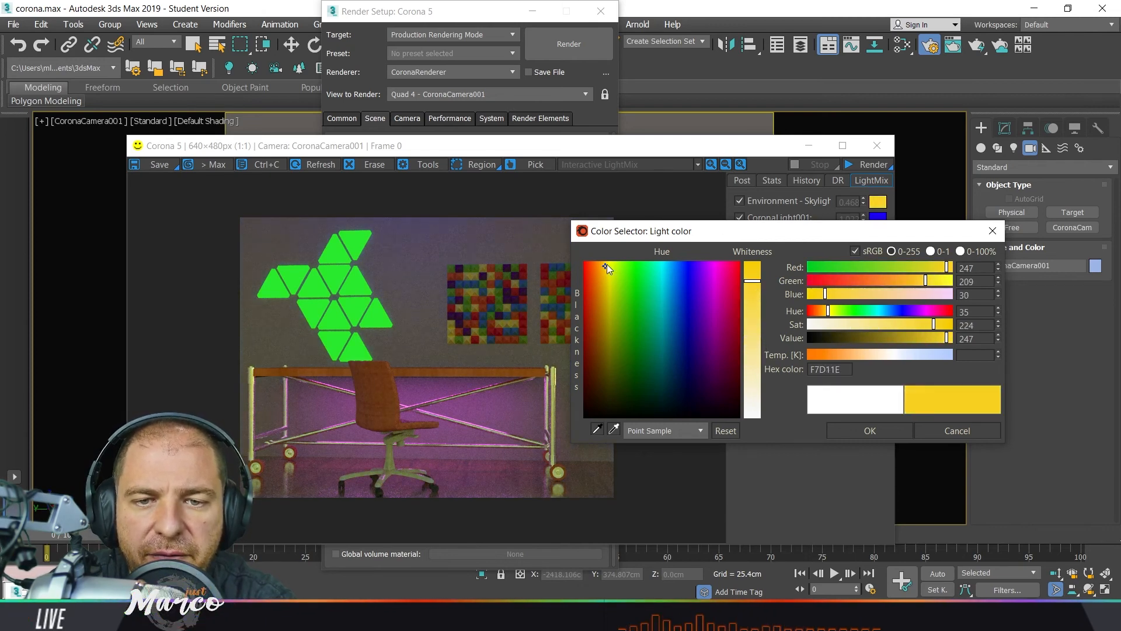
left_click_drag(605, 266, 599, 265)
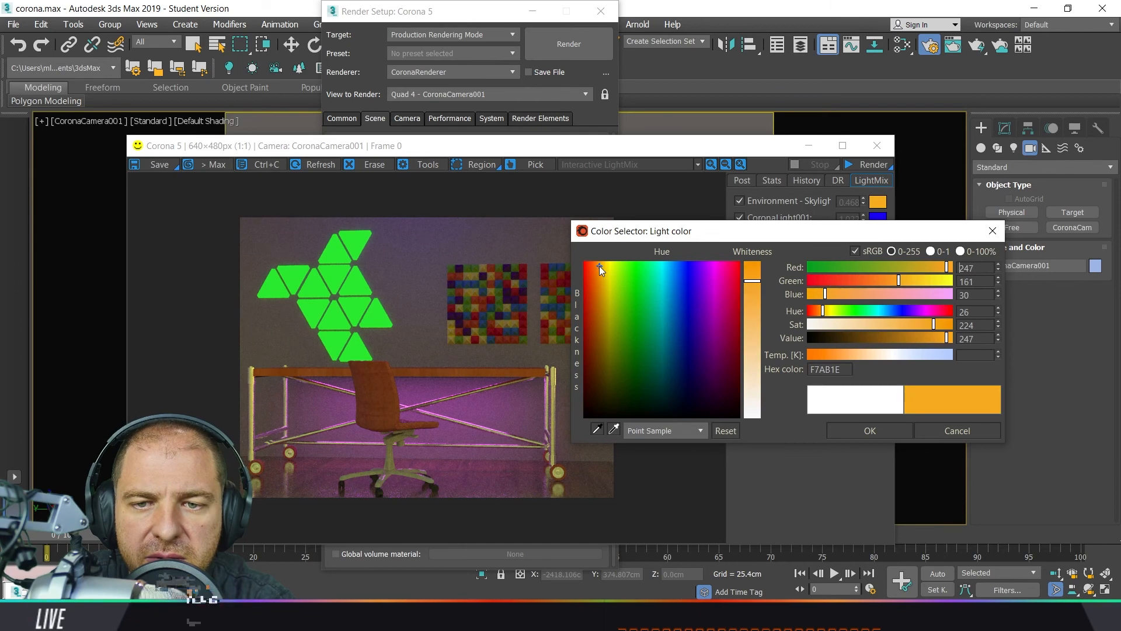
left_click(887, 432)
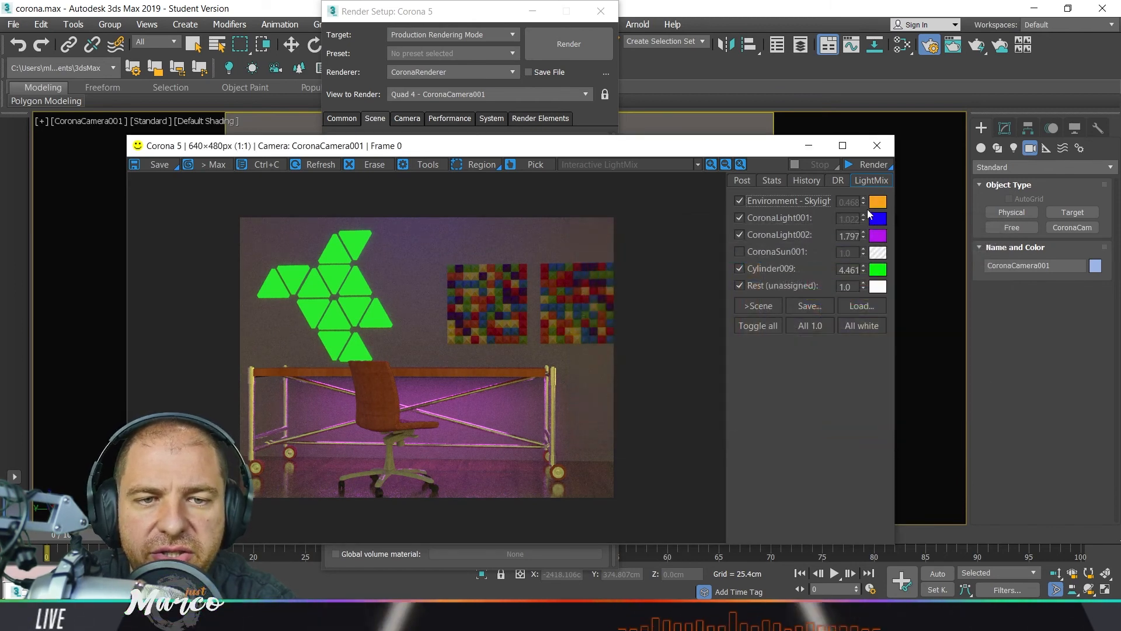
left_click(864, 198)
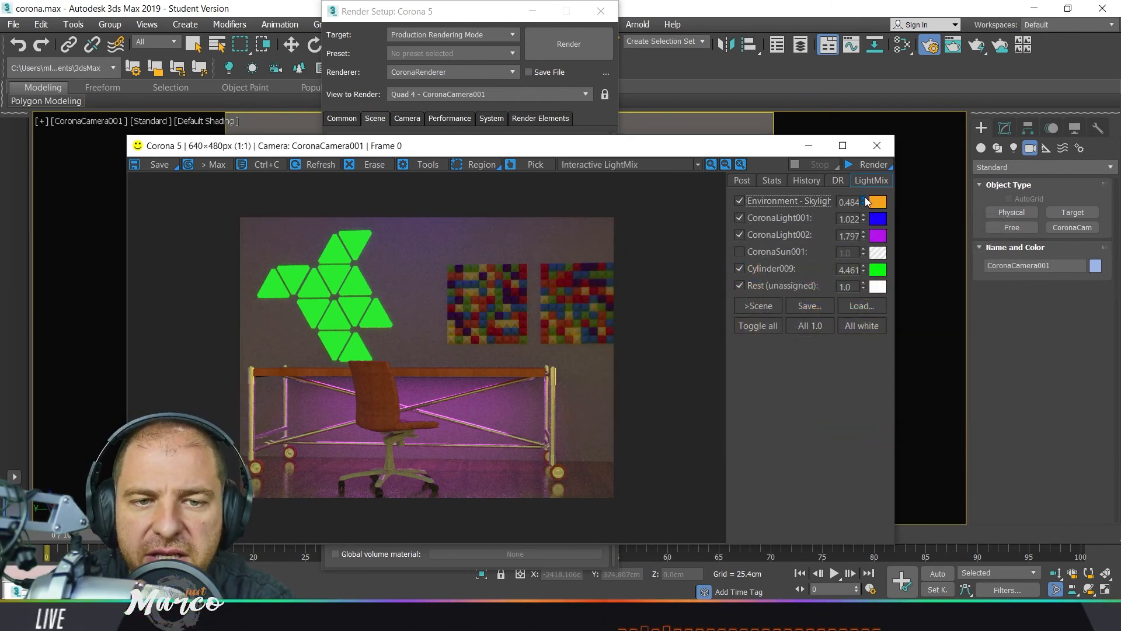
Turn on the CoronaSun001 layer, color it pale yellow (about RGB 253, 234, 154) and set its intensity to 0.672
left_click(755, 250)
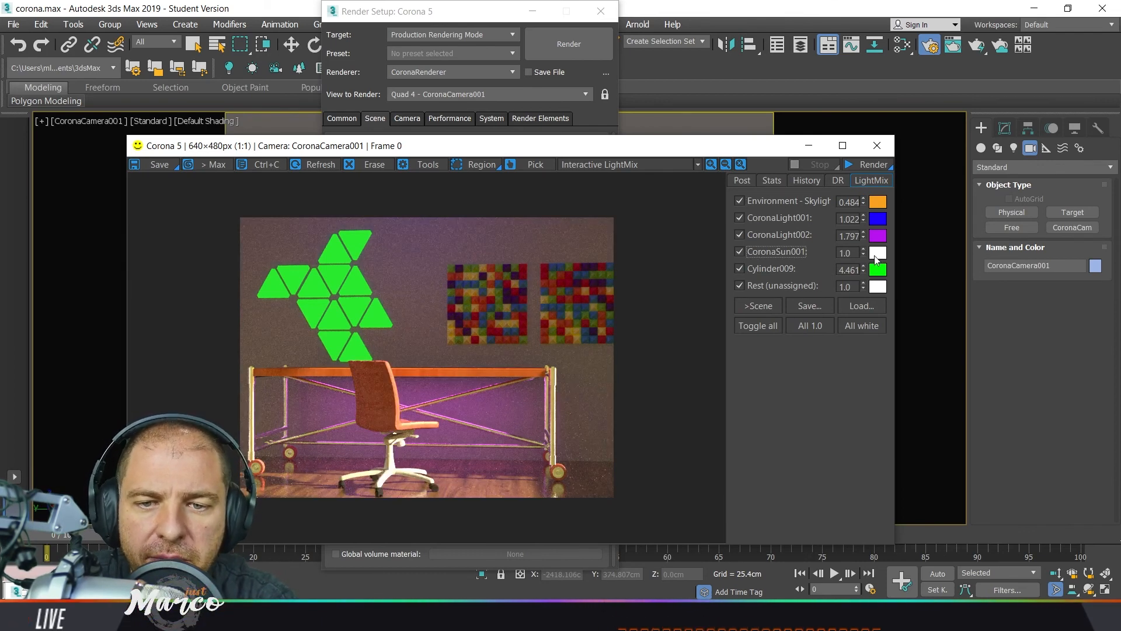
left_click(880, 254)
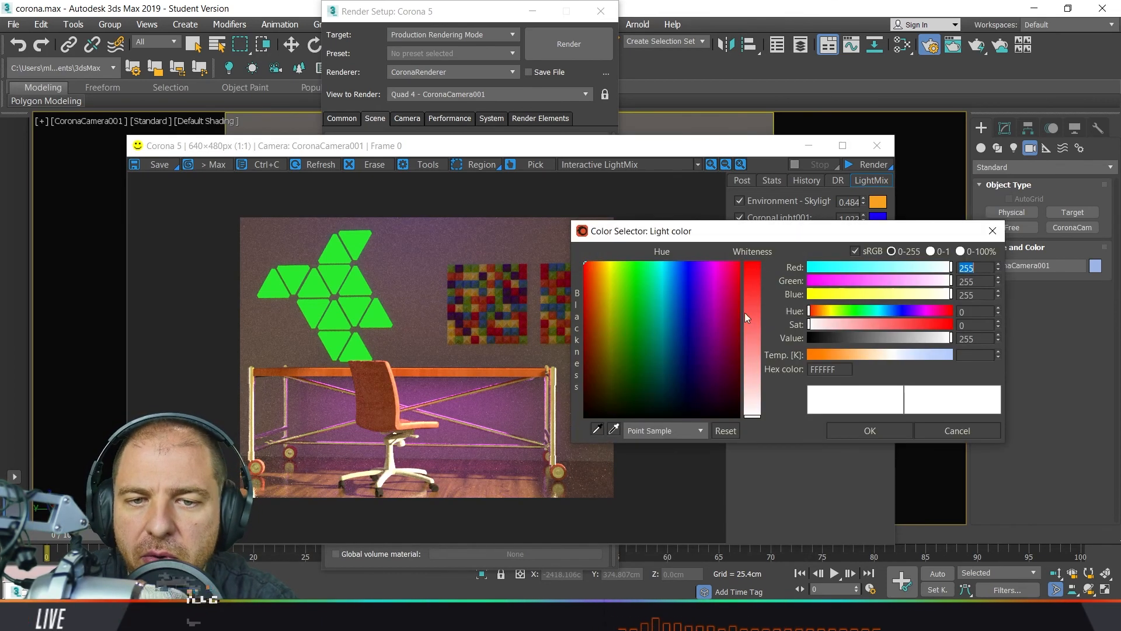
left_click(606, 264)
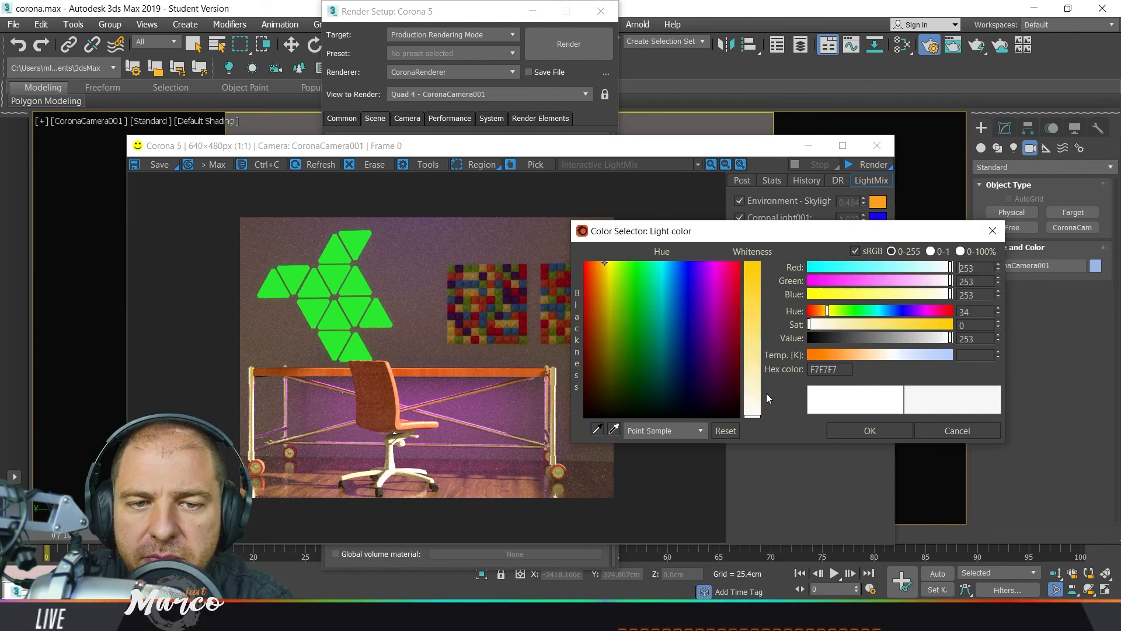
left_click_drag(753, 415, 754, 358)
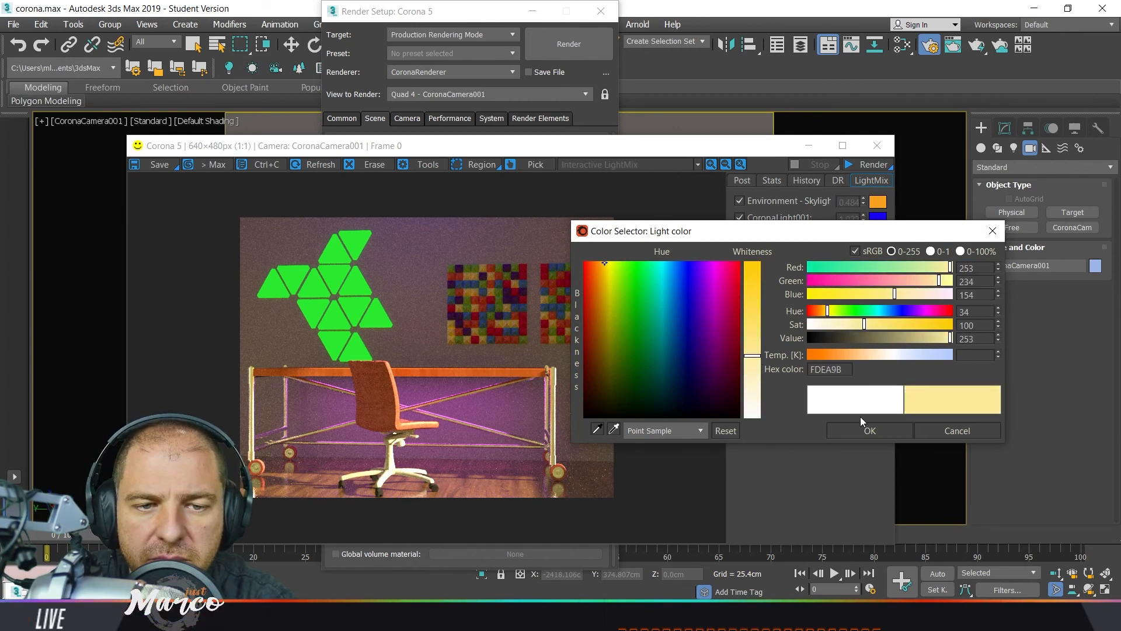
left_click(870, 430)
left_click_drag(864, 253, 874, 300)
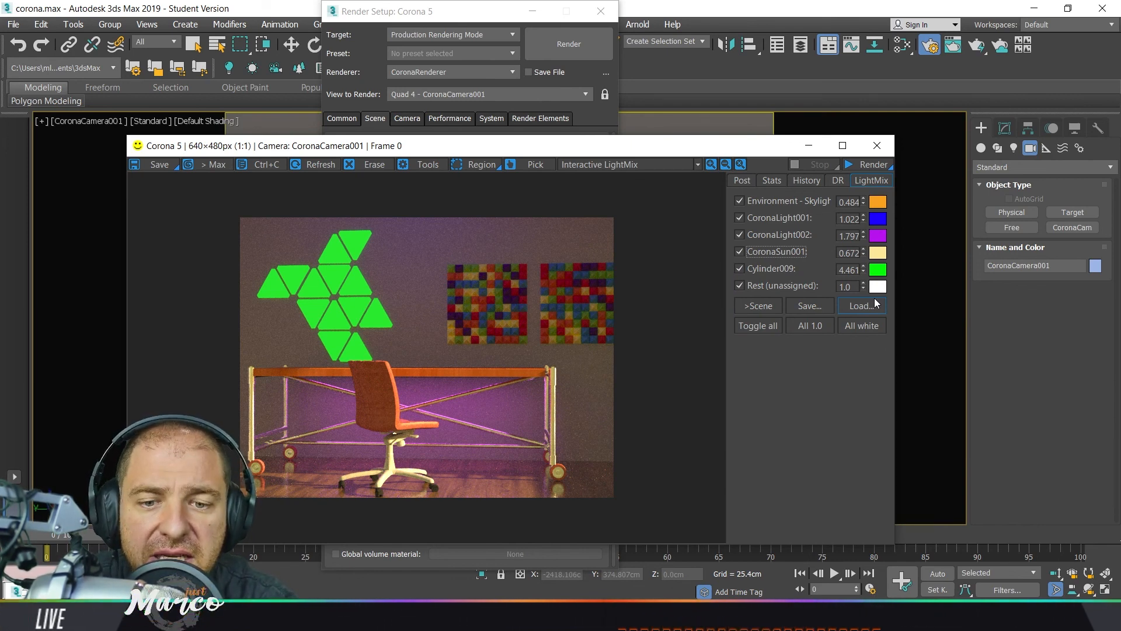
left_click_drag(661, 153, 672, 139)
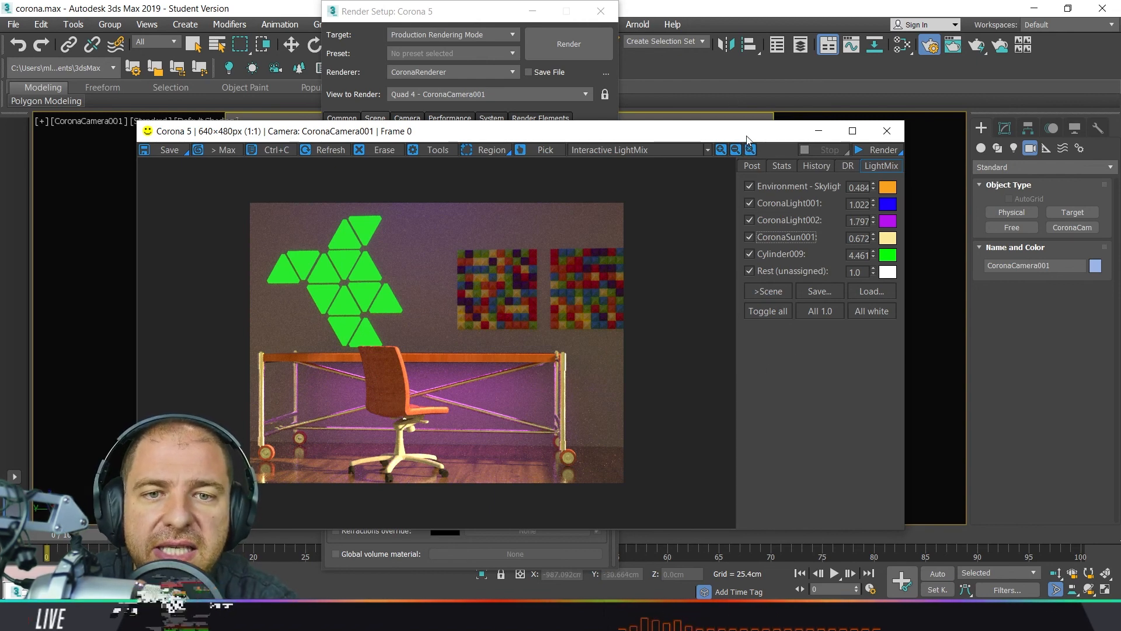
left_click_drag(747, 136, 755, 124)
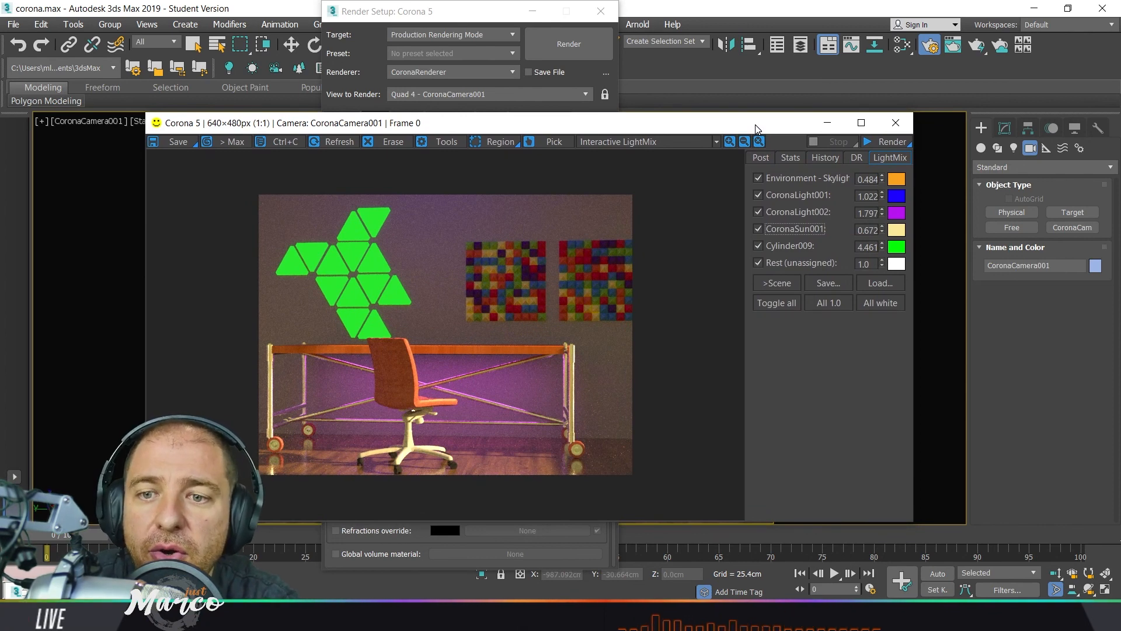
left_click_drag(755, 124, 762, 129)
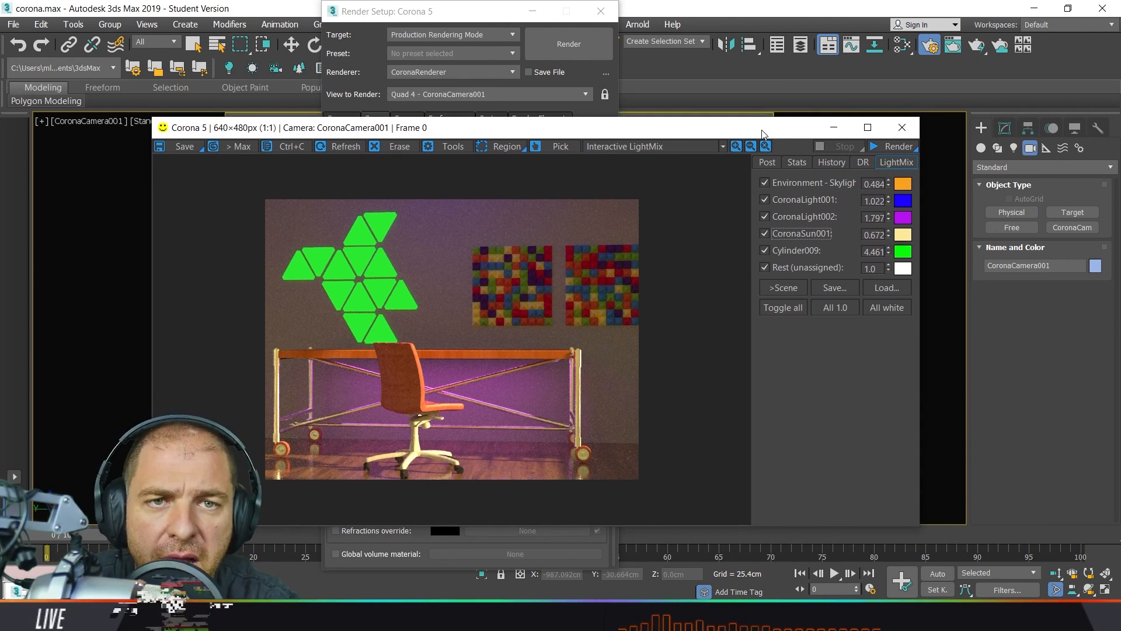